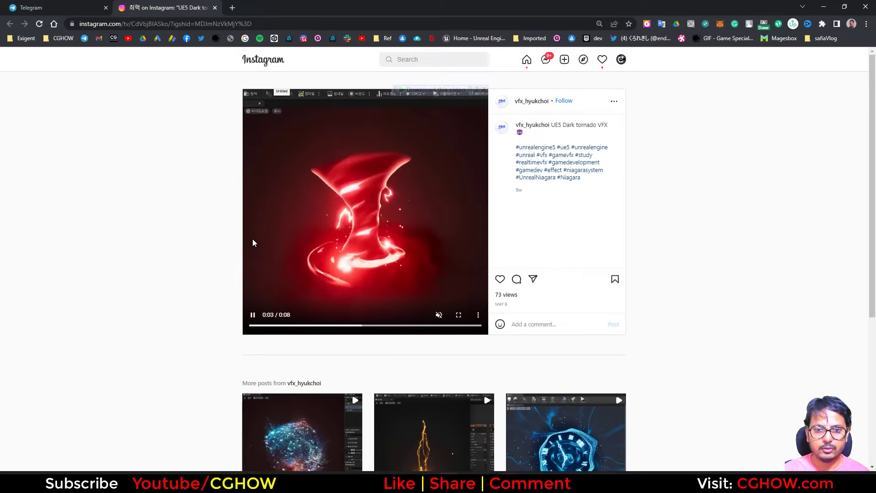
Step: Scroll through the Instagram reference post of the UE5 dark tornado VFX
{"action": "scroll", "coordinate": [532, 211], "scroll_direction": "down", "scroll_amount": 5}
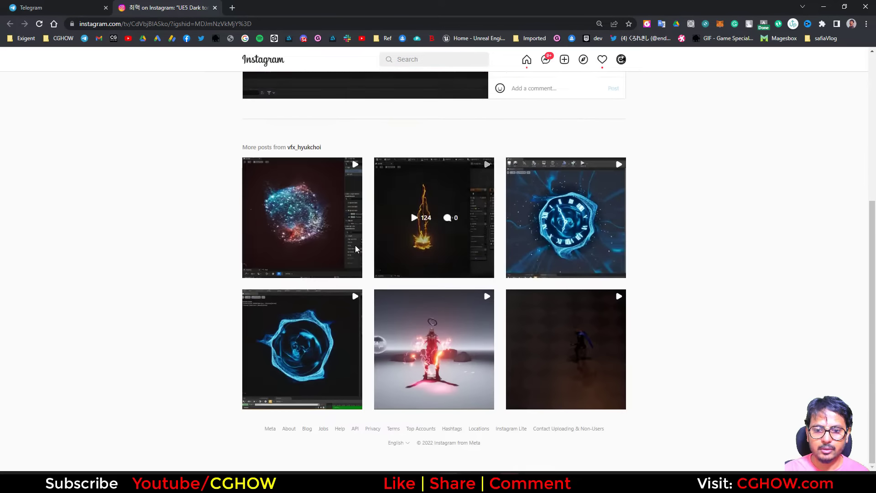
{"action": "scroll", "coordinate": [280, 244], "scroll_direction": "up", "scroll_amount": 5}
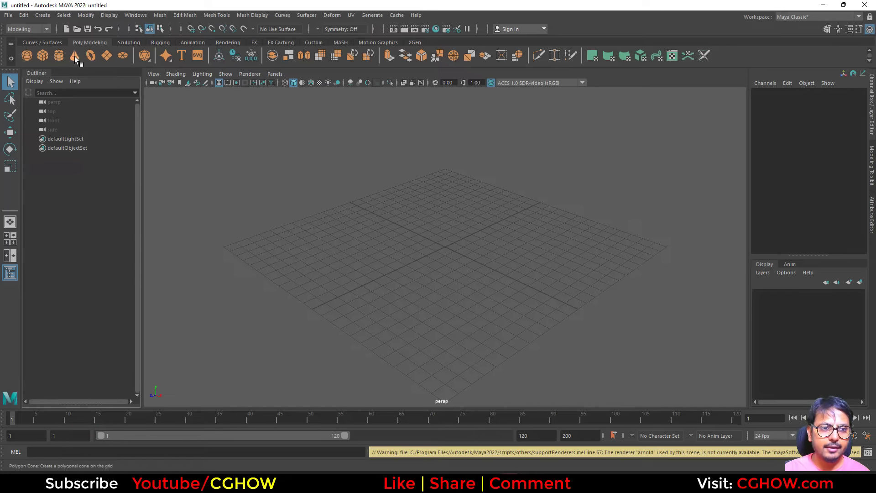
Step: Create a polygon cylinder on the grid
{"action": "left_click", "coordinate": [58, 55]}
{"action": "right_click_drag", "start_coordinate": [408, 246], "coordinate": [524, 279], "text": "alt"}
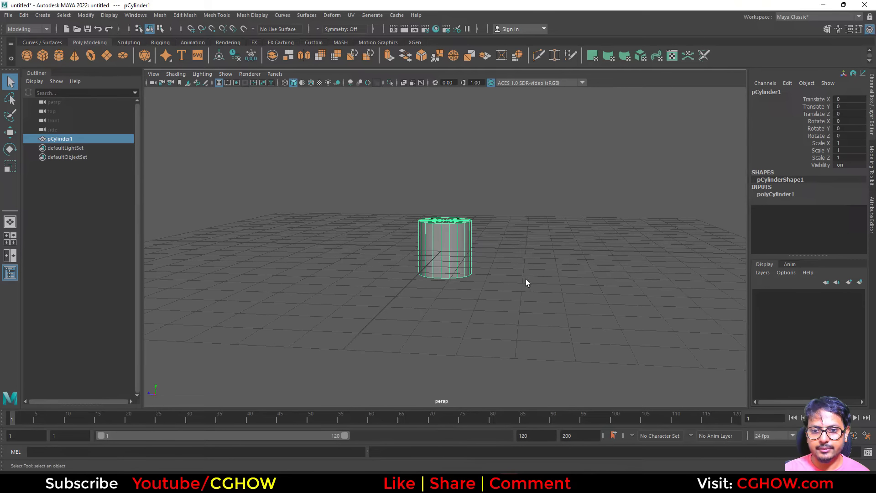
{"action": "left_click_drag", "start_coordinate": [524, 280], "coordinate": [470, 271], "text": "alt"}
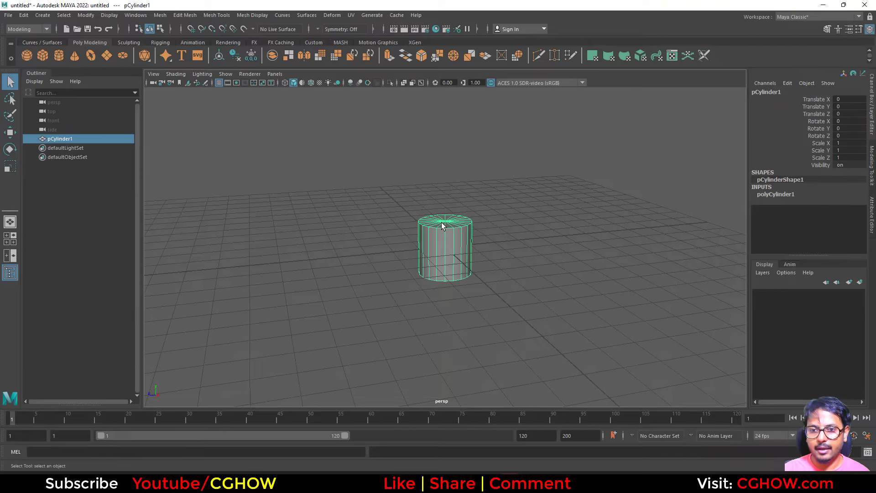
Step: Select the cylinder's cap faces and delete them to leave an open tube
{"action": "right_click_drag", "start_coordinate": [442, 225], "coordinate": [443, 245]}
{"action": "left_click_drag", "start_coordinate": [443, 246], "coordinate": [388, 231], "text": "alt"}
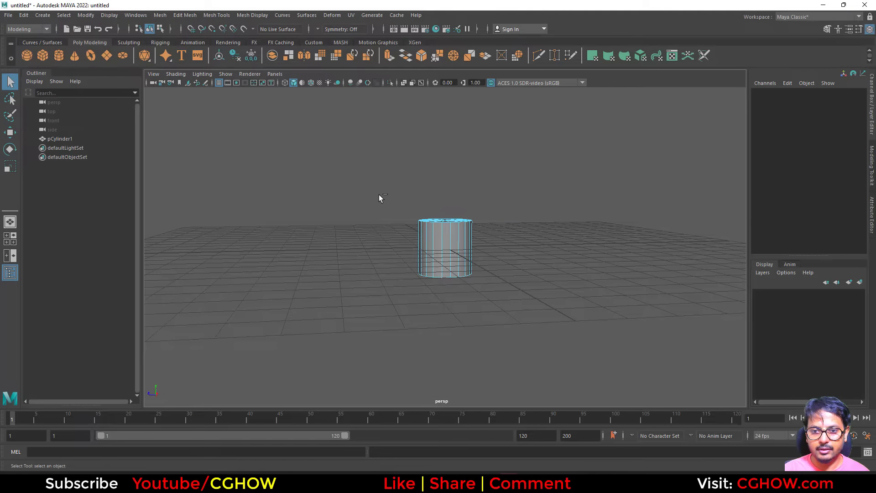
{"action": "left_click_drag", "start_coordinate": [501, 296], "coordinate": [480, 286], "text": "alt"}
{"action": "left_click_drag", "start_coordinate": [389, 183], "coordinate": [483, 276]}
{"action": "left_click_drag", "start_coordinate": [539, 248], "coordinate": [523, 281], "text": "alt"}
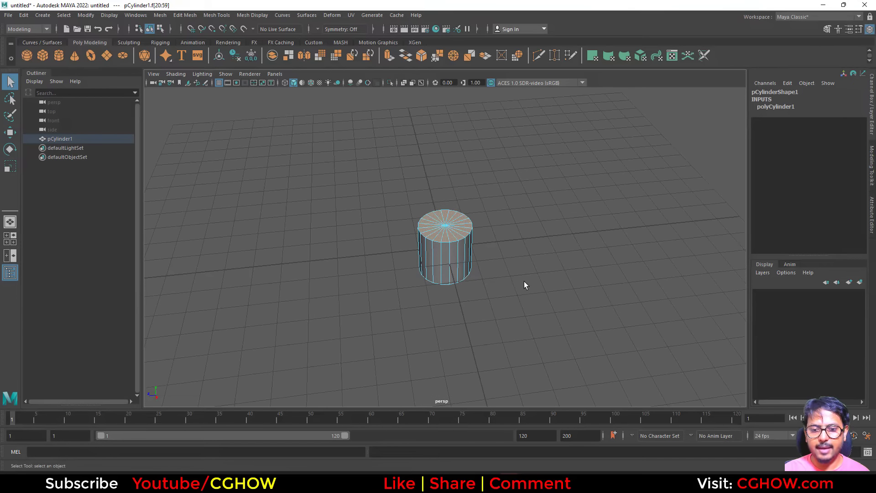
{"action": "key", "text": "Delete"}
{"action": "left_click_drag", "start_coordinate": [478, 251], "coordinate": [472, 198], "text": "alt"}
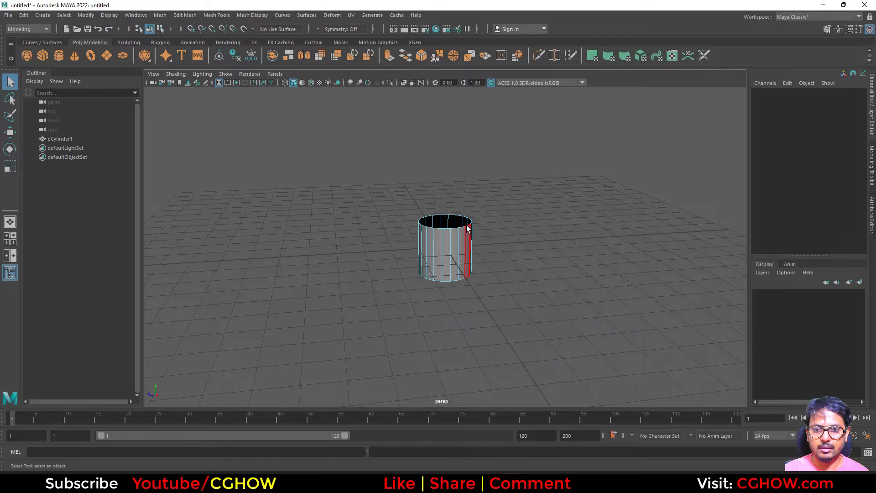
Step: Select the top ring of vertices and move it up to stretch the tube into a tall column
{"action": "right_click_drag", "start_coordinate": [468, 229], "coordinate": [452, 261]}
{"action": "left_click_drag", "start_coordinate": [444, 206], "coordinate": [444, 199]}
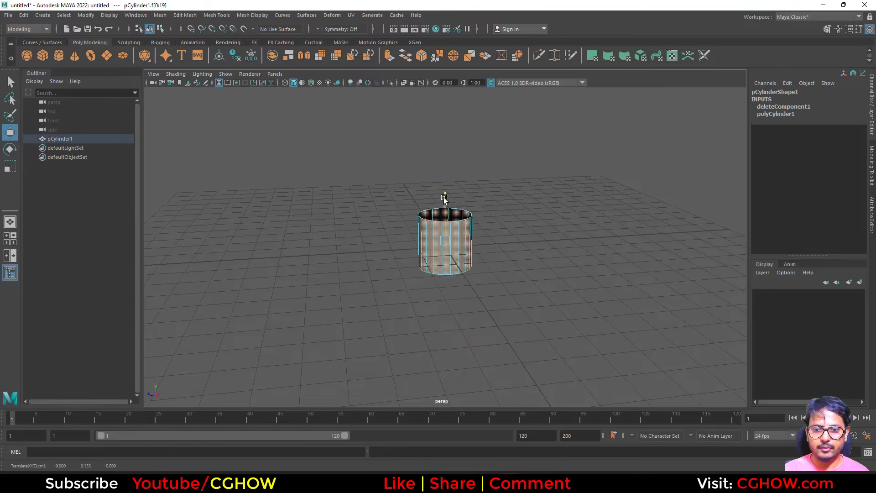
{"action": "right_click_drag", "start_coordinate": [434, 218], "coordinate": [431, 209]}
{"action": "left_click_drag", "start_coordinate": [570, 236], "coordinate": [401, 177]}
{"action": "scroll", "coordinate": [505, 219], "scroll_direction": "down", "scroll_amount": 6}
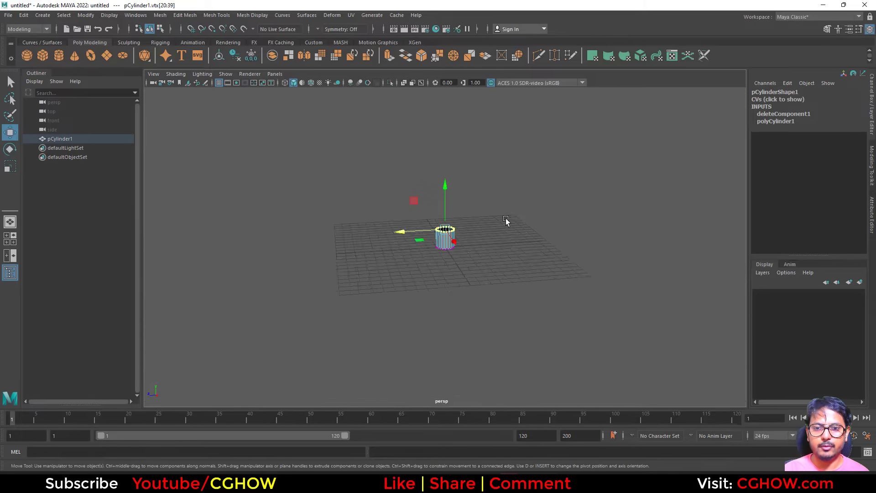
{"action": "middle_click_drag", "start_coordinate": [419, 200], "coordinate": [397, 269], "text": "alt"}
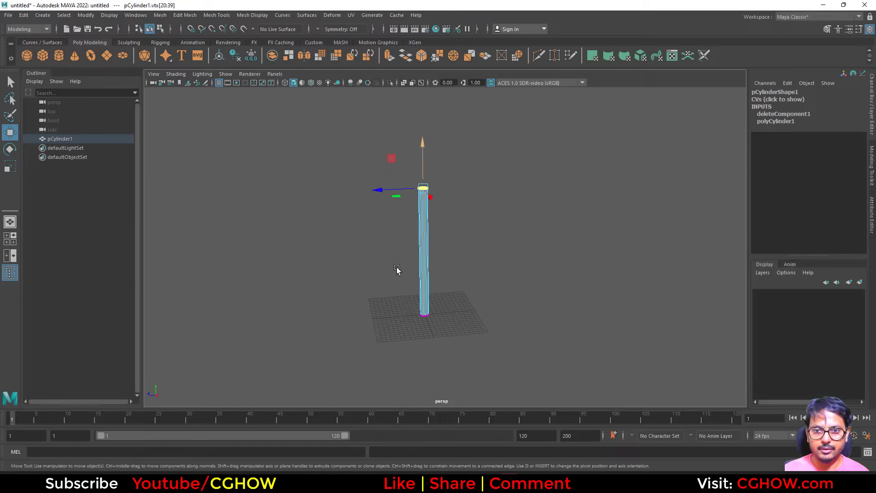
{"action": "scroll", "coordinate": [397, 268], "scroll_direction": "up", "scroll_amount": 4}
{"action": "right_click_drag", "start_coordinate": [405, 179], "coordinate": [445, 159]}
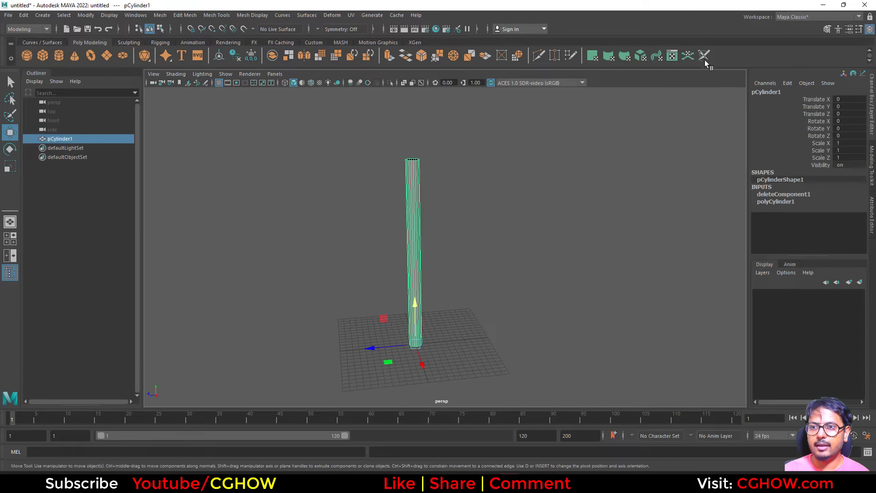
Step: Normalize the cylinder's UVs in the UV Editor and close the UV windows
{"action": "left_click", "coordinate": [673, 55]}
{"action": "right_click_drag", "start_coordinate": [425, 291], "coordinate": [393, 282]}
{"action": "left_click", "coordinate": [461, 294]}
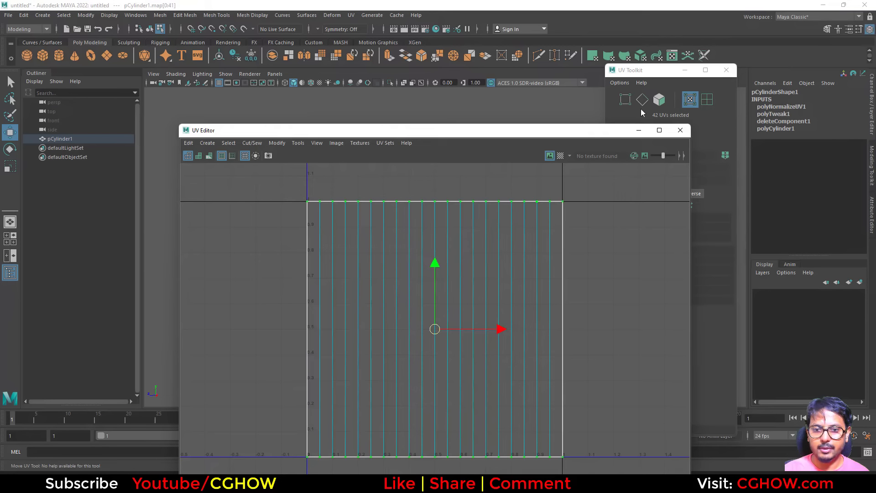
{"action": "left_click", "coordinate": [680, 130]}
{"action": "left_click", "coordinate": [726, 70]}
Step: Select the top vertex ring and scale it outward to flare the column into a cone
{"action": "right_click_drag", "start_coordinate": [404, 202], "coordinate": [362, 202]}
{"action": "left_click_drag", "start_coordinate": [440, 187], "coordinate": [451, 187]}
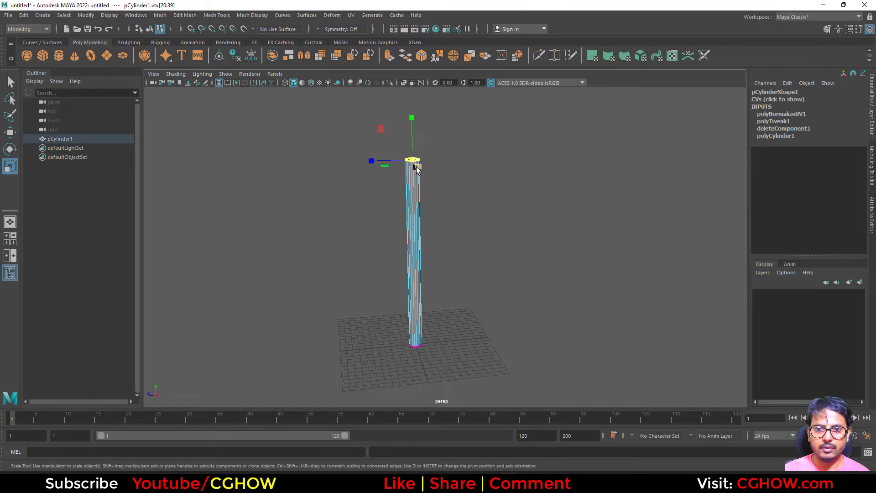
{"action": "left_click_drag", "start_coordinate": [398, 166], "coordinate": [201, 210]}
{"action": "left_click_drag", "start_coordinate": [336, 302], "coordinate": [341, 298], "text": "alt"}
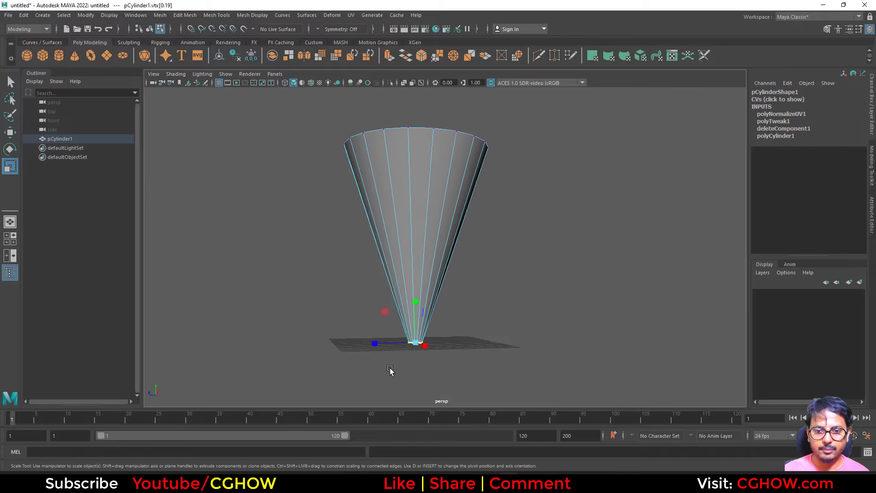
Step: Insert edge loops along the cone and scale a ring inward to form a narrow waist
{"action": "left_click_drag", "start_coordinate": [400, 350], "coordinate": [288, 384], "text": "alt"}
{"action": "left_click_drag", "start_coordinate": [525, 313], "coordinate": [509, 279], "text": "alt"}
{"action": "right_click_drag", "start_coordinate": [405, 190], "coordinate": [351, 220]}
{"action": "left_click", "coordinate": [363, 228]}
{"action": "left_click_drag", "start_coordinate": [300, 221], "coordinate": [507, 283]}
{"action": "left_click_drag", "start_coordinate": [416, 252], "coordinate": [401, 254]}
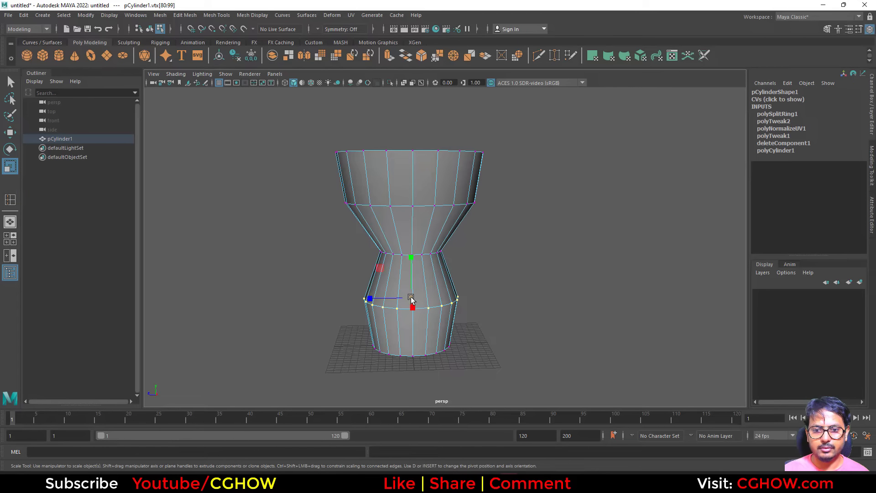
Step: Scale the remaining edge rings to refine the tornado profile and smooth the mesh
{"action": "left_click_drag", "start_coordinate": [411, 297], "coordinate": [395, 299]}
{"action": "left_click_drag", "start_coordinate": [338, 235], "coordinate": [474, 267]}
{"action": "left_click_drag", "start_coordinate": [411, 250], "coordinate": [402, 252]}
{"action": "left_click_drag", "start_coordinate": [337, 322], "coordinate": [484, 369]}
{"action": "left_click_drag", "start_coordinate": [411, 344], "coordinate": [422, 345]}
{"action": "left_click_drag", "start_coordinate": [416, 292], "coordinate": [413, 320], "text": "alt"}
{"action": "right_click_drag", "start_coordinate": [411, 225], "coordinate": [440, 200]}
{"action": "right_click_drag", "start_coordinate": [426, 168], "coordinate": [401, 181], "text": "shift"}
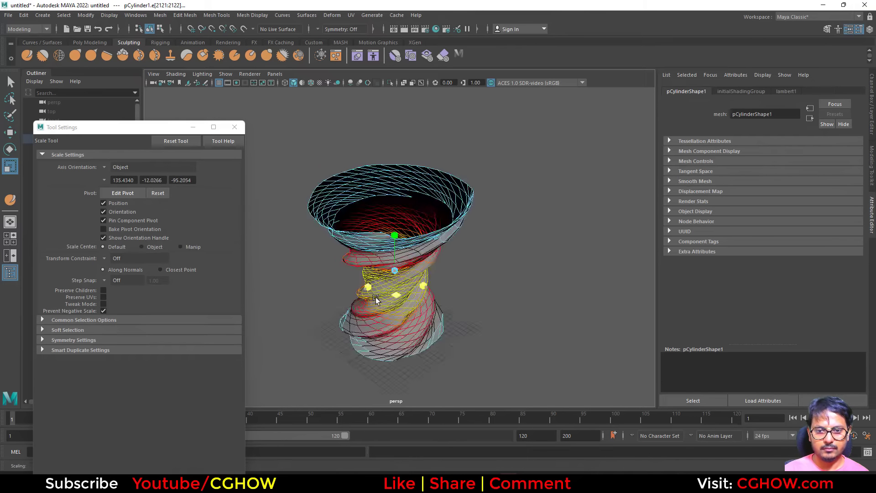
Step: Apply a Twist nonlinear deformer to spiral the tornado mesh
{"action": "right_click_drag", "start_coordinate": [395, 232], "coordinate": [427, 214]}
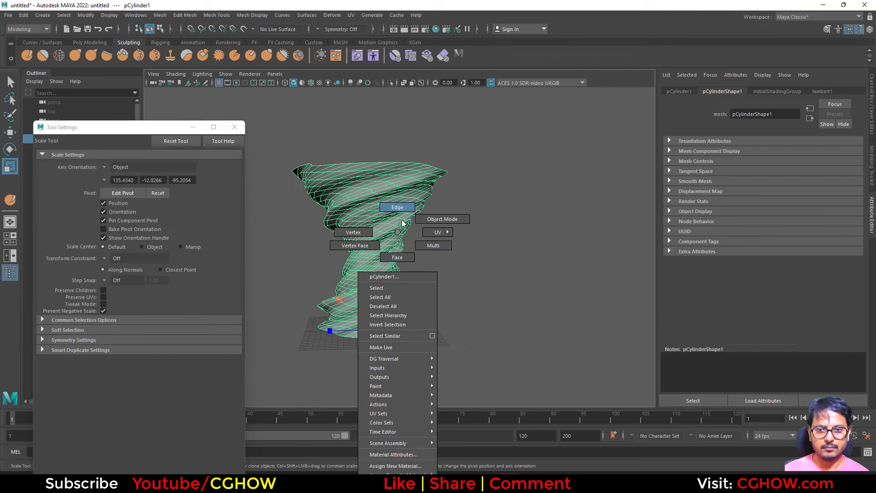
{"action": "right_click_drag", "start_coordinate": [402, 224], "coordinate": [430, 220]}
{"action": "left_click", "coordinate": [449, 256]}
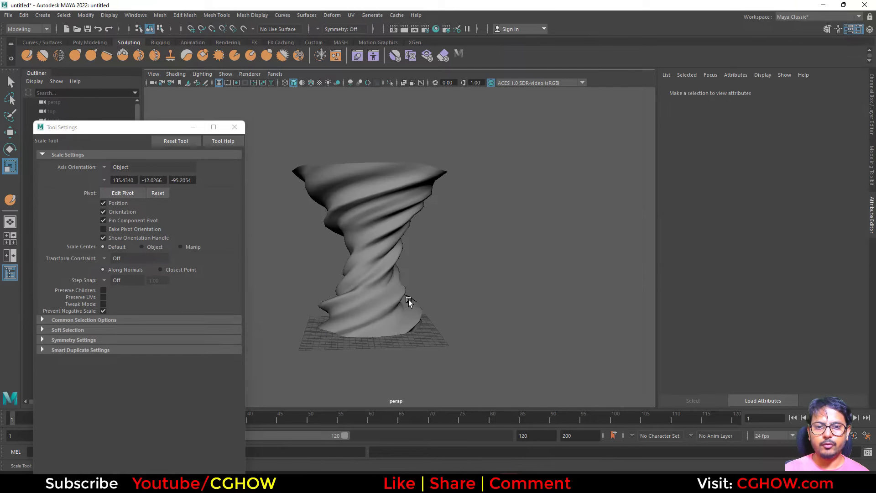
Step: Try to rotate the tornado mesh
{"action": "left_click_drag", "start_coordinate": [407, 299], "coordinate": [252, 290], "text": "alt"}
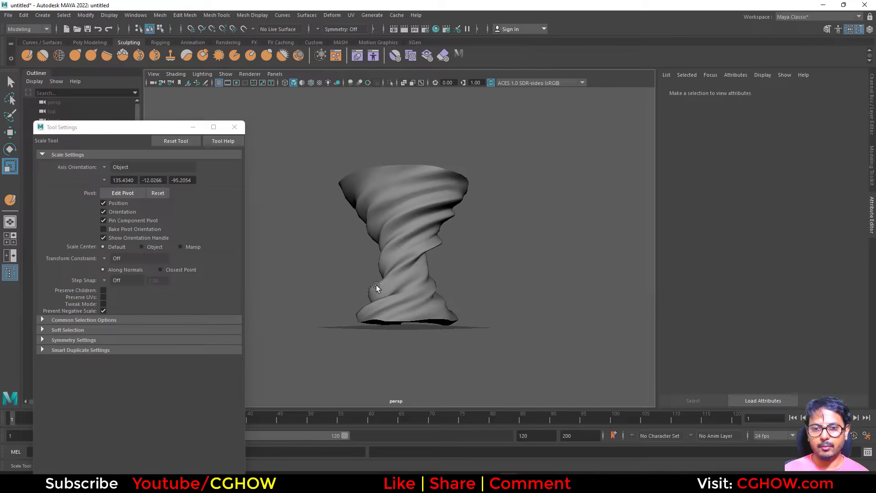
{"action": "left_click_drag", "start_coordinate": [376, 287], "coordinate": [515, 351], "text": "alt"}
{"action": "left_click", "coordinate": [405, 336]}
{"action": "key", "text": "e"}
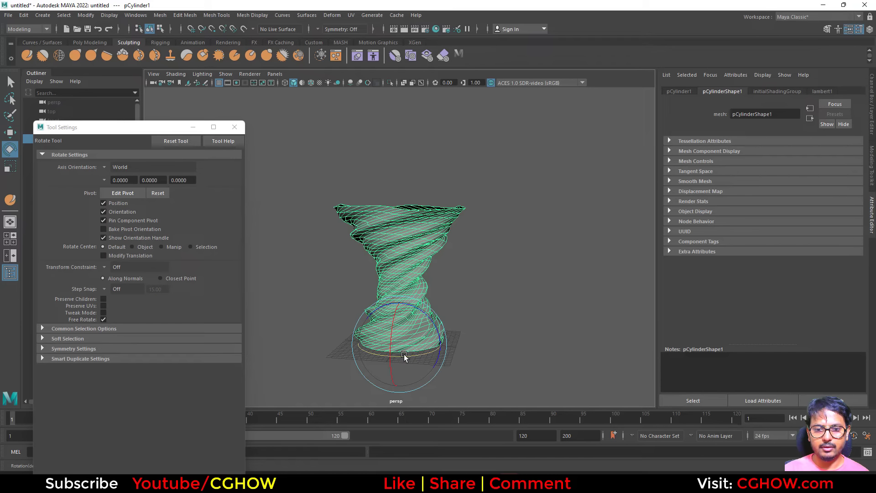
{"action": "left_click_drag", "start_coordinate": [374, 352], "coordinate": [490, 354]}
{"action": "key", "text": "ctrl+z"}
Step: Rotate and move the upper edge loops with soft selection to bend the tornado's top
{"action": "right_click_drag", "start_coordinate": [407, 283], "coordinate": [485, 283], "text": "alt"}
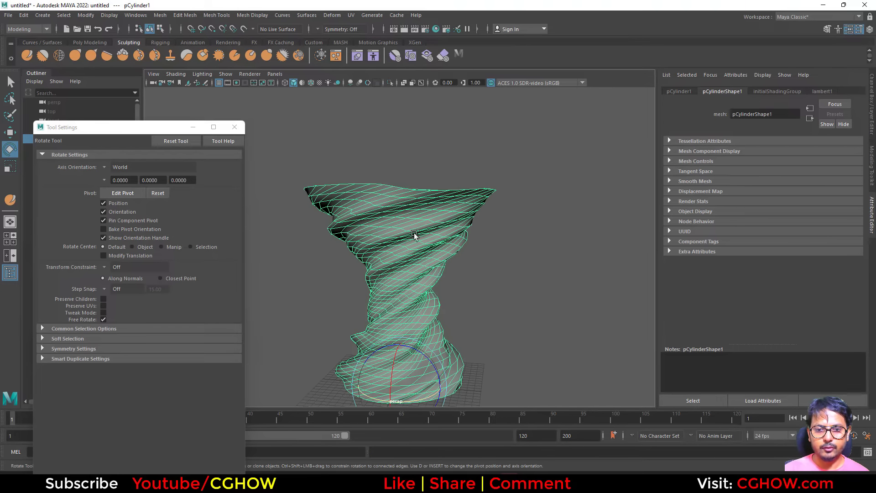
{"action": "right_click_drag", "start_coordinate": [414, 235], "coordinate": [388, 243]}
{"action": "left_click", "coordinate": [391, 227]}
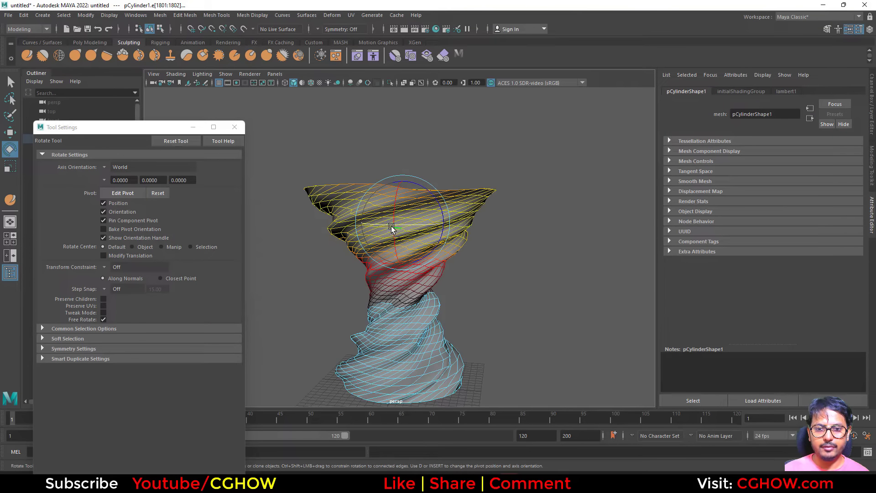
{"action": "left_click_drag", "start_coordinate": [402, 232], "coordinate": [363, 230]}
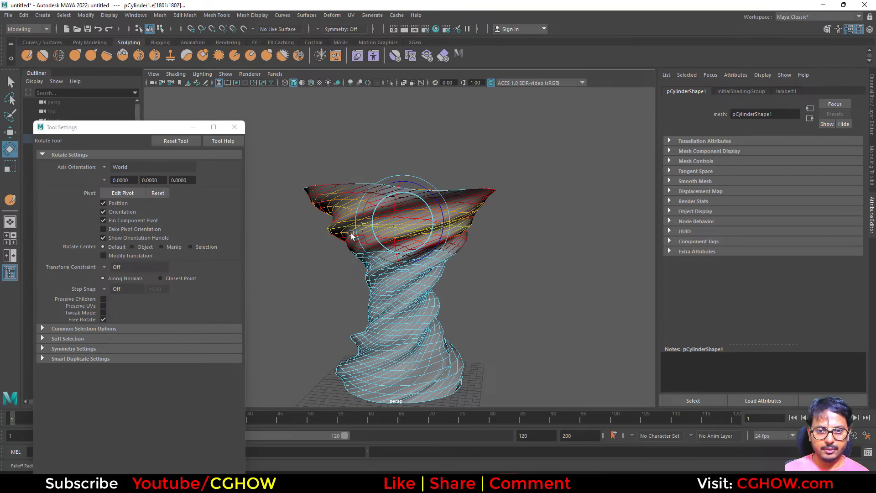
{"action": "key", "text": "w"}
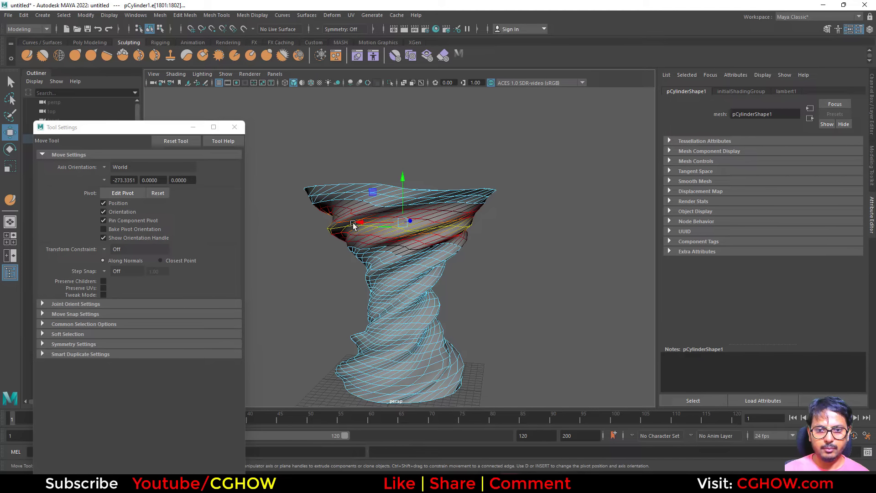
{"action": "left_click_drag", "start_coordinate": [354, 221], "coordinate": [348, 222]}
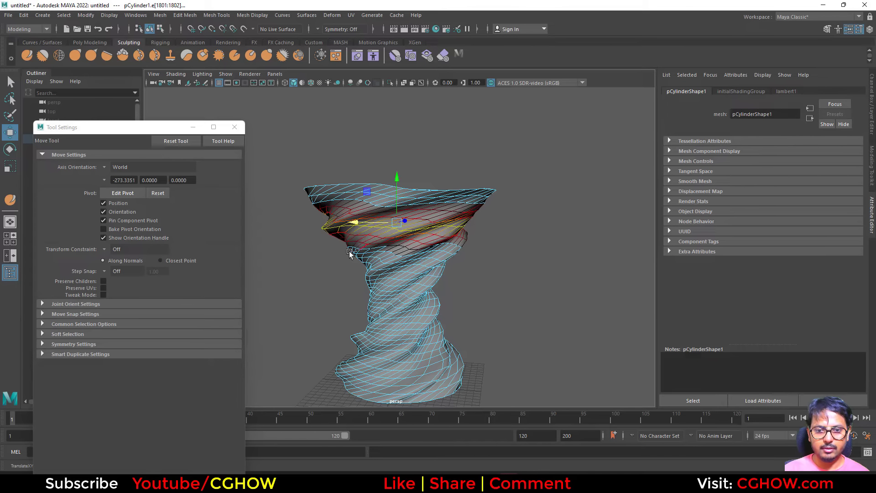
{"action": "mouse_move", "coordinate": [361, 258]}
{"action": "left_mouse_down"}
{"action": "mouse_move", "coordinate": [369, 256]}
{"action": "mouse_move", "coordinate": [354, 259]}
{"action": "left_mouse_up"}
Step: Enable soft selection and shift a lower edge loop sideways to offset the tornado's base
{"action": "key", "text": "b"}
{"action": "key", "text": "b"}
{"action": "left_click_drag", "start_coordinate": [397, 339], "coordinate": [589, 274], "text": "alt"}
{"action": "left_click_drag", "start_coordinate": [372, 320], "coordinate": [371, 320]}
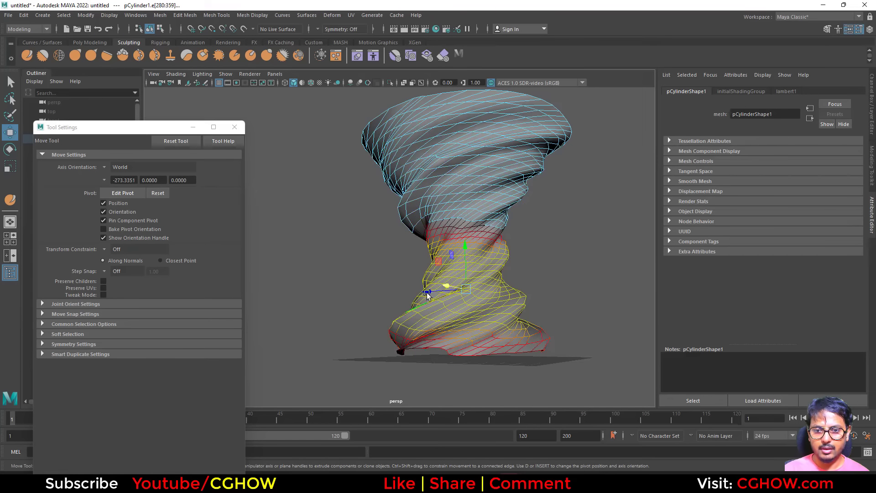
{"action": "left_click_drag", "start_coordinate": [429, 291], "coordinate": [434, 291]}
{"action": "left_click_drag", "start_coordinate": [380, 308], "coordinate": [504, 324], "text": "alt"}
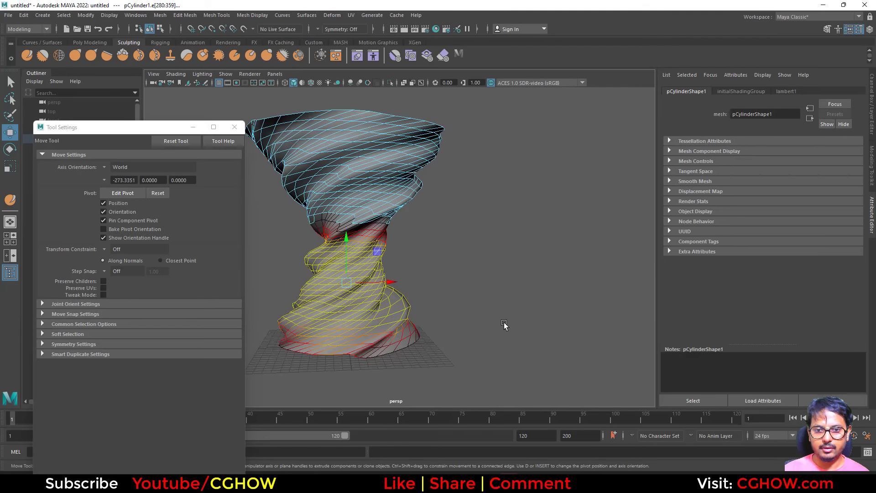
Step: Move the middle edge loops with soft selection to bend the tornado's waist
{"action": "left_click_drag", "start_coordinate": [384, 221], "coordinate": [319, 253]}
{"action": "left_click_drag", "start_coordinate": [391, 225], "coordinate": [400, 227]}
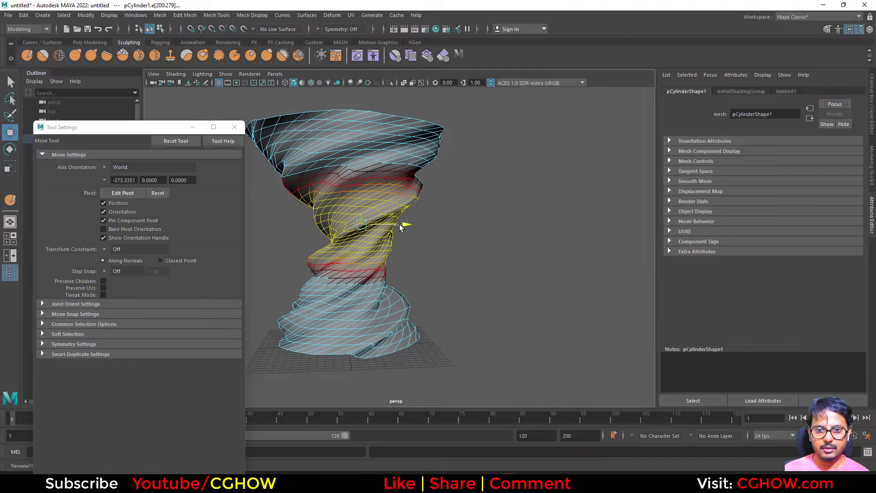
{"action": "right_click_drag", "start_coordinate": [373, 159], "coordinate": [415, 146]}
{"action": "left_click_drag", "start_coordinate": [471, 201], "coordinate": [483, 249], "text": "alt"}
{"action": "key", "text": "e"}
{"action": "left_click_drag", "start_coordinate": [453, 342], "coordinate": [535, 349], "text": "alt"}
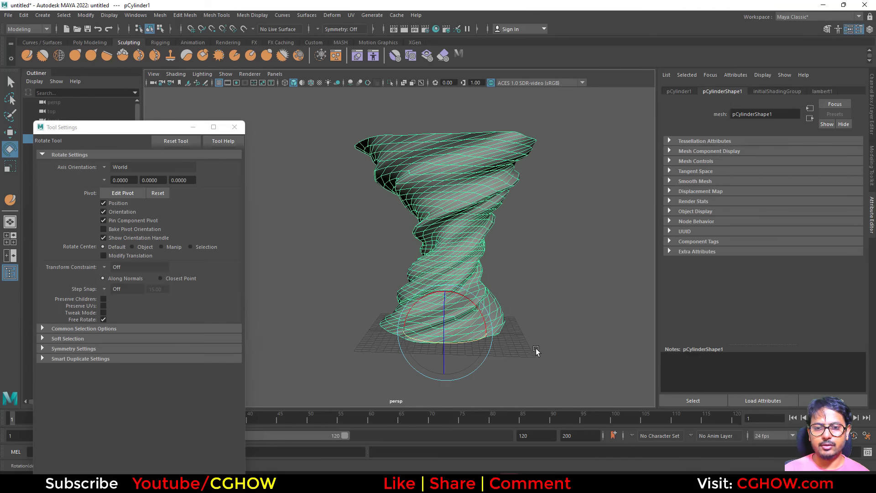
{"action": "key", "text": "ctrl+z"}
Step: Freeze the tornado mesh's transformations
{"action": "left_click_drag", "start_coordinate": [507, 256], "coordinate": [530, 285], "text": "alt"}
{"action": "middle_click_drag", "start_coordinate": [530, 286], "coordinate": [494, 340], "text": "alt"}
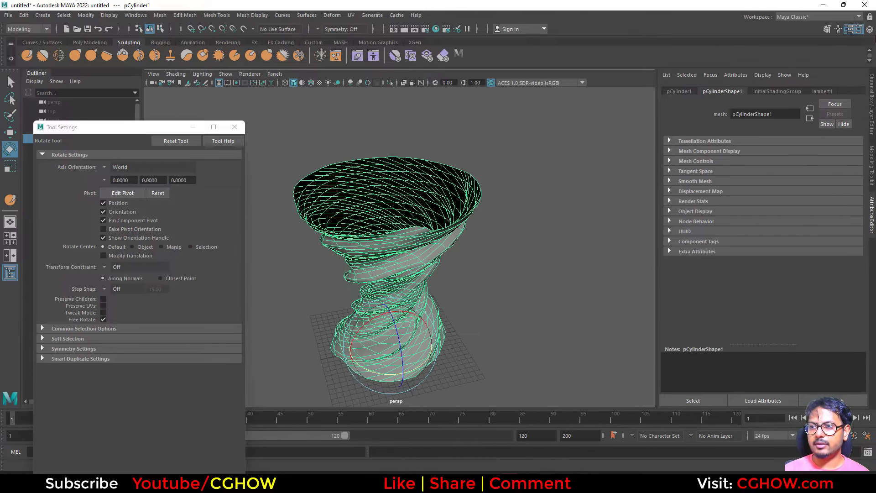
{"action": "key", "text": "ctrl+a"}
{"action": "left_click", "coordinate": [86, 16]}
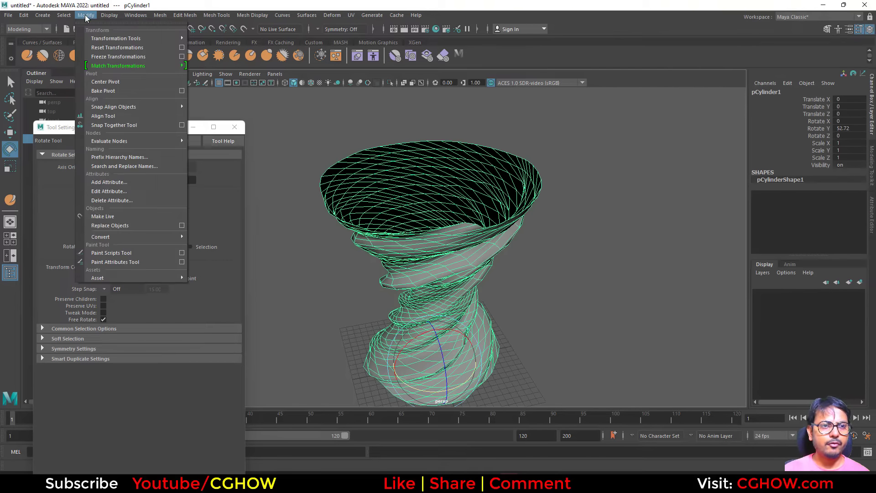
{"action": "left_click", "coordinate": [110, 57]}
Step: Export the selected mesh to the Desktop as an FBX file named tornado
{"action": "left_click", "coordinate": [8, 15]}
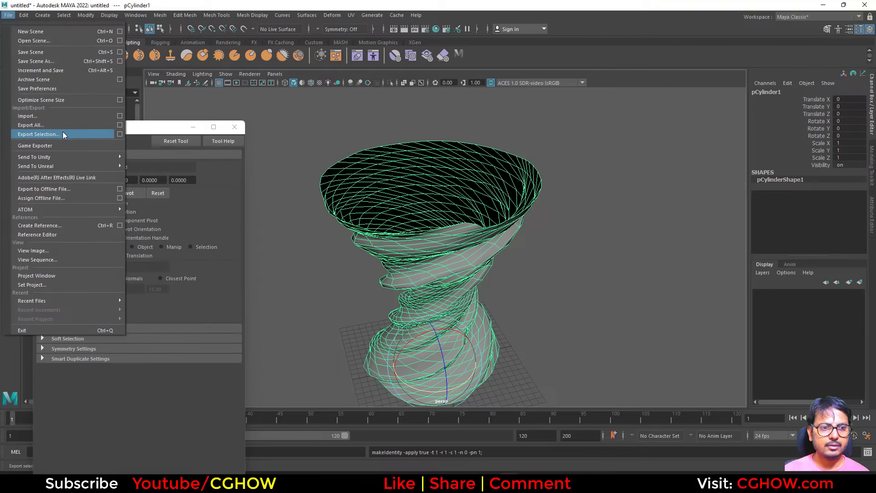
{"action": "left_click", "coordinate": [38, 134]}
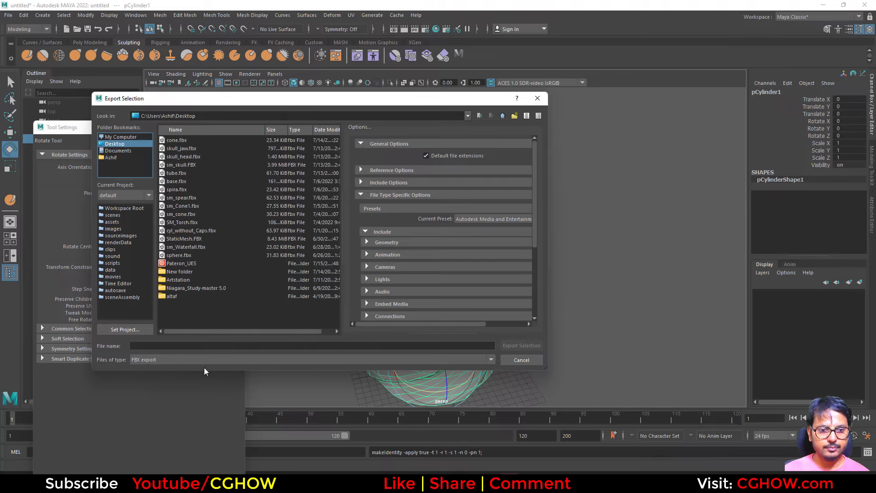
{"action": "left_click", "coordinate": [187, 345]}
{"action": "type", "text": "tornado"}
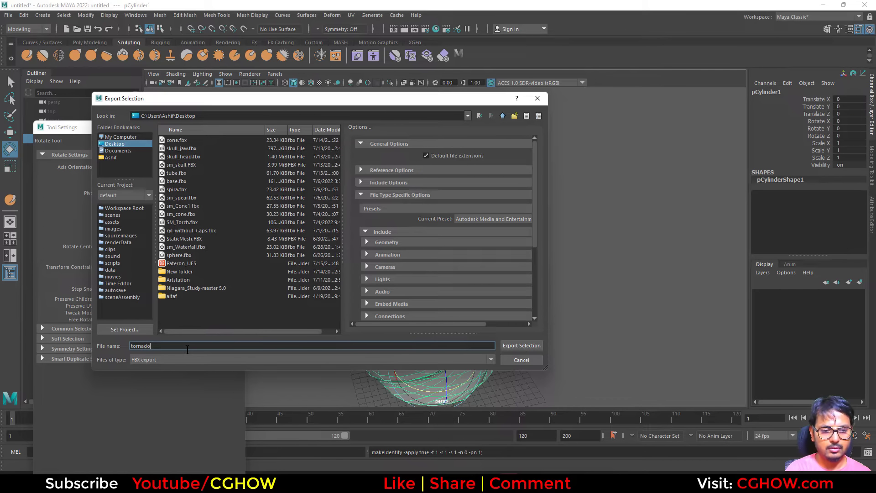
{"action": "key", "text": "Return"}
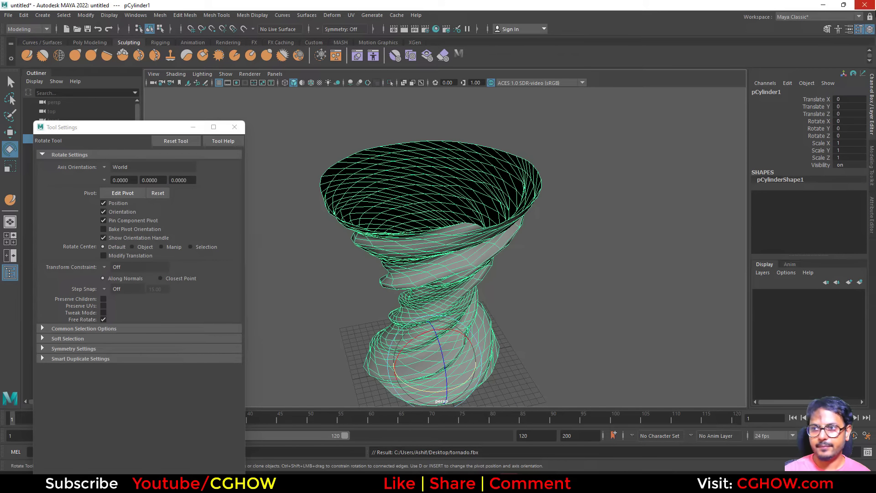
Step: Import the tornado.fbx file from the Desktop into the dark_tornado content folder with default FBX import options
{"action": "left_click", "coordinate": [825, 7]}
{"action": "right_click", "coordinate": [177, 406]}
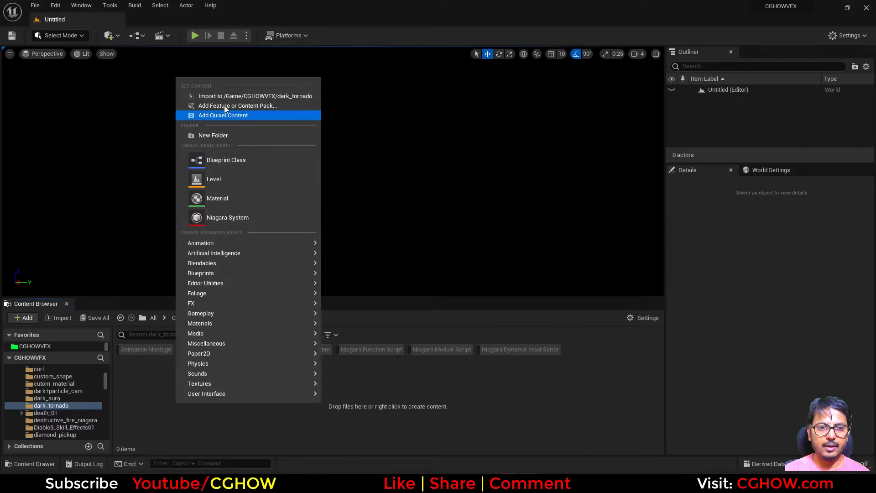
{"action": "left_click", "coordinate": [222, 94]}
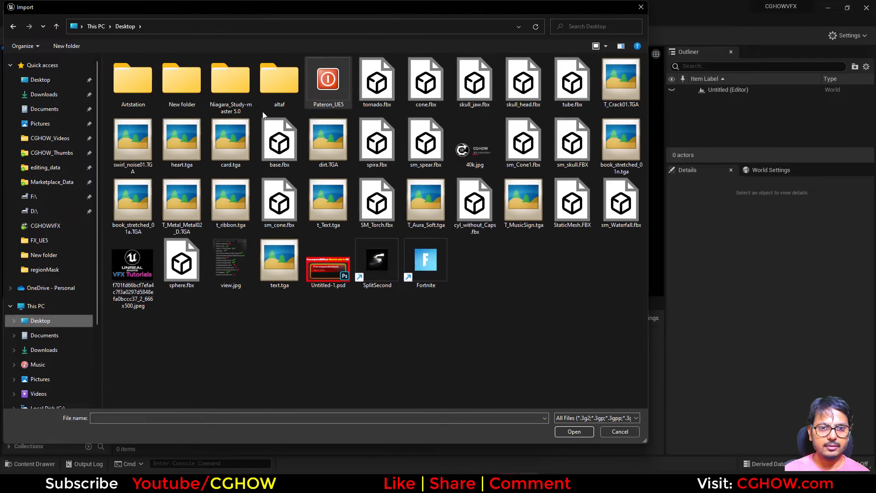
{"action": "double_click", "coordinate": [365, 86]}
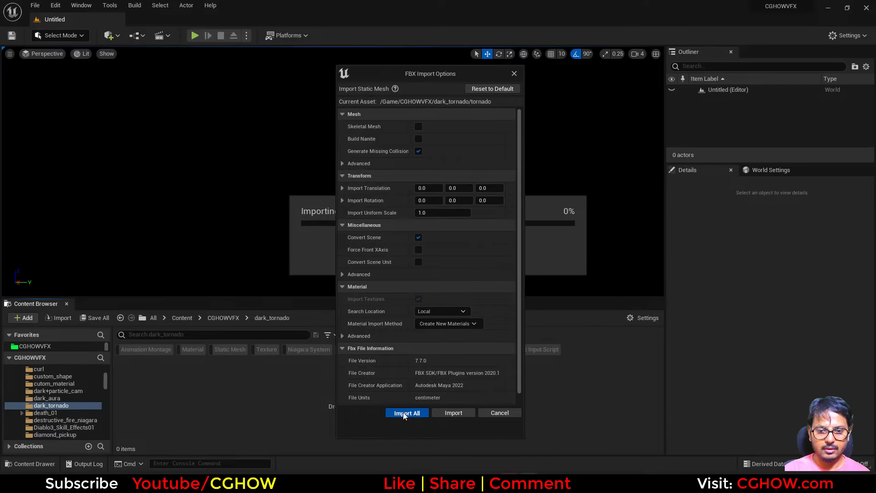
{"action": "left_click", "coordinate": [405, 413]}
{"action": "left_click", "coordinate": [697, 97]}
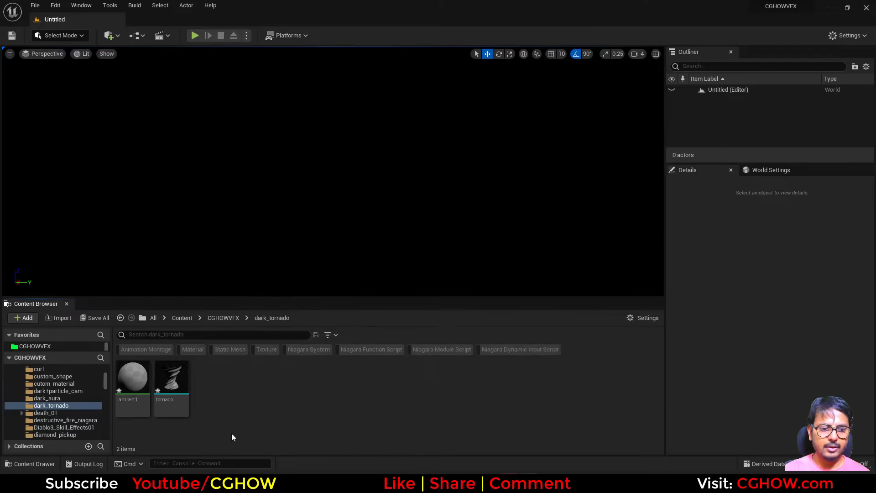
Step: Rename the imported material as m_tornado
{"action": "left_click", "coordinate": [146, 400]}
{"action": "key", "text": "F2"}
{"action": "type", "text": "m"}
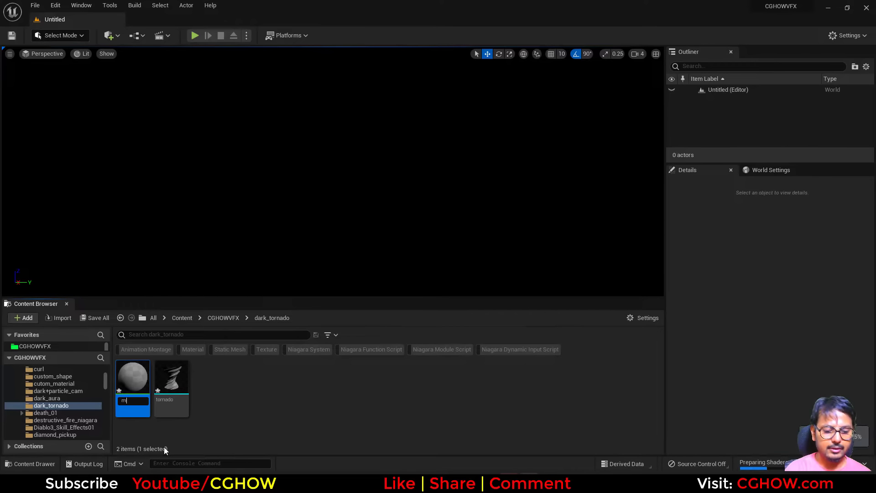
{"action": "type", "text": "_tornado"}
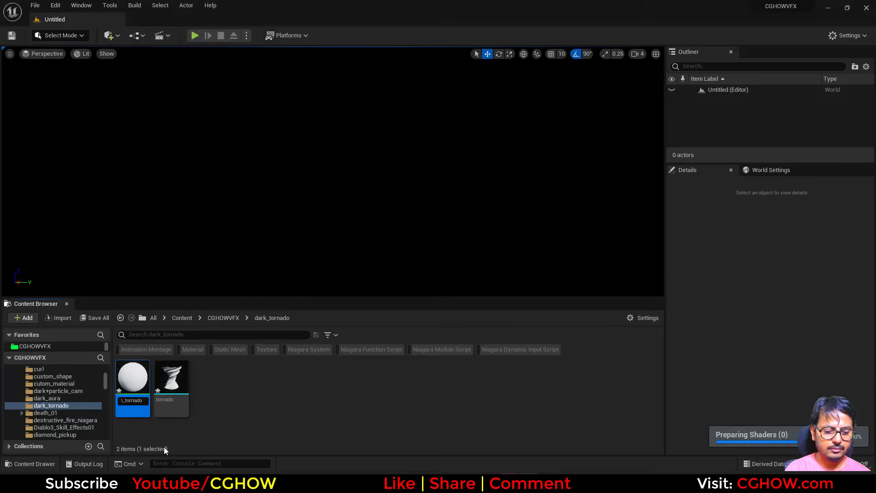
{"action": "key", "text": "Return"}
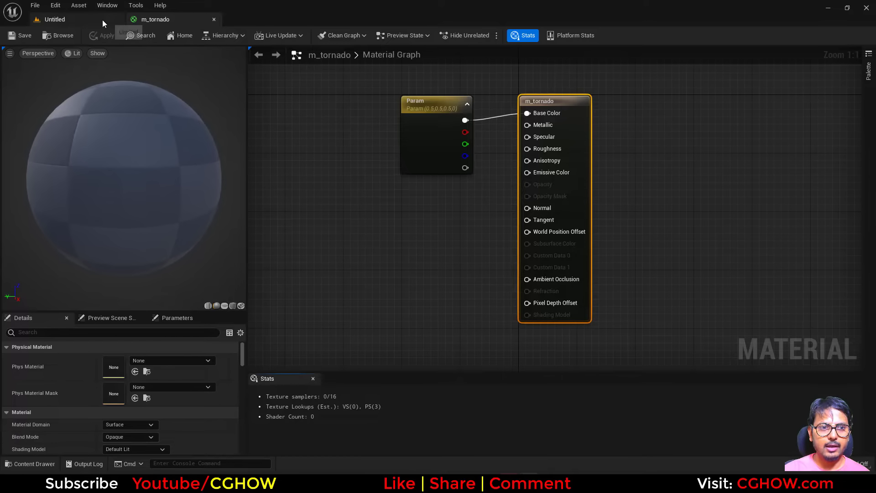
Step: Open the m_tornado material and set its preview mesh to the imported tornado mesh
{"action": "left_click", "coordinate": [102, 20]}
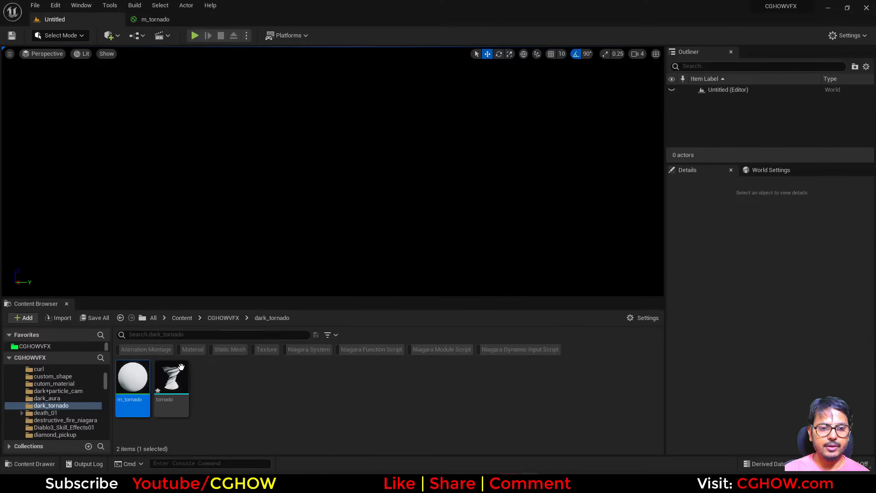
{"action": "left_click", "coordinate": [179, 21]}
{"action": "left_click", "coordinate": [238, 306]}
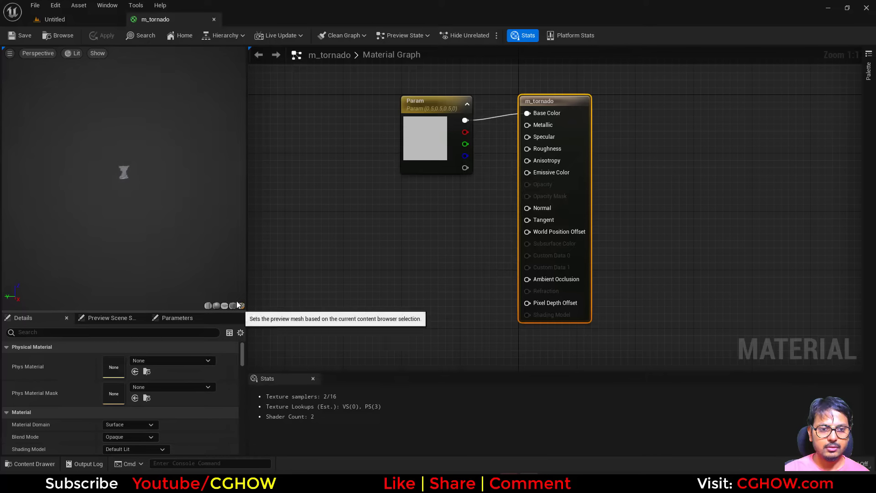
{"action": "right_click_drag", "start_coordinate": [117, 172], "coordinate": [117, 191]}
{"action": "middle_click_drag", "start_coordinate": [117, 192], "coordinate": [117, 263]}
{"action": "left_click_drag", "start_coordinate": [117, 191], "coordinate": [219, 191]}
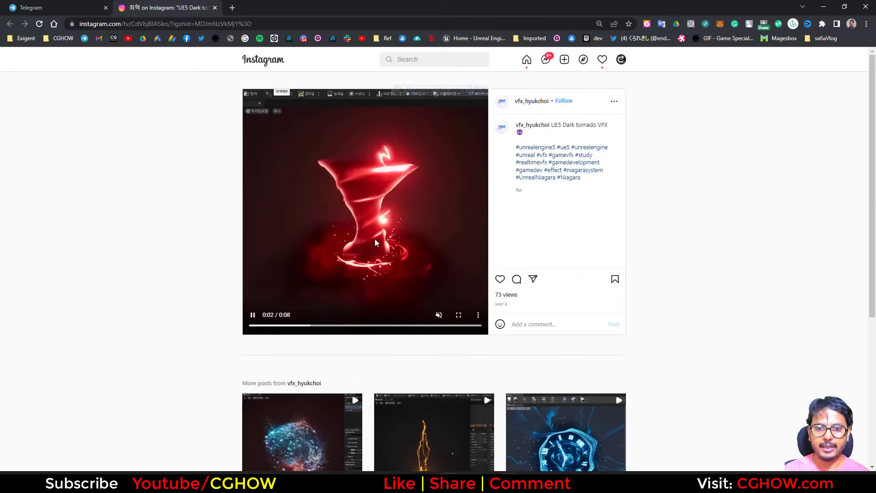
{"action": "left_click", "coordinate": [822, 6]}
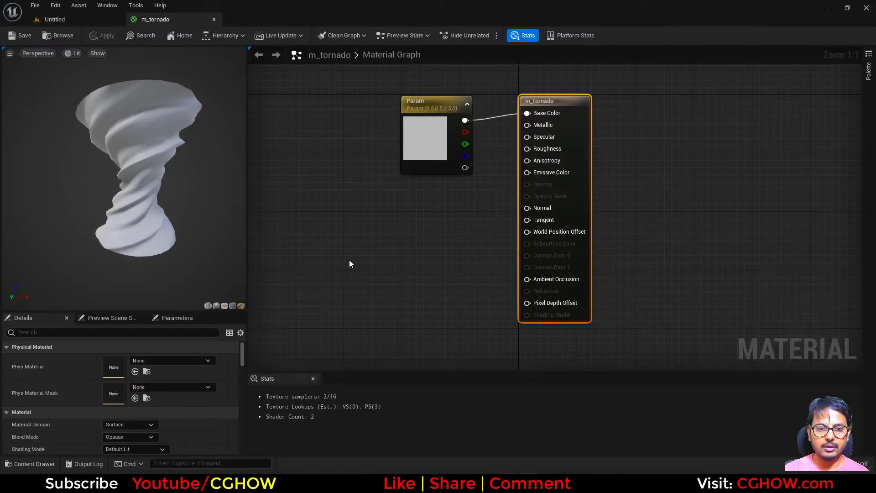
Step: Add a Fresnel_Function node to the material graph
{"action": "right_click_drag", "start_coordinate": [349, 260], "coordinate": [440, 268]}
{"action": "right_click", "coordinate": [392, 212]}
{"action": "type", "text": "fre"}
{"action": "left_click", "coordinate": [420, 286]}
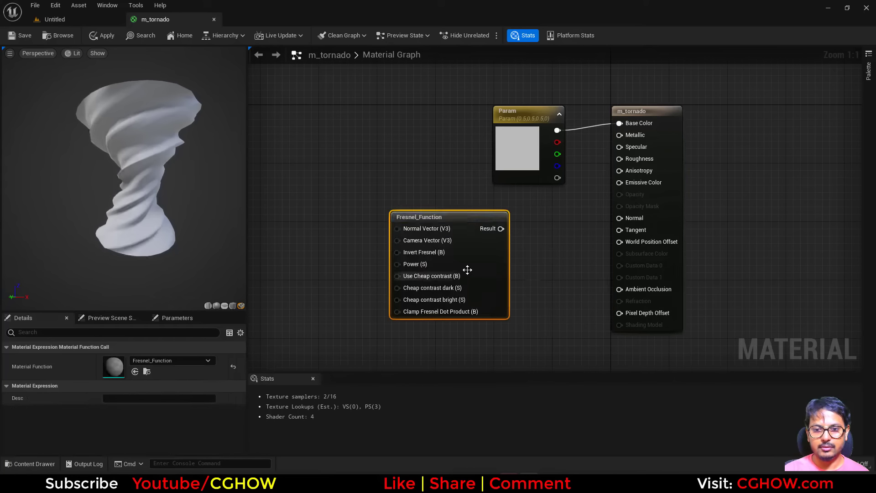
{"action": "left_click_drag", "start_coordinate": [450, 212], "coordinate": [347, 233]}
Step: Delete the color parameter node and connect the Fresnel result to the Emissive Color input
{"action": "left_click", "coordinate": [518, 171]}
{"action": "key", "text": "Delete"}
{"action": "right_click_drag", "start_coordinate": [472, 164], "coordinate": [451, 235]}
{"action": "left_click_drag", "start_coordinate": [395, 336], "coordinate": [614, 272]}
{"action": "right_click_drag", "start_coordinate": [388, 370], "coordinate": [390, 327]}
{"action": "left_click_drag", "start_coordinate": [389, 327], "coordinate": [359, 267]}
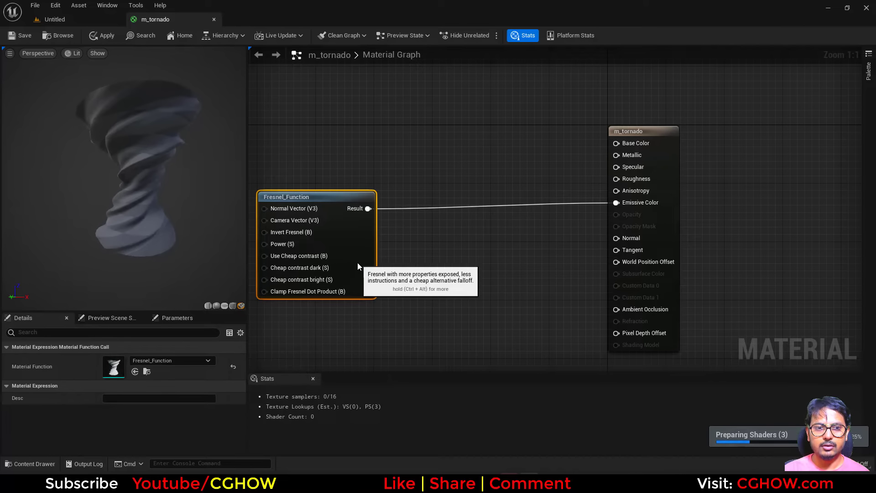
{"action": "right_click_drag", "start_coordinate": [392, 282], "coordinate": [412, 310]}
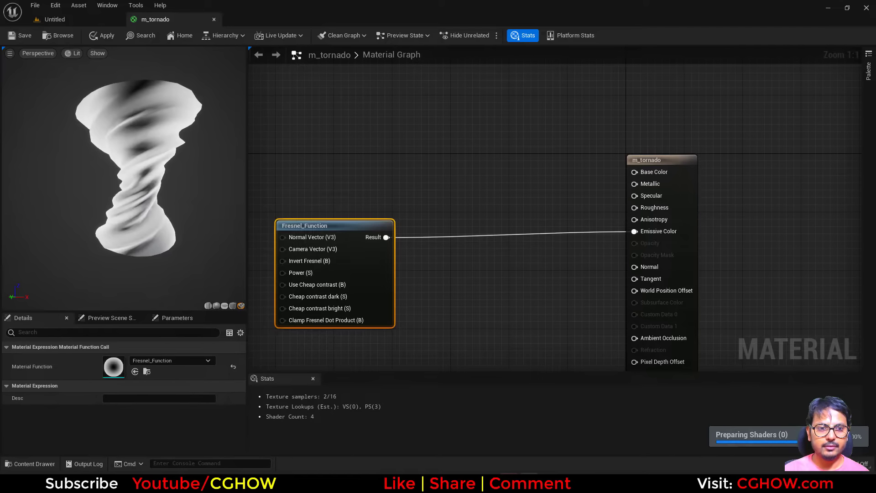
Step: Add a constant feeding the Fresnel's Power input and set its value to 7
{"action": "right_click_drag", "start_coordinate": [428, 259], "coordinate": [447, 267]}
{"action": "left_click", "coordinate": [309, 260]}
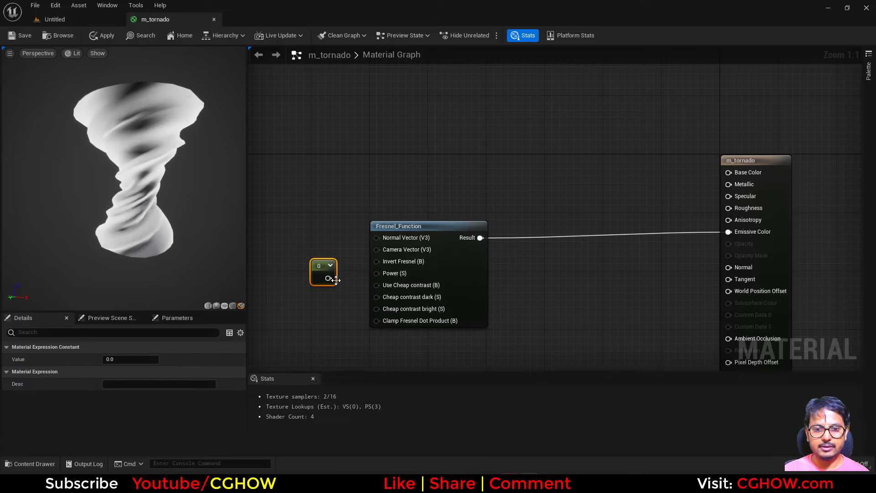
{"action": "left_click_drag", "start_coordinate": [376, 279], "coordinate": [372, 279]}
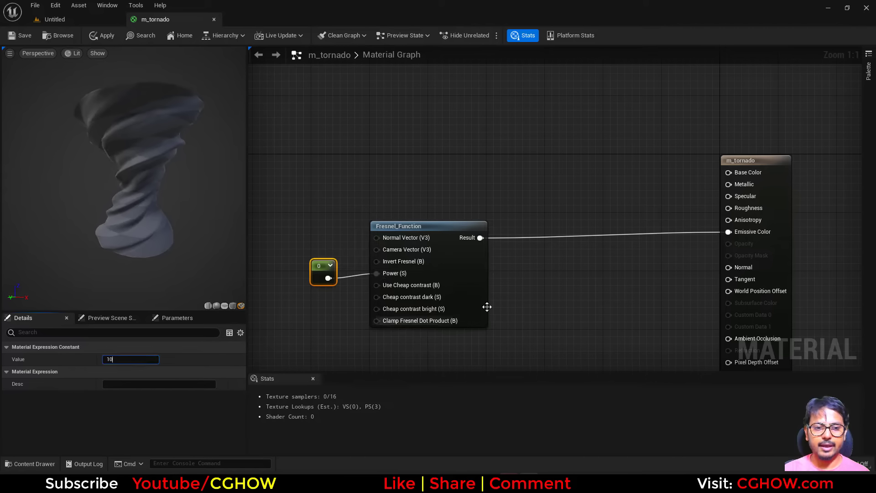
{"action": "right_click_drag", "start_coordinate": [565, 295], "coordinate": [516, 302]}
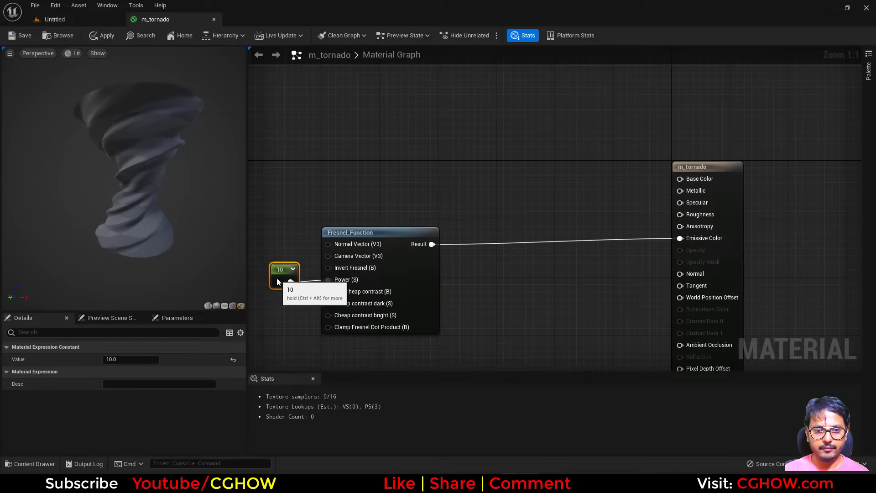
{"action": "left_click_drag", "start_coordinate": [277, 279], "coordinate": [283, 279]}
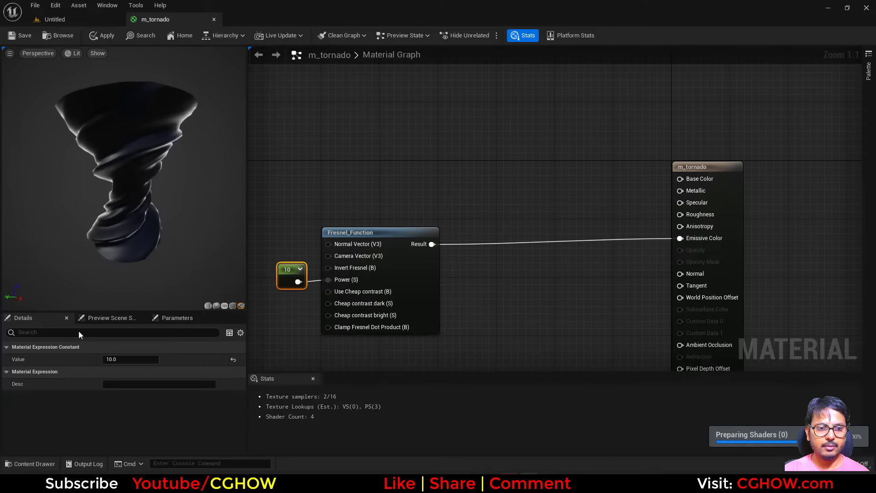
{"action": "key", "text": "Return"}
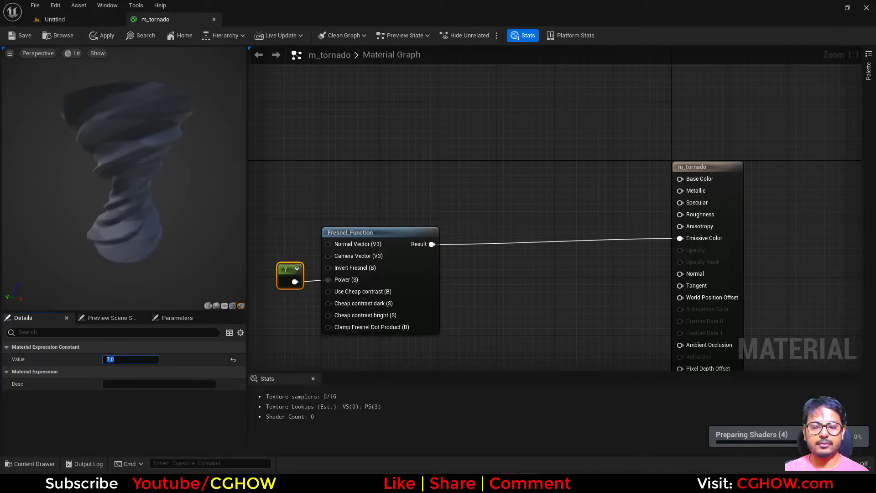
Step: Add a Texture Sample node using the T_Noise_Aura_Blur_01 texture
{"action": "right_click_drag", "start_coordinate": [473, 219], "coordinate": [470, 239]}
{"action": "right_click_drag", "start_coordinate": [438, 197], "coordinate": [481, 206]}
{"action": "left_click", "coordinate": [399, 173]}
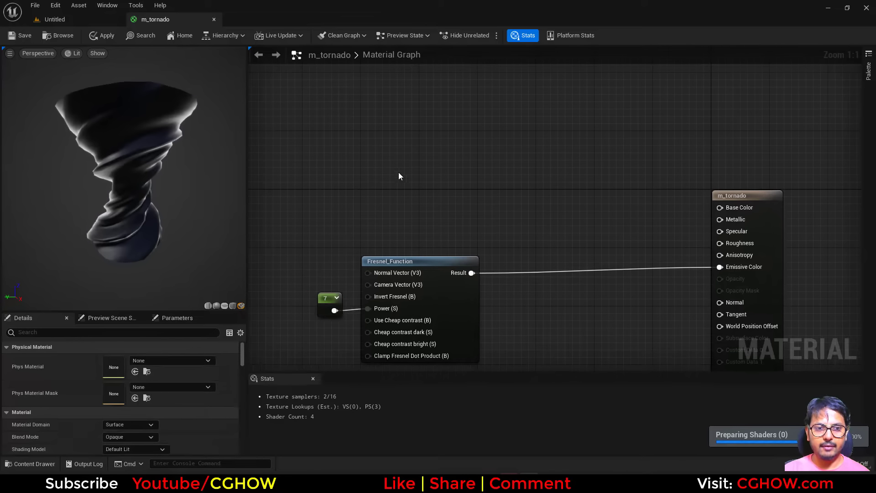
{"action": "key", "text": "t"}
{"action": "left_click", "coordinate": [391, 140]}
{"action": "left_click", "coordinate": [163, 433]}
{"action": "type", "text": "aura"}
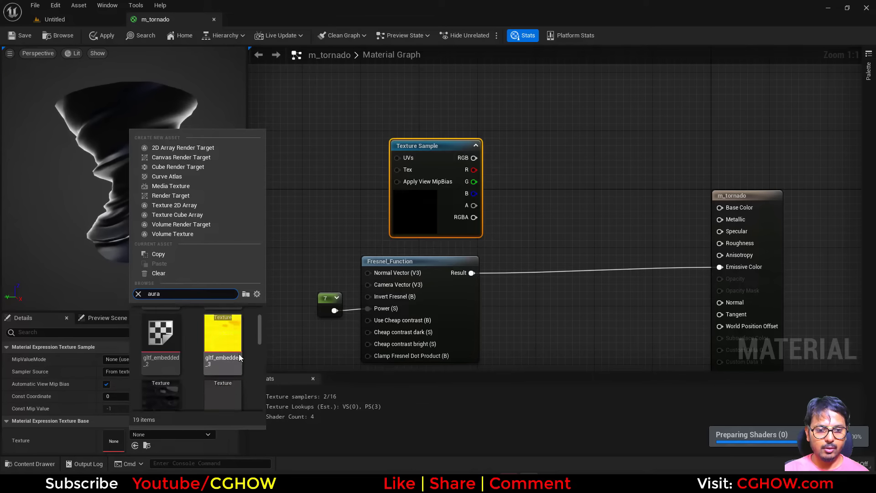
{"action": "scroll", "coordinate": [221, 349], "scroll_direction": "down", "scroll_amount": 5}
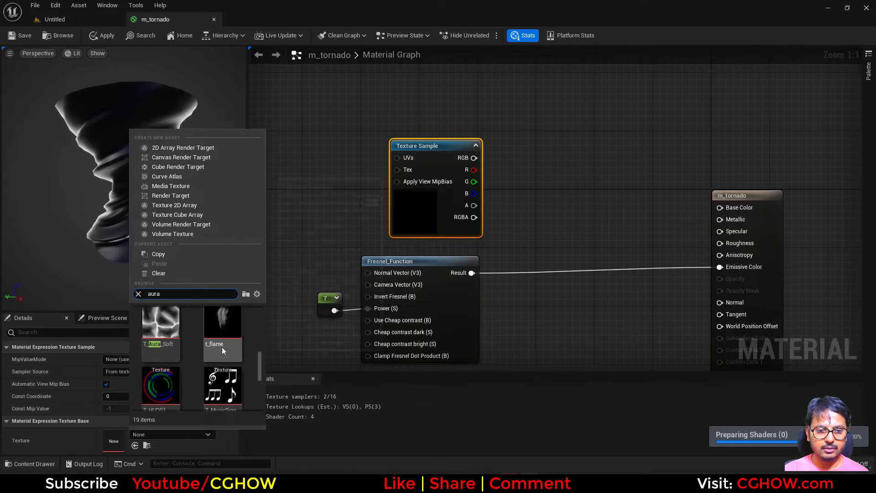
{"action": "left_click", "coordinate": [218, 348]}
{"action": "right_click_drag", "start_coordinate": [520, 221], "coordinate": [447, 235]}
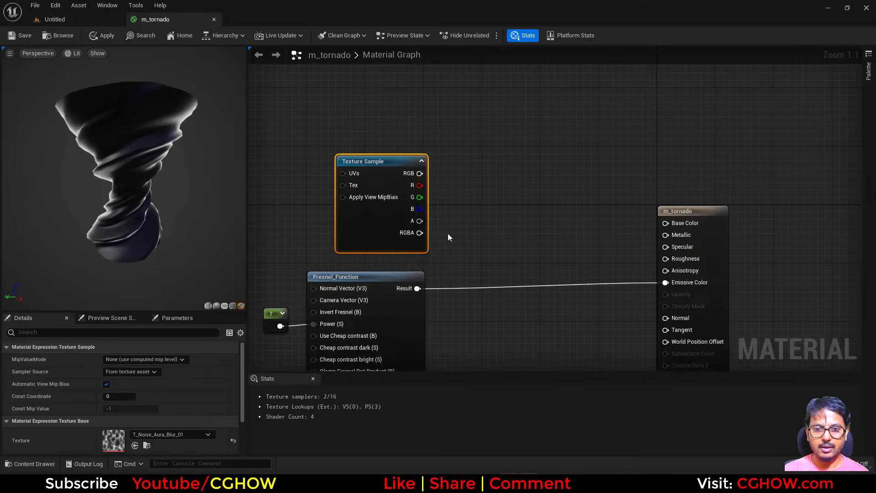
Step: Add the texture's red channel and the Fresnel result with an Add node, feeding Emissive Color
{"action": "left_click", "coordinate": [449, 232]}
{"action": "left_click", "coordinate": [456, 213]}
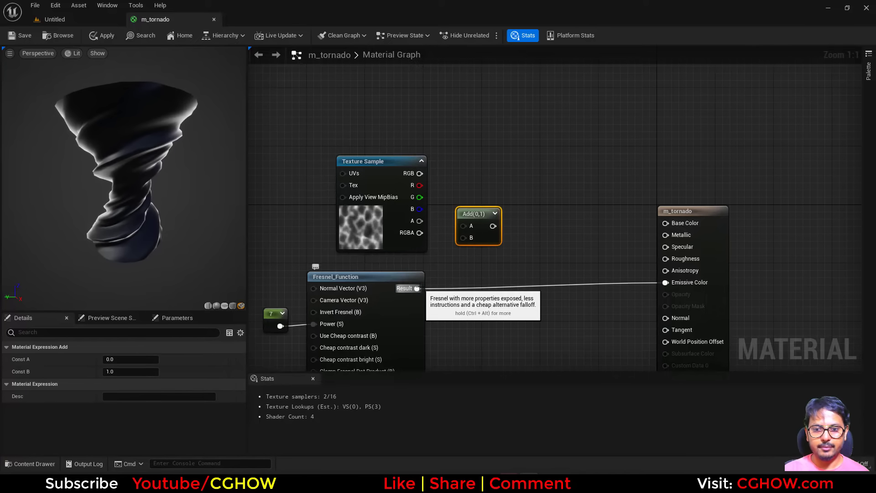
{"action": "left_click_drag", "start_coordinate": [416, 288], "coordinate": [462, 248]}
{"action": "key", "text": "Escape"}
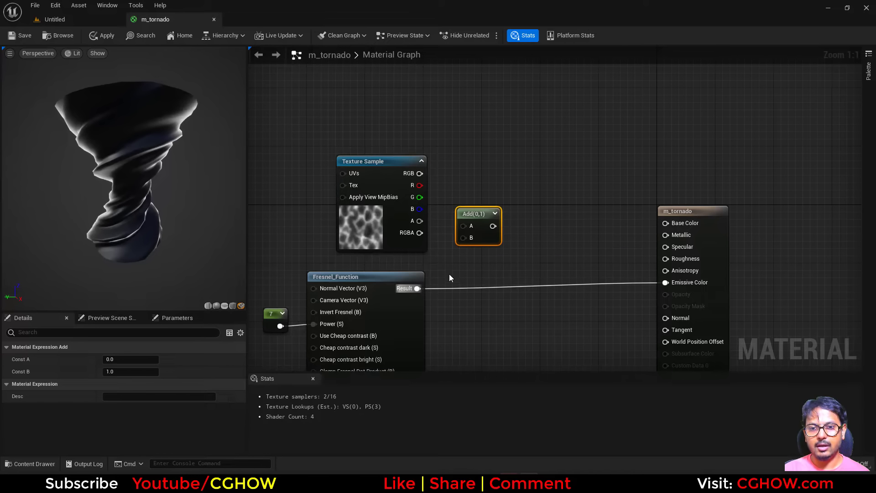
{"action": "left_click", "coordinate": [449, 273]}
{"action": "left_click_drag", "start_coordinate": [416, 288], "coordinate": [463, 238]}
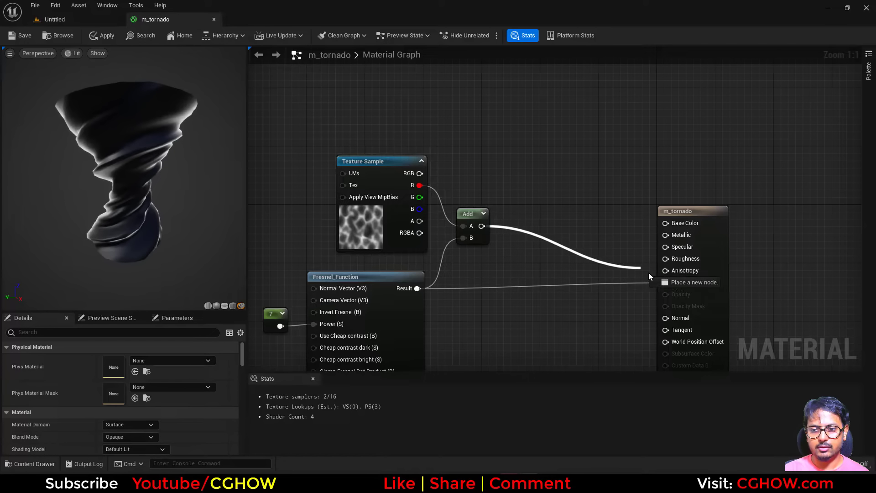
{"action": "left_click_drag", "start_coordinate": [648, 276], "coordinate": [665, 282]}
{"action": "left_click_drag", "start_coordinate": [705, 230], "coordinate": [672, 185]}
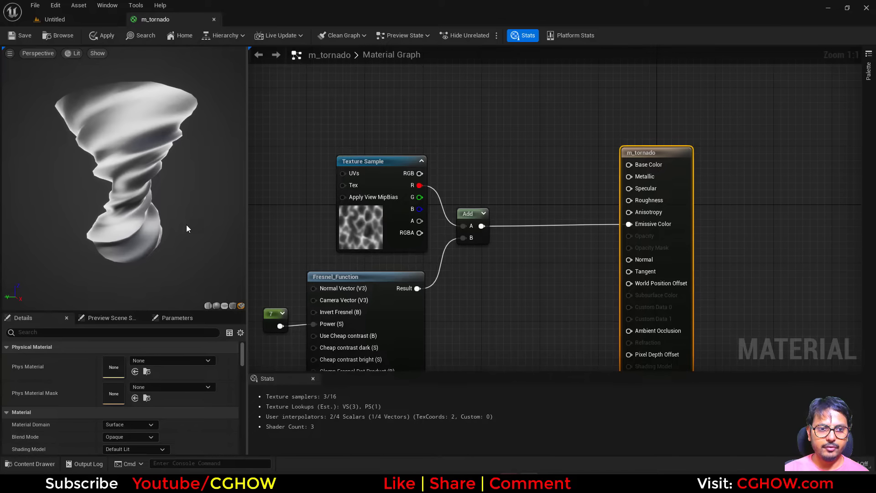
Step: Add a Panner node driving the texture's UVs and set its Speed X to -0.5
{"action": "left_click_drag", "start_coordinate": [186, 228], "coordinate": [220, 213]}
{"action": "right_click_drag", "start_coordinate": [330, 223], "coordinate": [425, 247]}
{"action": "left_click", "coordinate": [359, 190]}
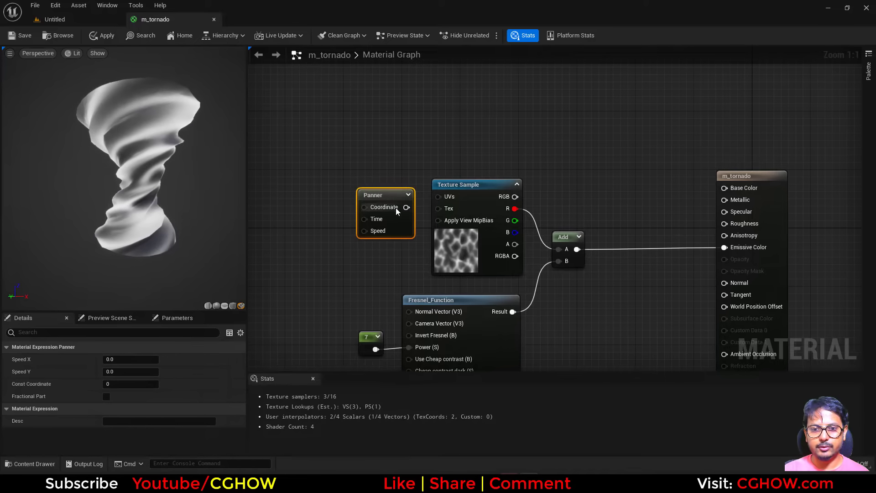
{"action": "left_click_drag", "start_coordinate": [440, 201], "coordinate": [439, 196]}
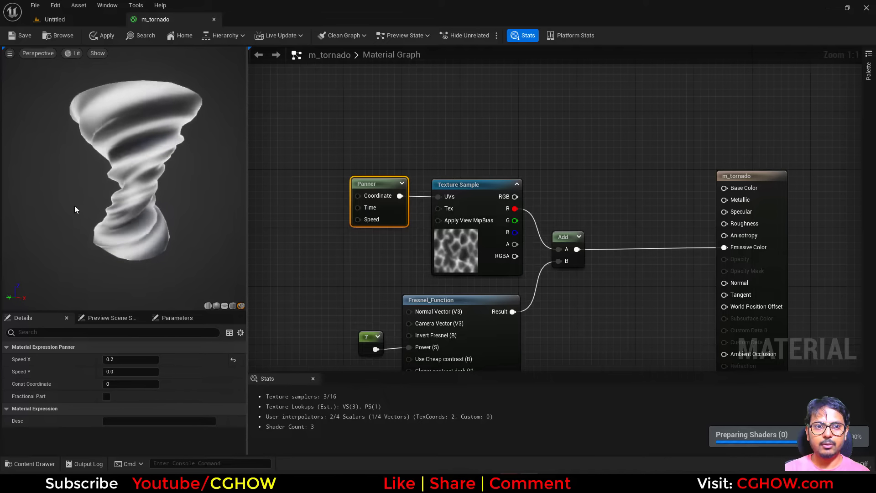
{"action": "left_click", "coordinate": [120, 359]}
{"action": "type", "text": "-0.5"}
{"action": "key", "text": "Return"}
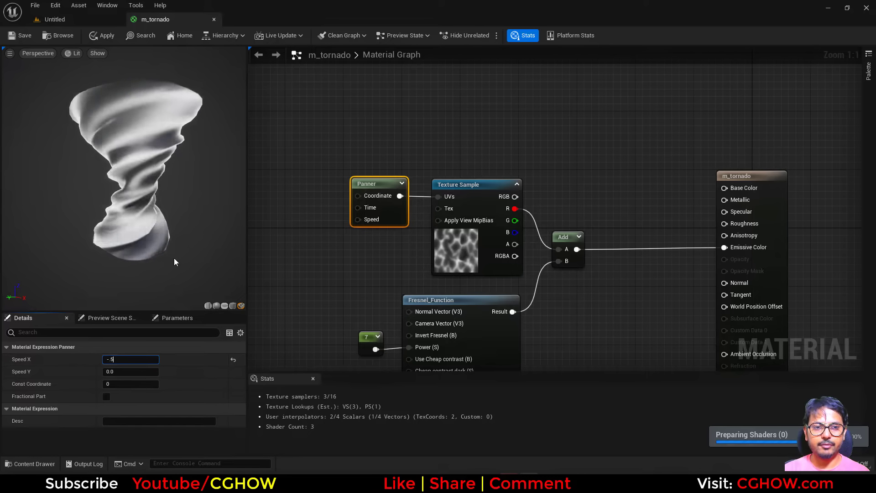
Step: Add a TexCoord node and connect it to the Panner's Coordinate input
{"action": "left_click", "coordinate": [171, 242]}
{"action": "right_click_drag", "start_coordinate": [331, 223], "coordinate": [364, 258]}
{"action": "left_click", "coordinate": [305, 206]}
{"action": "left_click_drag", "start_coordinate": [325, 230], "coordinate": [324, 250]}
{"action": "left_click_drag", "start_coordinate": [391, 231], "coordinate": [345, 233]}
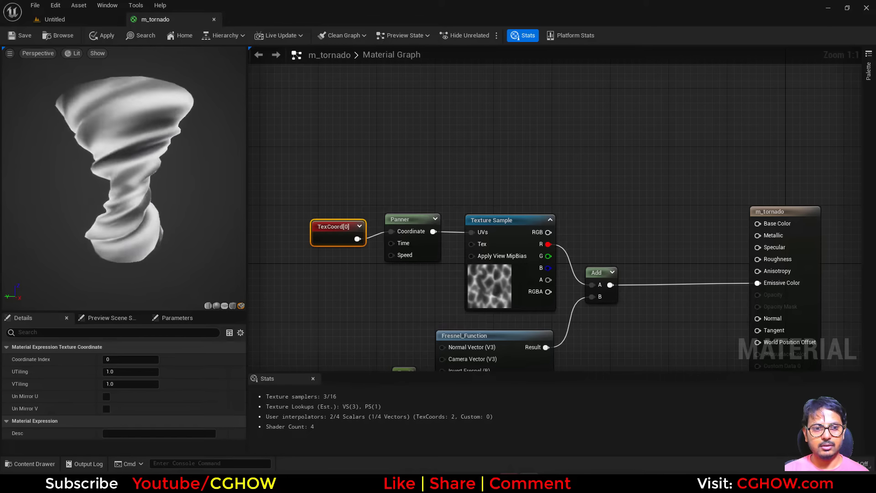
Step: Set the TexCoord's V tiling to 2 and U tiling to 0.5
{"action": "left_click", "coordinate": [116, 371]}
{"action": "left_click", "coordinate": [129, 384]}
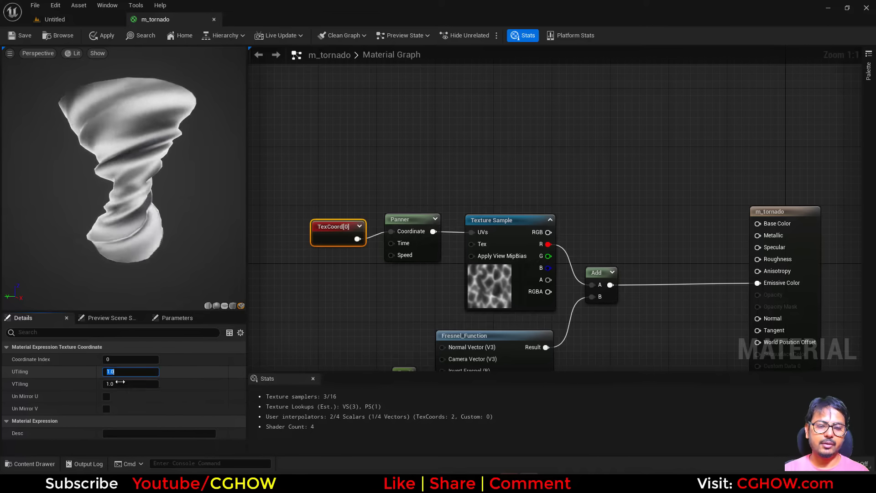
{"action": "type", "text": "2"}
{"action": "key", "text": "Return"}
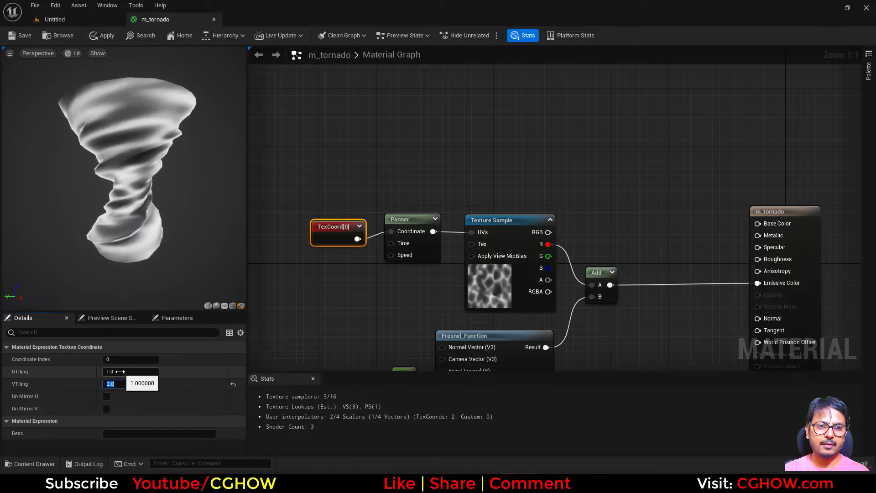
{"action": "left_click", "coordinate": [127, 371]}
{"action": "type", "text": "0.5"}
{"action": "key", "text": "Return"}
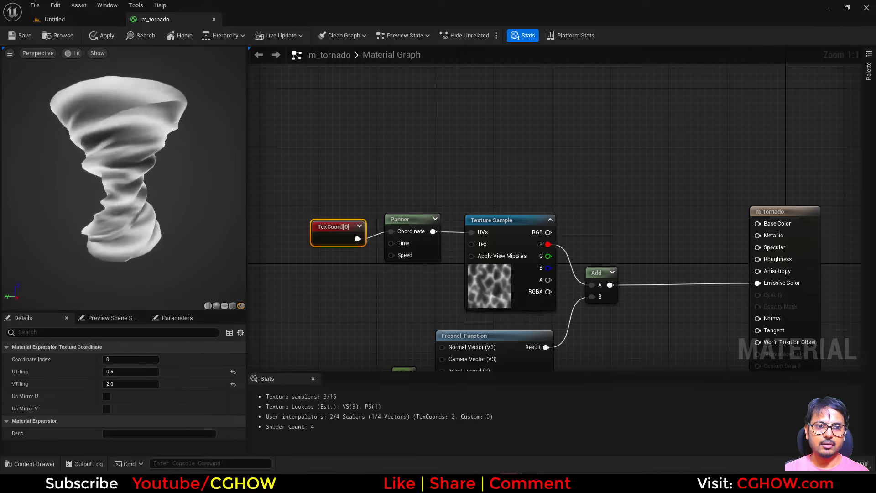
Step: Set the TexCoord's U tiling to 2 and V tiling to 0.5
{"action": "left_click", "coordinate": [116, 372]}
{"action": "type", "text": "2"}
{"action": "key", "text": "Tab"}
{"action": "type", "text": "."}
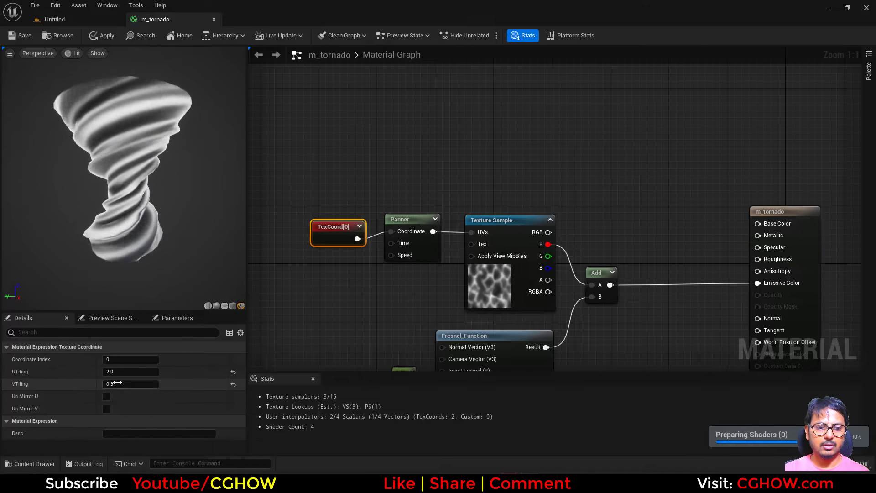
Step: Set the TexCoord's V tiling to 1
{"action": "left_click", "coordinate": [119, 384]}
{"action": "type", "text": "1"}
{"action": "key", "text": "Return"}
Step: Add a second TexCoord node feeding a Component Mask limited to the G channel, and preview the mask
{"action": "right_click_drag", "start_coordinate": [513, 314], "coordinate": [427, 194]}
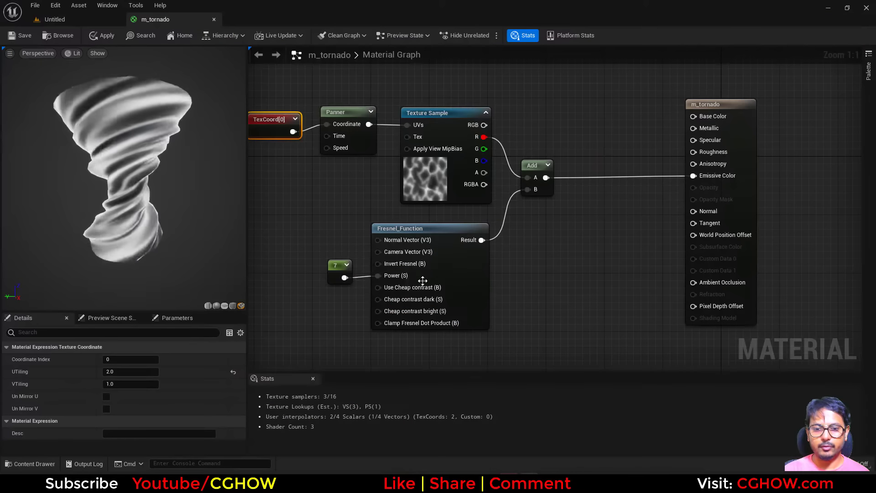
{"action": "right_click_drag", "start_coordinate": [381, 336], "coordinate": [381, 272]}
{"action": "left_click", "coordinate": [359, 294]}
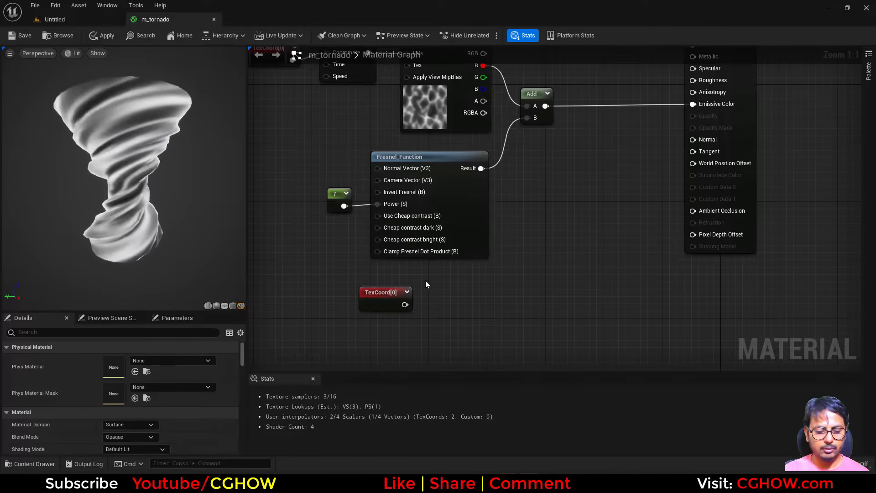
{"action": "left_click", "coordinate": [425, 283]}
{"action": "left_click_drag", "start_coordinate": [405, 305], "coordinate": [429, 306]}
{"action": "left_click", "coordinate": [106, 359]}
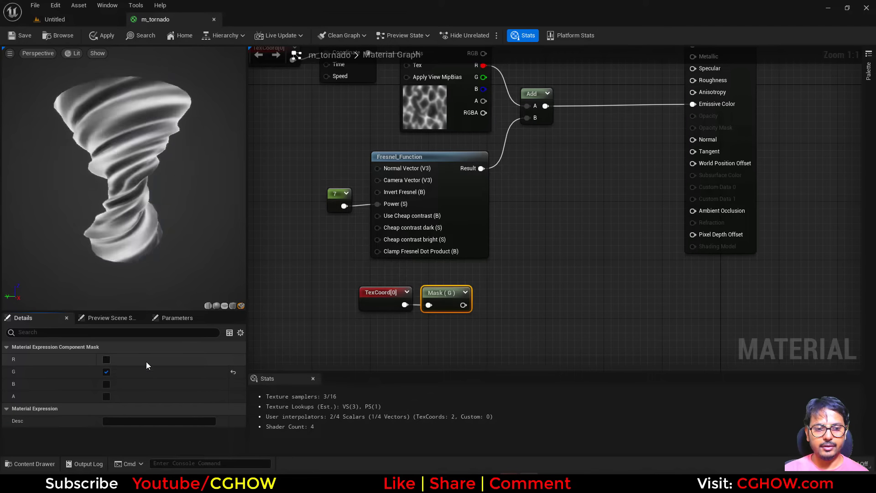
{"action": "key", "text": "space"}
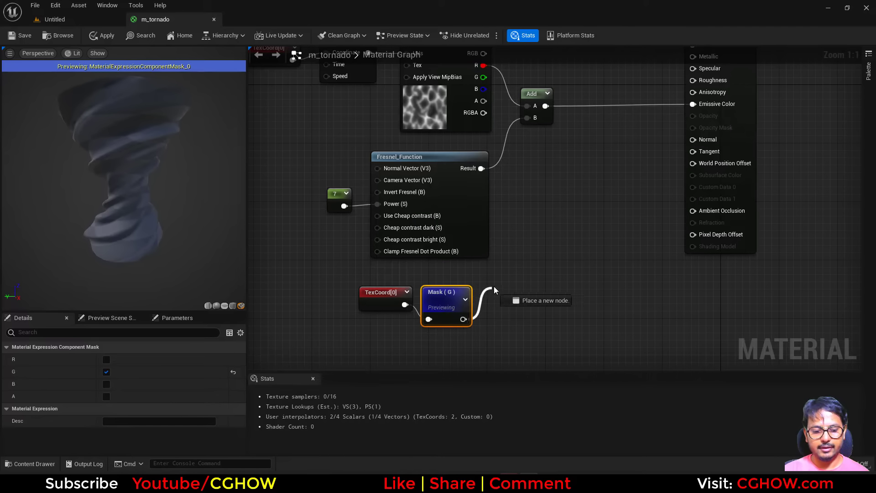
Step: Add a Sine node after the mask with a period of 2 and preview it
{"action": "left_click_drag", "start_coordinate": [494, 287], "coordinate": [495, 286]}
{"action": "type", "text": "sine"}
{"action": "left_click", "coordinate": [525, 196]}
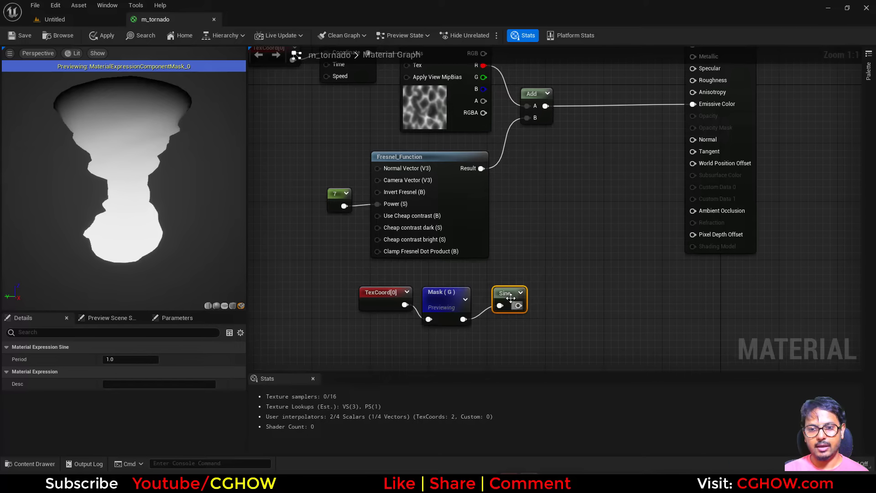
{"action": "key", "text": "space"}
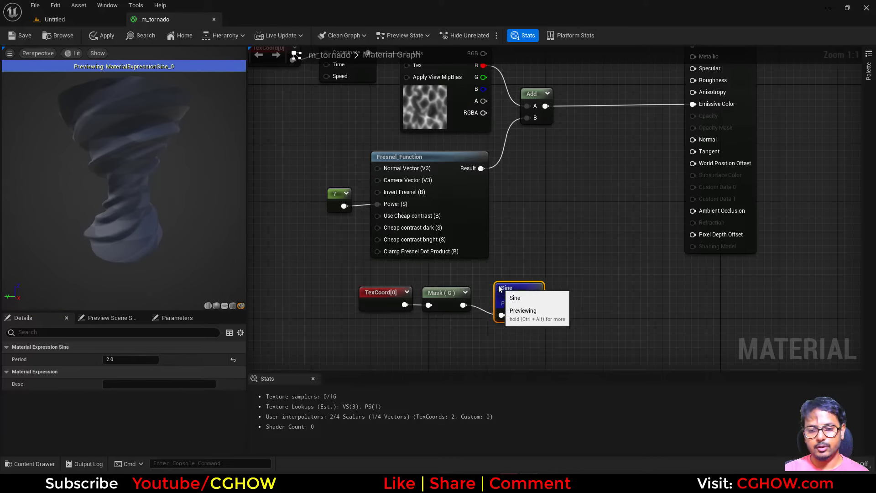
{"action": "left_click_drag", "start_coordinate": [500, 289], "coordinate": [487, 276]}
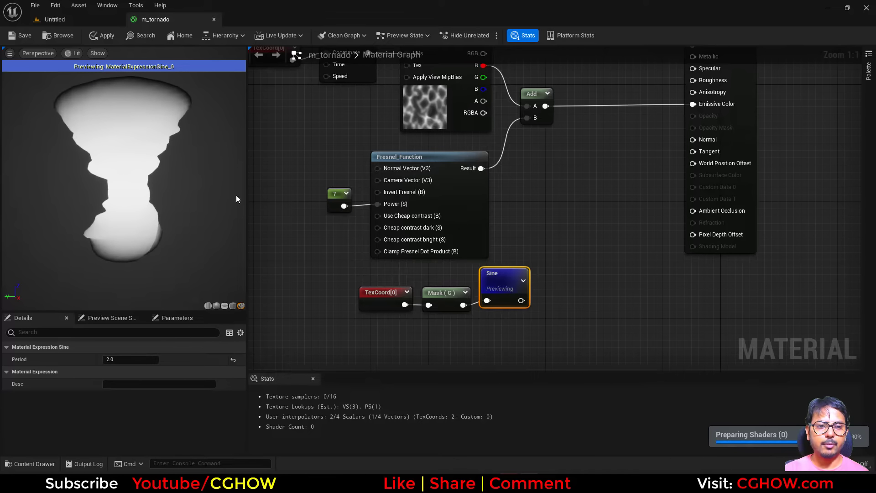
Step: Add a Multiply combining the Add result with the Sine and connect it to Emissive Color
{"action": "right_click_drag", "start_coordinate": [559, 255], "coordinate": [552, 309]}
{"action": "key", "text": "m"}
{"action": "left_click", "coordinate": [554, 262]}
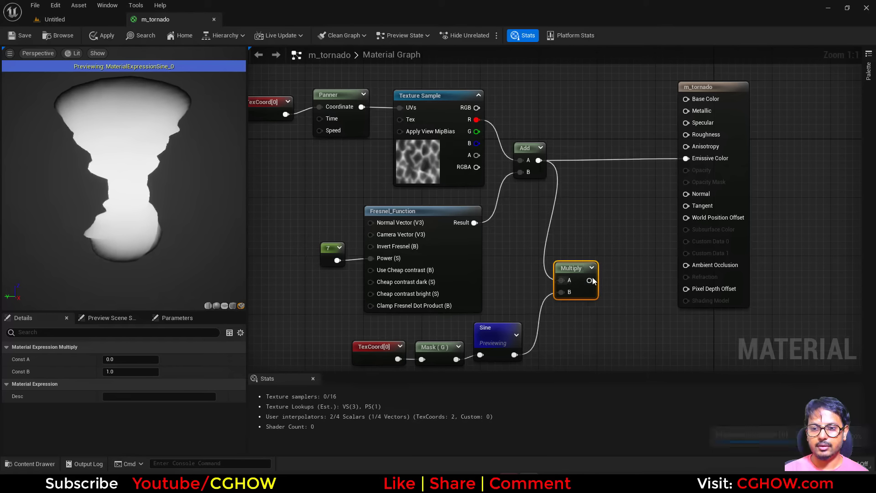
{"action": "left_click_drag", "start_coordinate": [693, 162], "coordinate": [689, 159]}
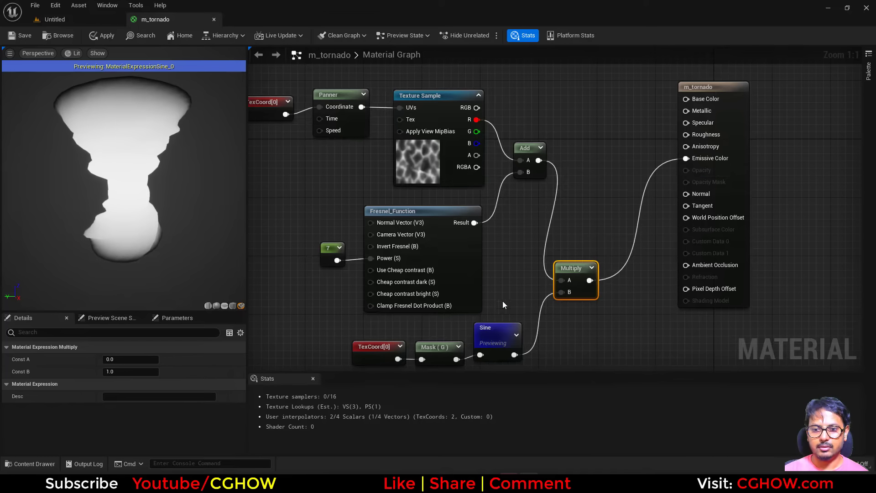
Step: Preview the Sine node and review the reference tornado VFX video in the browser
{"action": "left_click", "coordinate": [498, 343]}
{"action": "key", "text": "space"}
{"action": "right_click_drag", "start_coordinate": [601, 300], "coordinate": [536, 279]}
{"action": "right_click_drag", "start_coordinate": [476, 306], "coordinate": [519, 312]}
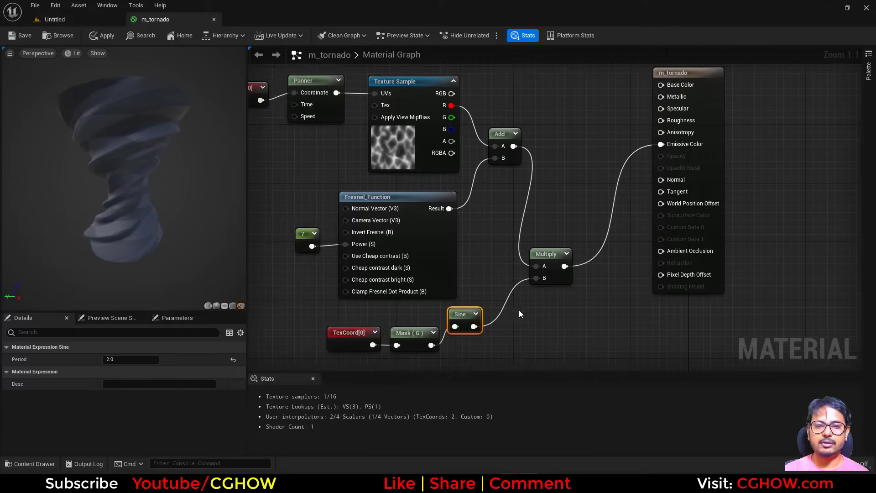
{"action": "right_click_drag", "start_coordinate": [635, 274], "coordinate": [591, 307]}
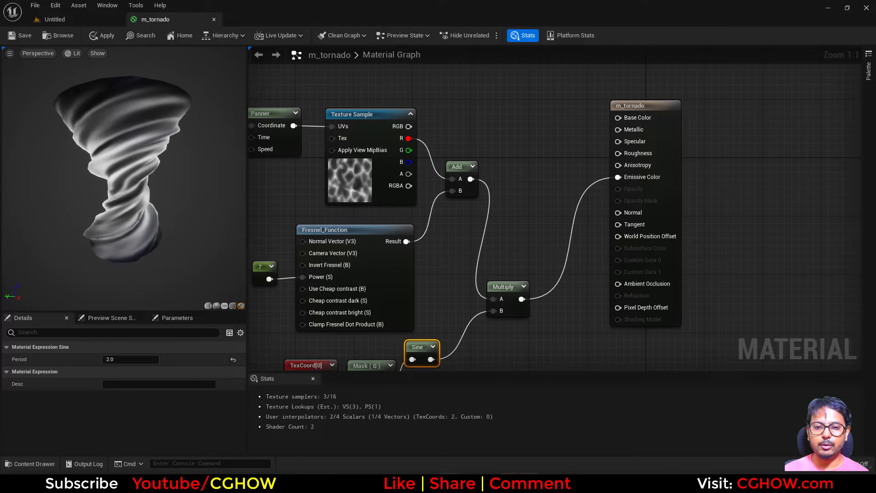
{"action": "left_click", "coordinate": [463, 482]}
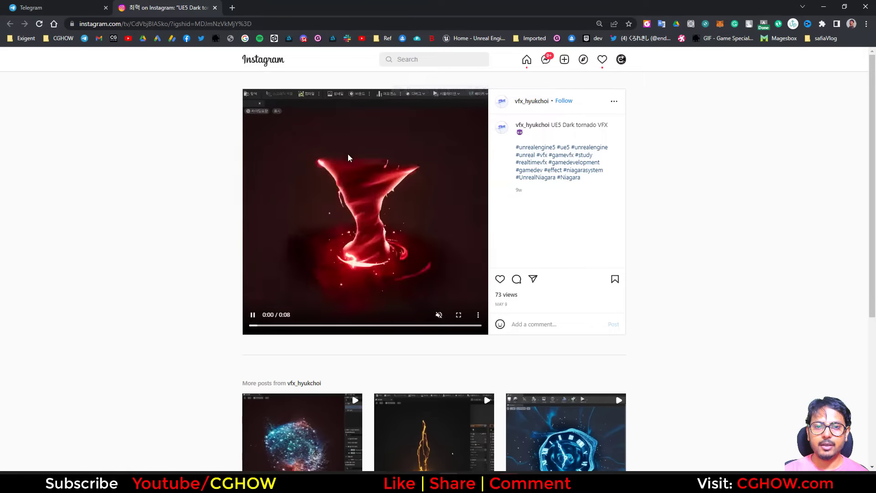
{"action": "left_click", "coordinate": [821, 7]}
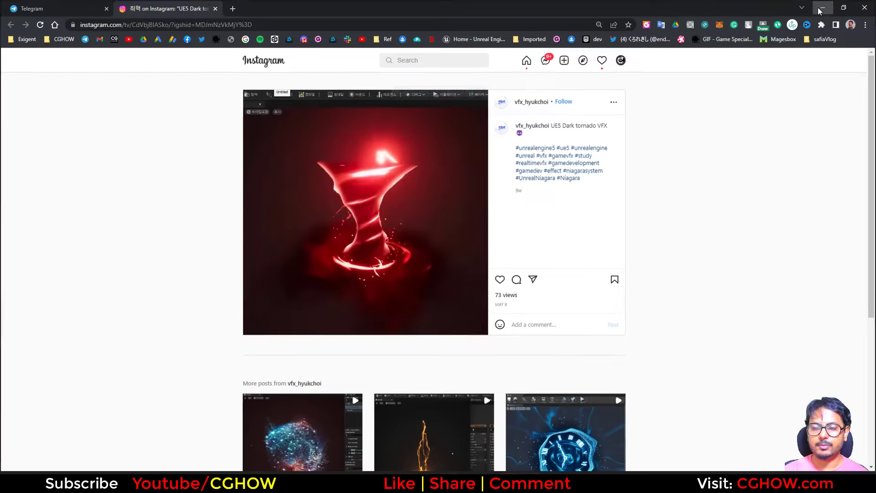
Step: Set the material's Blend Mode to Translucent and Shading Model to Unlit
{"action": "left_click", "coordinate": [679, 117]}
{"action": "left_click", "coordinate": [130, 407]}
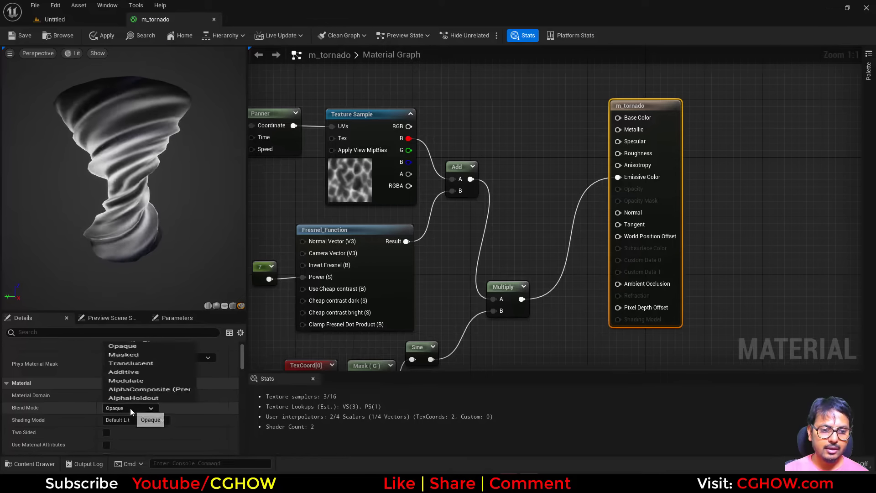
{"action": "left_click", "coordinate": [119, 363]}
{"action": "left_click", "coordinate": [133, 419]}
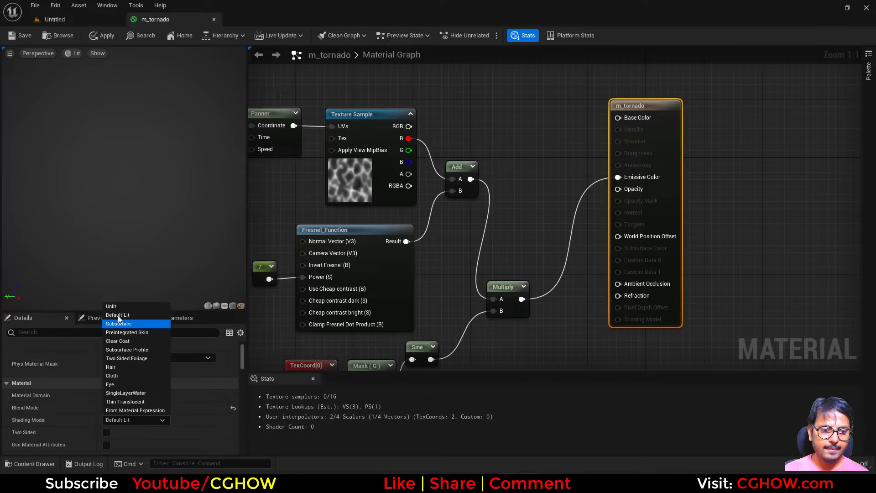
{"action": "left_click", "coordinate": [130, 317]}
Step: Connect the Sine to Opacity, wire the Add directly into Emissive Color and delete the Multiply
{"action": "right_click_drag", "start_coordinate": [514, 315], "coordinate": [528, 255]}
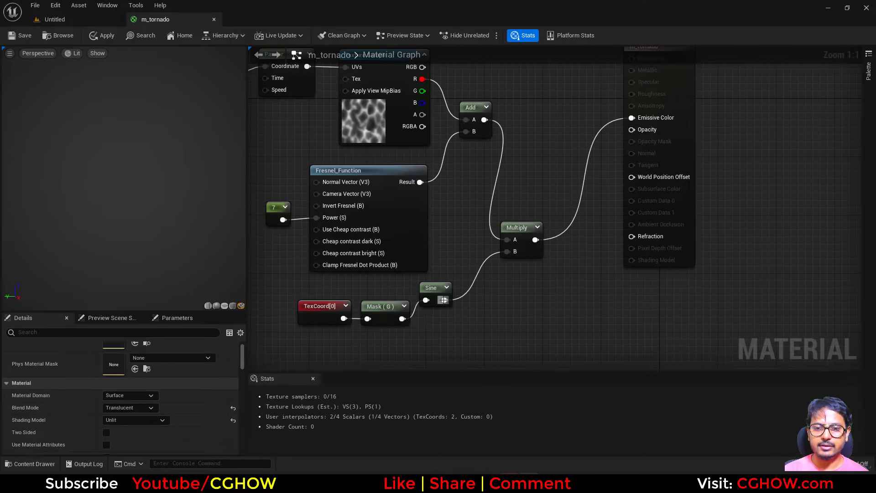
{"action": "left_click_drag", "start_coordinate": [443, 300], "coordinate": [632, 130]}
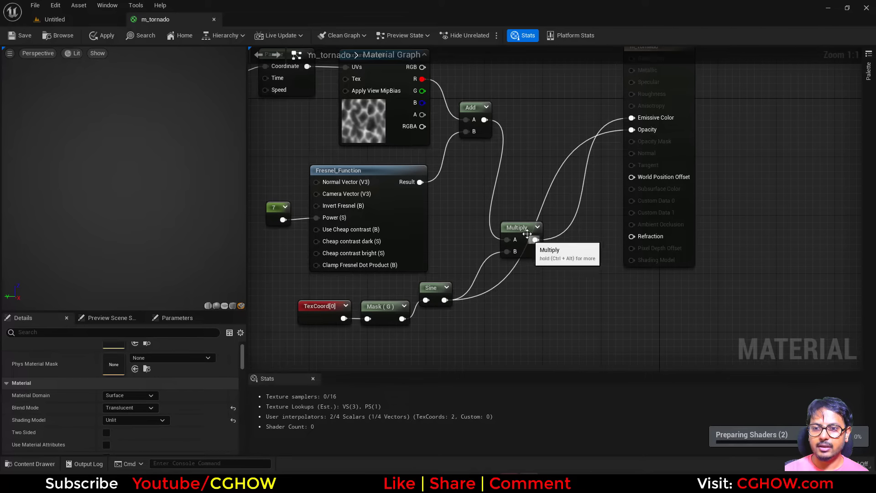
{"action": "left_click_drag", "start_coordinate": [527, 234], "coordinate": [559, 124]}
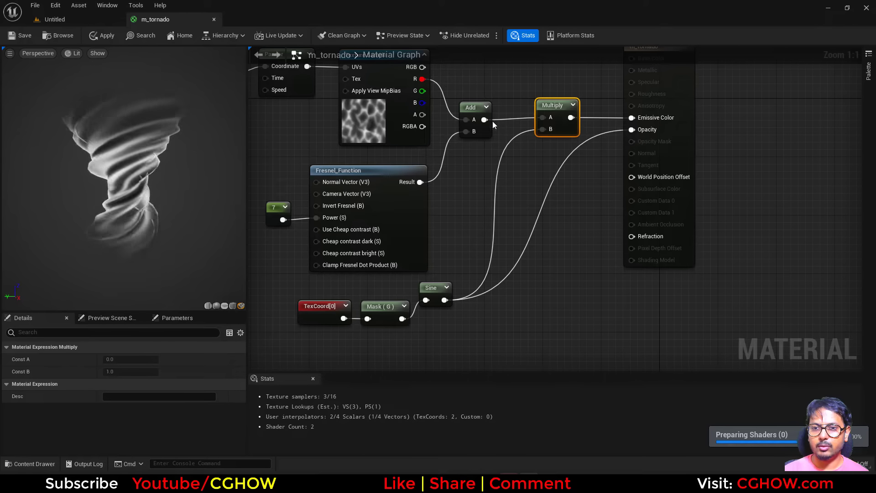
{"action": "left_click_drag", "start_coordinate": [485, 119], "coordinate": [638, 119]}
{"action": "key", "text": "Delete"}
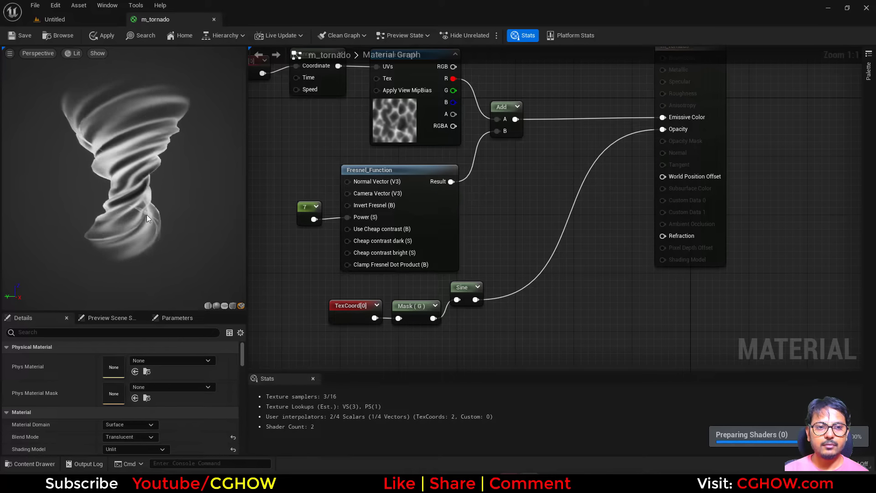
Step: Set the first TexCoord's U tiling to 1
{"action": "right_click_drag", "start_coordinate": [405, 194], "coordinate": [466, 214]}
{"action": "right_click_drag", "start_coordinate": [320, 110], "coordinate": [315, 175]}
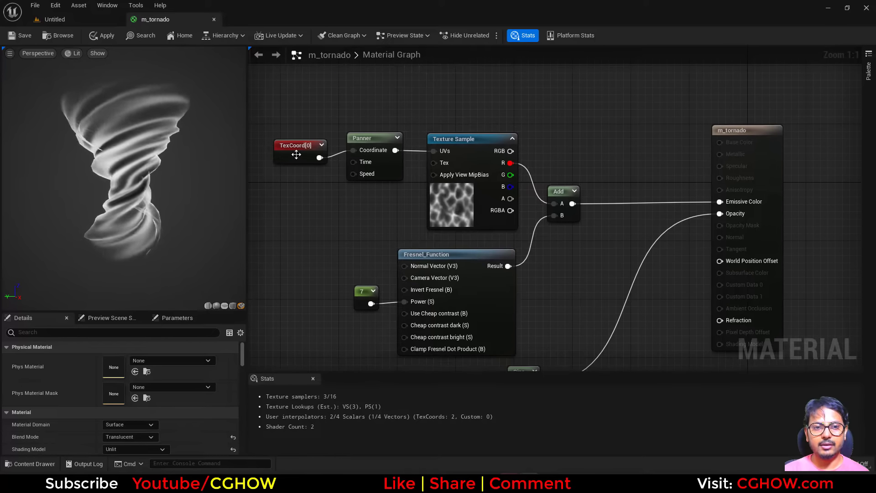
{"action": "left_click", "coordinate": [299, 151]}
{"action": "left_click", "coordinate": [120, 372]}
{"action": "type", "text": "1"}
{"action": "key", "text": "Return"}
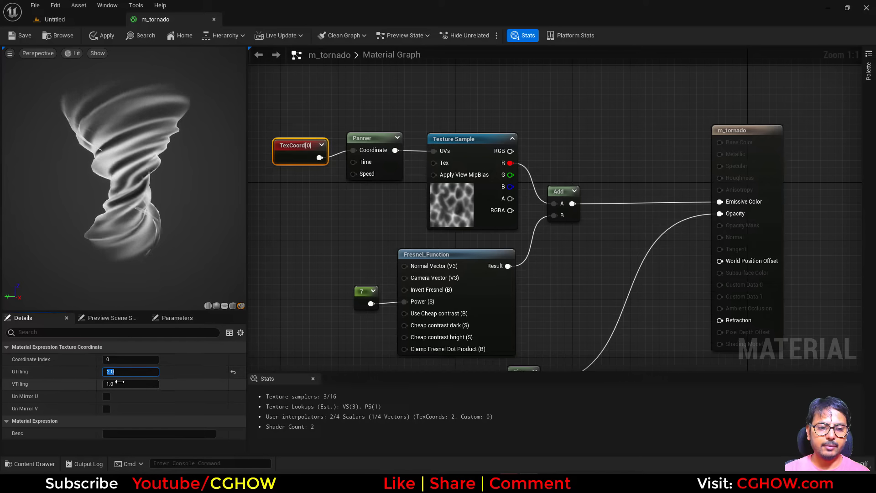
Step: Review the reference tornado VFX video again
{"action": "right_click_drag", "start_coordinate": [330, 180], "coordinate": [315, 226]}
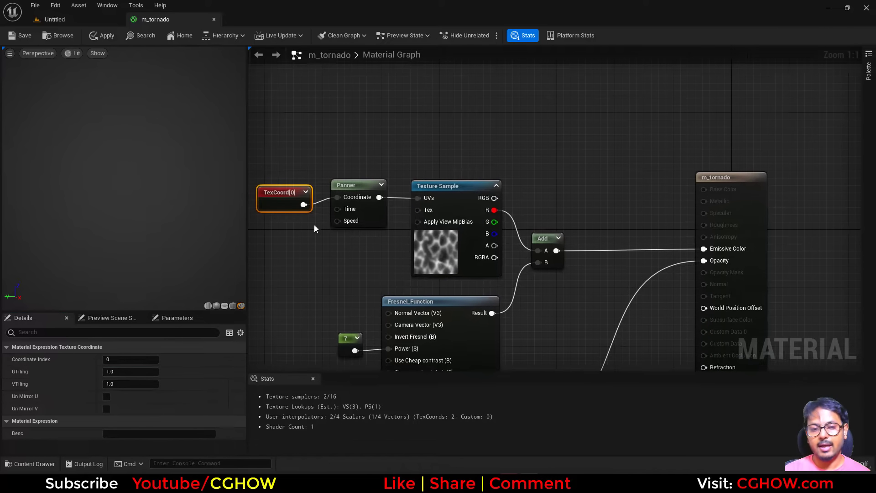
{"action": "left_click_drag", "start_coordinate": [284, 202], "coordinate": [291, 195]}
{"action": "right_click_drag", "start_coordinate": [344, 241], "coordinate": [333, 194]}
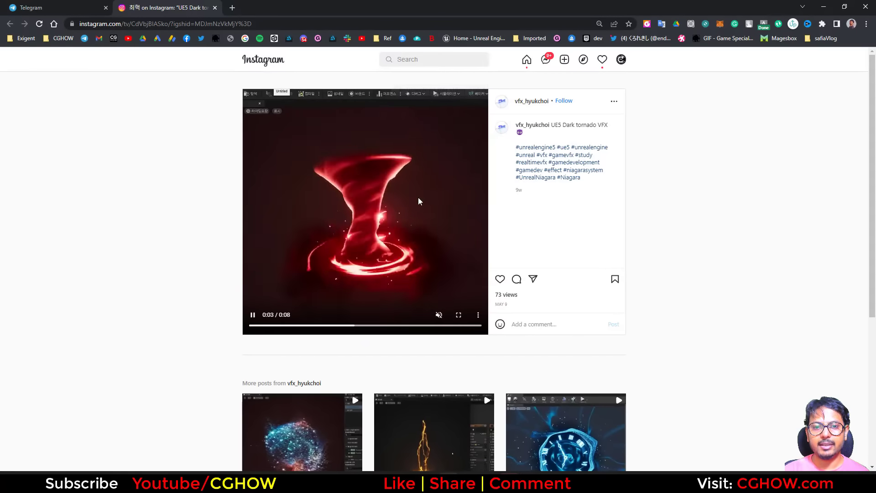
{"action": "left_click", "coordinate": [866, 7]}
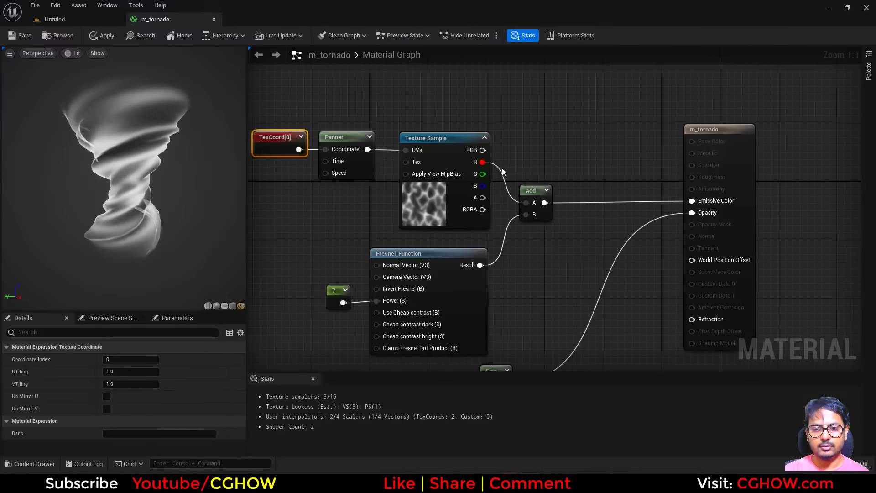
Step: Add a Constant3Vector colored dark red (R 0.130208) and multiply it with the Add result into Emissive Color
{"action": "left_click", "coordinate": [573, 161]}
{"action": "left_click_drag", "start_coordinate": [524, 248], "coordinate": [559, 168]}
{"action": "right_click_drag", "start_coordinate": [502, 180], "coordinate": [489, 206]}
{"action": "left_click", "coordinate": [442, 153]}
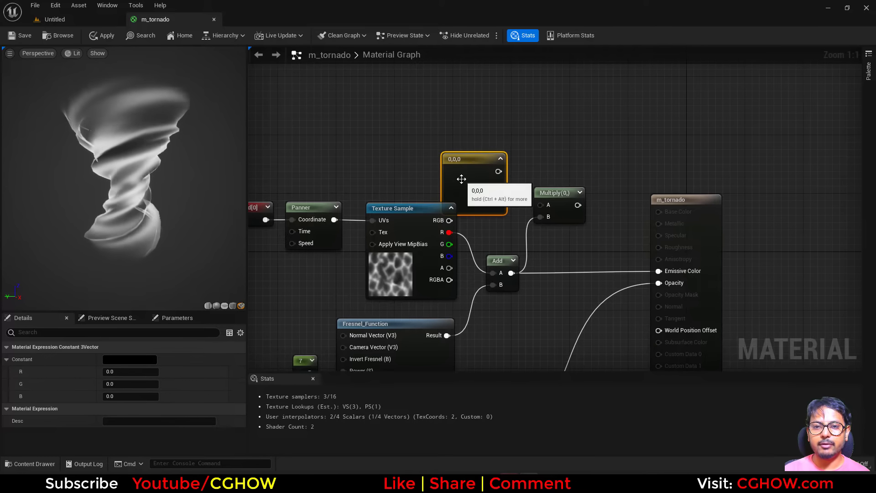
{"action": "left_click", "coordinate": [149, 360]}
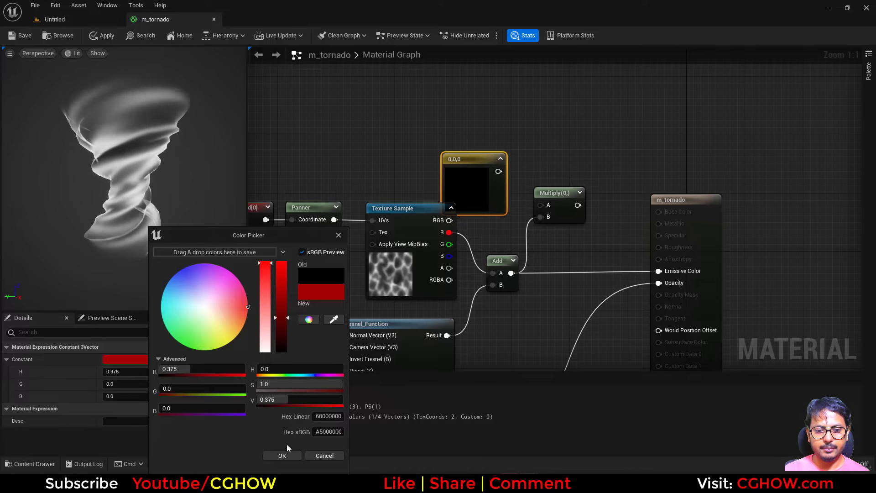
{"action": "left_click_drag", "start_coordinate": [282, 325], "coordinate": [283, 358]}
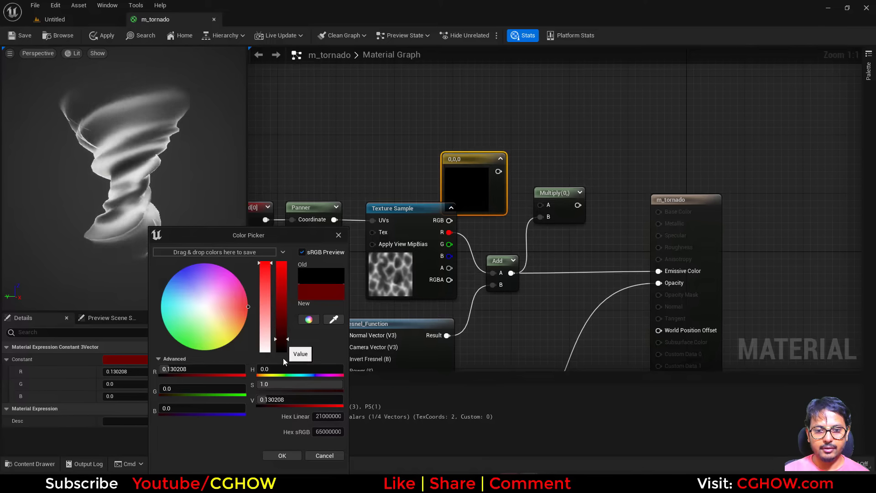
{"action": "left_click", "coordinate": [282, 455]}
{"action": "left_click_drag", "start_coordinate": [498, 172], "coordinate": [667, 270]}
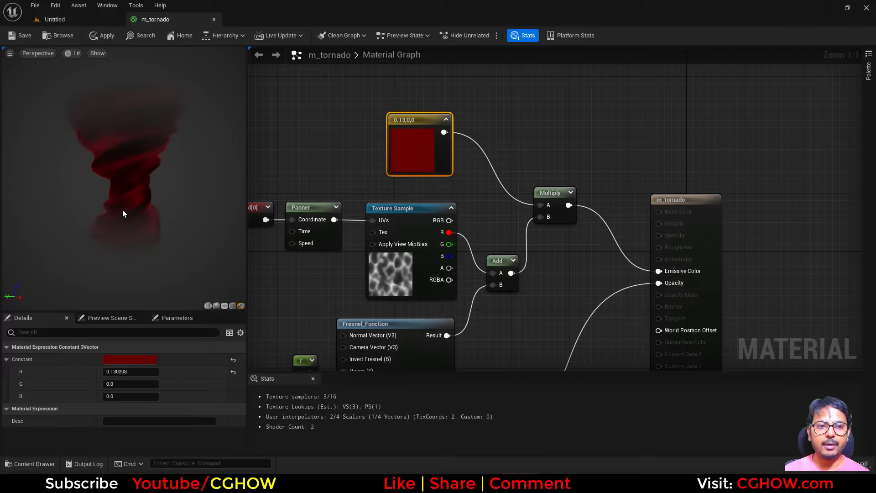
Step: Add a Power node on the texture's R channel and set its exponent to 5
{"action": "right_click_drag", "start_coordinate": [515, 154], "coordinate": [481, 186]}
{"action": "left_click", "coordinate": [476, 168]}
{"action": "left_click", "coordinate": [473, 167]}
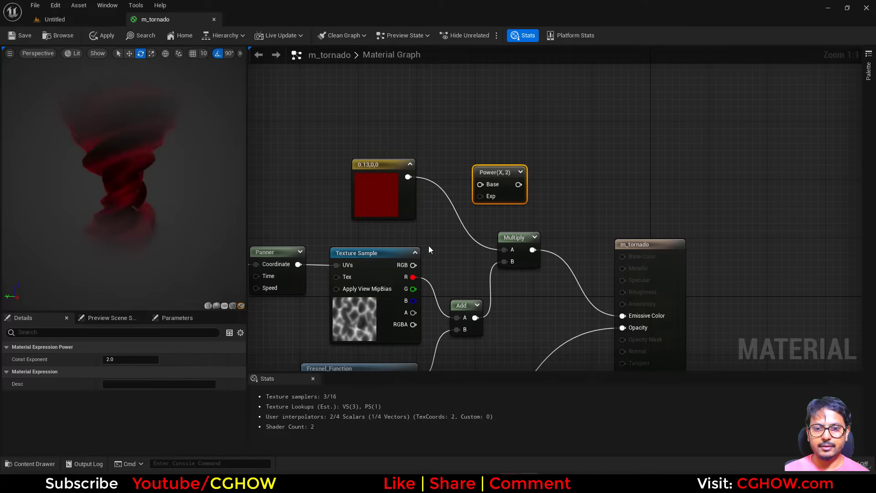
{"action": "left_click_drag", "start_coordinate": [484, 182], "coordinate": [495, 139]}
{"action": "key", "text": "space"}
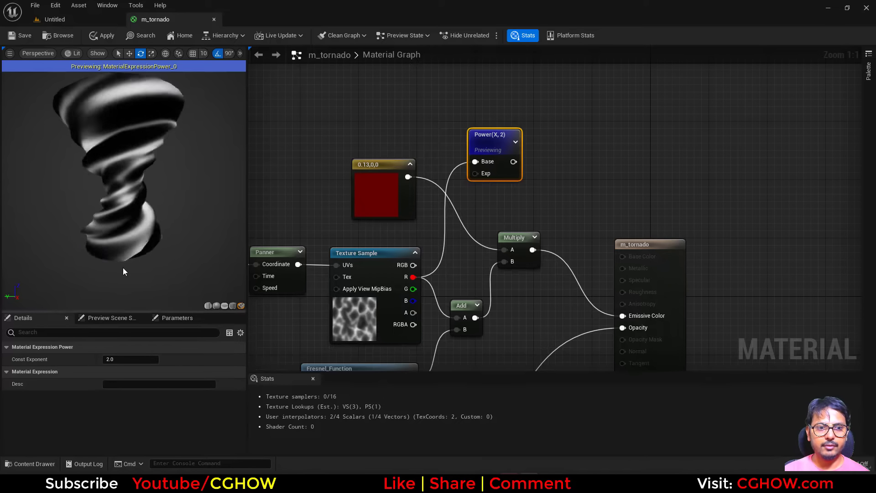
{"action": "left_click", "coordinate": [115, 359]}
{"action": "type", "text": "5"}
{"action": "key", "text": "Return"}
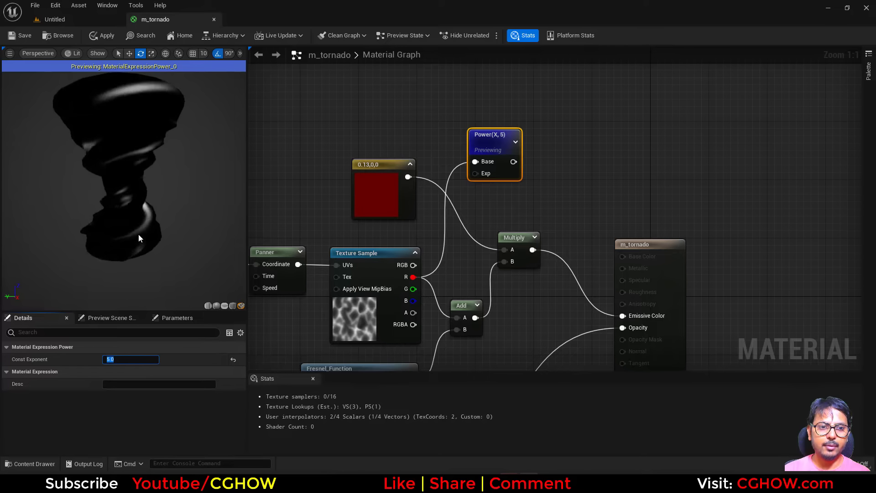
Step: Multiply the Power result by the dark red constant and preview it
{"action": "right_click_drag", "start_coordinate": [507, 214], "coordinate": [526, 268]}
{"action": "left_click_drag", "start_coordinate": [512, 196], "coordinate": [497, 188]}
{"action": "right_click_drag", "start_coordinate": [550, 229], "coordinate": [521, 221]}
{"action": "key", "text": "m"}
{"action": "left_click", "coordinate": [510, 189]}
{"action": "left_click_drag", "start_coordinate": [490, 201], "coordinate": [398, 223]}
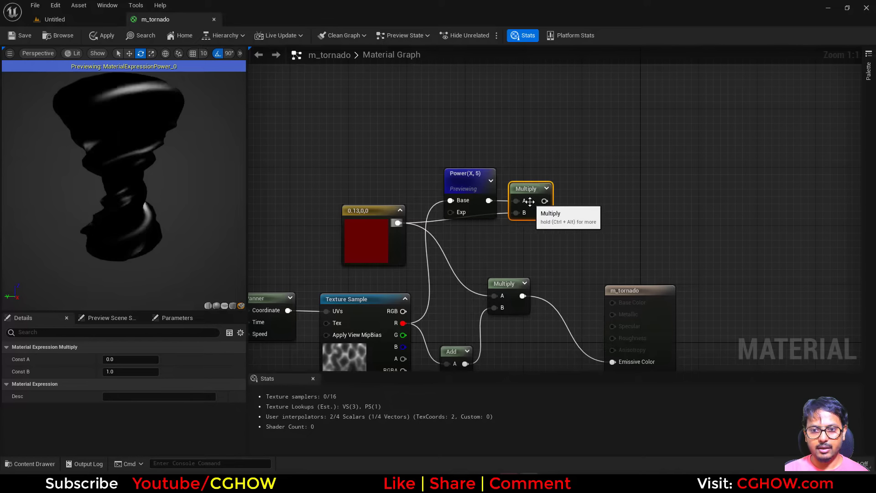
{"action": "key", "text": "space"}
{"action": "left_click_drag", "start_coordinate": [479, 197], "coordinate": [472, 197]}
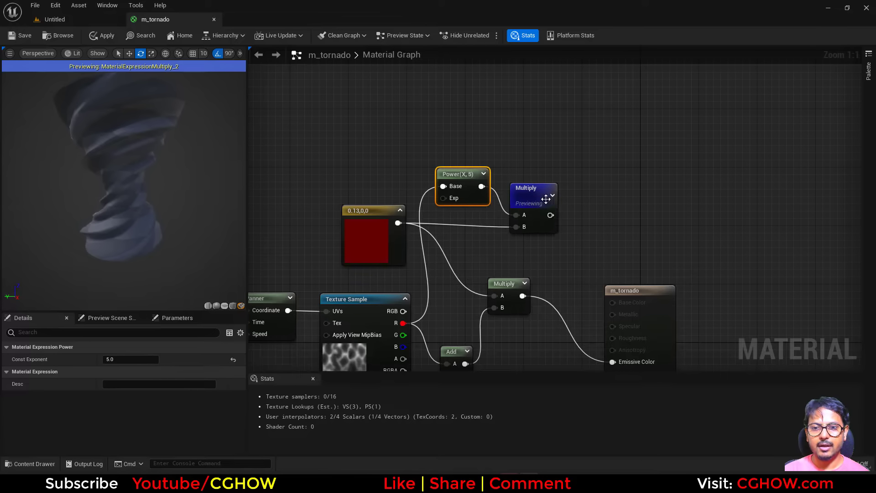
Step: Add another Multiply node with Const B set to 100 and preview it
{"action": "left_click_drag", "start_coordinate": [547, 197], "coordinate": [571, 202]}
{"action": "key", "text": "m"}
{"action": "left_click", "coordinate": [564, 183]}
{"action": "left_click", "coordinate": [134, 373]}
{"action": "type", "text": "10"}
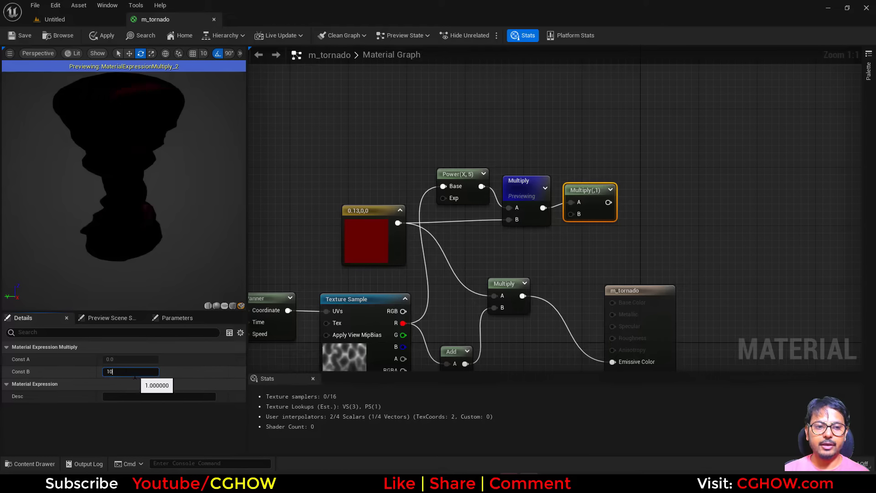
{"action": "type", "text": "0"}
{"action": "key", "text": "Return"}
{"action": "left_click", "coordinate": [604, 208]}
{"action": "key", "text": "space"}
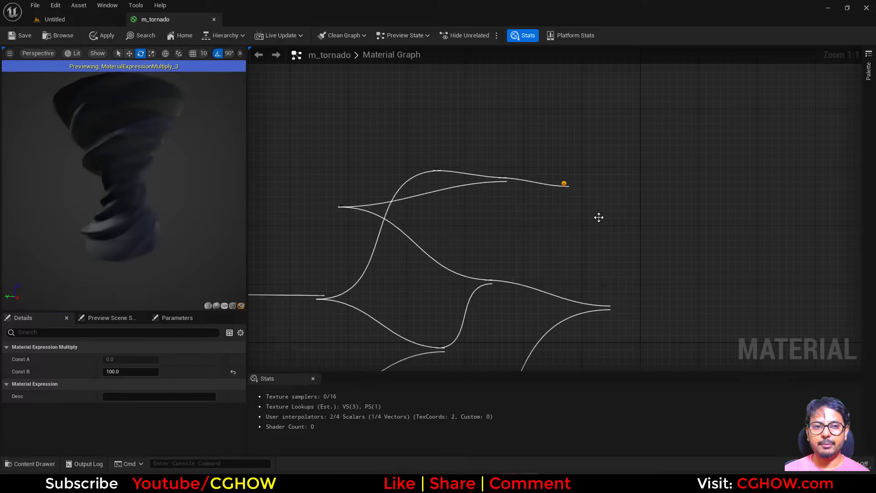
Step: Add an Add node summing the Multiply (100) result and the red-tinted Multiply, and plug it into Emissive Color
{"action": "right_click_drag", "start_coordinate": [559, 264], "coordinate": [476, 255]}
{"action": "left_click_drag", "start_coordinate": [587, 282], "coordinate": [677, 262]}
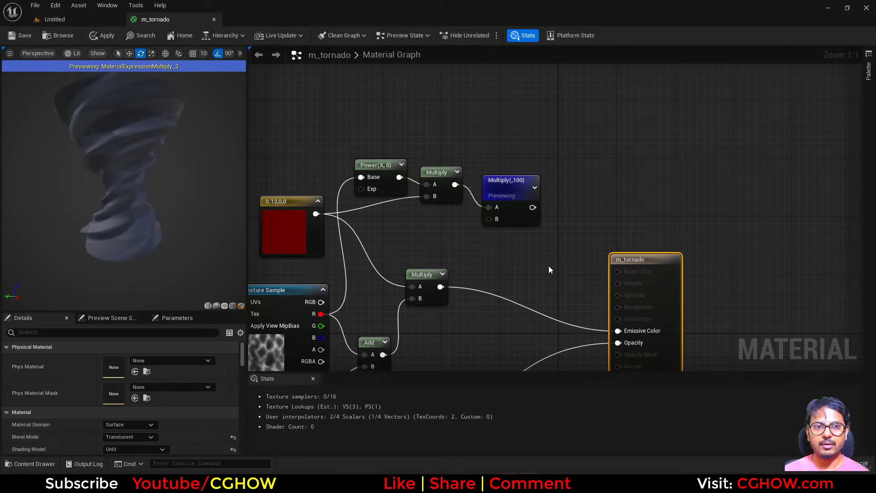
{"action": "right_click_drag", "start_coordinate": [514, 260], "coordinate": [496, 237]}
{"action": "left_click", "coordinate": [486, 235]}
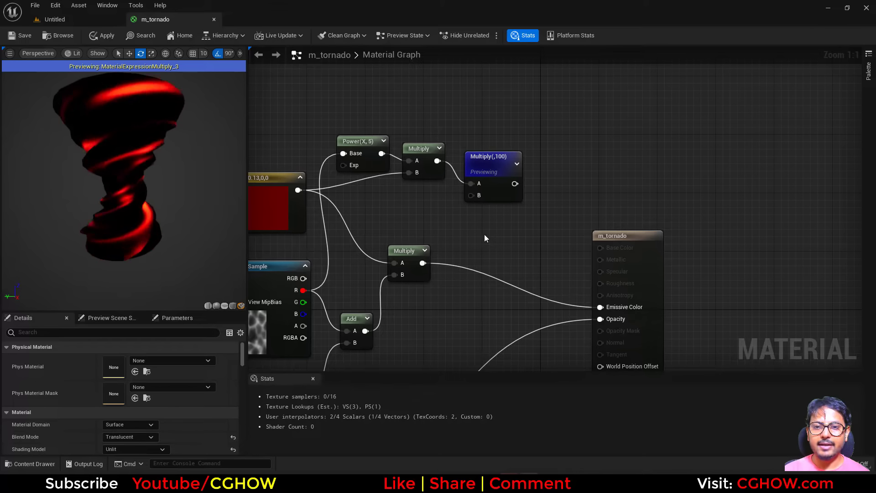
{"action": "left_click", "coordinate": [483, 234]}
{"action": "left_click_drag", "start_coordinate": [422, 263], "coordinate": [490, 265]}
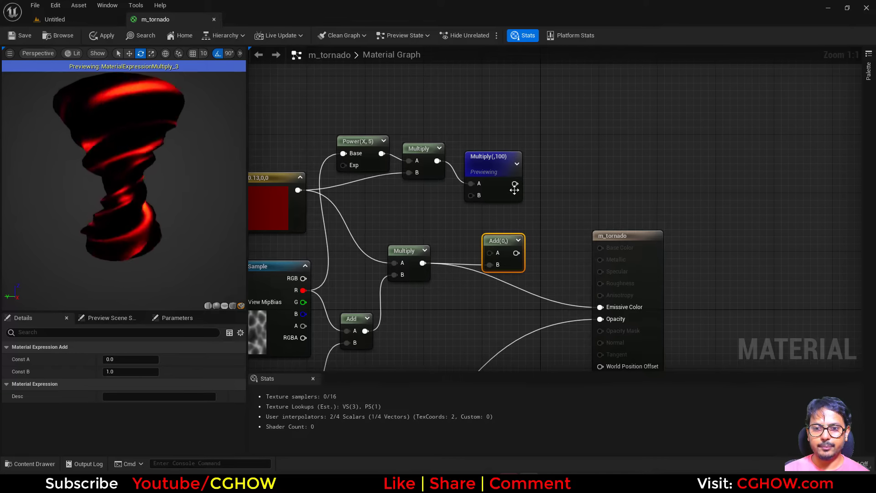
{"action": "left_click_drag", "start_coordinate": [514, 184], "coordinate": [600, 306]}
{"action": "left_click", "coordinate": [490, 158]}
{"action": "right_click_drag", "start_coordinate": [464, 275], "coordinate": [489, 237]}
{"action": "left_click_drag", "start_coordinate": [529, 231], "coordinate": [557, 227]}
{"action": "right_click_drag", "start_coordinate": [531, 191], "coordinate": [523, 214]}
Step: Set the Multiply node's Const B to 1000
{"action": "left_click", "coordinate": [524, 160]}
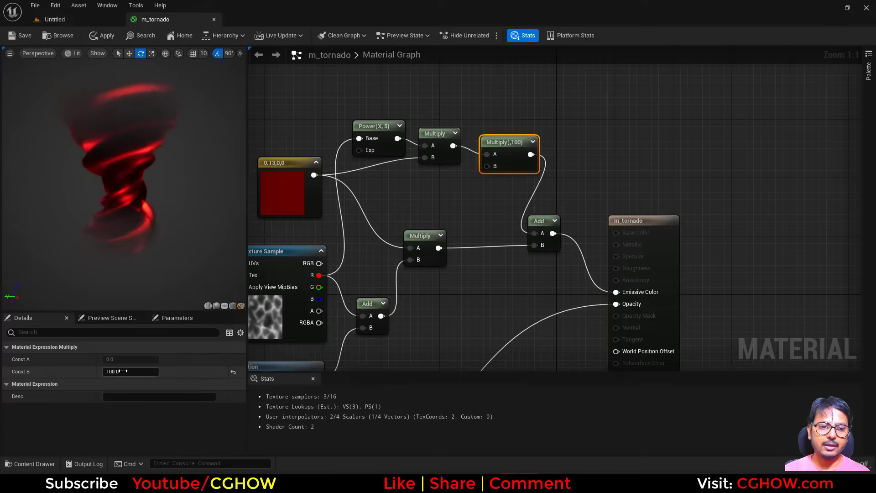
{"action": "type", "text": "1000"}
{"action": "key", "text": "Return"}
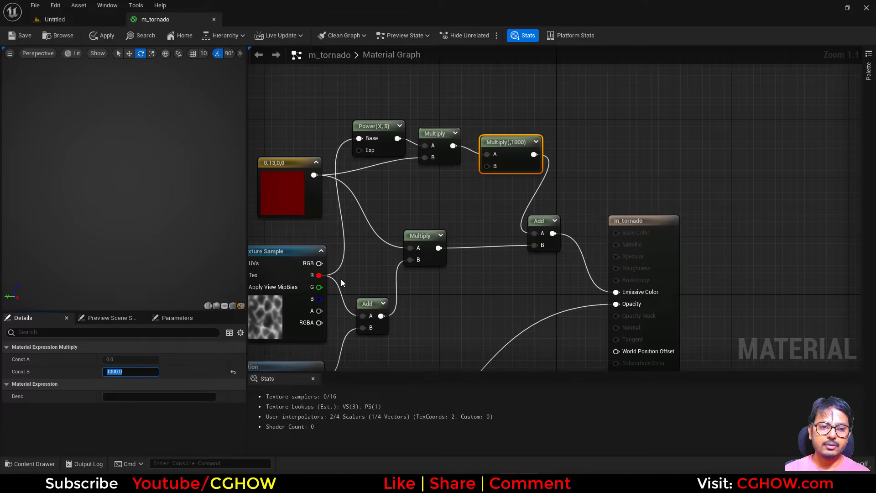
{"action": "right_click_drag", "start_coordinate": [376, 222], "coordinate": [408, 243]}
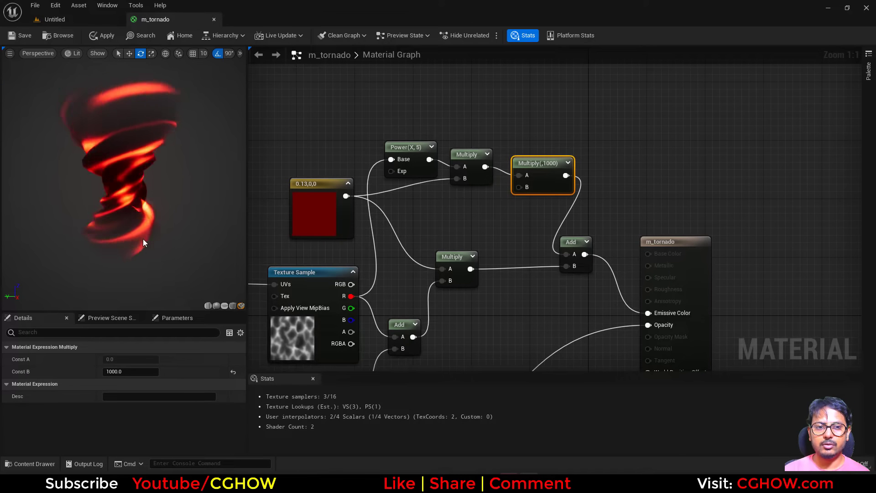
Step: Compare the material preview against the reference dark tornado VFX in the browser
{"action": "left_click_drag", "start_coordinate": [144, 239], "coordinate": [183, 240]}
{"action": "right_click_drag", "start_coordinate": [362, 262], "coordinate": [409, 191]}
{"action": "scroll", "coordinate": [409, 191], "scroll_direction": "down", "scroll_amount": 1}
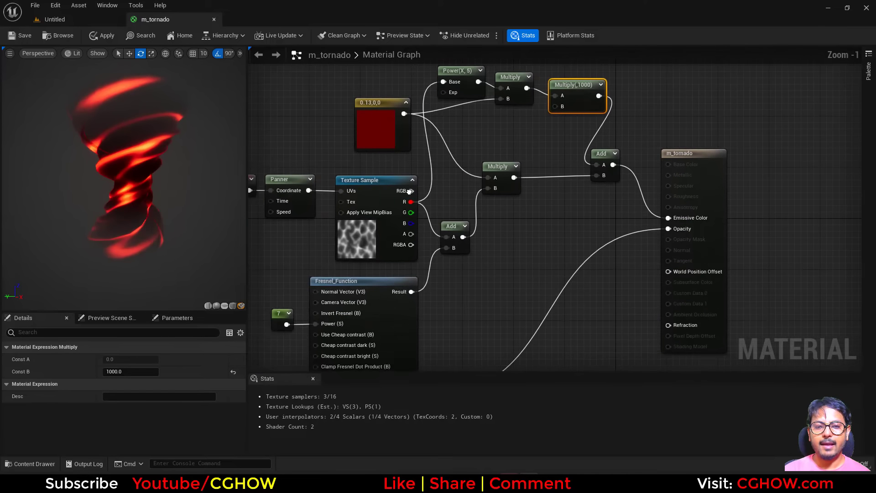
{"action": "left_click", "coordinate": [396, 483]}
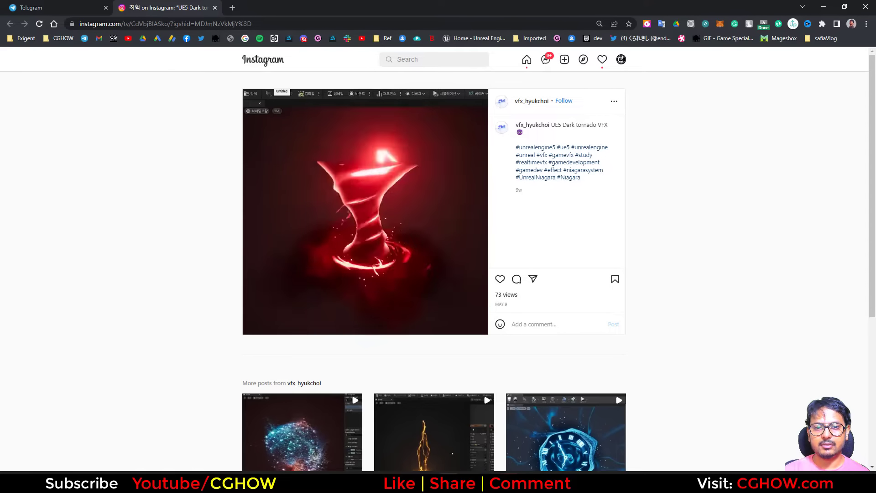
{"action": "left_click", "coordinate": [397, 482]}
Step: Replace the dark red constant with a Particle Color node feeding the color multiplies
{"action": "right_click_drag", "start_coordinate": [326, 355], "coordinate": [443, 311]}
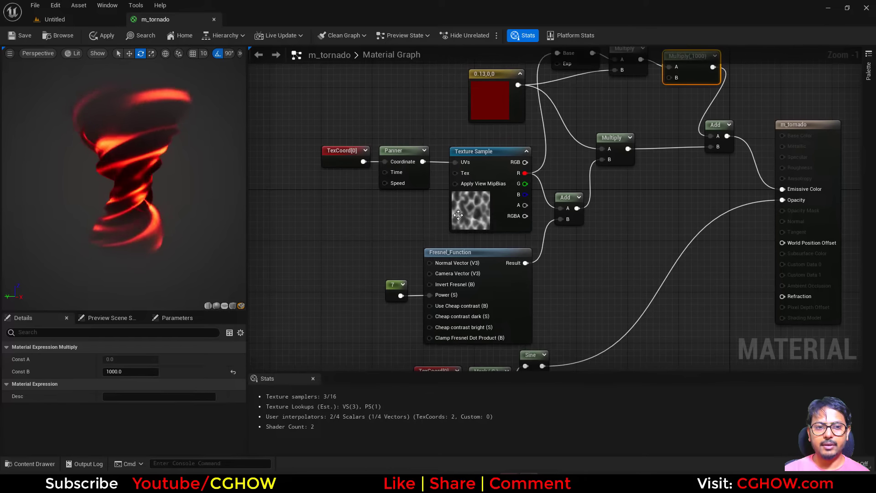
{"action": "scroll", "coordinate": [442, 311], "scroll_direction": "down", "scroll_amount": 1}
{"action": "right_click_drag", "start_coordinate": [474, 264], "coordinate": [394, 286]}
{"action": "right_click_drag", "start_coordinate": [472, 316], "coordinate": [473, 383]}
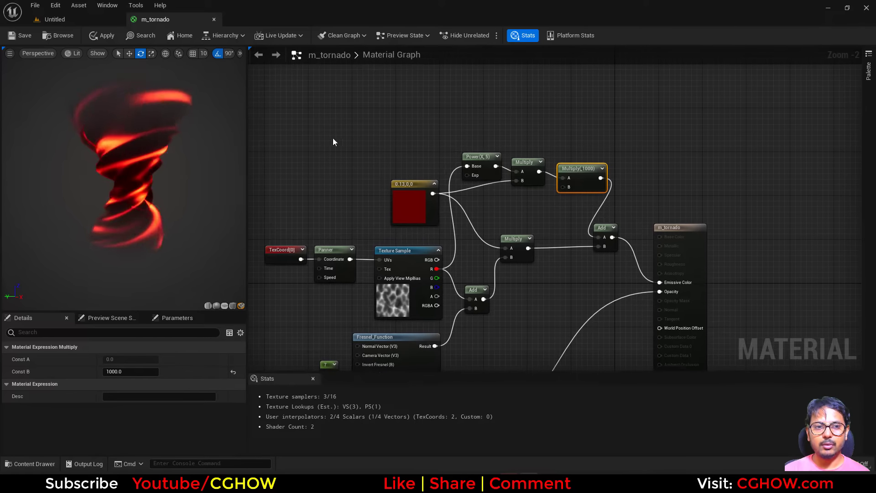
{"action": "right_click", "coordinate": [315, 111]}
{"action": "type", "text": "par"}
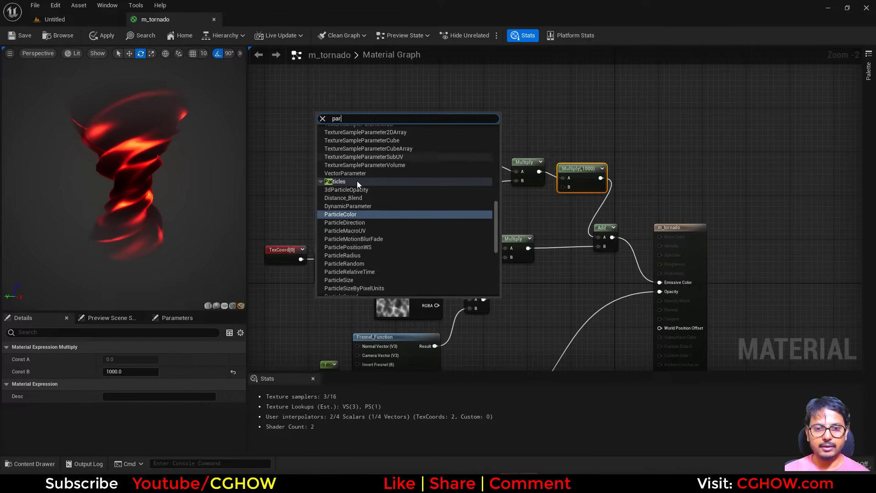
{"action": "left_click", "coordinate": [347, 215]}
{"action": "left_click_drag", "start_coordinate": [433, 193], "coordinate": [354, 131], "text": "ctrl"}
{"action": "left_click", "coordinate": [397, 205]}
{"action": "key", "text": "Delete"}
Step: Add a Dynamic Parameter node and arrange it near the TexCoord and Panner nodes
{"action": "right_click_drag", "start_coordinate": [380, 238], "coordinate": [485, 112]}
{"action": "right_click", "coordinate": [285, 232]}
{"action": "type", "text": "dyn"}
{"action": "left_click", "coordinate": [313, 283]}
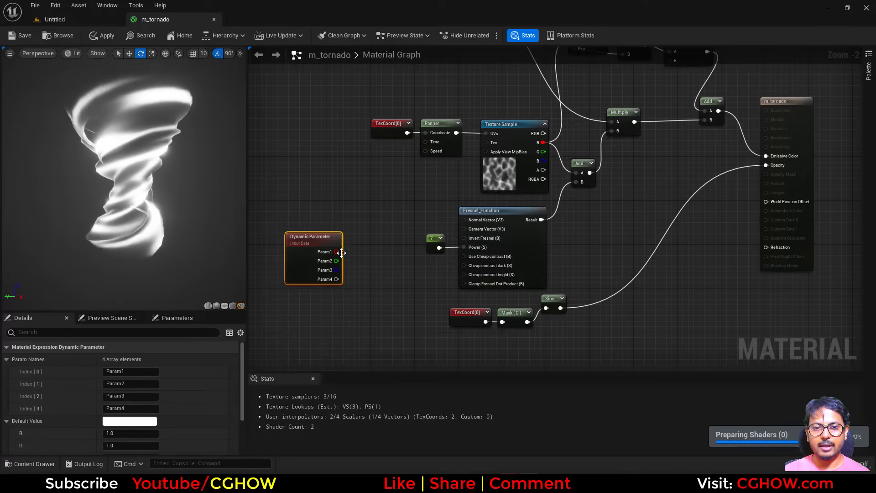
{"action": "left_click_drag", "start_coordinate": [307, 256], "coordinate": [332, 209]}
{"action": "right_click_drag", "start_coordinate": [347, 191], "coordinate": [354, 274]}
{"action": "scroll", "coordinate": [385, 212], "scroll_direction": "up", "scroll_amount": 2}
{"action": "left_click_drag", "start_coordinate": [385, 213], "coordinate": [291, 205]}
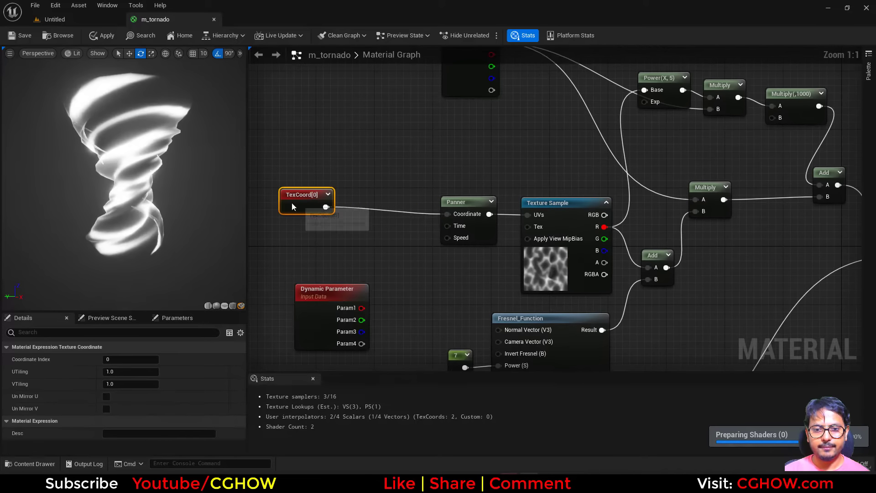
{"action": "right_click_drag", "start_coordinate": [303, 205], "coordinate": [321, 184]}
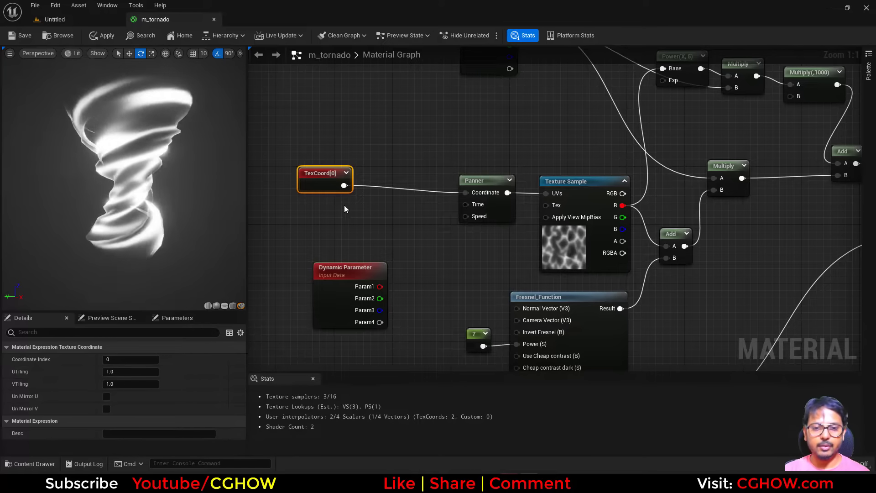
Step: Add an AppendVector node beside the TexCoord node and wire TexCoord into it
{"action": "left_click", "coordinate": [347, 203]}
{"action": "right_click", "coordinate": [361, 190]}
{"action": "type", "text": "app"}
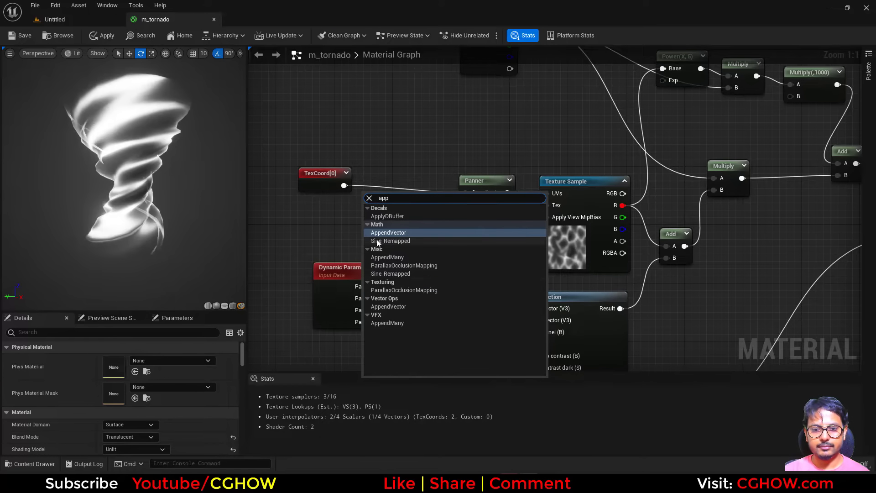
{"action": "left_click", "coordinate": [392, 234]}
{"action": "left_click_drag", "start_coordinate": [344, 185], "coordinate": [372, 215]}
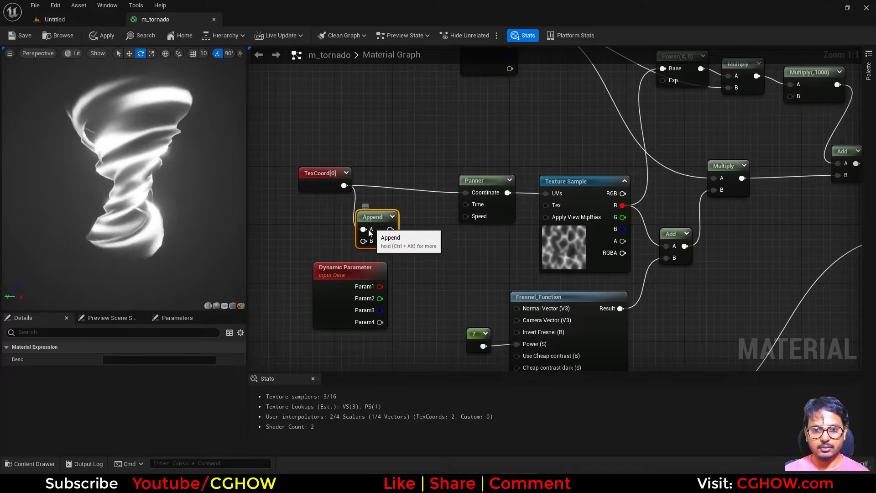
Step: Add an Add node between TexCoord and Panner and connect TexCoord to its A input
{"action": "left_click", "coordinate": [363, 229], "text": "alt"}
{"action": "key", "text": "a"}
{"action": "left_click", "coordinate": [368, 170]}
{"action": "left_click_drag", "start_coordinate": [344, 185], "coordinate": [368, 198]}
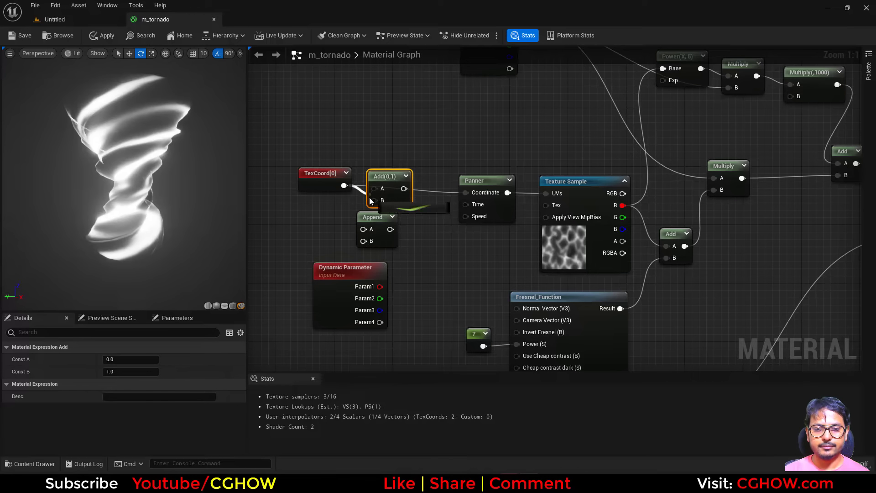
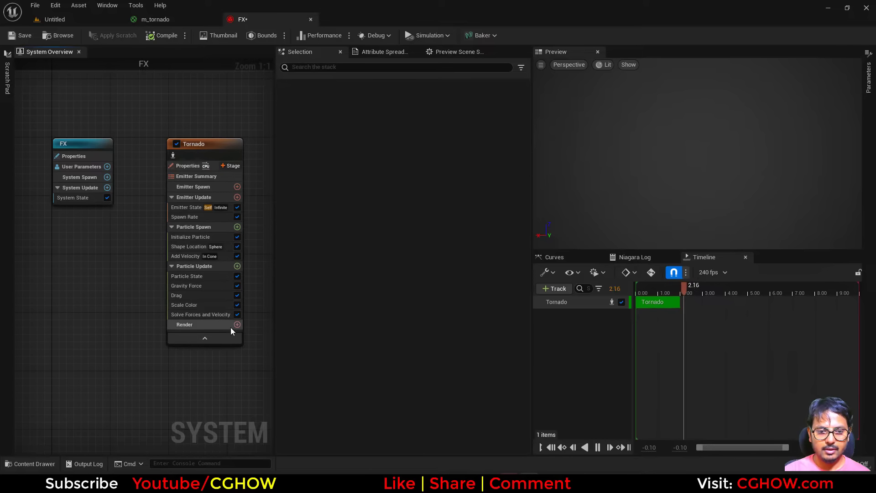
Step: Add a Mesh Renderer to the Tornado emitter and assign the tornado mesh to it
{"action": "left_click", "coordinate": [237, 324]}
{"action": "left_click", "coordinate": [267, 177]}
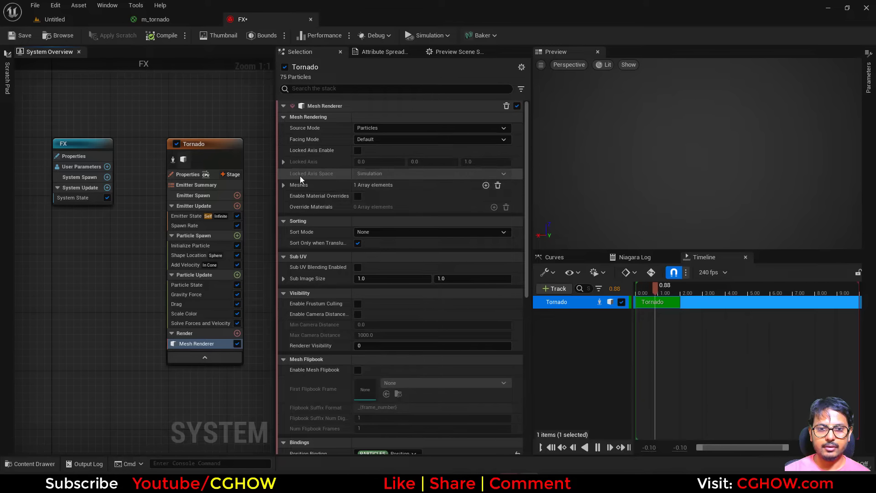
{"action": "left_click", "coordinate": [387, 209]}
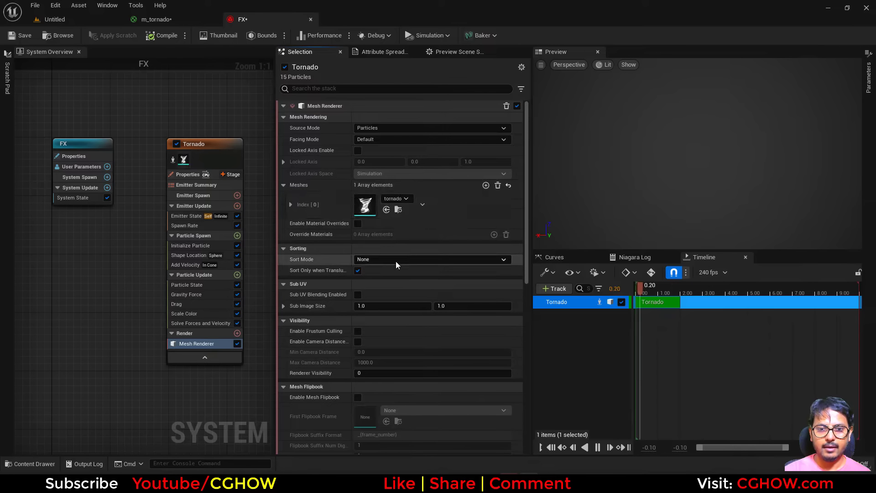
Step: Enable material overrides and assign the m_tornado material as the explicit override material
{"action": "left_click", "coordinate": [155, 19]}
{"action": "left_click", "coordinate": [73, 19]}
{"action": "left_click", "coordinate": [246, 19]}
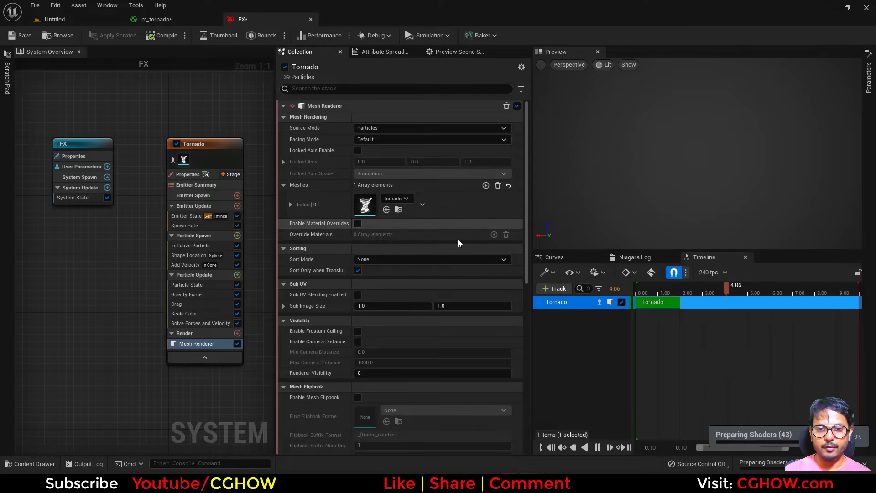
{"action": "left_click", "coordinate": [283, 235]}
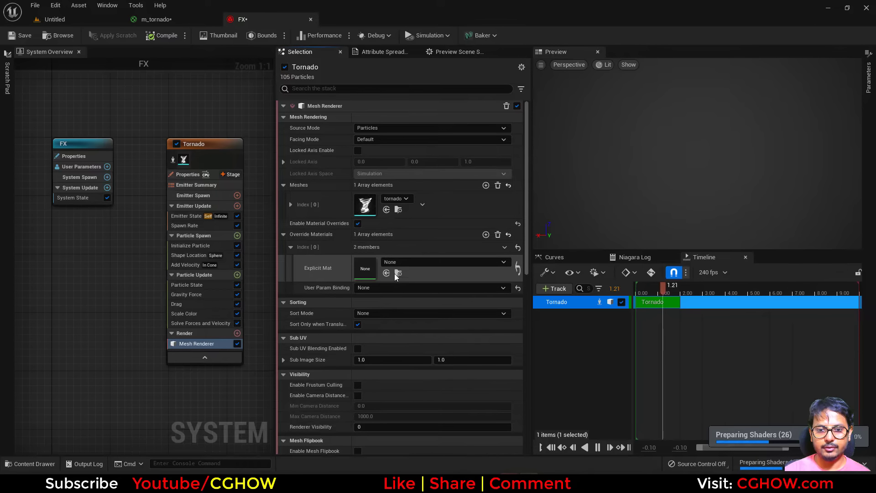
{"action": "left_click", "coordinate": [386, 273]}
Step: Delete the Scale Color, Drag, Gravity Force, Add Velocity and Shape Location modules from the emitter
{"action": "left_click", "coordinate": [156, 315]}
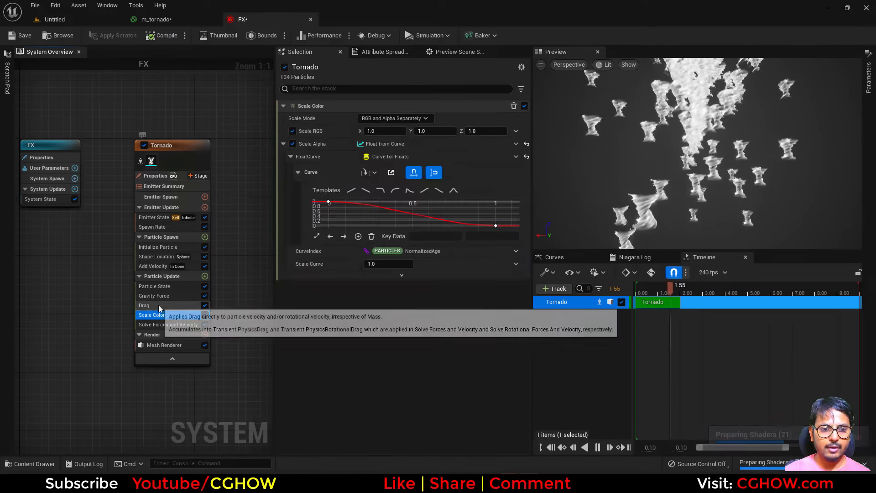
{"action": "left_click", "coordinate": [158, 305], "text": "ctrl"}
{"action": "left_click", "coordinate": [158, 295], "text": "ctrl"}
{"action": "left_click", "coordinate": [158, 266], "text": "ctrl"}
{"action": "left_click", "coordinate": [159, 259], "text": "ctrl"}
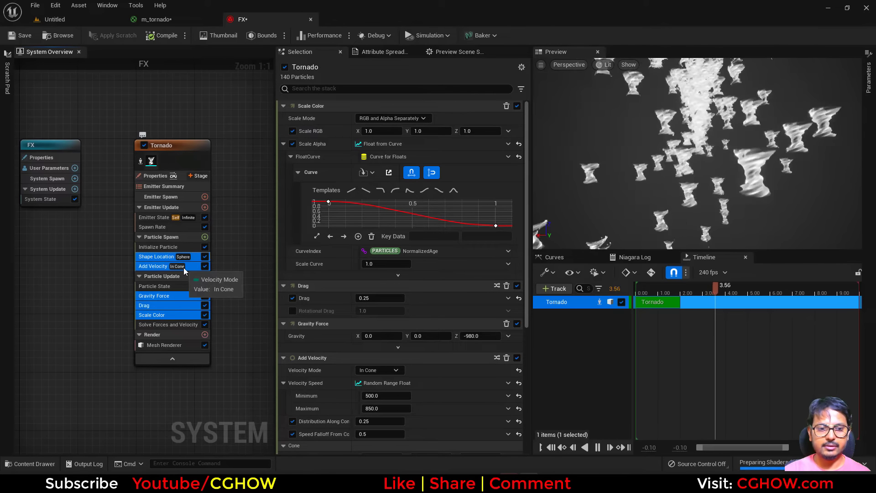
{"action": "key", "text": "Delete"}
Step: Replace the Spawn Rate module with a Spawn Burst Instantaneous module in Emitter Update
{"action": "left_click", "coordinate": [154, 225]}
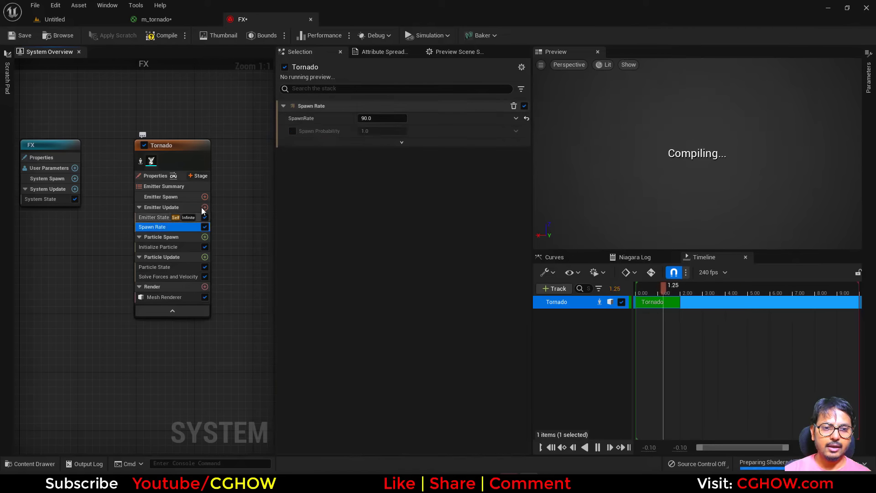
{"action": "left_click", "coordinate": [205, 207]}
{"action": "left_click", "coordinate": [48, 281]}
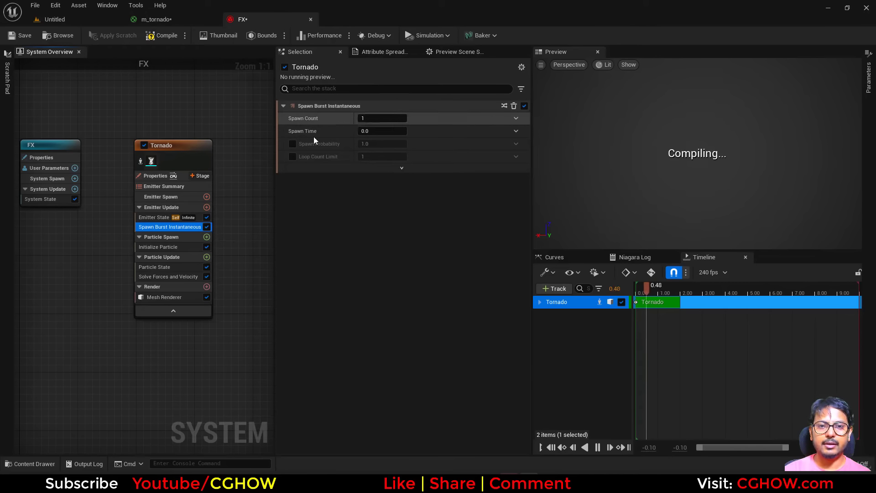
Step: Set the Emitter State's loop behavior to Once
{"action": "left_click", "coordinate": [154, 218]}
{"action": "left_click", "coordinate": [381, 167]}
{"action": "left_click", "coordinate": [370, 183]}
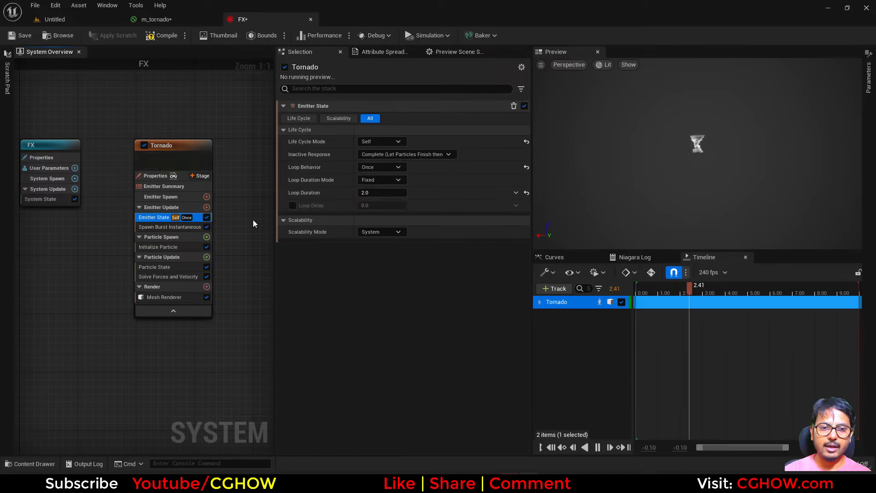
Step: In Initialize Particle, set the mesh scale mode to Uniform with a uniform scale of 4
{"action": "left_click", "coordinate": [147, 268]}
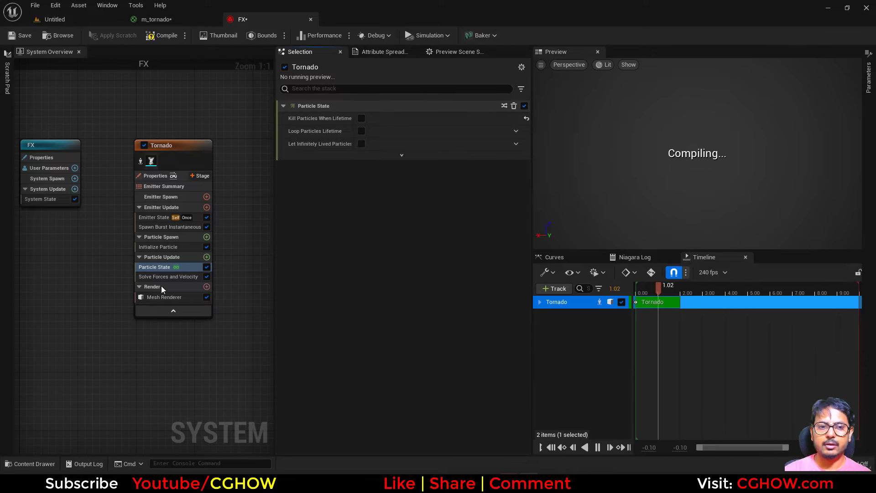
{"action": "left_click", "coordinate": [156, 247]}
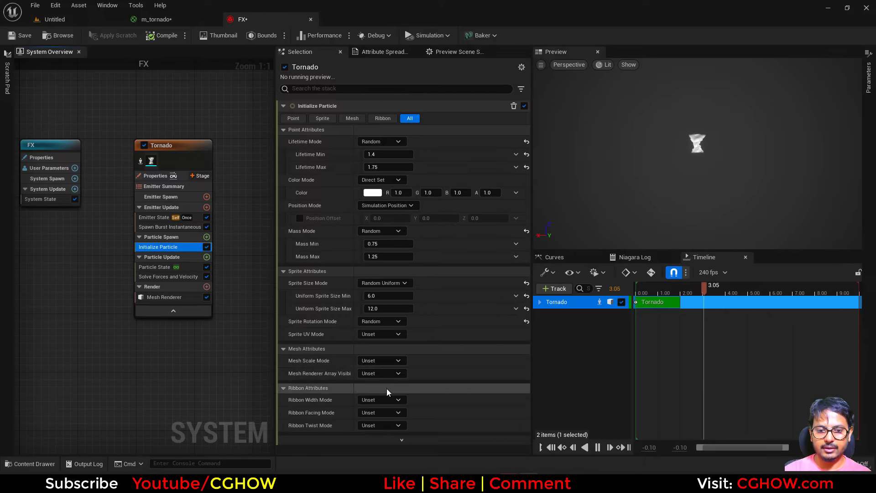
{"action": "left_click", "coordinate": [387, 361]}
{"action": "left_click", "coordinate": [387, 385]}
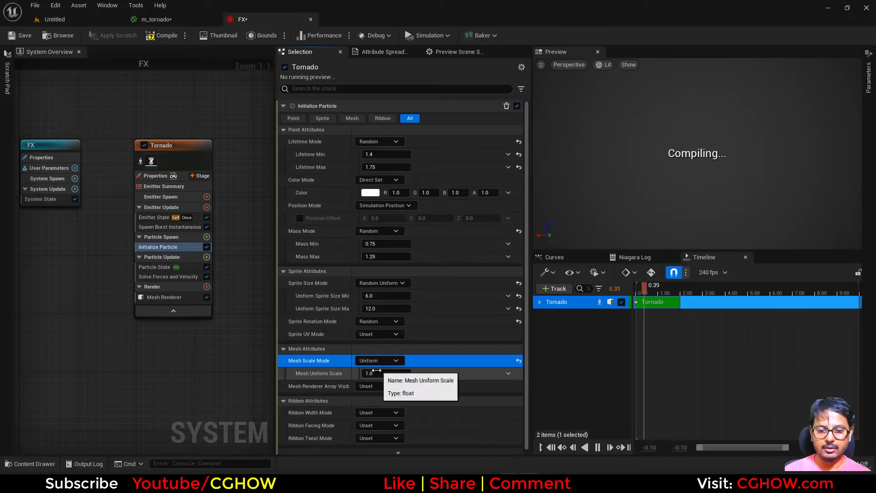
{"action": "type", "text": "3"}
{"action": "key", "text": "Return"}
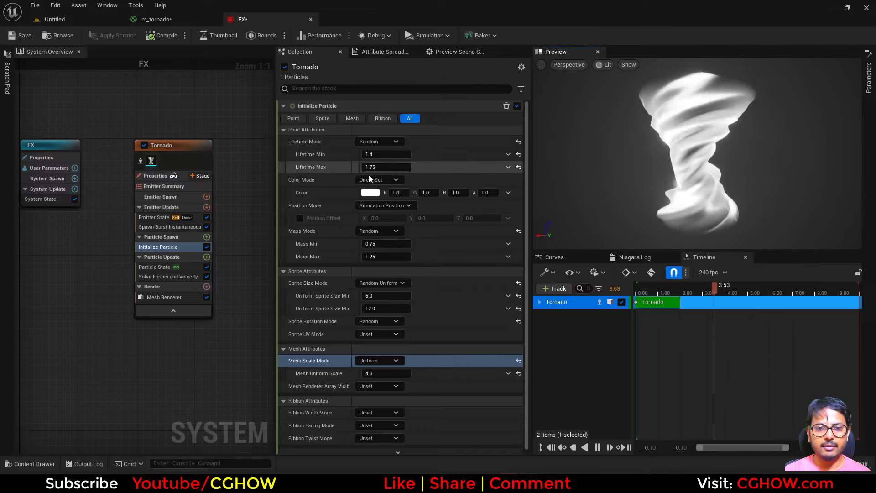
Step: Set the Initialize Particle color to a dark red (R about 0.26, G 0, B 0)
{"action": "left_click", "coordinate": [370, 193]}
{"action": "left_click", "coordinate": [477, 271]}
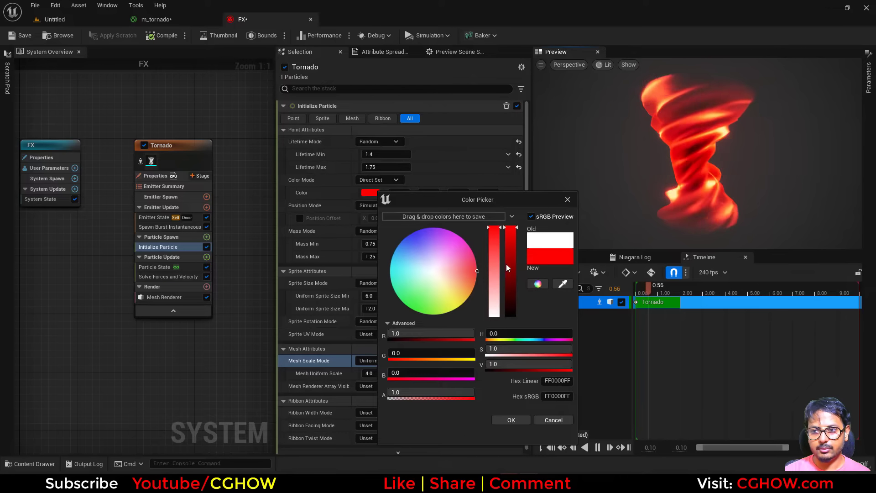
{"action": "left_click_drag", "start_coordinate": [507, 268], "coordinate": [507, 283]}
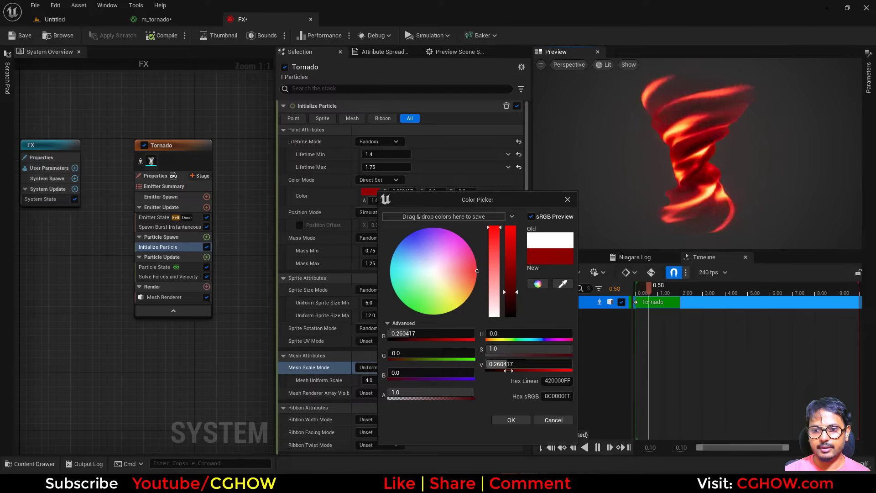
{"action": "left_click", "coordinate": [510, 420]}
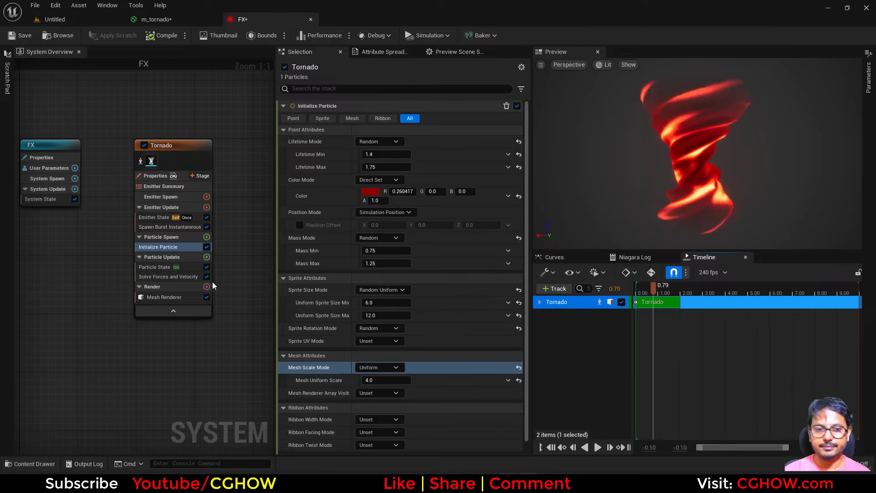
Step: Add a Dynamic Material Parameters module to Particle Update
{"action": "left_click", "coordinate": [206, 257]}
{"action": "type", "text": "dyn"}
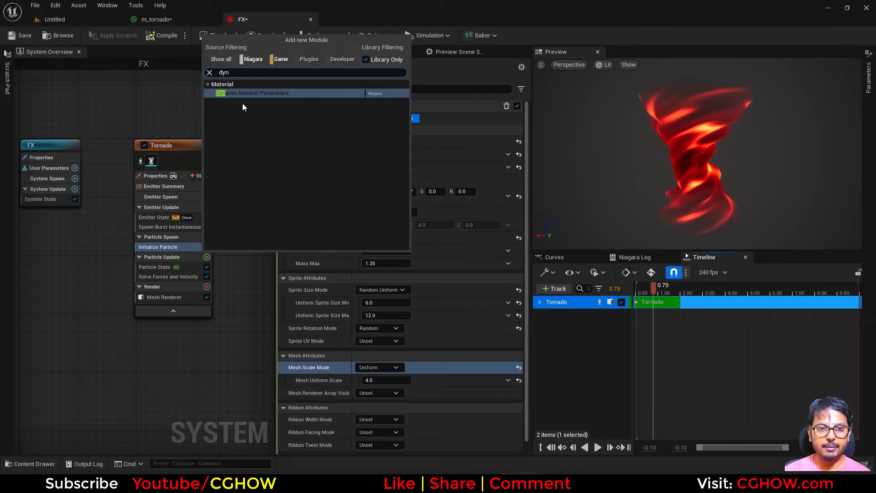
{"action": "left_click", "coordinate": [244, 94]}
Step: Set the dynamic parameters x and y to 1
{"action": "left_click", "coordinate": [369, 152]}
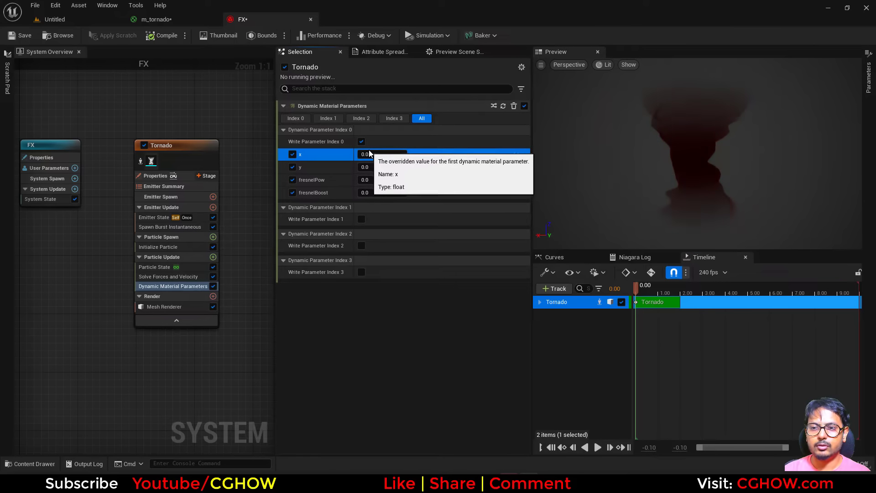
{"action": "left_click", "coordinate": [372, 156]}
{"action": "type", "text": "1"}
{"action": "type", "text": "1"}
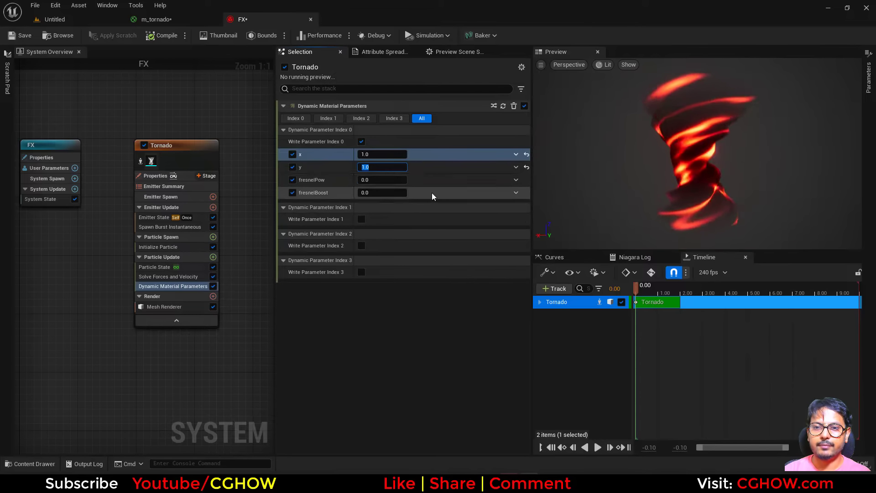
Step: Set fresnelPow to about 4.6 and fresnelBoost to about 215 in the dynamic parameters
{"action": "left_click", "coordinate": [384, 179]}
{"action": "left_click", "coordinate": [385, 178]}
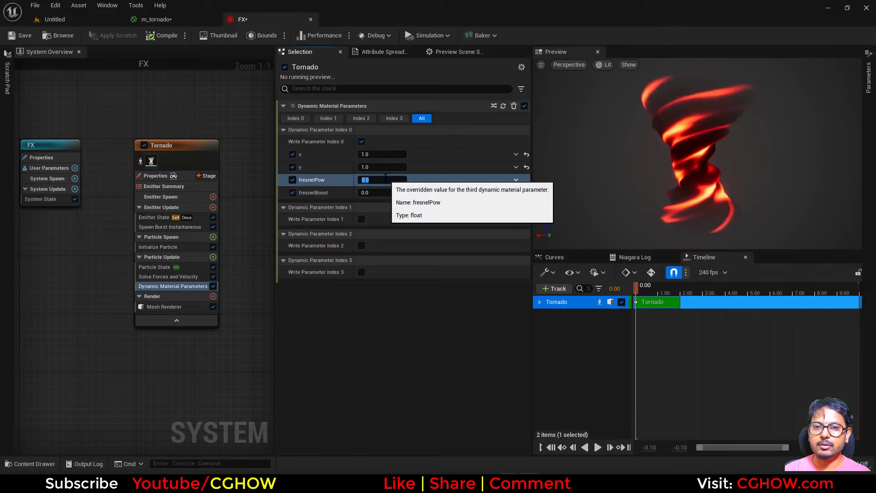
{"action": "key", "text": "Return"}
{"action": "left_click", "coordinate": [382, 195]}
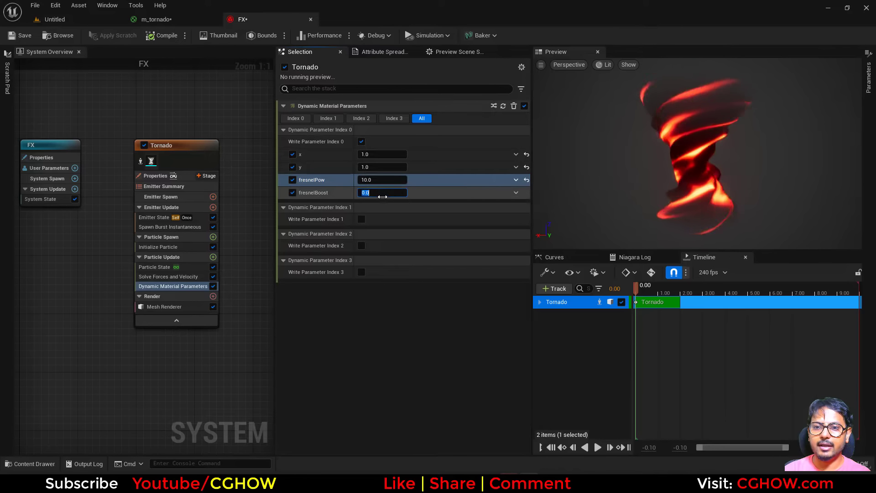
{"action": "type", "text": "1"}
{"action": "key", "text": "Return"}
{"action": "left_click", "coordinate": [420, 193]}
{"action": "left_click_drag", "start_coordinate": [373, 195], "coordinate": [392, 195]}
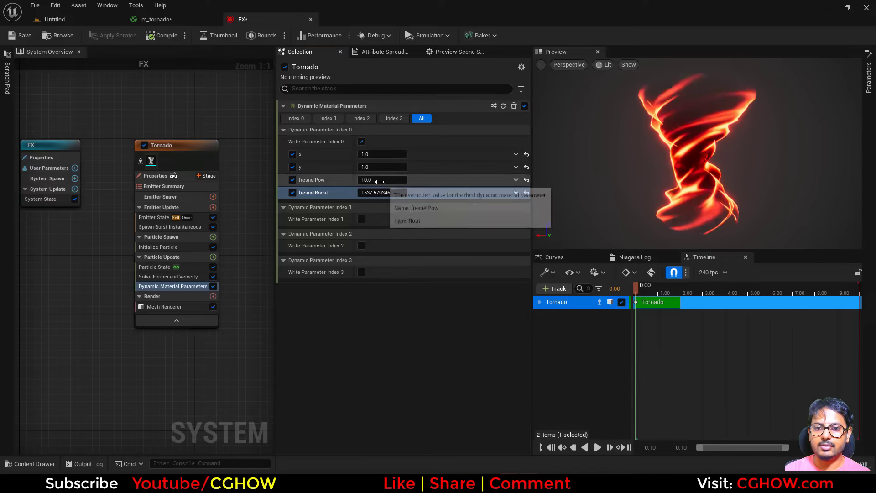
{"action": "left_click_drag", "start_coordinate": [379, 180], "coordinate": [362, 193]}
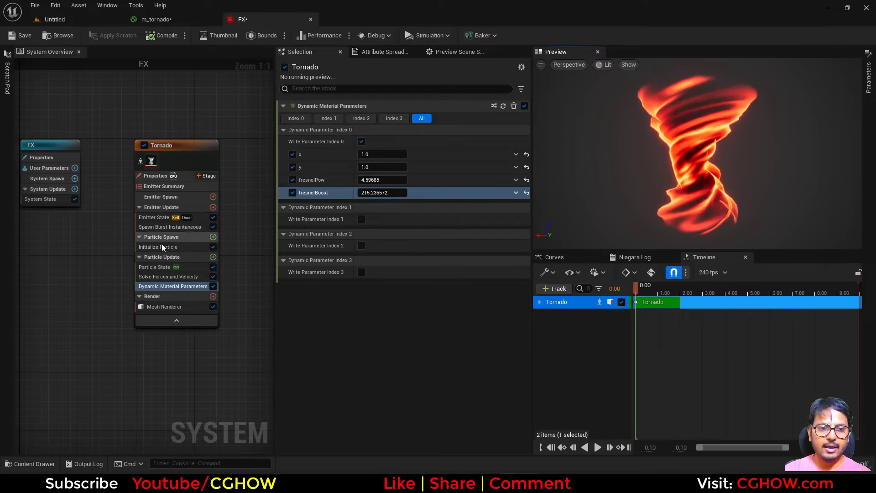
Step: Set the particle color's alpha to 20 in Initialize Particle
{"action": "left_click", "coordinate": [174, 247]}
{"action": "left_click", "coordinate": [377, 201]}
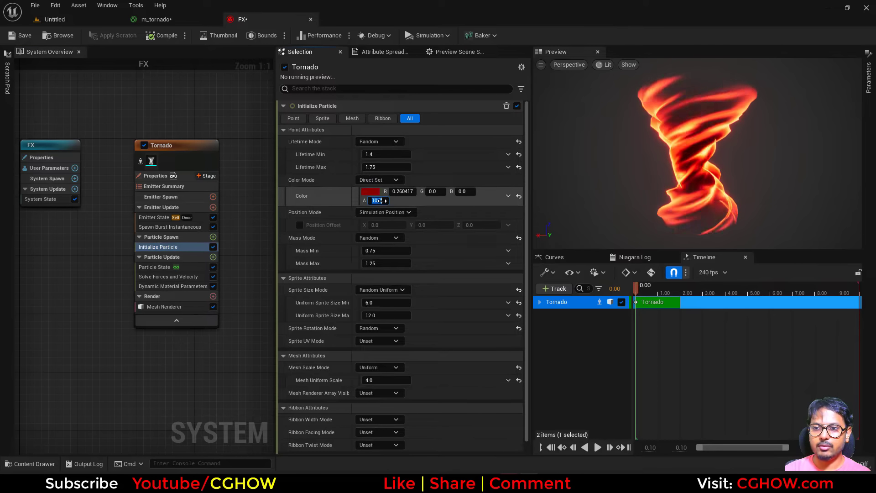
Step: In the m_tornado material graph, insert a Multiply node, rewire the fresnel and emissive chain, and apply the changes
{"action": "left_click", "coordinate": [157, 19]}
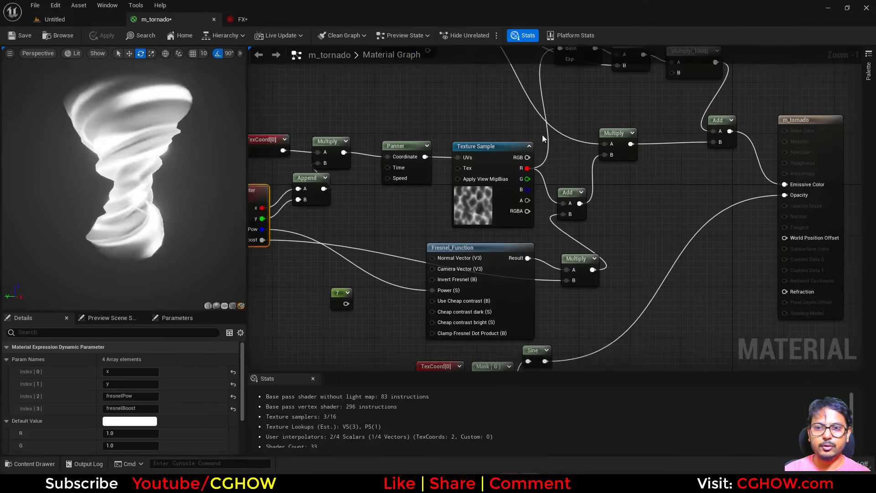
{"action": "right_click_drag", "start_coordinate": [628, 172], "coordinate": [526, 260]}
{"action": "left_click_drag", "start_coordinate": [702, 272], "coordinate": [765, 248]}
{"action": "right_click_drag", "start_coordinate": [603, 286], "coordinate": [587, 247]}
{"action": "key", "text": "m"}
{"action": "left_click", "coordinate": [584, 243]}
{"action": "right_click_drag", "start_coordinate": [484, 358], "coordinate": [541, 338]}
{"action": "left_click_drag", "start_coordinate": [356, 83], "coordinate": [655, 241]}
{"action": "right_click_drag", "start_coordinate": [657, 246], "coordinate": [639, 140]}
{"action": "left_click_drag", "start_coordinate": [455, 286], "coordinate": [630, 145]}
{"action": "right_click_drag", "start_coordinate": [675, 175], "coordinate": [548, 280]}
{"action": "left_click_drag", "start_coordinate": [529, 237], "coordinate": [650, 198]}
{"action": "left_click", "coordinate": [21, 38]}
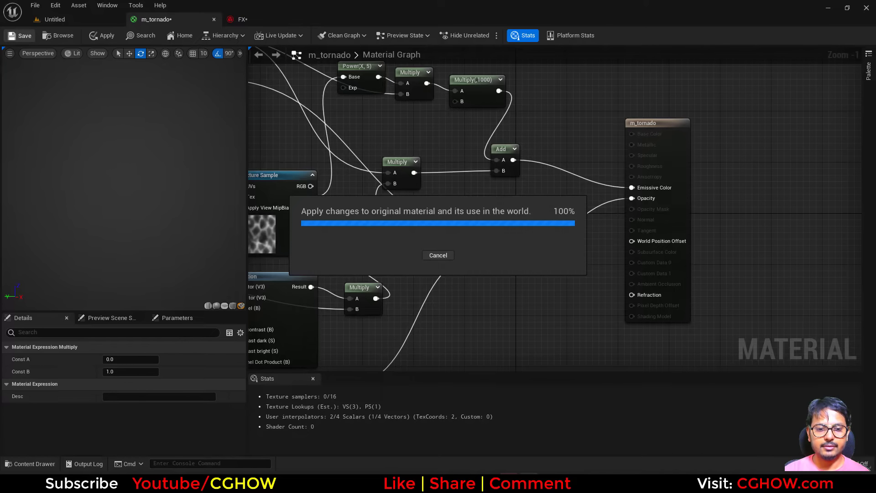
Step: Set the particle color's alpha to 5
{"action": "left_click", "coordinate": [247, 20]}
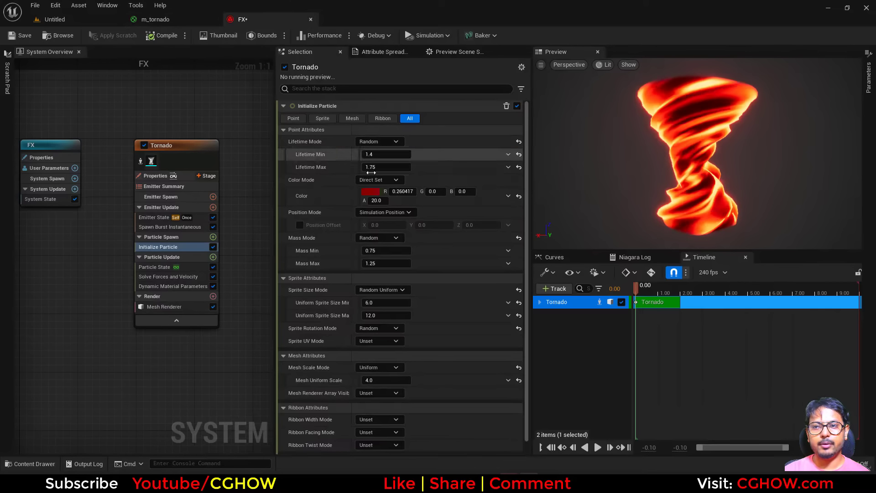
{"action": "left_click", "coordinate": [376, 201]}
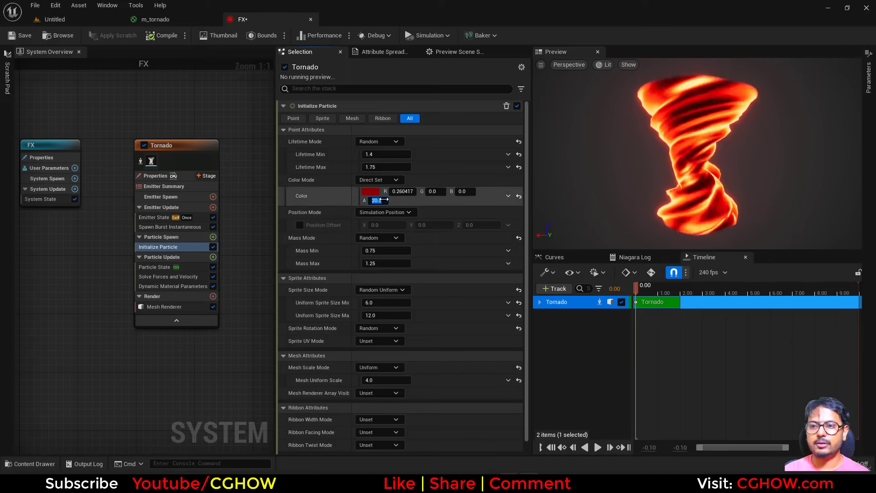
{"action": "type", "text": "1"}
{"action": "key", "text": "Return"}
{"action": "type", "text": "5"}
{"action": "key", "text": "Return"}
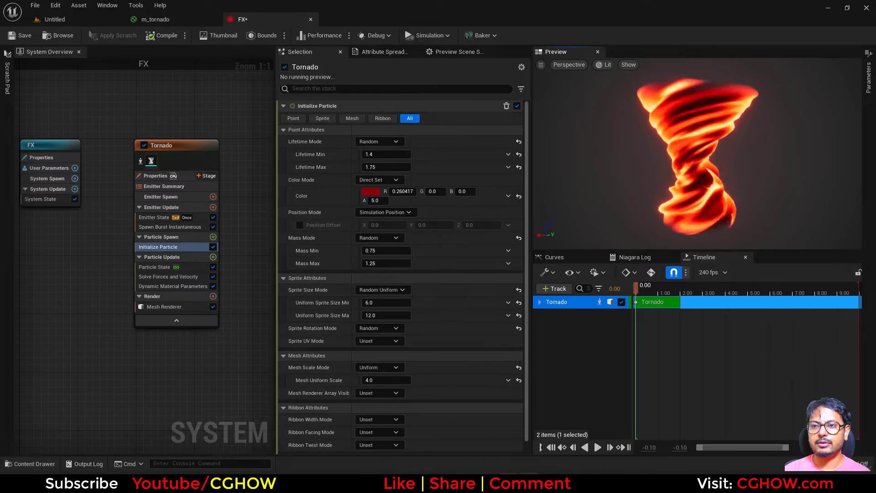
Step: Zero the x and y dynamic parameters and raise fresnelPow to about 10.8
{"action": "left_click", "coordinate": [173, 286]}
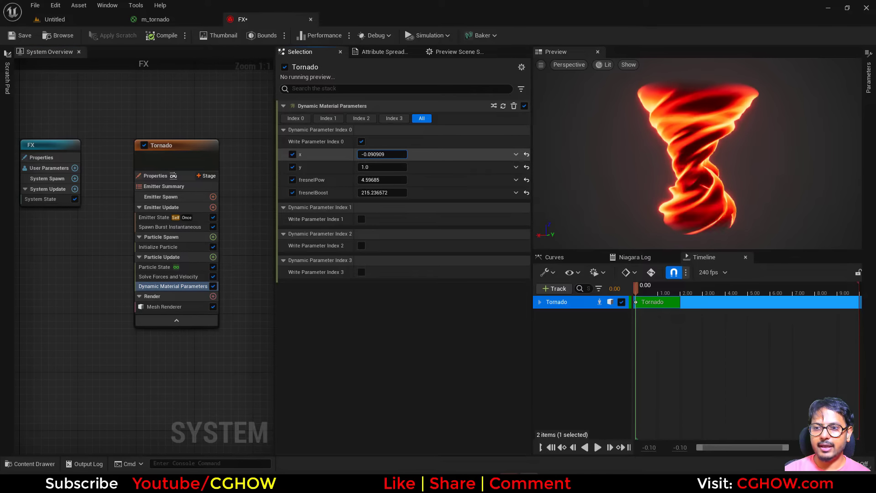
{"action": "left_click", "coordinate": [383, 154]}
{"action": "type", "text": "0.8"}
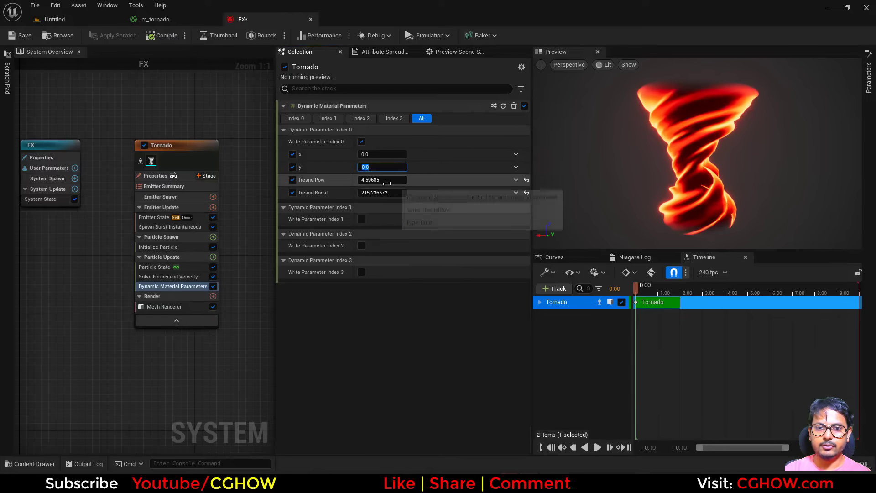
{"action": "left_click_drag", "start_coordinate": [394, 179], "coordinate": [378, 180]}
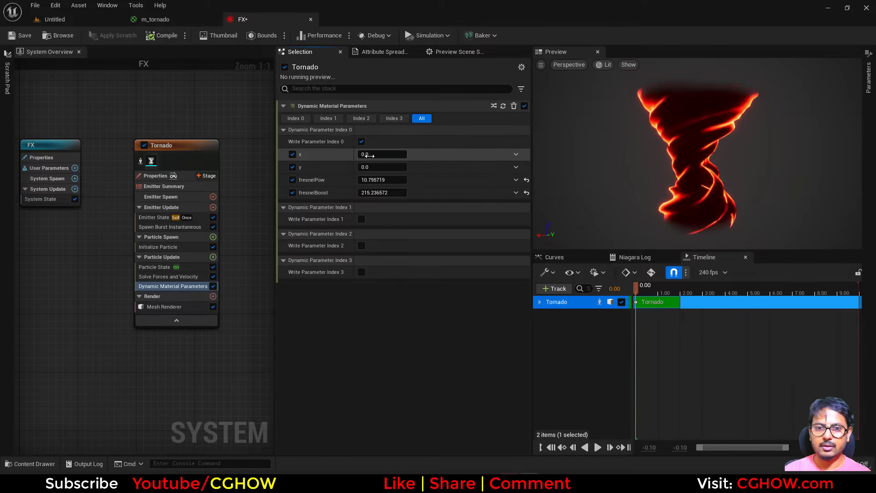
Step: Set the x and y dynamic parameters back to 1
{"action": "left_click", "coordinate": [368, 155]}
{"action": "type", "text": "1"}
{"action": "key", "text": "Return"}
{"action": "left_click", "coordinate": [375, 167]}
{"action": "type", "text": "1"}
{"action": "key", "text": "Return"}
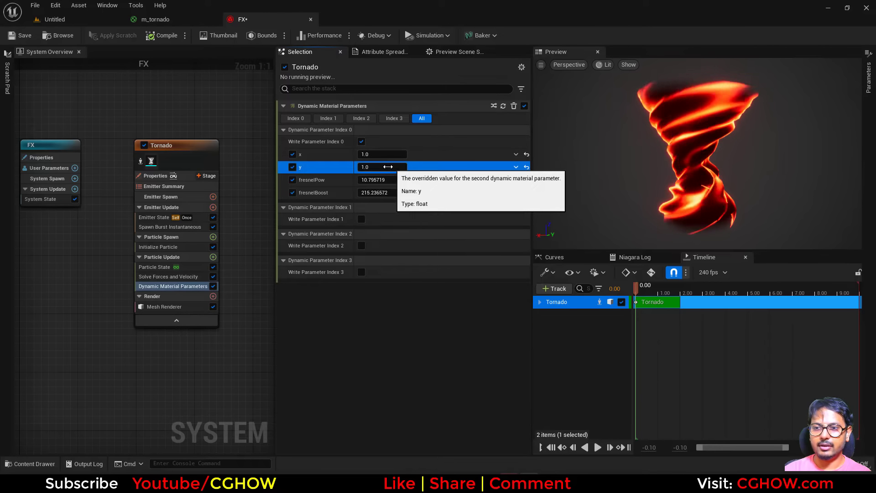
Step: Adjust the dynamic parameter y to about 4.02 and x to about 0.69
{"action": "left_click_drag", "start_coordinate": [393, 164], "coordinate": [403, 163]}
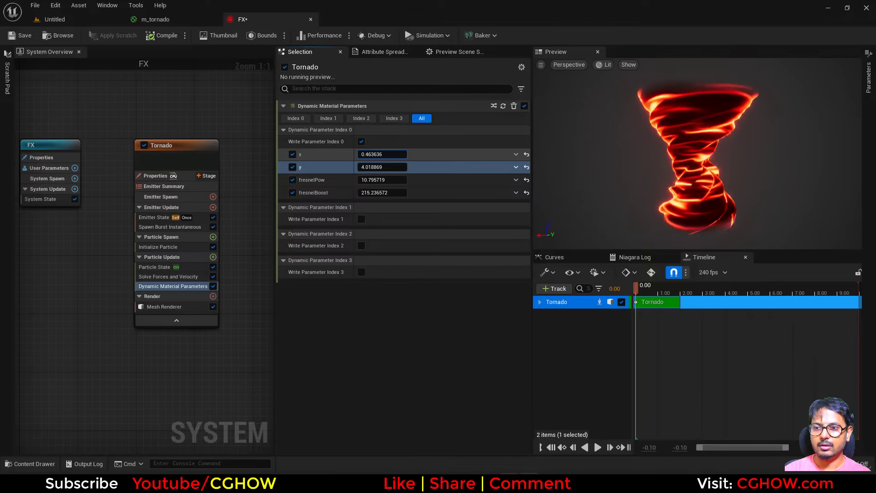
{"action": "left_click_drag", "start_coordinate": [381, 155], "coordinate": [393, 154]}
{"action": "left_click_drag", "start_coordinate": [629, 196], "coordinate": [633, 196]}
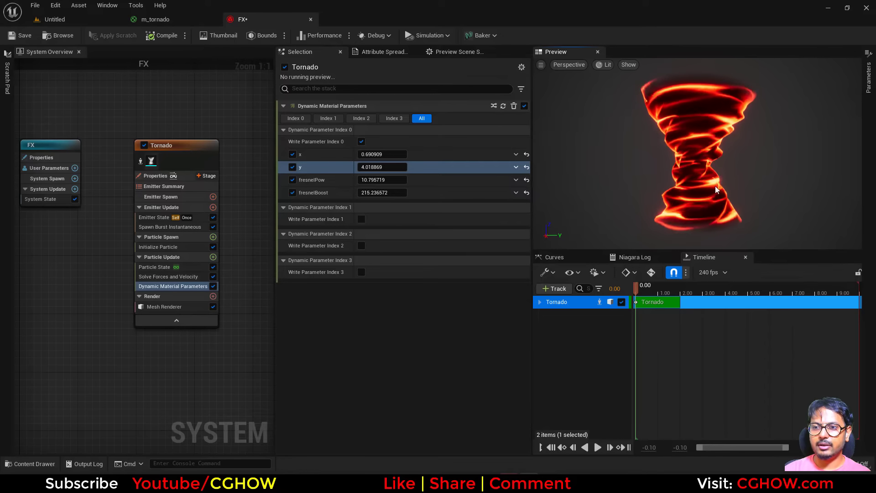
Step: Open the tornado material graph and reposition the nodes around the texture sample
{"action": "left_click", "coordinate": [178, 18]}
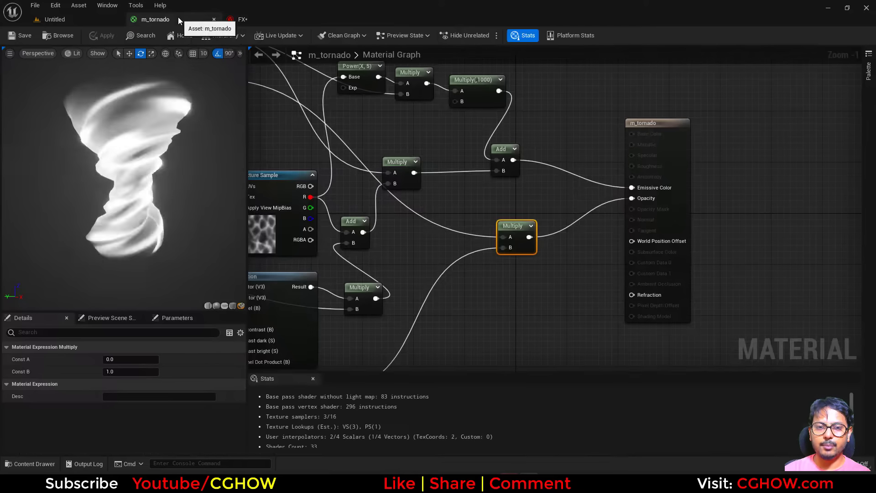
{"action": "scroll", "coordinate": [401, 217], "scroll_direction": "up", "scroll_amount": 2}
{"action": "right_click_drag", "start_coordinate": [394, 221], "coordinate": [472, 192]}
{"action": "scroll", "coordinate": [469, 222], "scroll_direction": "down", "scroll_amount": 2}
{"action": "left_click_drag", "start_coordinate": [327, 128], "coordinate": [550, 204]}
{"action": "left_click_drag", "start_coordinate": [582, 192], "coordinate": [485, 164]}
{"action": "left_click", "coordinate": [483, 183]}
{"action": "left_click", "coordinate": [472, 128]}
{"action": "right_click_drag", "start_coordinate": [473, 199], "coordinate": [581, 196]}
{"action": "left_click_drag", "start_coordinate": [502, 223], "coordinate": [611, 163]}
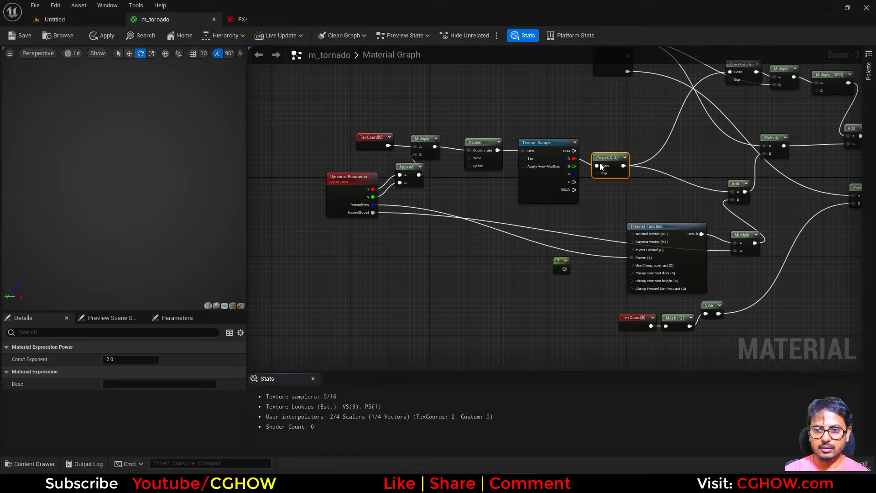
Step: Add a second Dynamic Parameter node below the first and set its parameter index to 1
{"action": "right_click", "coordinate": [381, 259]}
{"action": "type", "text": "dyn"}
{"action": "left_click", "coordinate": [410, 308]}
{"action": "scroll", "coordinate": [152, 416], "scroll_direction": "down", "scroll_amount": 4}
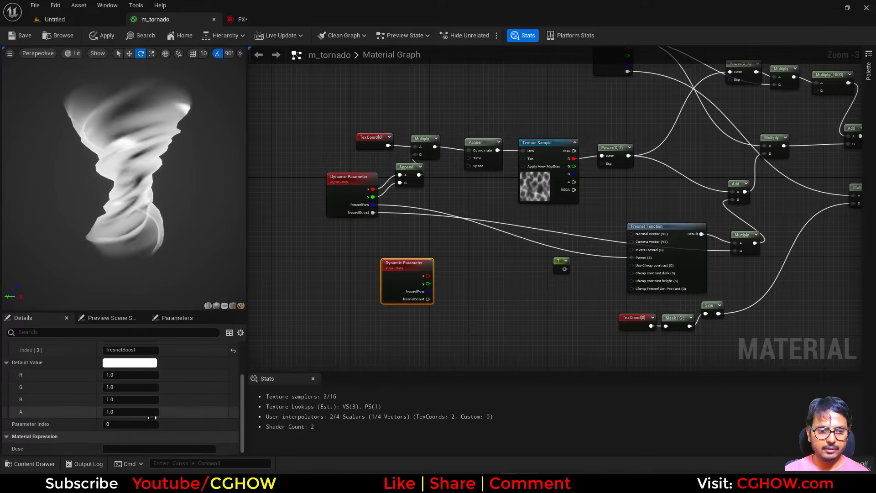
{"action": "left_click", "coordinate": [135, 424]}
{"action": "type", "text": "1"}
Step: Reset the new node's parameter names to their defaults and rename the first one noise_pow
{"action": "scroll", "coordinate": [205, 396], "scroll_direction": "up", "scroll_amount": 3}
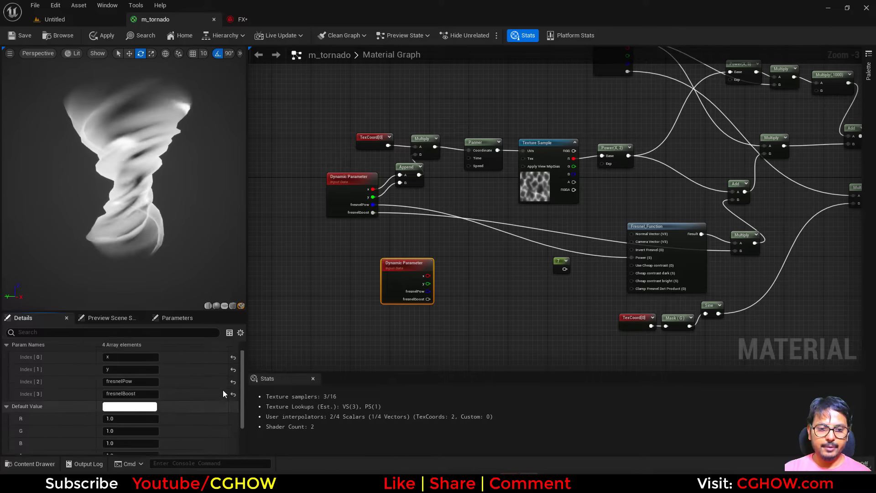
{"action": "left_click", "coordinate": [232, 408]}
{"action": "left_click", "coordinate": [233, 396]}
{"action": "left_click", "coordinate": [233, 384]}
{"action": "left_click", "coordinate": [233, 372]}
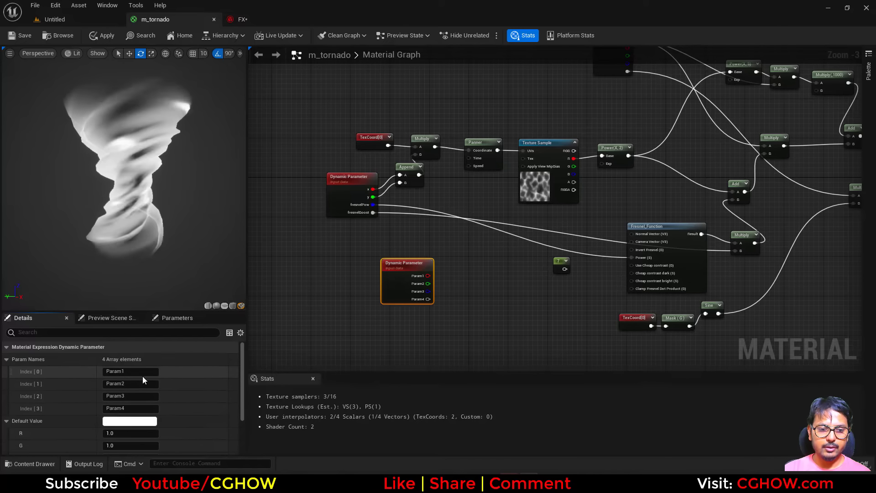
{"action": "type", "text": "n"}
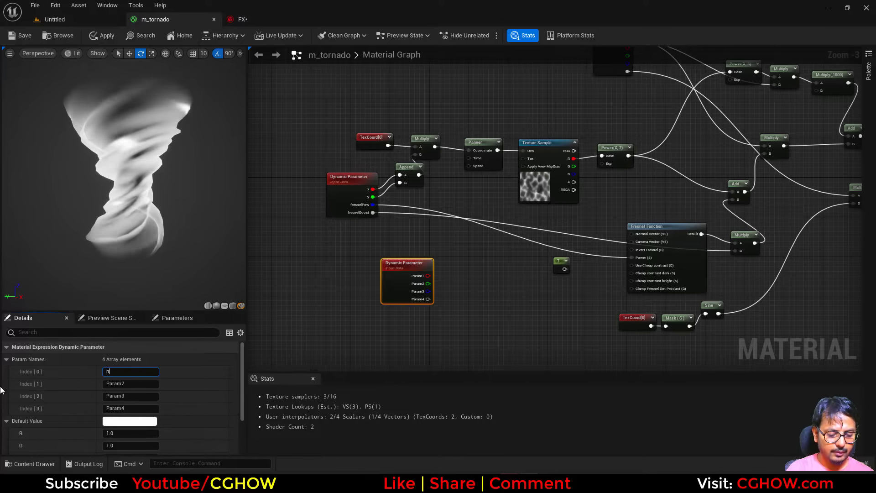
{"action": "type", "text": "oise_pow"}
{"action": "key", "text": "Return"}
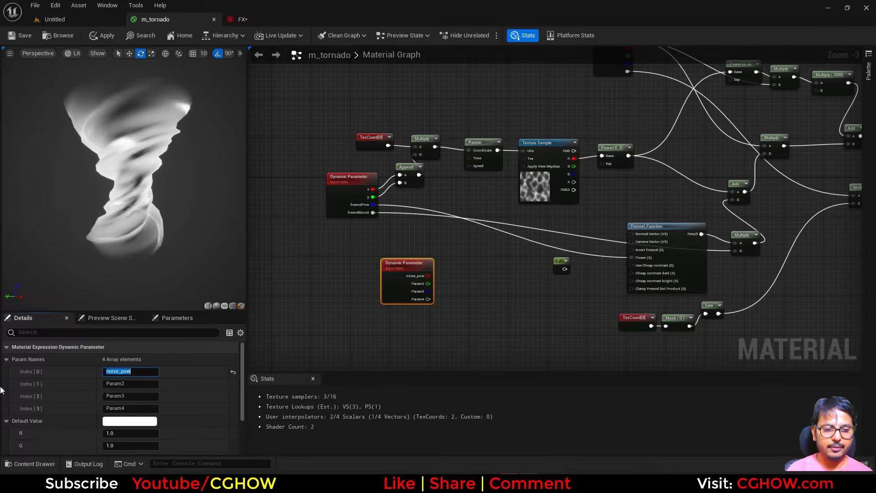
Step: Move the Power node after the texture sample and connect noise_pow to its exponent
{"action": "left_click_drag", "start_coordinate": [600, 164], "coordinate": [499, 249]}
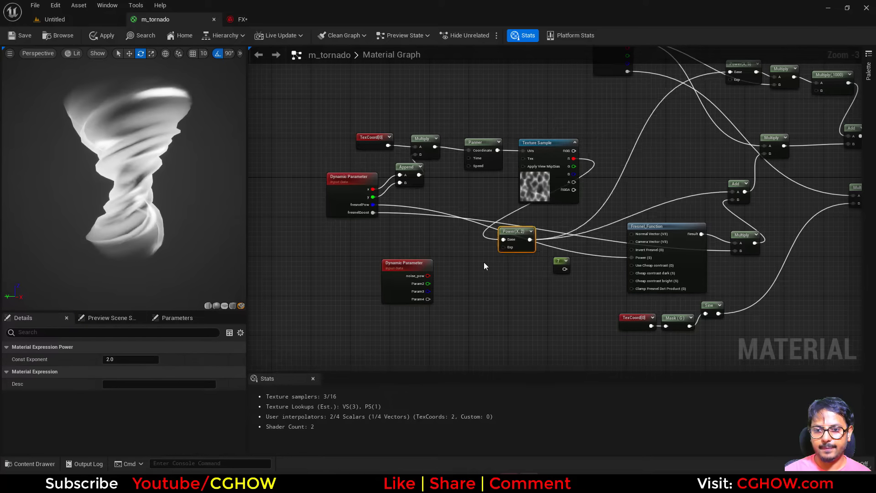
{"action": "left_click_drag", "start_coordinate": [631, 163], "coordinate": [429, 276]}
{"action": "left_click", "coordinate": [400, 288]}
{"action": "scroll", "coordinate": [489, 195], "scroll_direction": "up", "scroll_amount": 2}
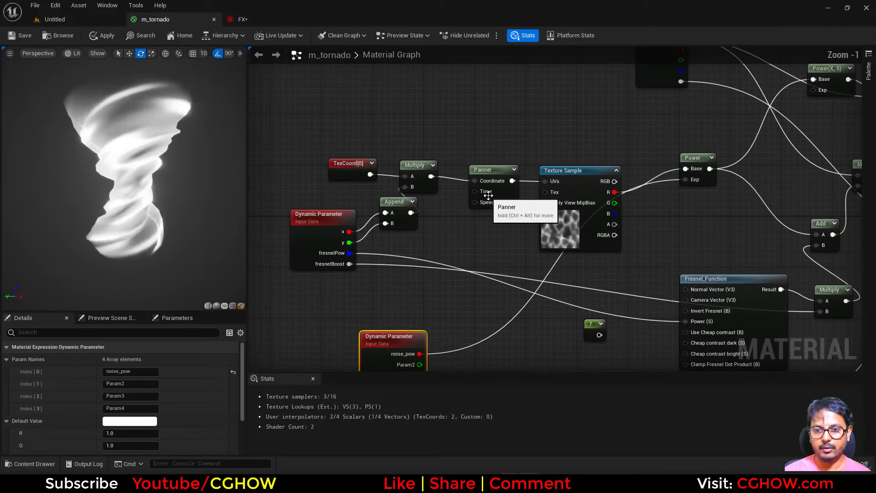
Step: Set the Panner's Speed Y to 0.3 and save the material
{"action": "left_click", "coordinate": [488, 195]}
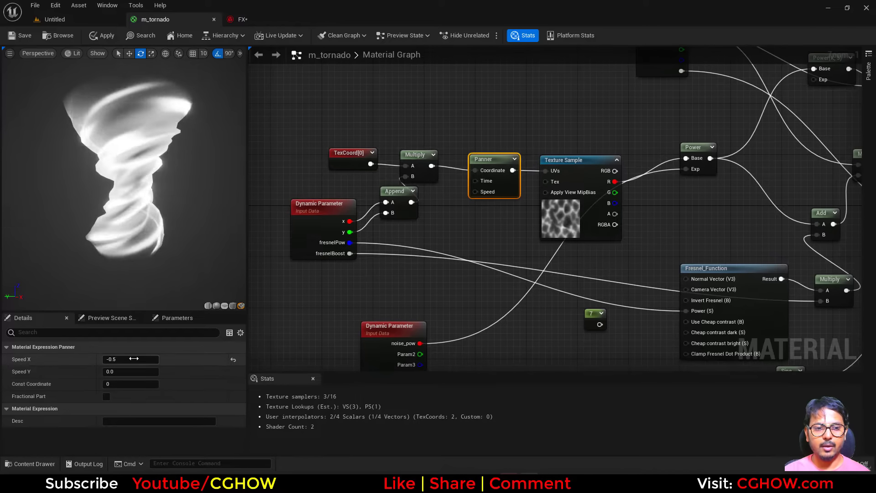
{"action": "left_click", "coordinate": [123, 372]}
{"action": "type", "text": "0.1"}
{"action": "key", "text": "Return"}
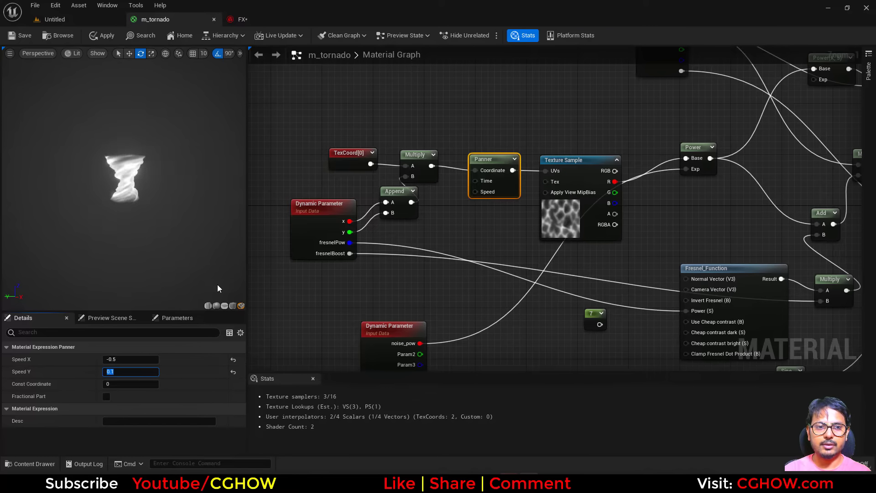
{"action": "type", "text": "0.3"}
{"action": "key", "text": "Return"}
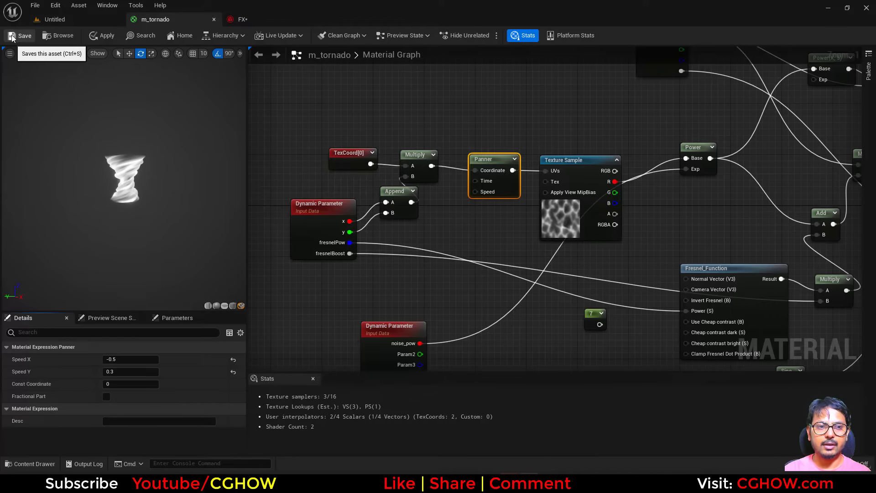
{"action": "key", "text": "ctrl+s"}
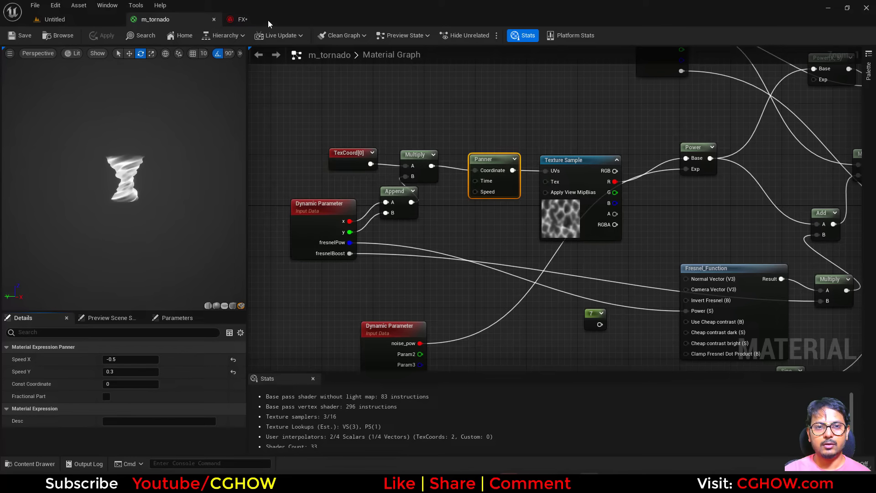
Step: In the FX system, enable Write Parameter Index 1 and lower noise_pow to about 0.26
{"action": "left_click", "coordinate": [268, 20]}
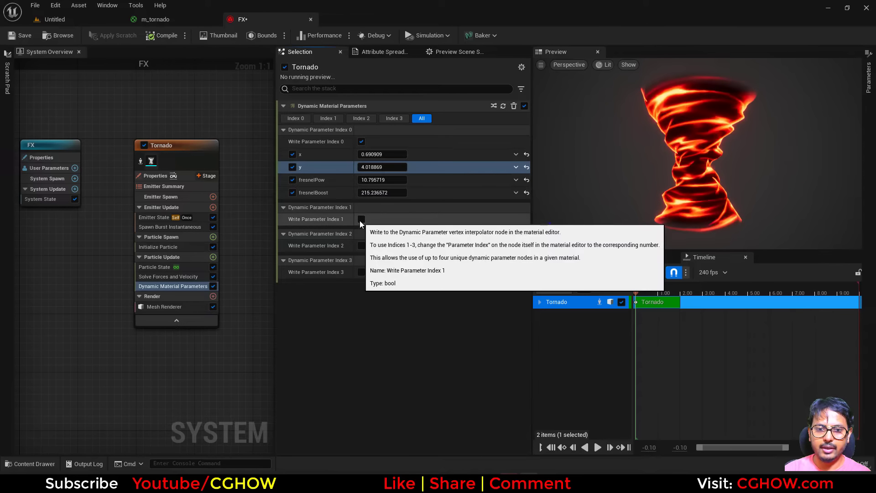
{"action": "left_click", "coordinate": [362, 219]}
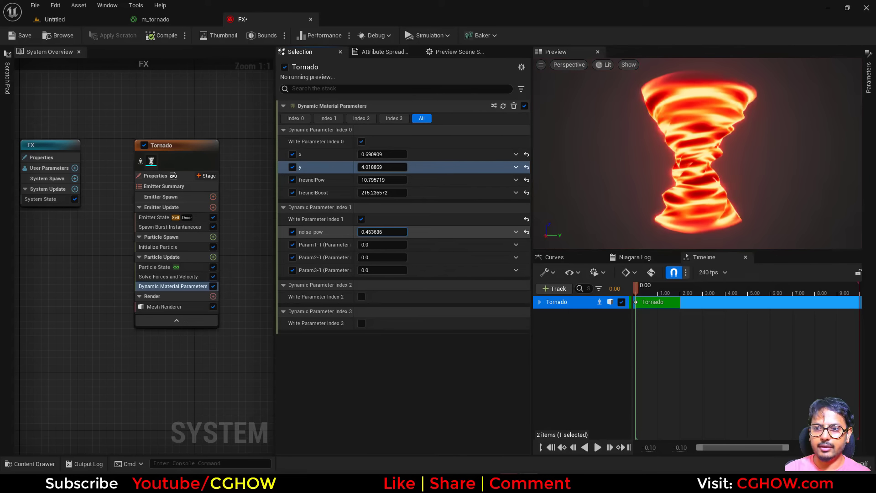
{"action": "left_click_drag", "start_coordinate": [382, 232], "coordinate": [374, 231]}
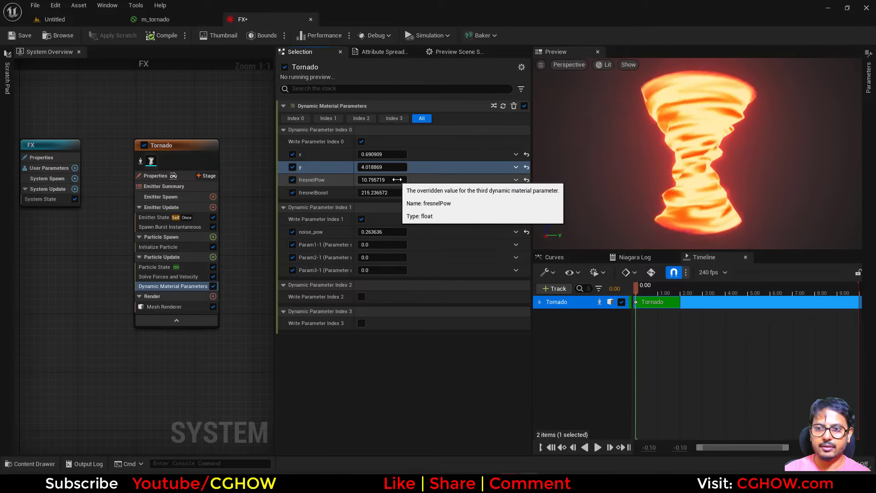
Step: Rewire the material so the exponent-5 Power node takes the noise Power node's output as its base
{"action": "left_click", "coordinate": [205, 19]}
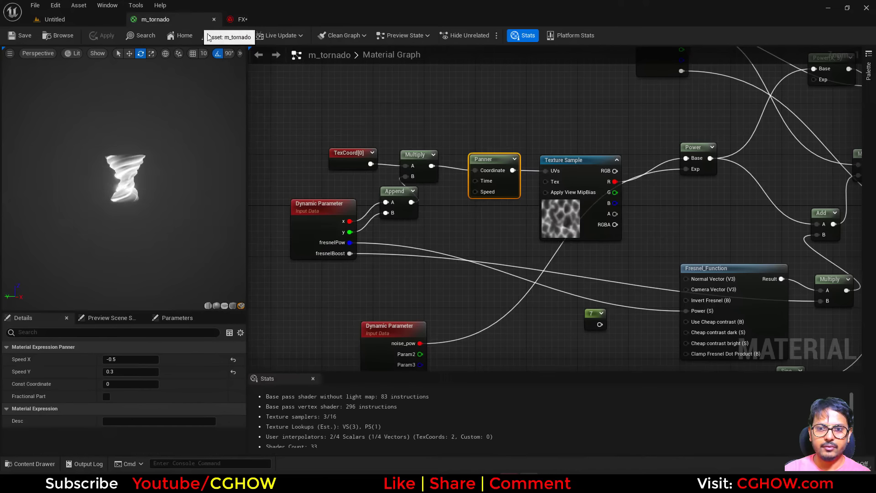
{"action": "right_click_drag", "start_coordinate": [673, 181], "coordinate": [456, 218]}
{"action": "left_click_drag", "start_coordinate": [495, 205], "coordinate": [491, 242]}
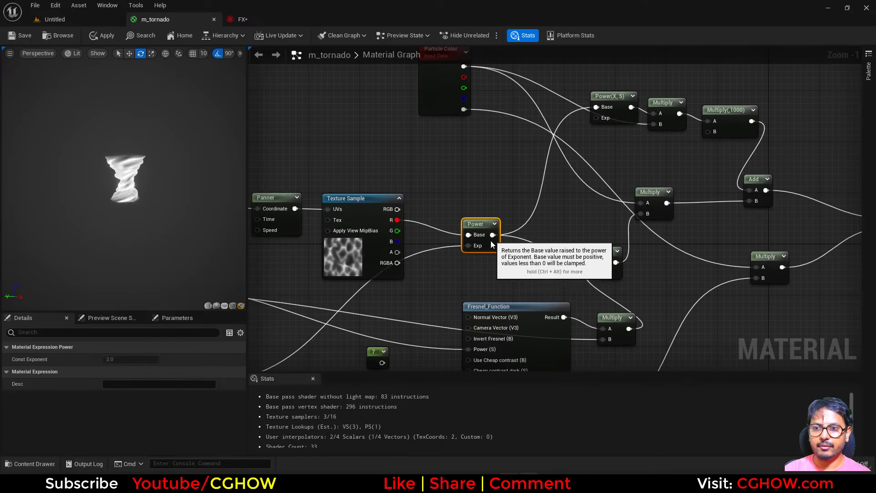
{"action": "right_click_drag", "start_coordinate": [551, 191], "coordinate": [479, 241]}
{"action": "left_click_drag", "start_coordinate": [550, 166], "coordinate": [486, 222]}
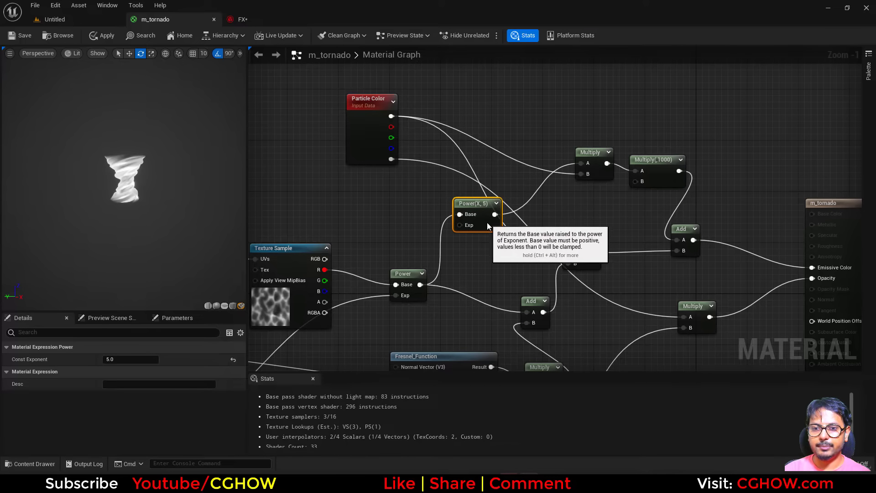
{"action": "right_click_drag", "start_coordinate": [464, 260], "coordinate": [610, 161]}
{"action": "scroll", "coordinate": [621, 228], "scroll_direction": "down", "scroll_amount": 2}
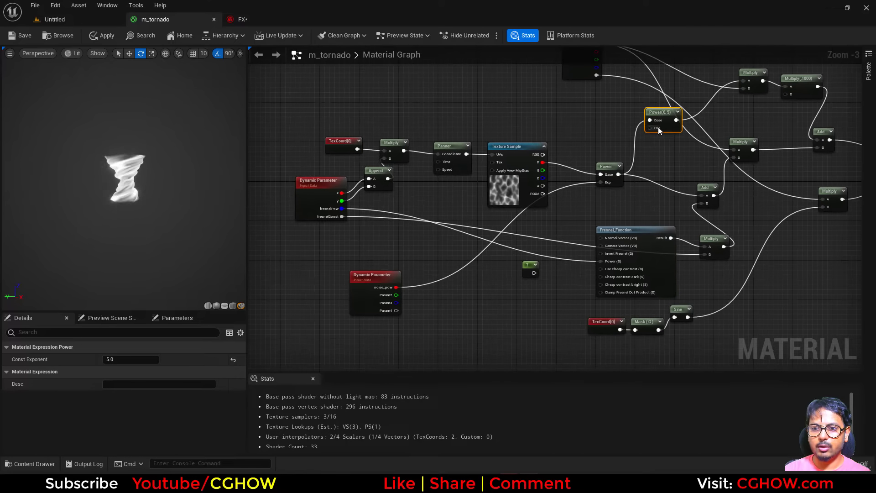
Step: Connect the second Dynamic Parameter output to the exponent-5 Power node's exponent and name it glowy_noise_power
{"action": "left_click_drag", "start_coordinate": [657, 128], "coordinate": [449, 302]}
{"action": "left_click_drag", "start_coordinate": [397, 297], "coordinate": [396, 294]}
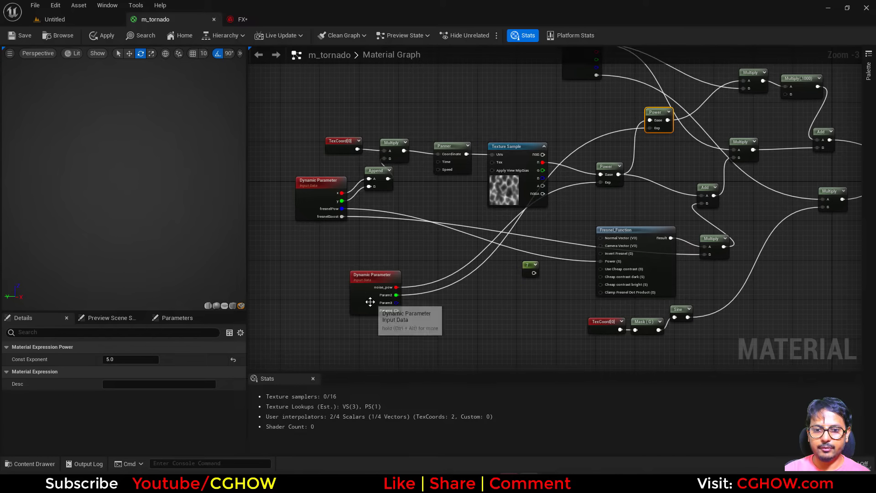
{"action": "left_click", "coordinate": [370, 300]}
{"action": "left_click", "coordinate": [131, 383]}
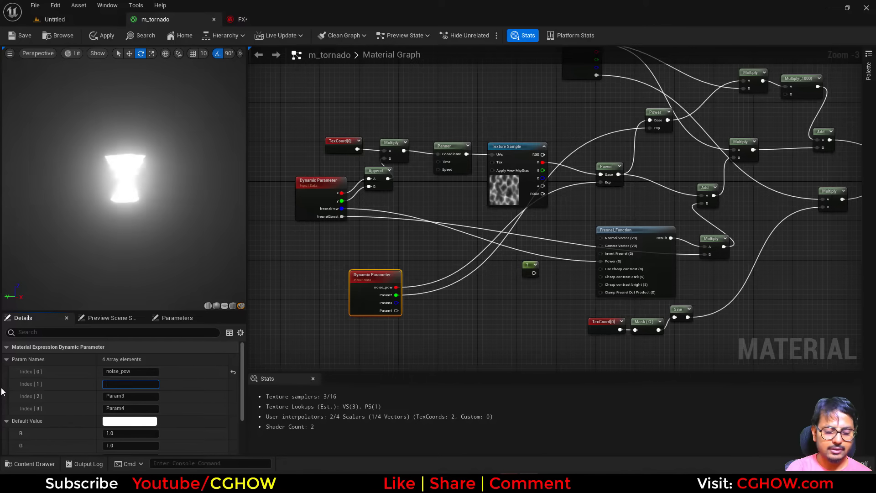
{"action": "type", "text": "y"}
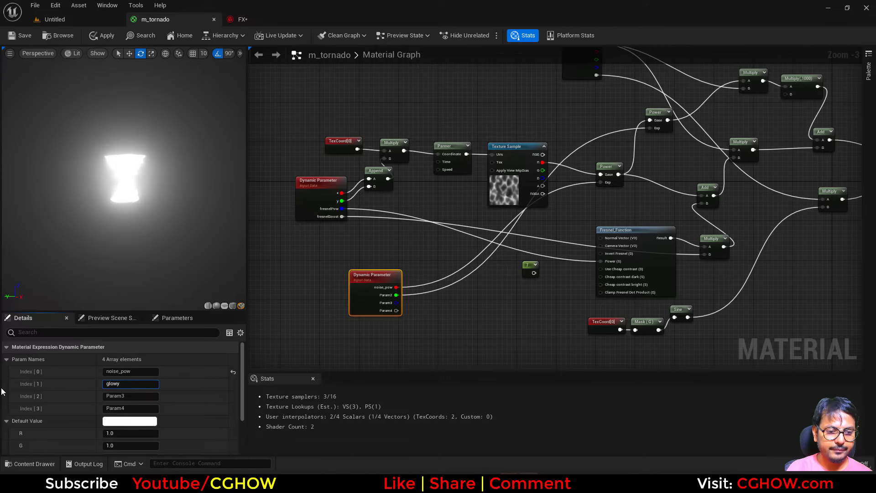
{"action": "type", "text": "_"}
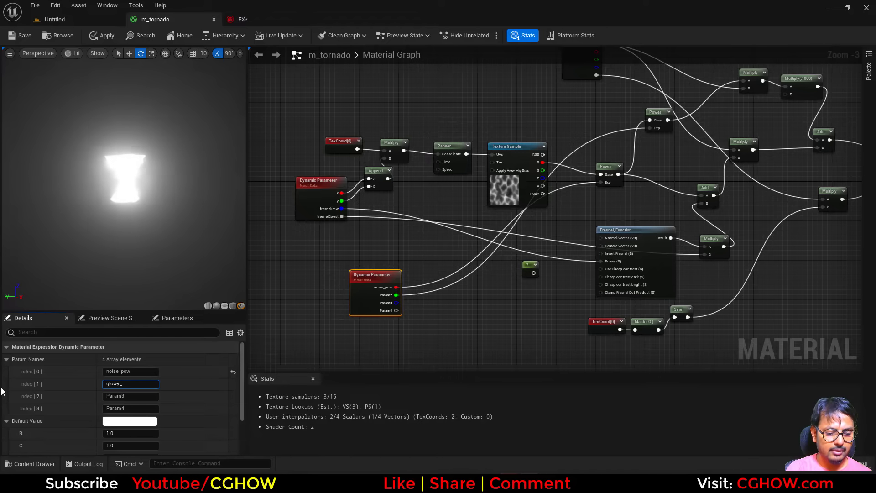
{"action": "type", "text": "noise_"}
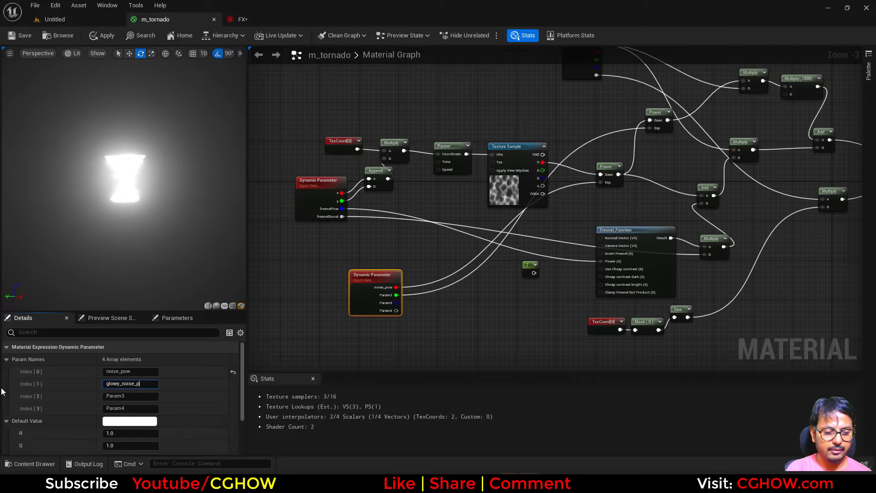
{"action": "type", "text": "power"}
{"action": "key", "text": "Return"}
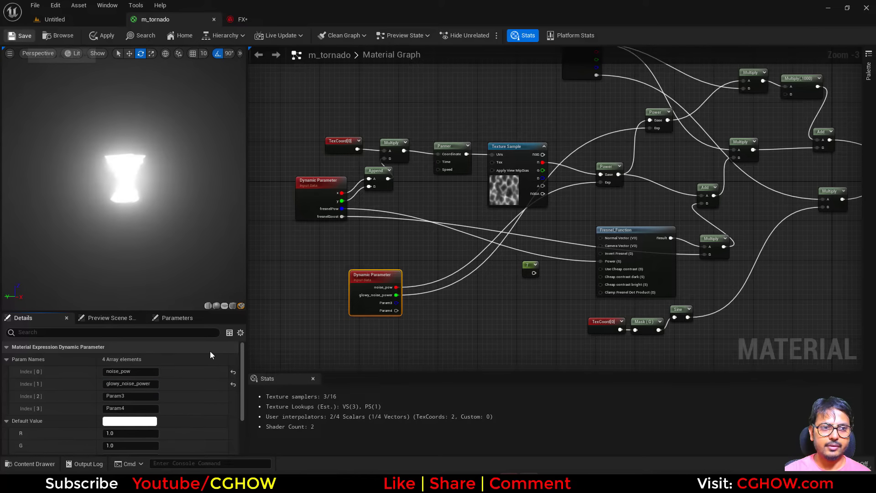
Step: Refresh the FX system's dynamic material parameters and set glowy_noise_power to 5
{"action": "left_click", "coordinate": [256, 18]}
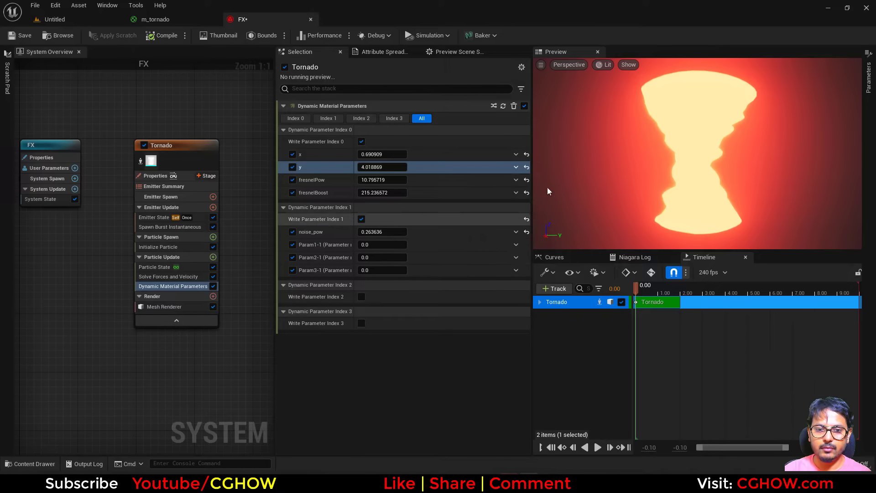
{"action": "left_click", "coordinate": [503, 107]}
{"action": "left_click", "coordinate": [376, 246]}
{"action": "type", "text": "1"}
{"action": "key", "text": "Return"}
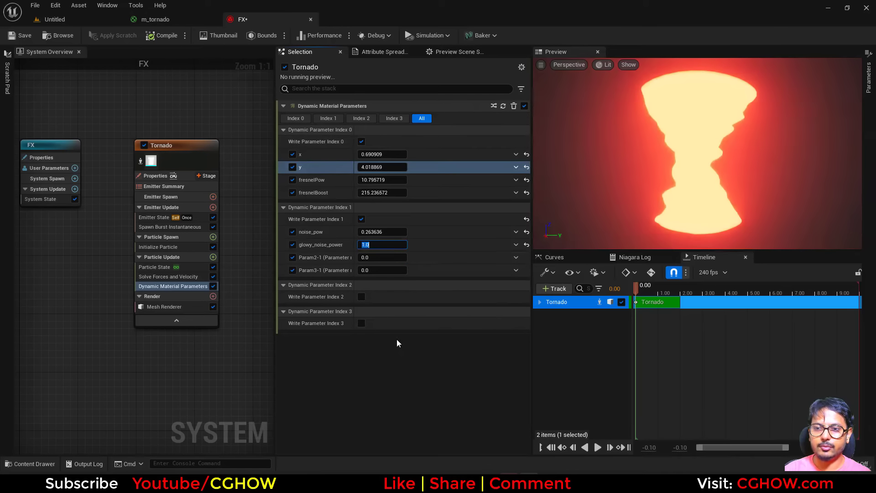
{"action": "type", "text": "5"}
{"action": "key", "text": "Return"}
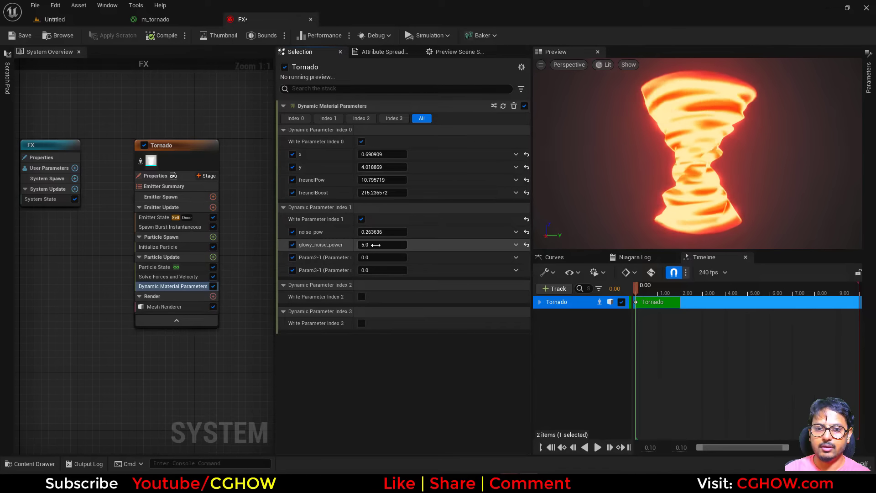
Step: Tweak the dynamic parameters: x about 3.23, y about 1.53, noise_pow about 0.63, glowy_noise_power about 9.53
{"action": "left_click_drag", "start_coordinate": [375, 245], "coordinate": [419, 245]}
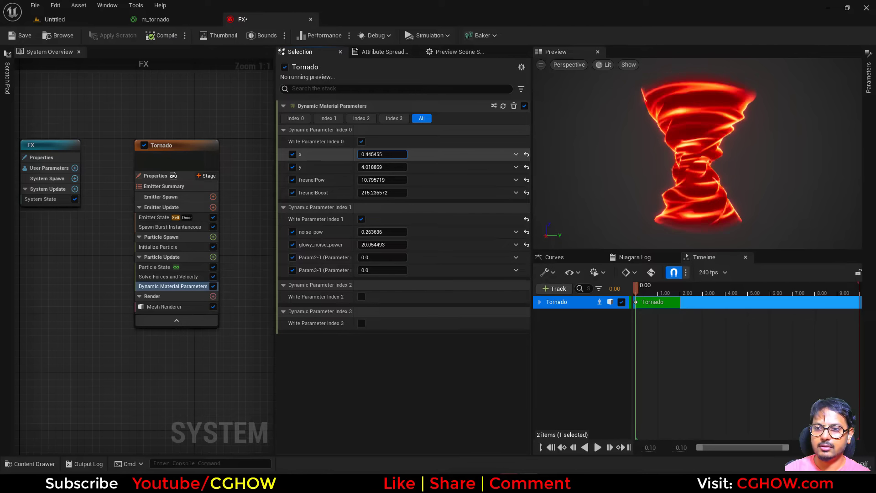
{"action": "left_click_drag", "start_coordinate": [382, 167], "coordinate": [365, 166]}
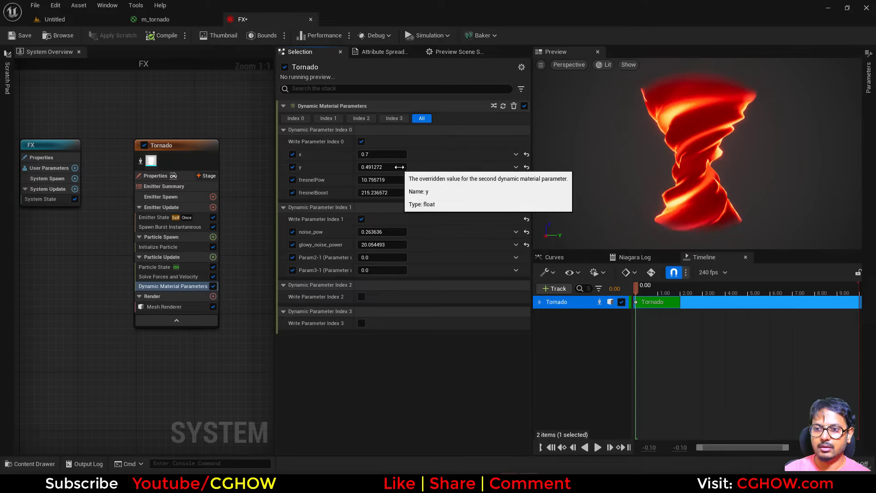
{"action": "left_click_drag", "start_coordinate": [388, 155], "coordinate": [374, 154]}
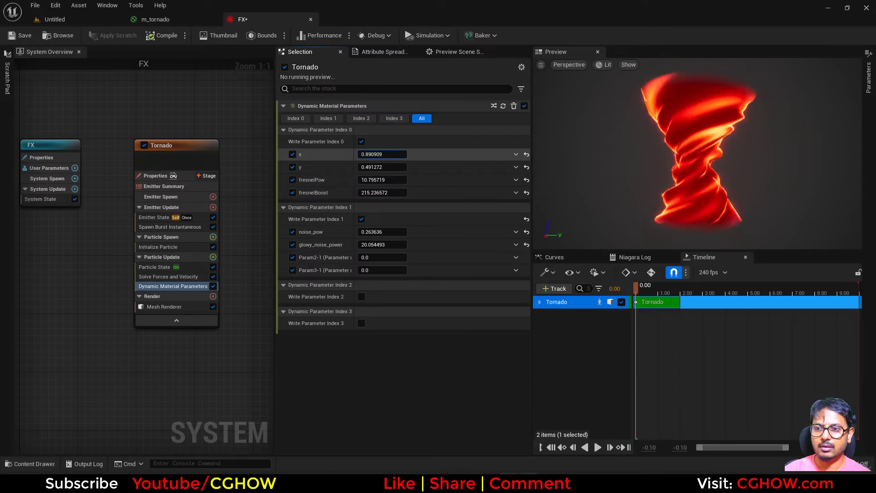
{"action": "left_click_drag", "start_coordinate": [382, 154], "coordinate": [384, 155]}
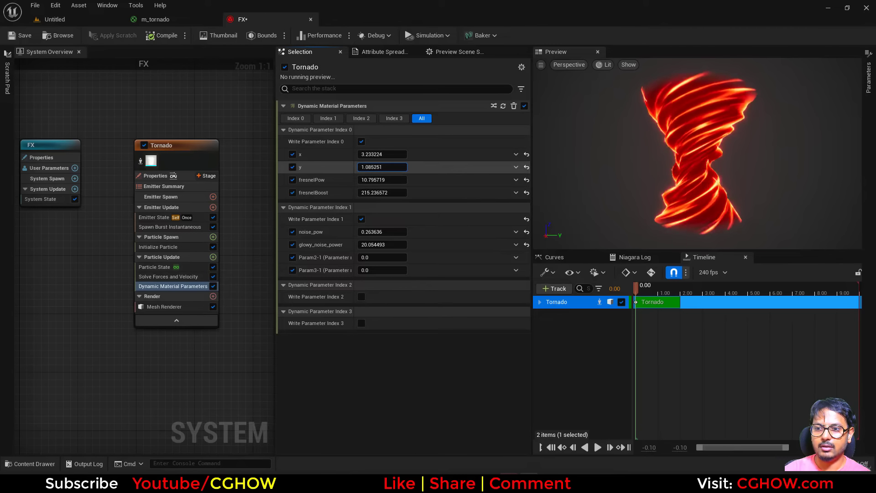
{"action": "left_click_drag", "start_coordinate": [382, 167], "coordinate": [389, 167]}
{"action": "mouse_move", "coordinate": [383, 232]}
{"action": "left_mouse_down"}
{"action": "mouse_move", "coordinate": [370, 232]}
{"action": "mouse_move", "coordinate": [391, 244]}
{"action": "left_mouse_up"}
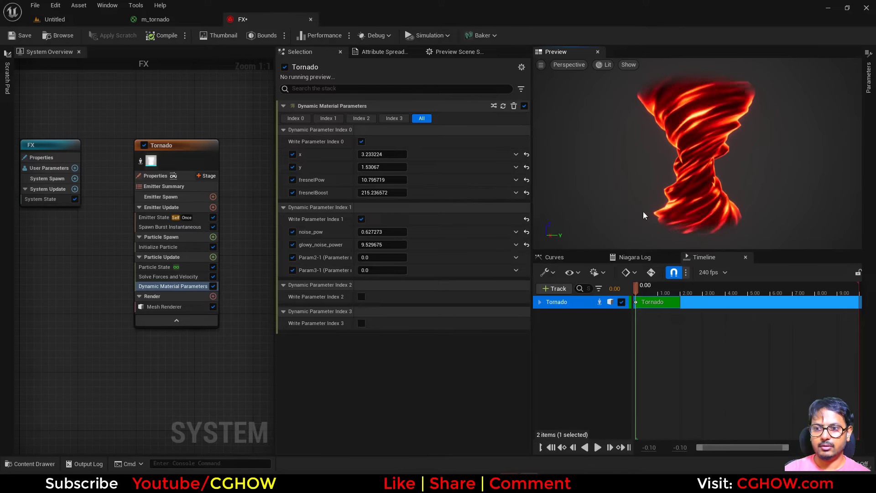
Step: Add an Update Mesh Orientation module to Particle Update with rotation vector X 0 and Z 1
{"action": "left_click", "coordinate": [212, 256]}
{"action": "type", "text": "orient"}
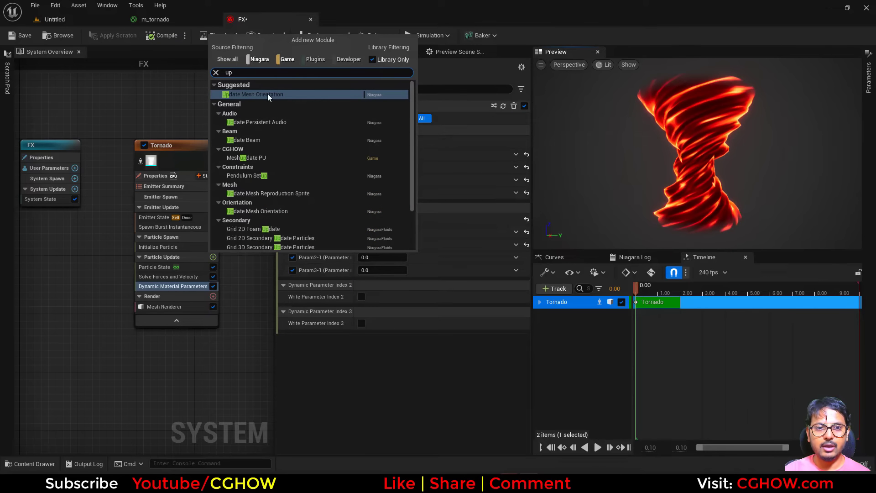
{"action": "left_click", "coordinate": [267, 94]}
{"action": "left_click", "coordinate": [483, 131]}
{"action": "type", "text": "1"}
{"action": "key", "text": "Return"}
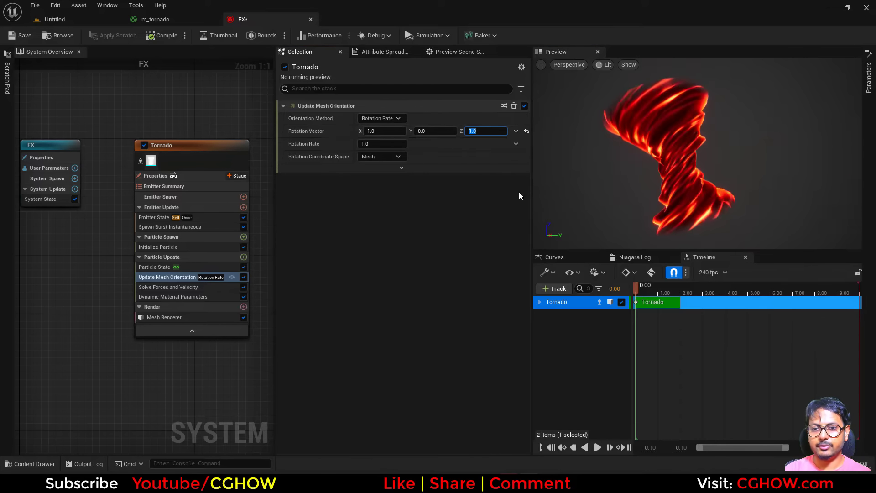
{"action": "left_click", "coordinate": [384, 130]}
{"action": "type", "text": "0"}
{"action": "key", "text": "Return"}
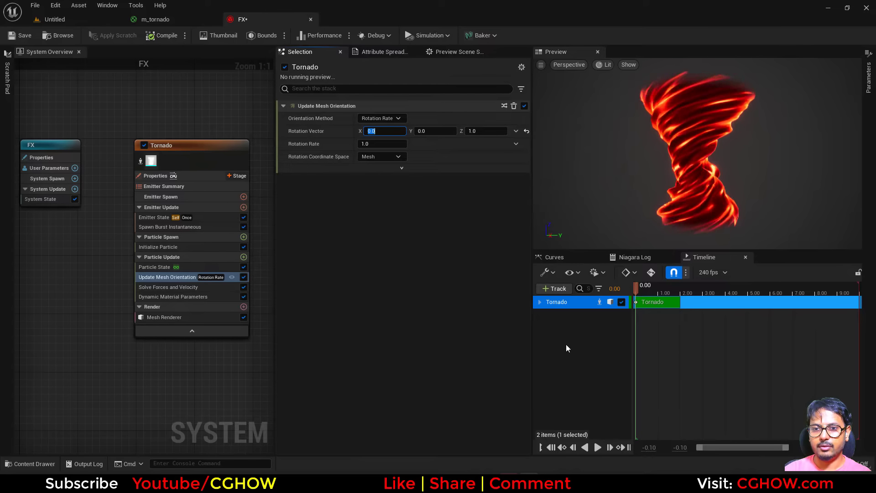
Step: Play the preview and set the mesh orientation's rotation rate to -0.5
{"action": "left_click", "coordinate": [597, 447]}
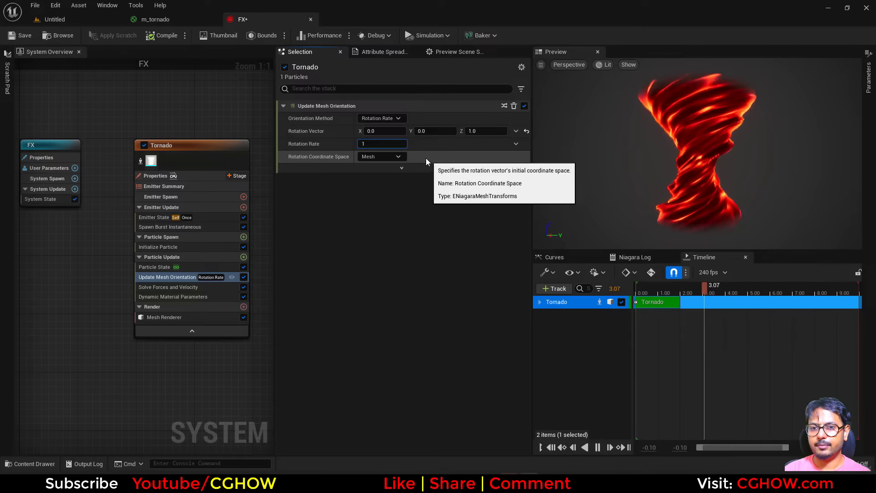
{"action": "left_click", "coordinate": [391, 145]}
{"action": "type", "text": "-1"}
{"action": "key", "text": "Return"}
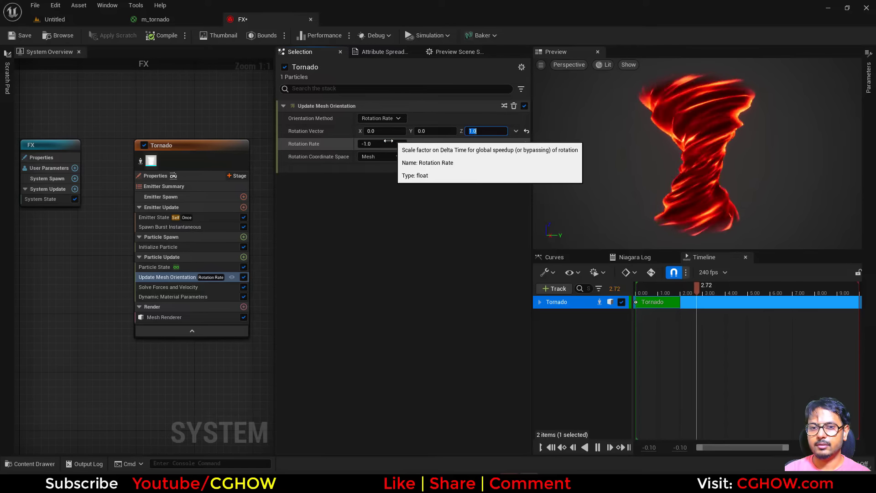
{"action": "left_click", "coordinate": [384, 144]}
{"action": "type", "text": "-.5"}
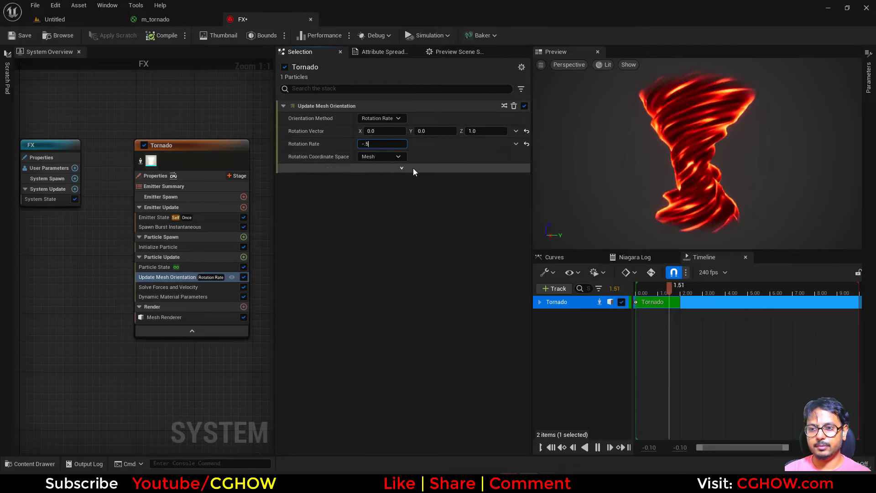
{"action": "key", "text": "Return"}
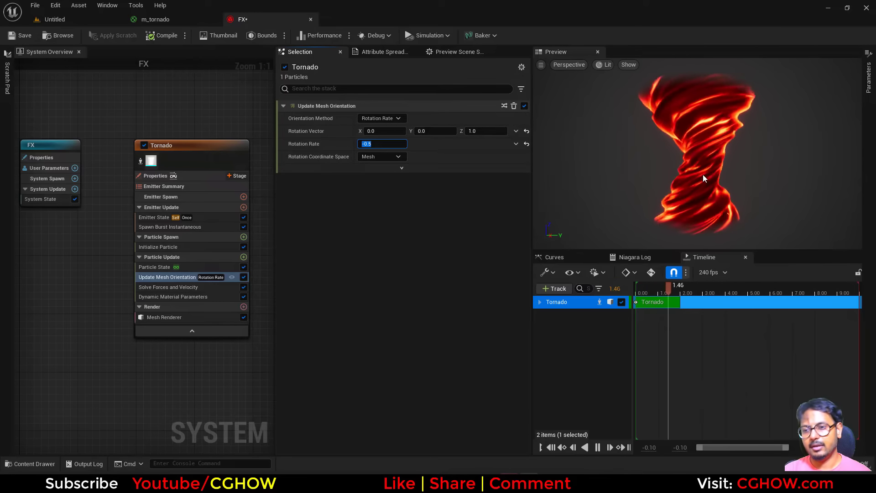
Step: Darken the Initialize Particle color by setting its red value to 0.15625
{"action": "left_click_drag", "start_coordinate": [702, 174], "coordinate": [787, 182]}
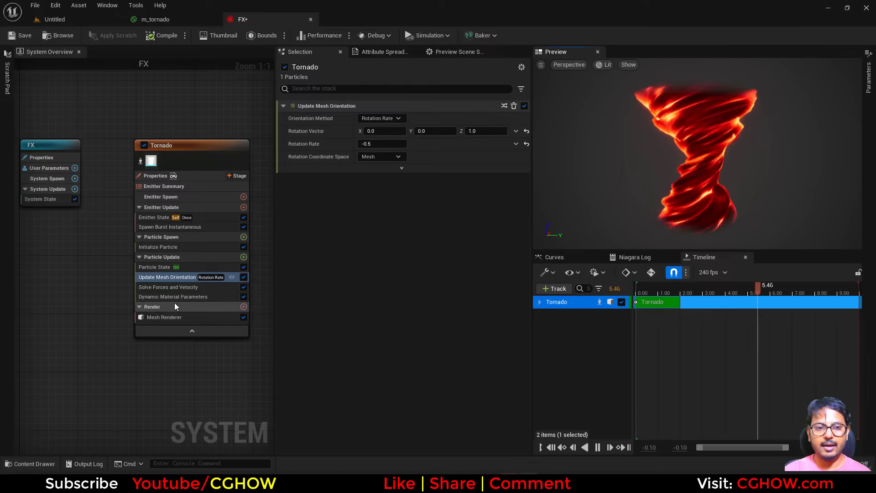
{"action": "left_click", "coordinate": [165, 246]}
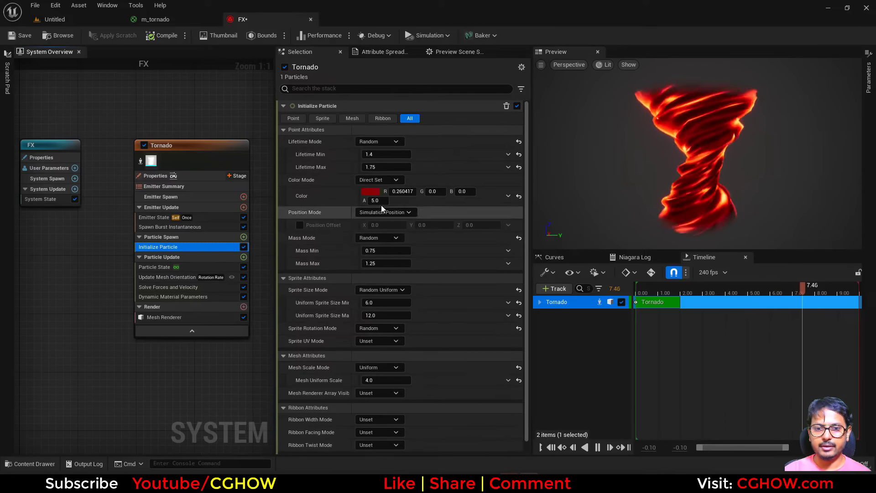
{"action": "left_click", "coordinate": [370, 191]}
{"action": "left_click_drag", "start_coordinate": [506, 302], "coordinate": [505, 306]}
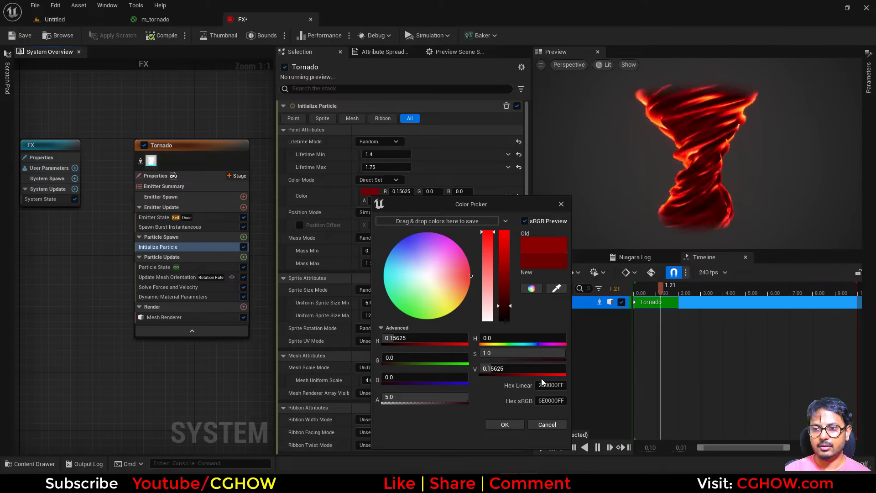
{"action": "left_click", "coordinate": [504, 424]}
Step: Adjust the dynamic parameters: noise_pow about 0.57 and glowy_noise_power about 12.58
{"action": "left_click", "coordinate": [172, 297]}
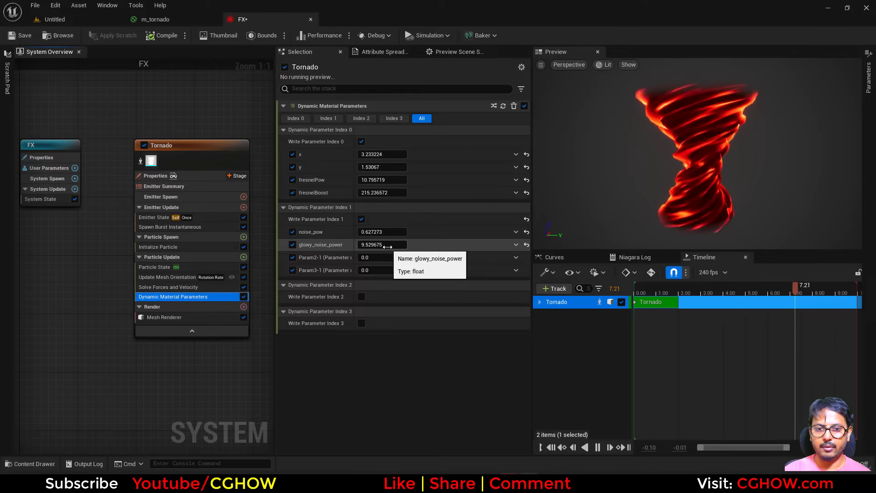
{"action": "left_click_drag", "start_coordinate": [382, 244], "coordinate": [392, 245]}
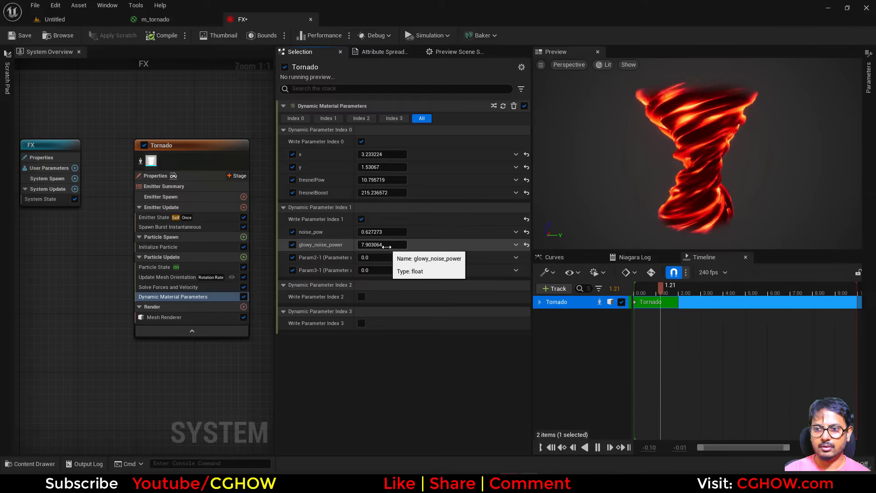
{"action": "mouse_move", "coordinate": [382, 231]}
{"action": "left_mouse_down"}
{"action": "mouse_move", "coordinate": [374, 232]}
{"action": "mouse_move", "coordinate": [402, 244]}
{"action": "mouse_move", "coordinate": [390, 244]}
{"action": "left_mouse_up"}
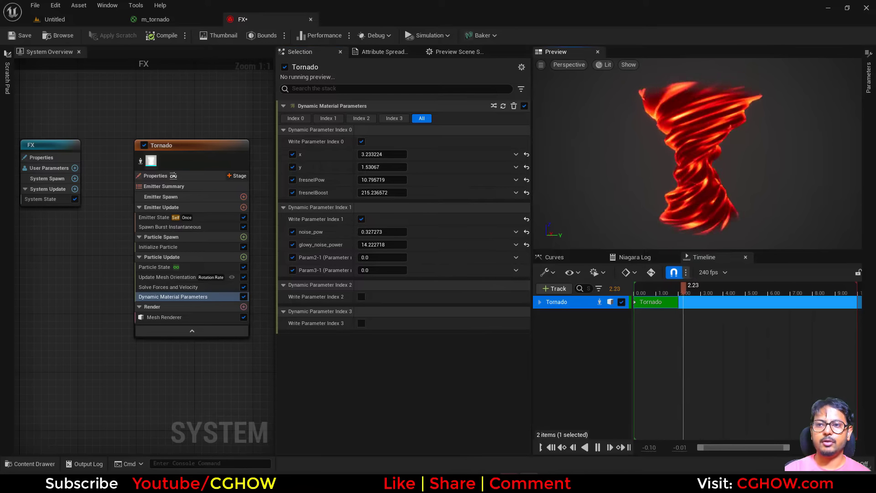
{"action": "left_click_drag", "start_coordinate": [399, 233], "coordinate": [377, 246]}
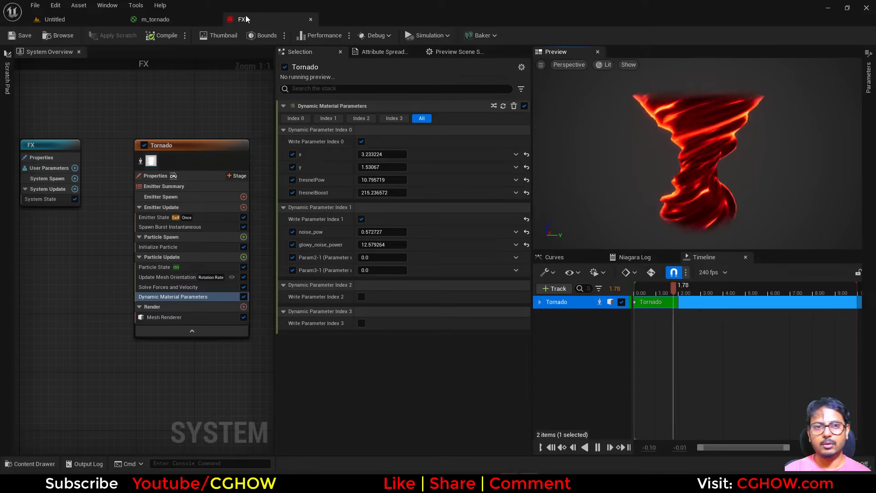
Step: Rename the material Dynamic Parameter's third output to glow_noise
{"action": "left_click", "coordinate": [193, 20]}
{"action": "right_click_drag", "start_coordinate": [600, 195], "coordinate": [442, 245]}
{"action": "right_click_drag", "start_coordinate": [623, 147], "coordinate": [690, 140]}
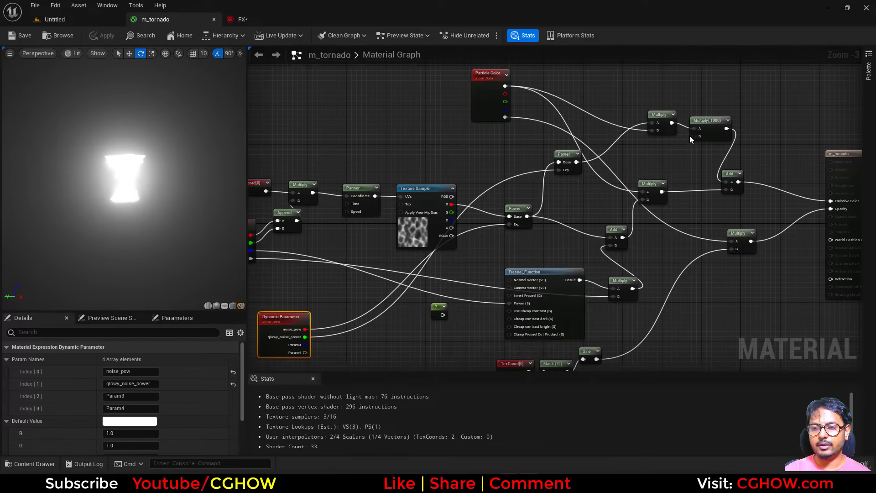
{"action": "left_click_drag", "start_coordinate": [308, 344], "coordinate": [308, 345]}
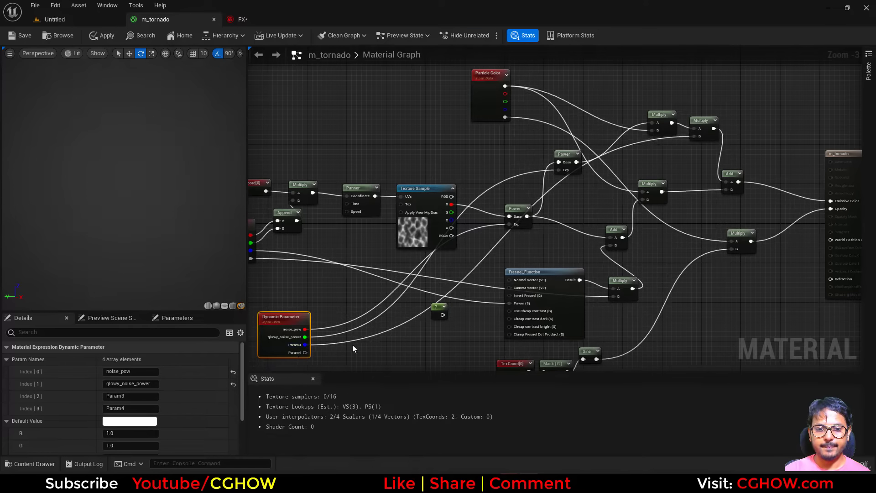
{"action": "scroll", "coordinate": [352, 344], "scroll_direction": "up", "scroll_amount": 4}
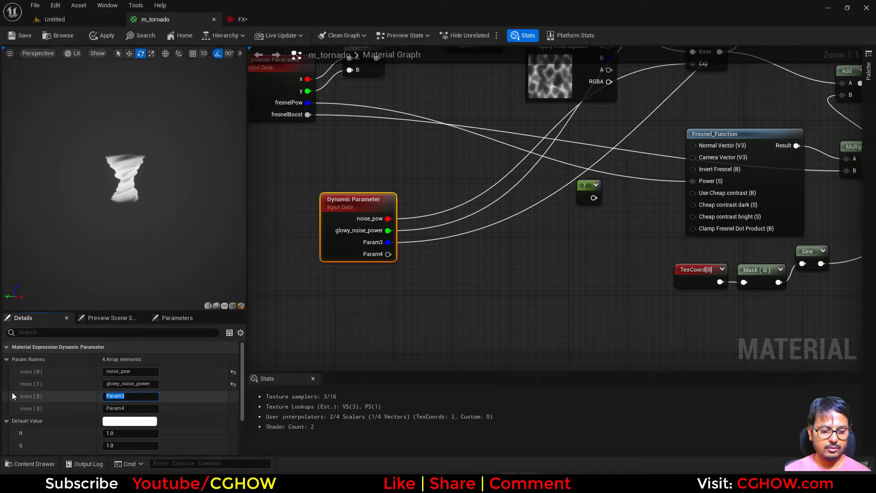
{"action": "type", "text": "glow_no"}
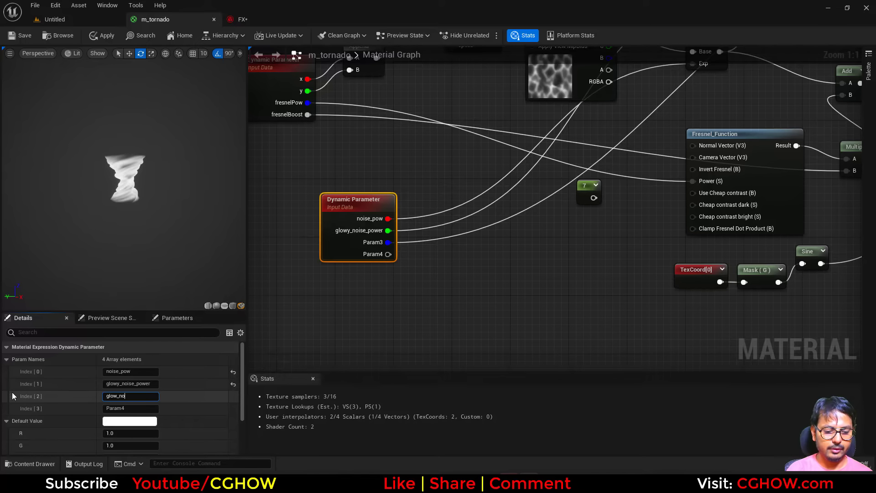
{"action": "type", "text": "ise"}
{"action": "key", "text": "Return"}
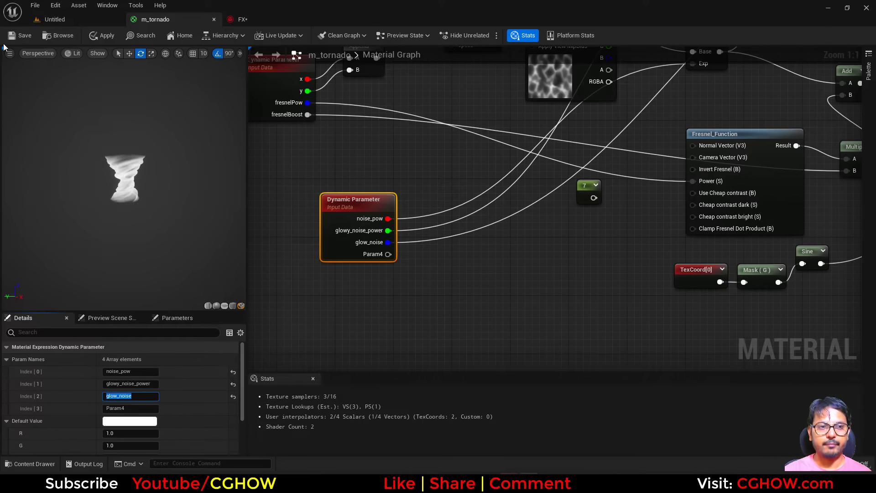
Step: Refresh the FX system's dynamic material parameters and set glow_noise to about 191632
{"action": "left_click", "coordinate": [266, 18]}
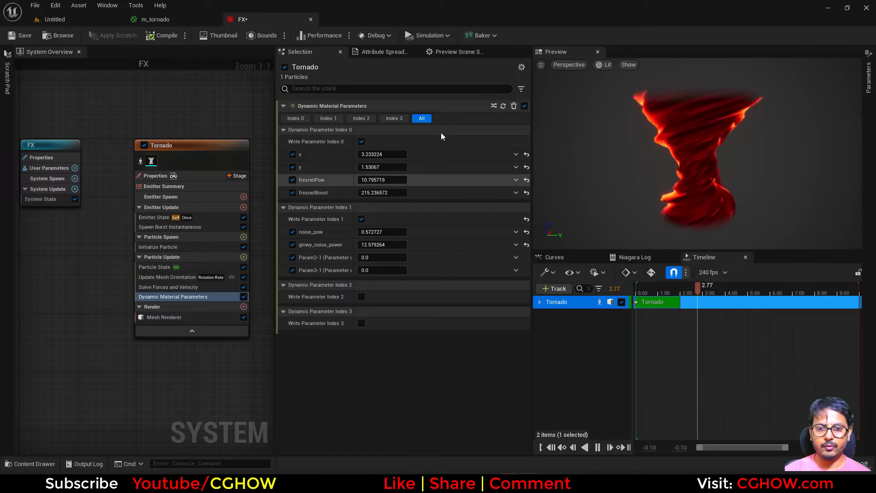
{"action": "left_click", "coordinate": [502, 106]}
{"action": "mouse_move", "coordinate": [366, 258]}
{"action": "left_mouse_down"}
{"action": "mouse_move", "coordinate": [411, 257]}
{"action": "mouse_move", "coordinate": [379, 274]}
{"action": "mouse_move", "coordinate": [395, 245]}
{"action": "mouse_move", "coordinate": [371, 245]}
{"action": "left_mouse_up"}
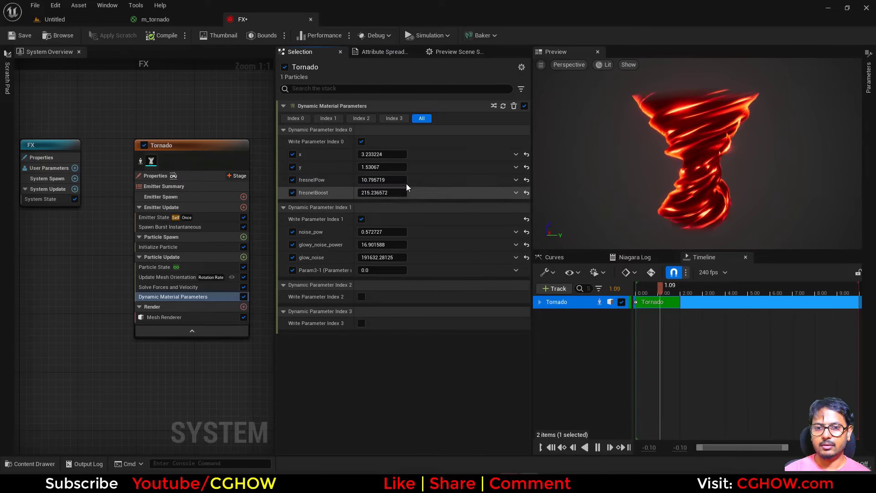
Step: Tweak the dynamic parameters: x about 2.03, y about 1.22, noise_pow about 0.41, glowy_noise_power about 26.55
{"action": "left_click", "coordinate": [384, 167]}
{"action": "left_click_drag", "start_coordinate": [383, 167], "coordinate": [381, 155]}
{"action": "left_click_drag", "start_coordinate": [391, 232], "coordinate": [398, 245]}
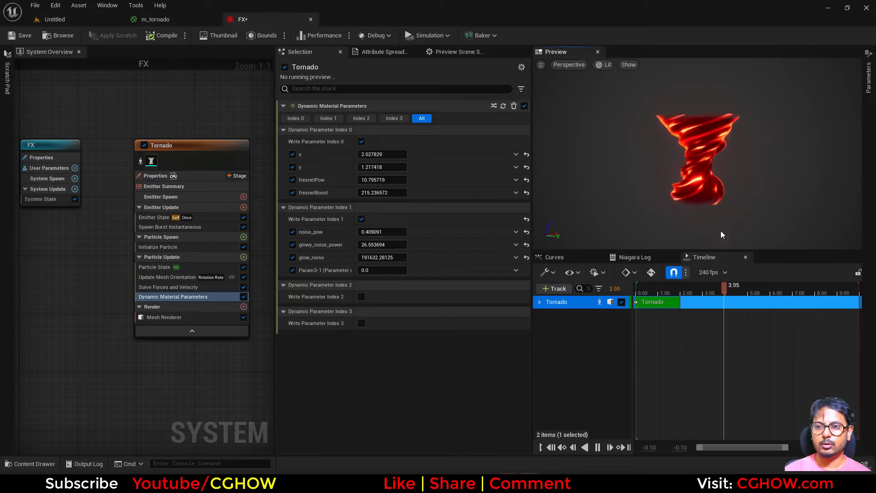
Step: Set the mesh orientation's rotation rate to -0.8
{"action": "left_click", "coordinate": [180, 277]}
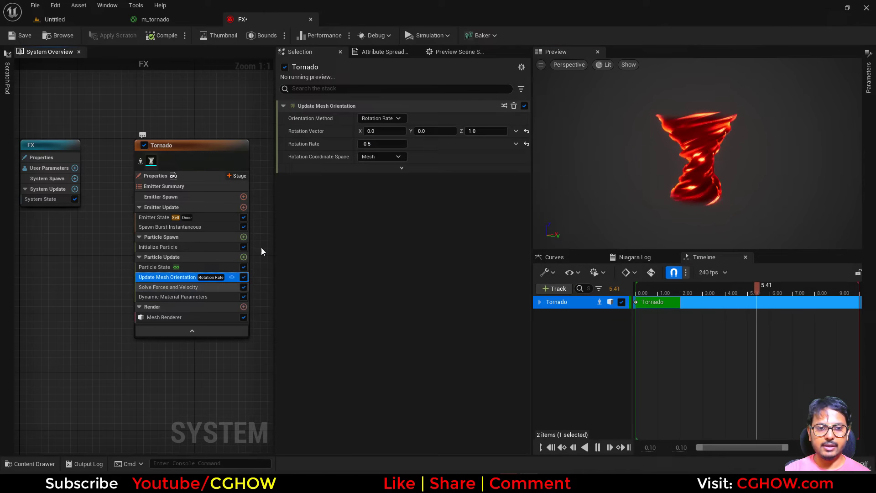
{"action": "left_click", "coordinate": [375, 145]}
{"action": "type", "text": "-1"}
{"action": "key", "text": "Return"}
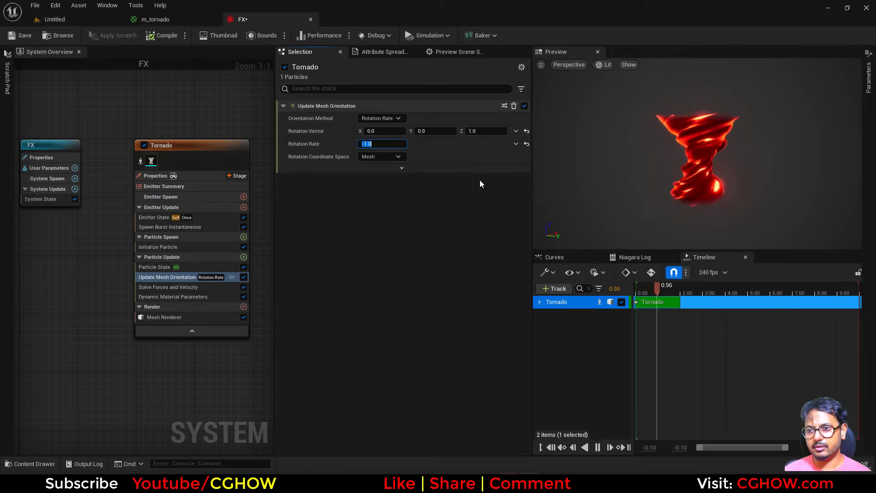
{"action": "type", "text": "-0.8"}
{"action": "key", "text": "Return"}
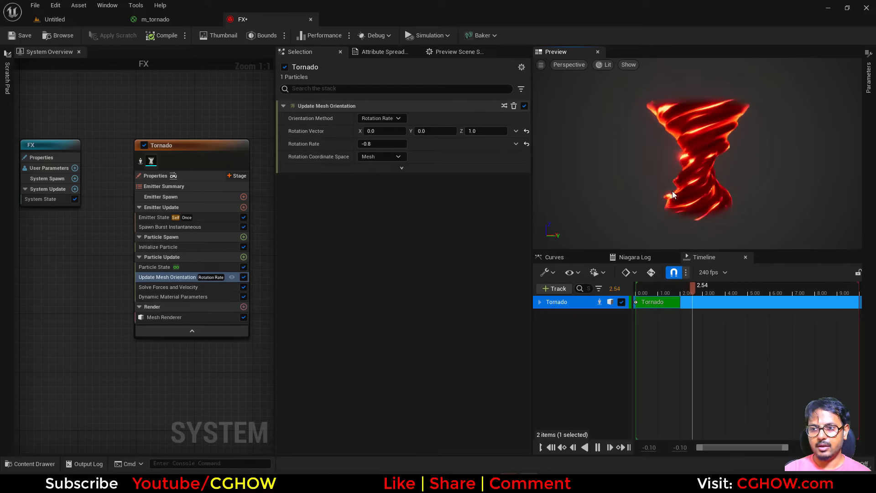
Step: Review the reference tornado video in the browser
{"action": "left_click", "coordinate": [451, 482]}
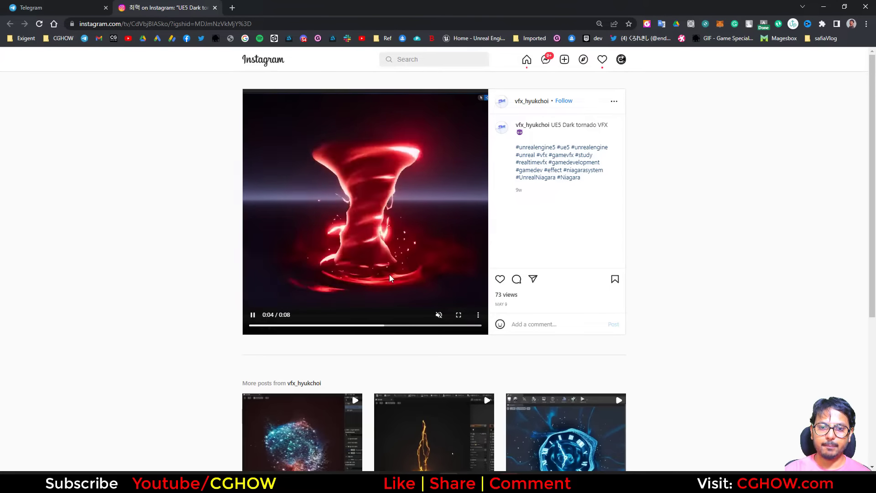
{"action": "left_click", "coordinate": [821, 8]}
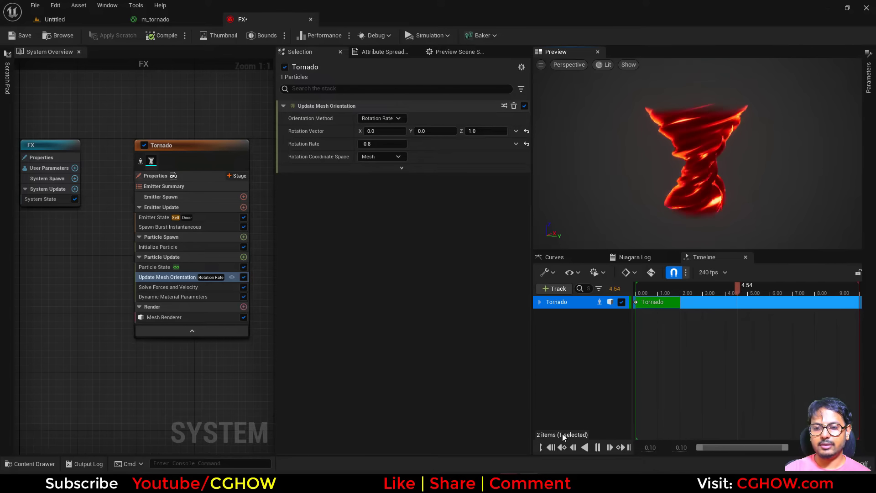
Step: Raise fresnelPow to about 18.65 and fresnelBoost to about 1047
{"action": "left_click", "coordinate": [179, 295]}
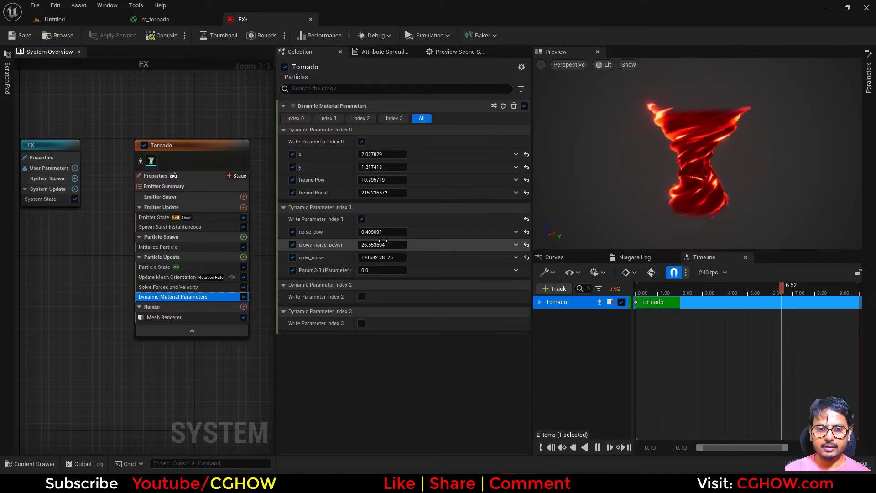
{"action": "mouse_move", "coordinate": [387, 180]}
{"action": "left_mouse_down"}
{"action": "mouse_move", "coordinate": [366, 180]}
{"action": "mouse_move", "coordinate": [385, 180]}
{"action": "mouse_move", "coordinate": [365, 193]}
{"action": "mouse_move", "coordinate": [394, 192]}
{"action": "mouse_move", "coordinate": [370, 179]}
{"action": "mouse_move", "coordinate": [393, 179]}
{"action": "mouse_move", "coordinate": [380, 179]}
{"action": "left_mouse_up"}
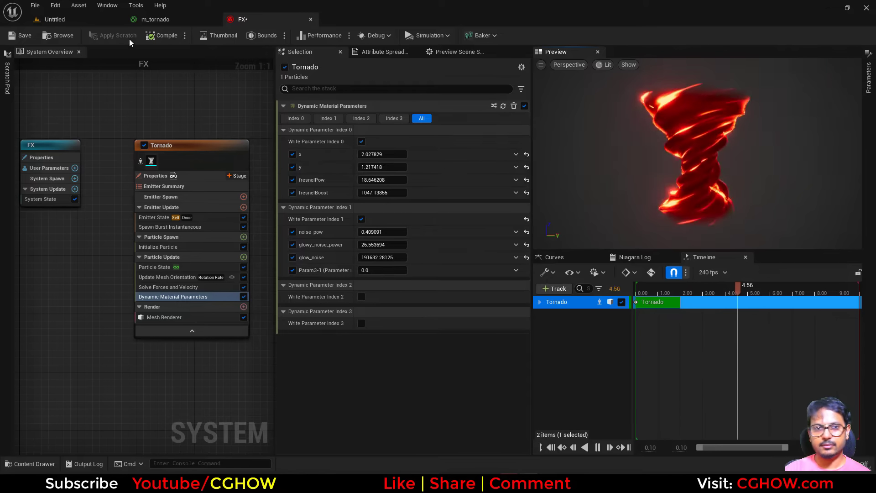
Step: Inspect the tornado material graph around its output node
{"action": "left_click", "coordinate": [161, 20]}
{"action": "right_click_drag", "start_coordinate": [696, 210], "coordinate": [282, 292]}
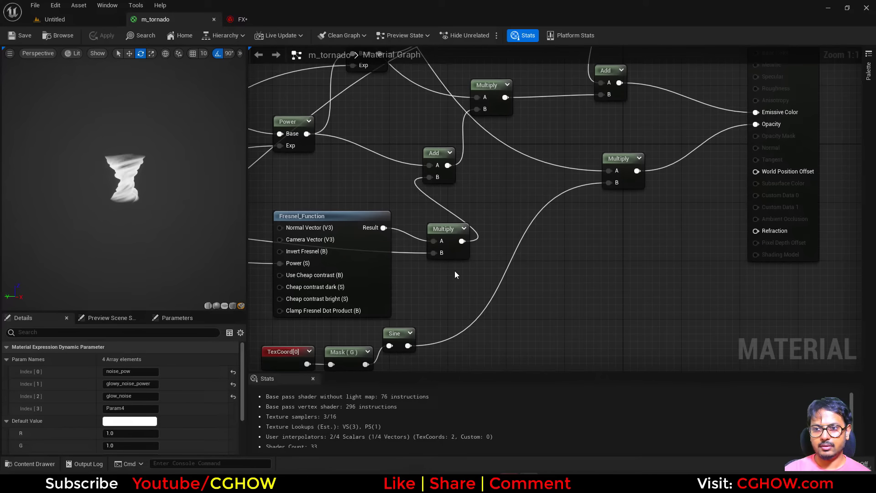
{"action": "right_click_drag", "start_coordinate": [454, 270], "coordinate": [720, 238]}
{"action": "scroll", "coordinate": [608, 312], "scroll_direction": "down", "scroll_amount": 2}
{"action": "left_click", "coordinate": [90, 19]}
{"action": "left_click", "coordinate": [256, 21]}
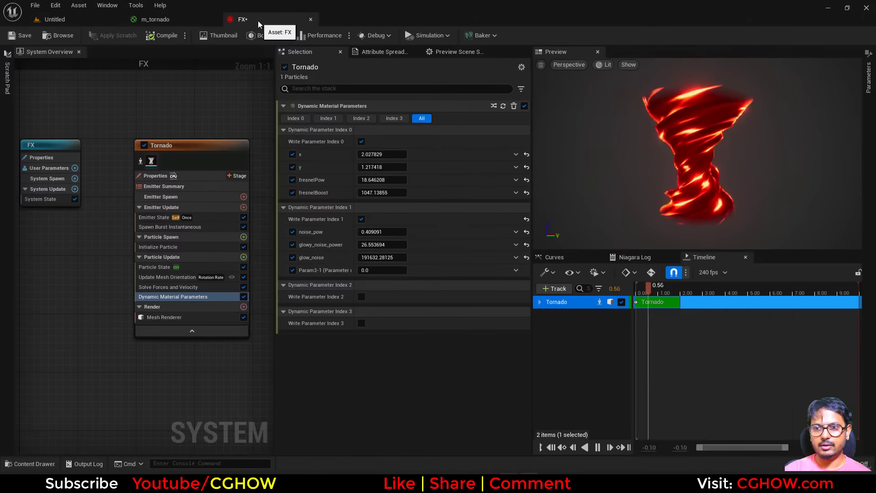
Step: Compare the effect against the reference tornado video in the browser
{"action": "left_click", "coordinate": [449, 483]}
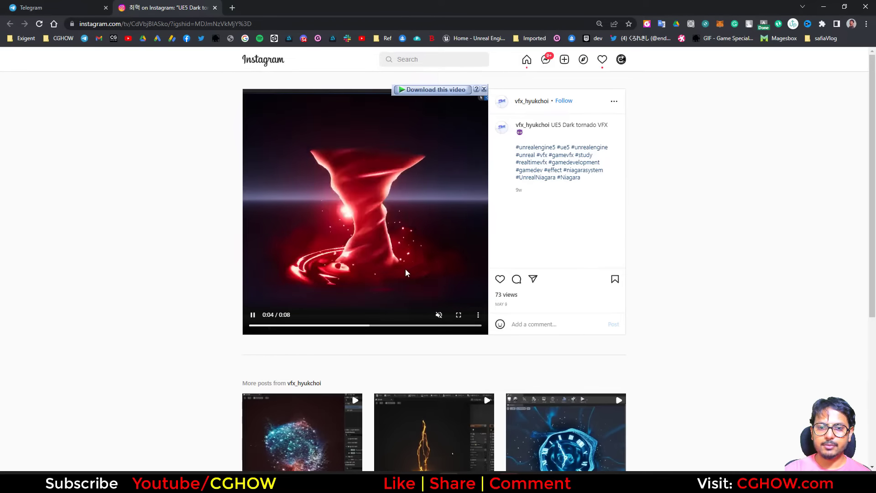
{"action": "left_click", "coordinate": [824, 7]}
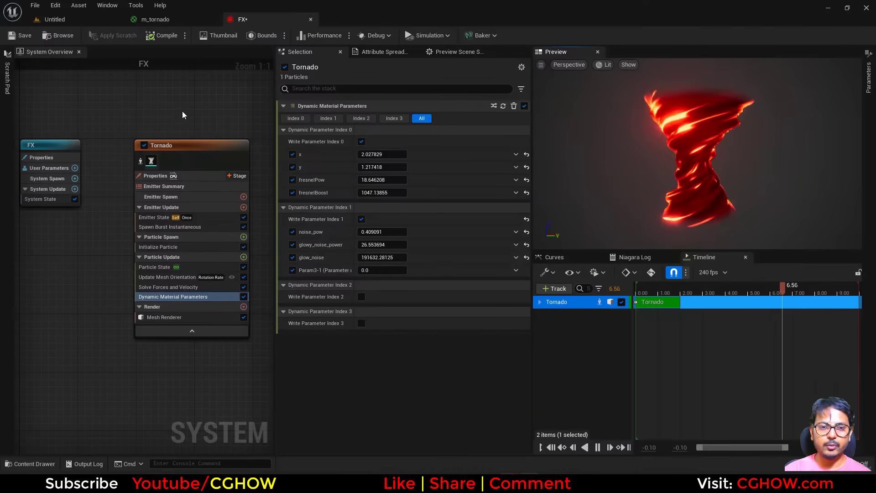
Step: Add a new Fountain emitter to the FX system
{"action": "right_click_drag", "start_coordinate": [182, 111], "coordinate": [71, 133]}
{"action": "right_click", "coordinate": [125, 143]}
{"action": "left_click", "coordinate": [152, 158]}
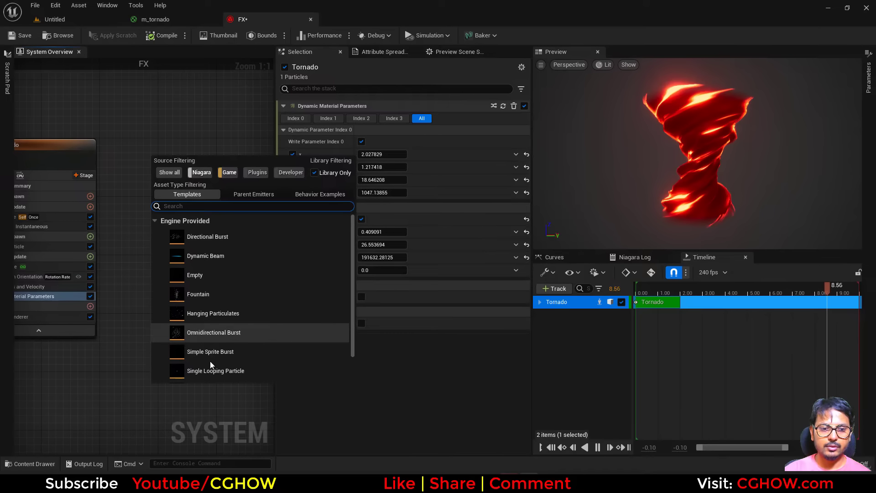
{"action": "key", "text": "Escape"}
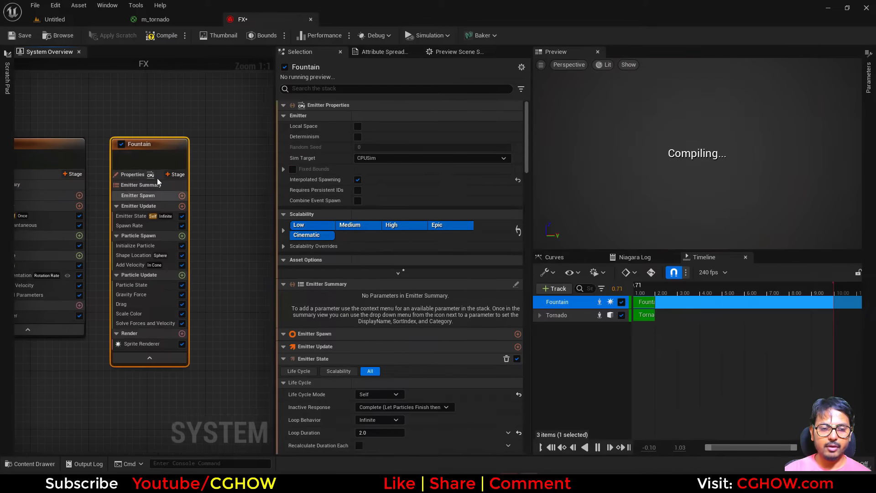
Step: Rename the new Fountain emitter to smoke
{"action": "type", "text": "smoke"}
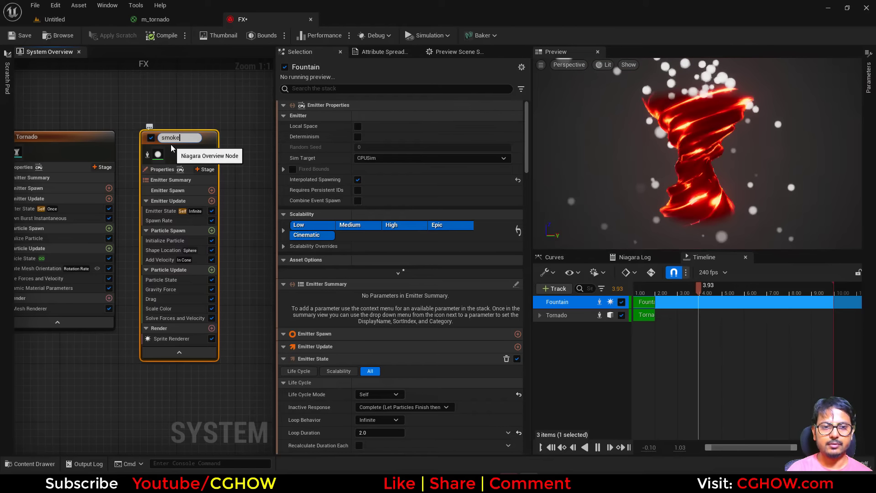
{"action": "key", "text": "Return"}
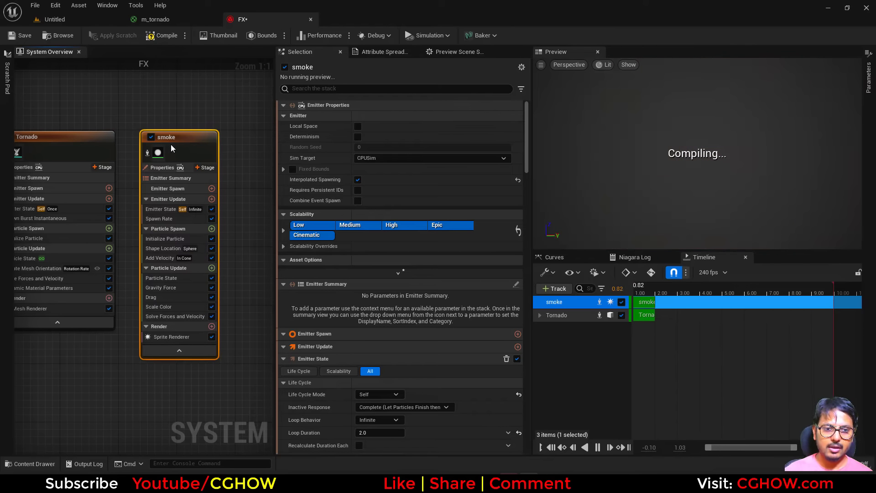
Step: Assign the m_smoke01 material to the smoke emitter's Sprite Renderer
{"action": "left_click", "coordinate": [170, 337]}
{"action": "left_click", "coordinate": [400, 130]}
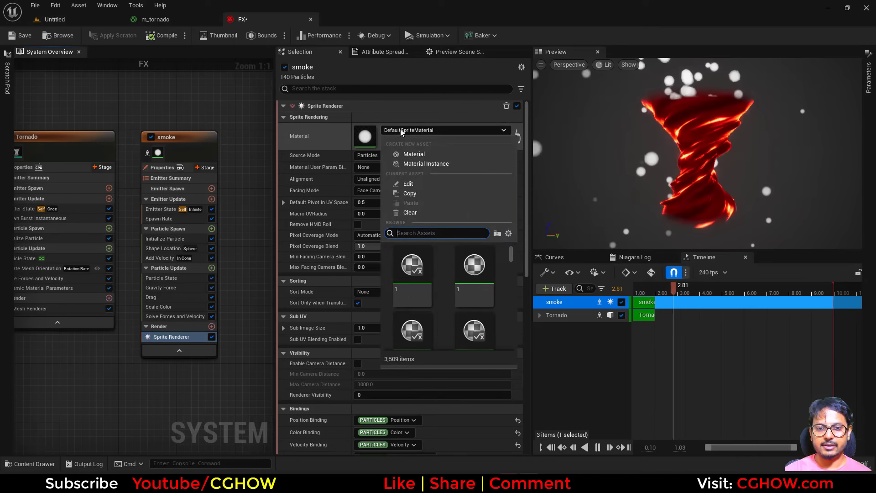
{"action": "type", "text": "smoke"}
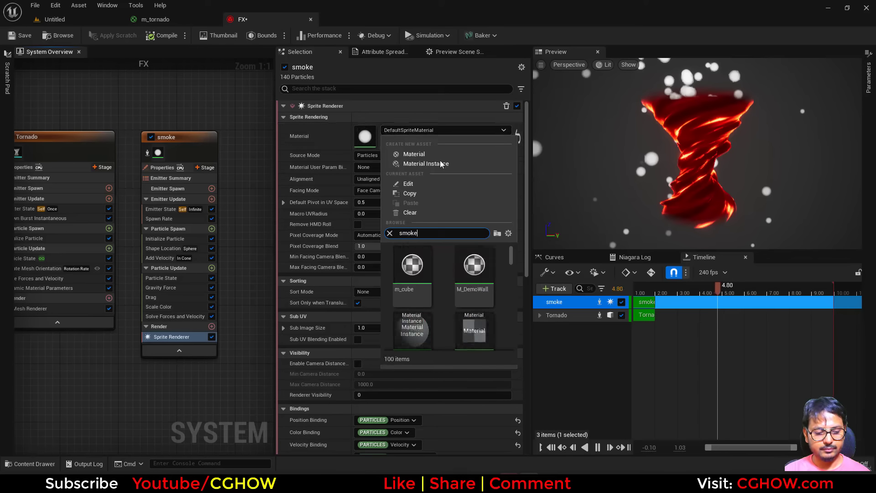
{"action": "scroll", "coordinate": [483, 286], "scroll_direction": "down", "scroll_amount": 2}
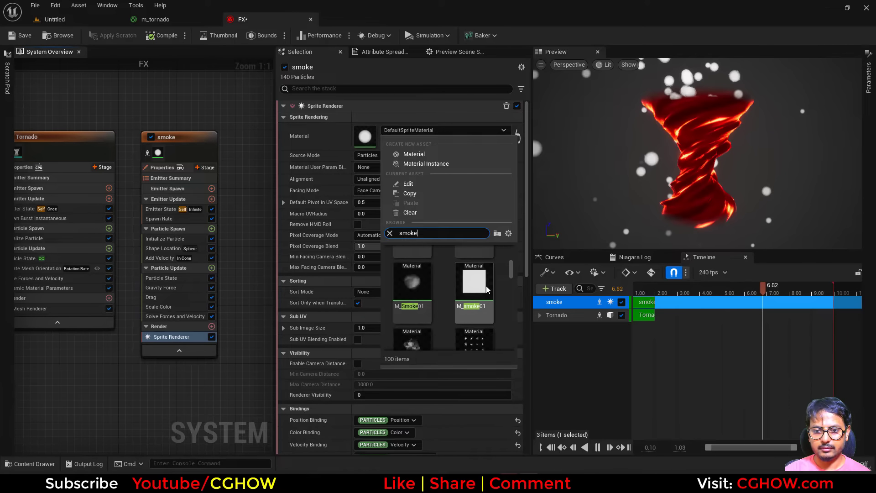
{"action": "left_click", "coordinate": [480, 286]}
Step: Open and inspect the m_smoke01 material graph and its smoke sub-UV texture, then return to the FX system
{"action": "double_click", "coordinate": [369, 141]}
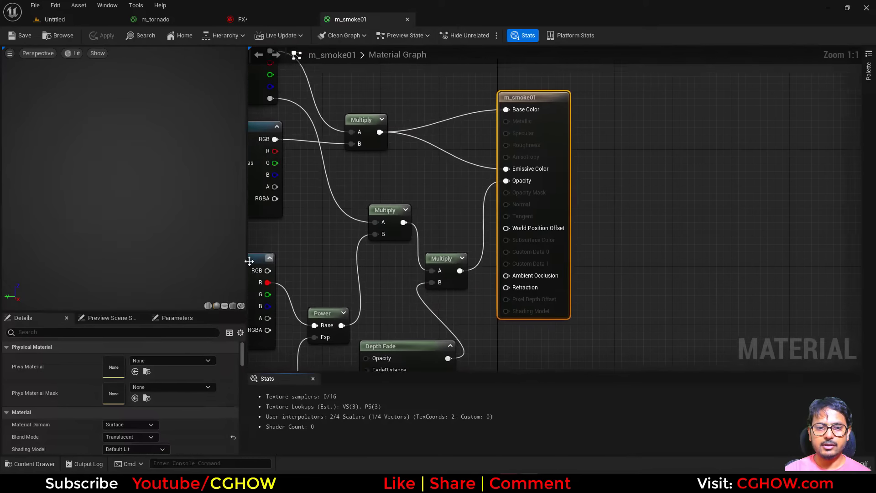
{"action": "left_click", "coordinate": [442, 206]}
{"action": "double_click", "coordinate": [117, 440]}
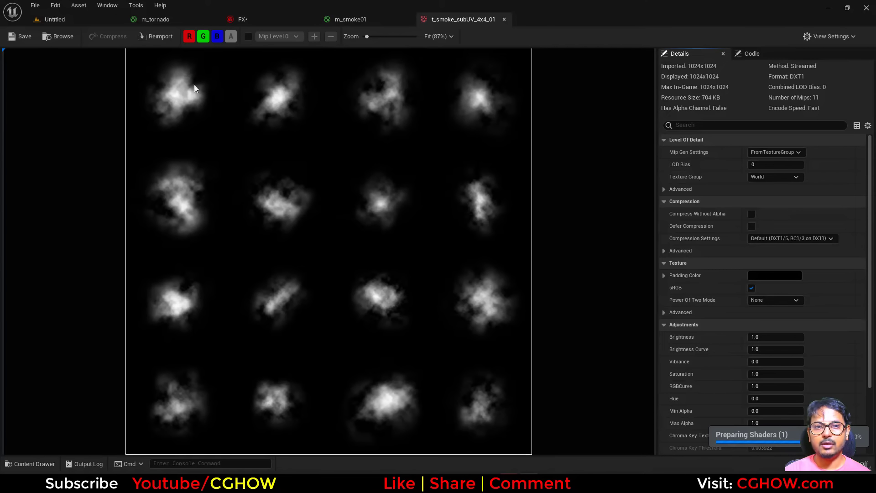
{"action": "left_click", "coordinate": [250, 19]}
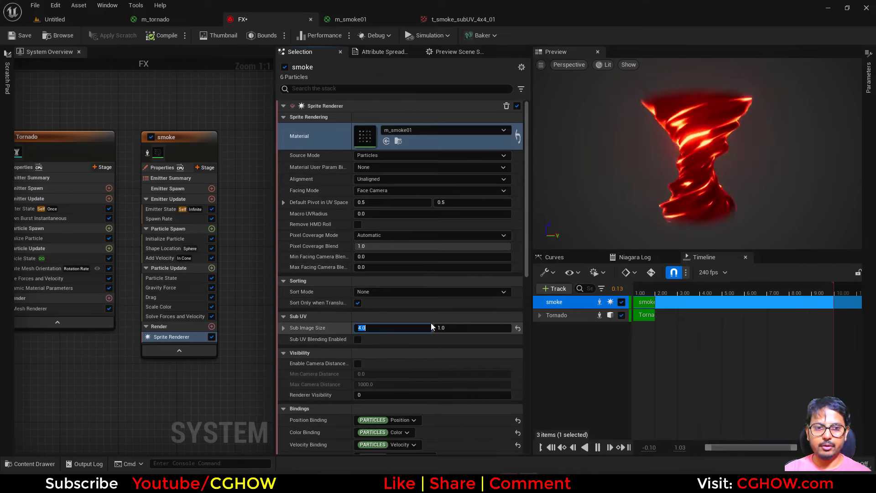
Step: Set the Sprite Renderer's Sub Image Size to 4 by 4
{"action": "key", "text": "Tab"}
{"action": "type", "text": "4"}
{"action": "key", "text": "Return"}
Step: Add a SubUV Animation module to Particle Spawn and set its animation mode to Random
{"action": "left_click", "coordinate": [211, 228]}
{"action": "type", "text": "a"}
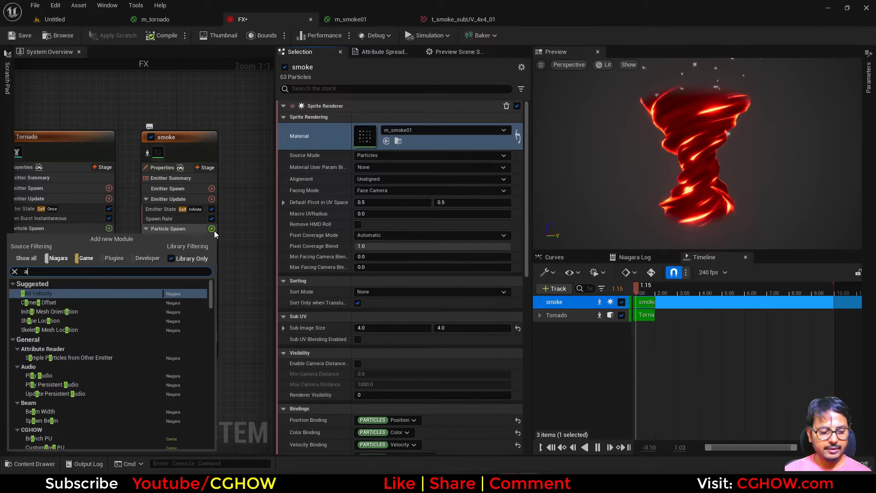
{"action": "type", "text": "nim"}
{"action": "left_click", "coordinate": [40, 307]}
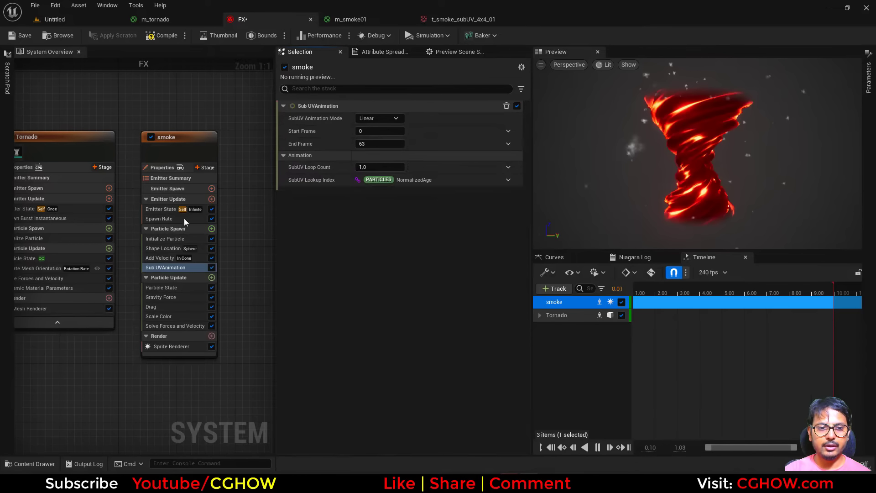
{"action": "left_click", "coordinate": [379, 118]}
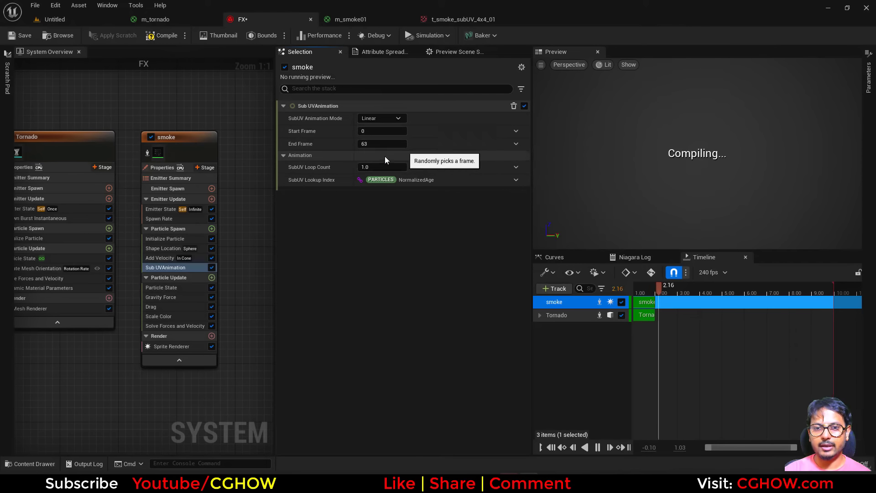
{"action": "left_click", "coordinate": [385, 160]}
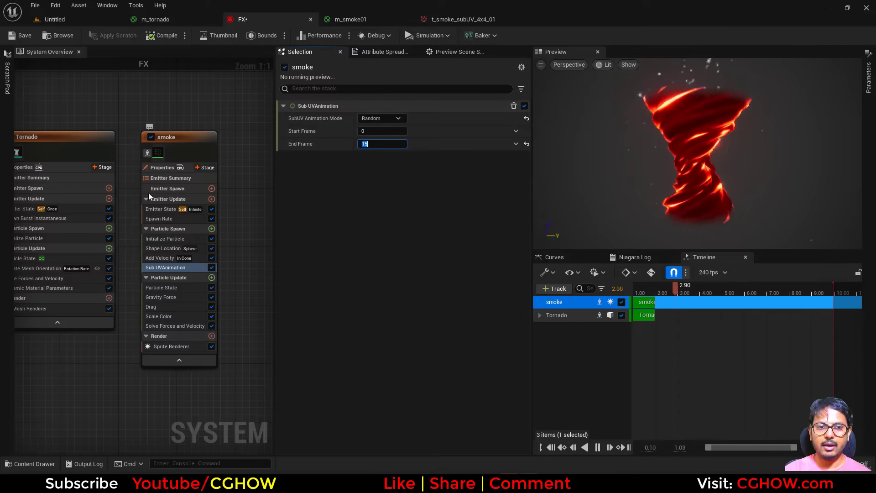
Step: Switch the Add Velocity module's velocity mode to From Point
{"action": "left_click", "coordinate": [163, 257]}
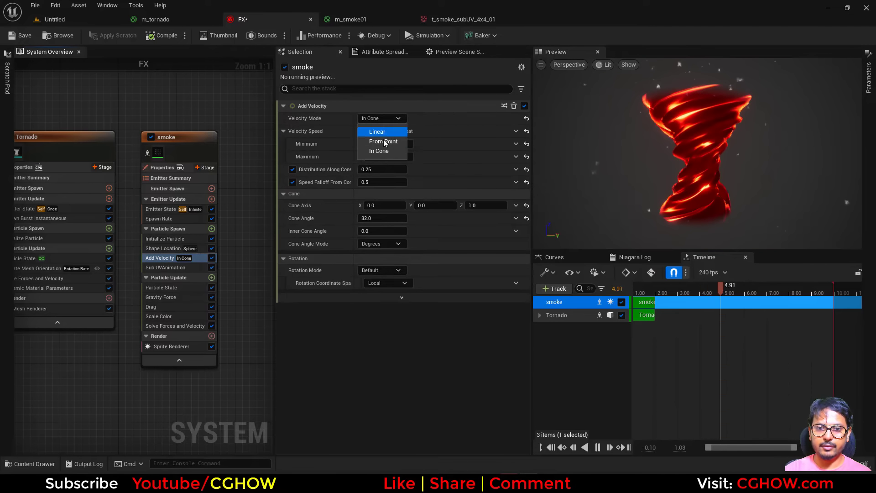
{"action": "left_click", "coordinate": [388, 143]}
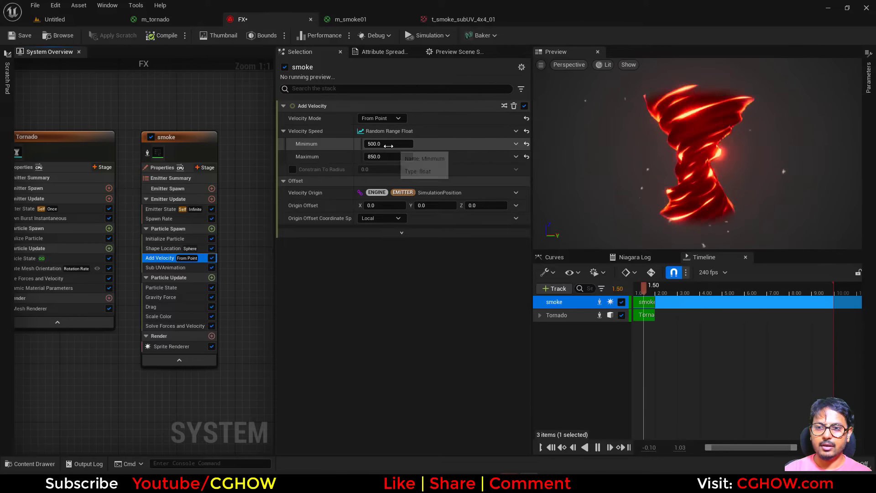
Step: Change the Shape Location primitive to Ring / Disc
{"action": "left_click", "coordinate": [163, 249]}
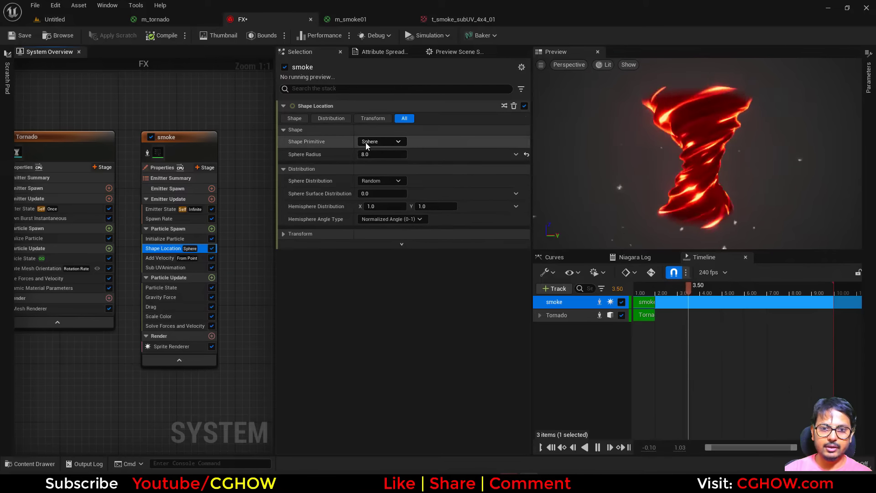
{"action": "left_click", "coordinate": [372, 142]}
{"action": "left_click", "coordinate": [390, 193]}
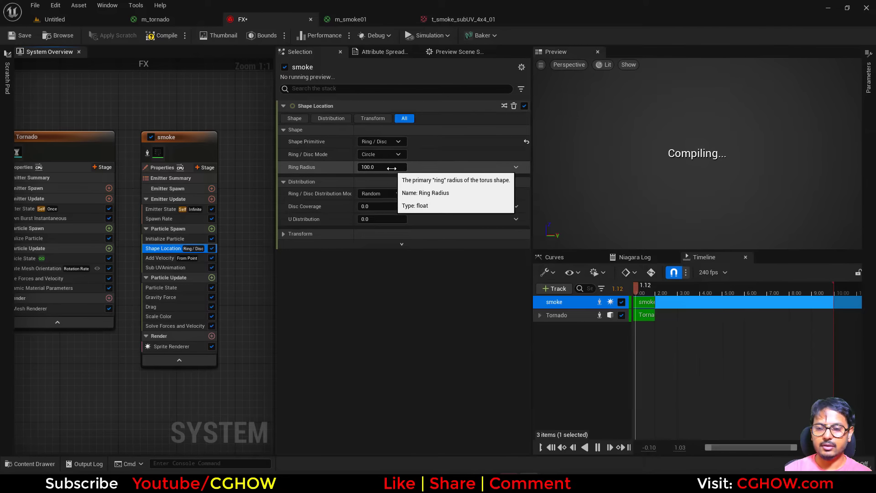
Step: Set the Initialize Particle uniform sprite size to a minimum of 100 and maximum of 150
{"action": "left_click", "coordinate": [181, 241]}
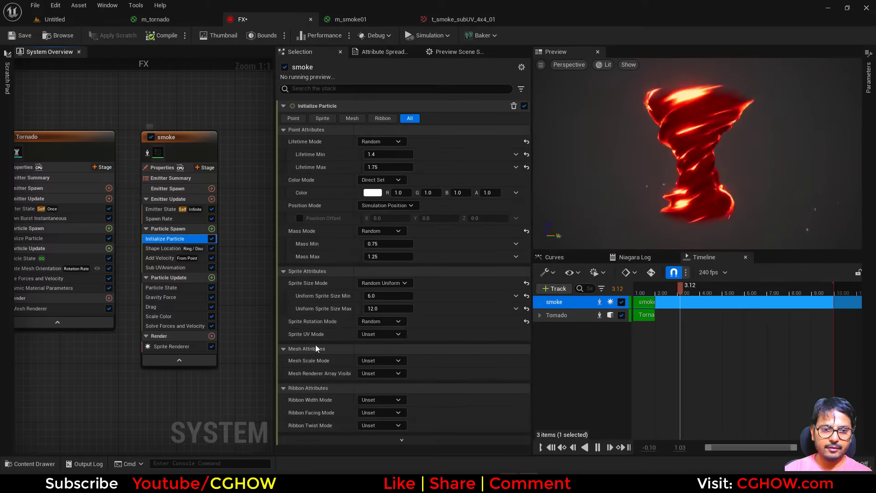
{"action": "left_click", "coordinate": [388, 308]}
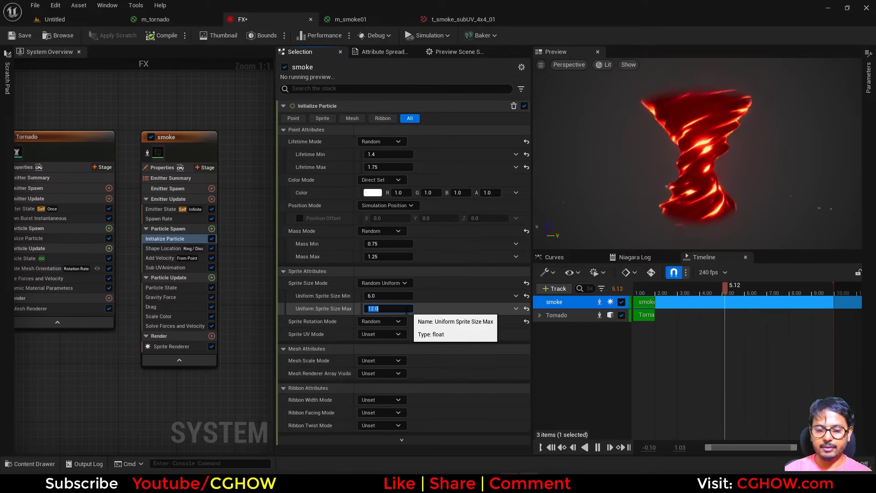
{"action": "type", "text": "150"}
{"action": "left_click", "coordinate": [388, 296]}
{"action": "type", "text": "100"}
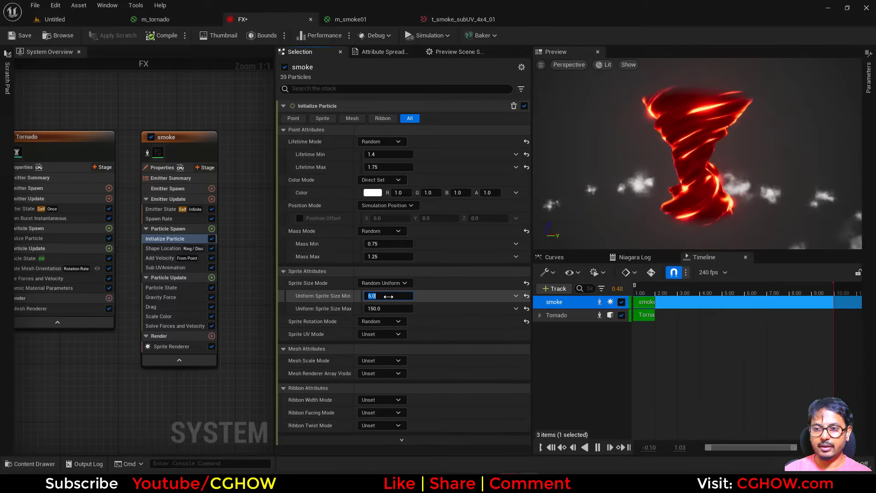
Step: Set the Gravity Force Z value to 10
{"action": "left_click", "coordinate": [167, 297]}
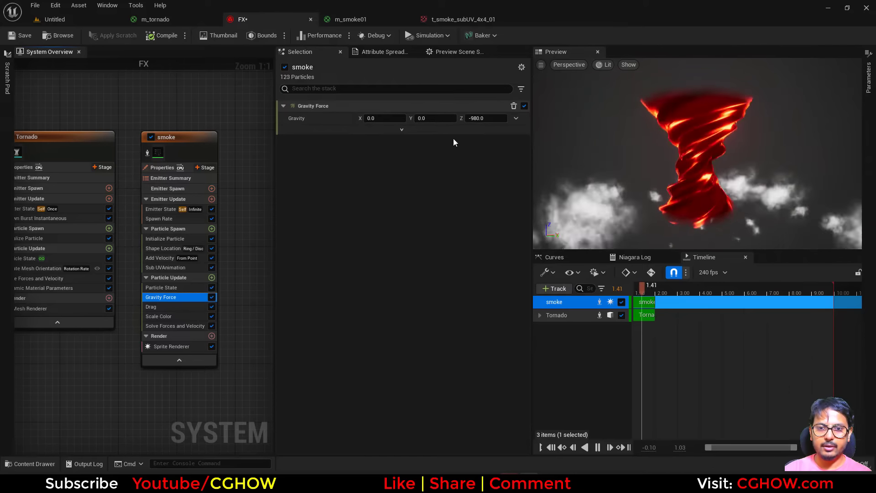
{"action": "type", "text": "10"}
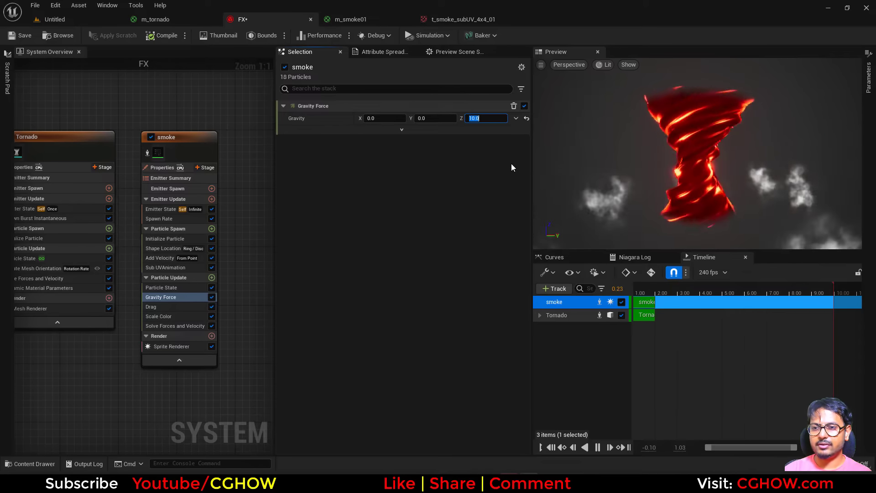
{"action": "key", "text": "Return"}
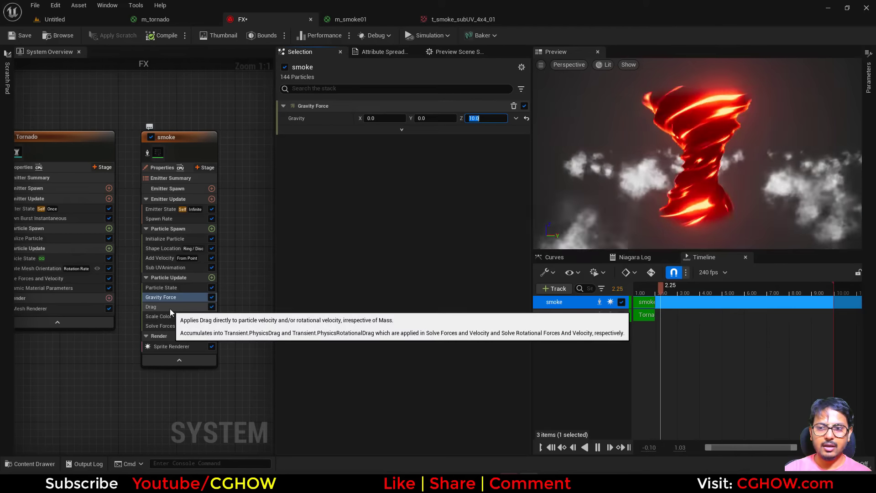
Step: Drive the Drag module's drag value with a Float from Curve
{"action": "left_click", "coordinate": [169, 309]}
{"action": "left_click", "coordinate": [510, 121]}
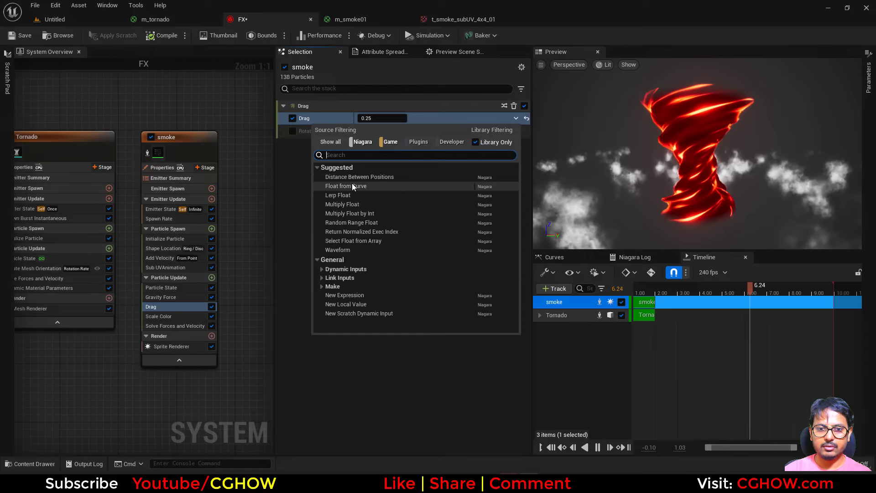
{"action": "left_click", "coordinate": [352, 186]}
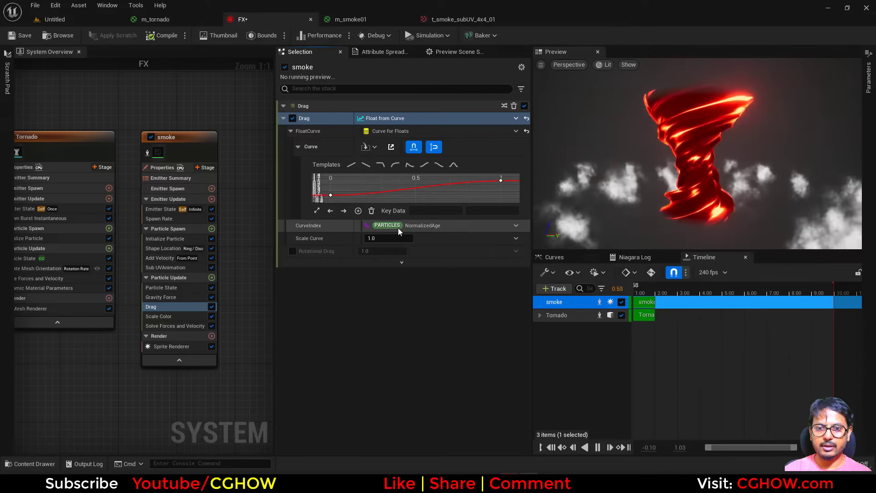
Step: Set the Add Velocity speed range to a minimum of 100 and maximum of 200
{"action": "left_click", "coordinate": [160, 248]}
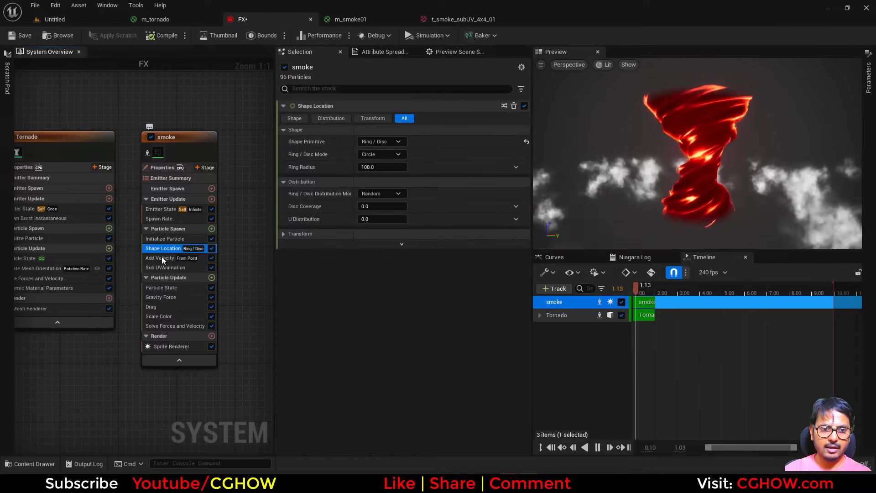
{"action": "left_click", "coordinate": [161, 258]}
{"action": "left_click", "coordinate": [388, 143]}
{"action": "type", "text": "10"}
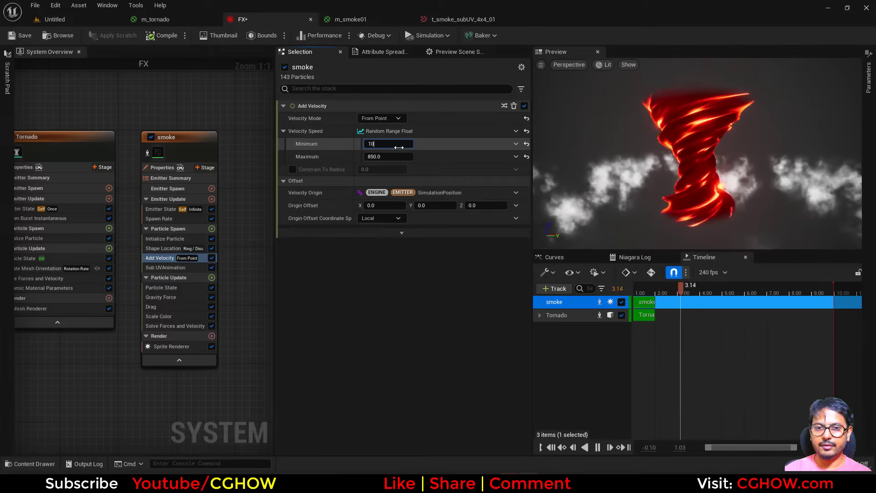
{"action": "type", "text": "0"}
{"action": "key", "text": "Tab"}
{"action": "type", "text": "200"}
{"action": "key", "text": "Return"}
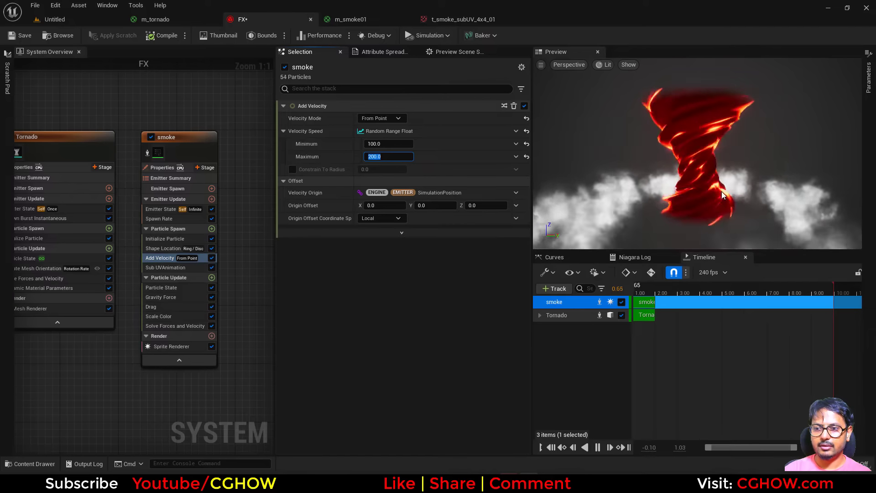
Step: Set the Shape Location ring radius to 20
{"action": "left_click", "coordinate": [185, 248]}
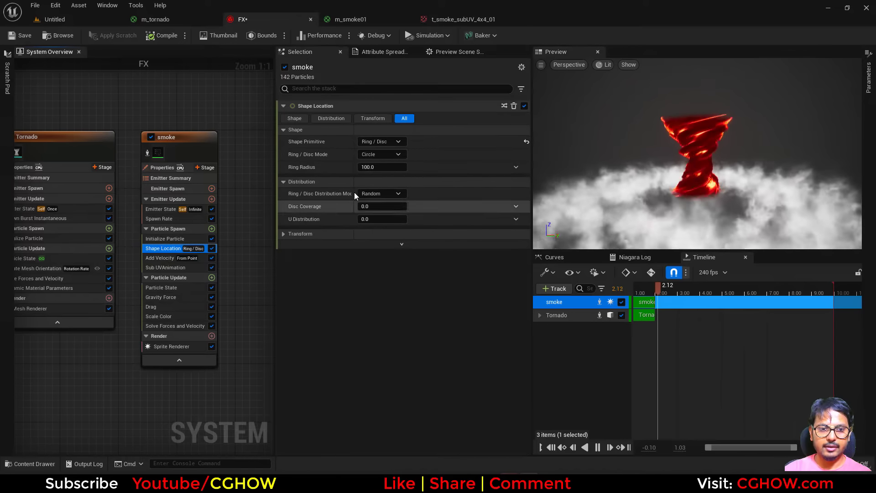
{"action": "left_click", "coordinate": [383, 167]}
{"action": "type", "text": "20"}
{"action": "key", "text": "Return"}
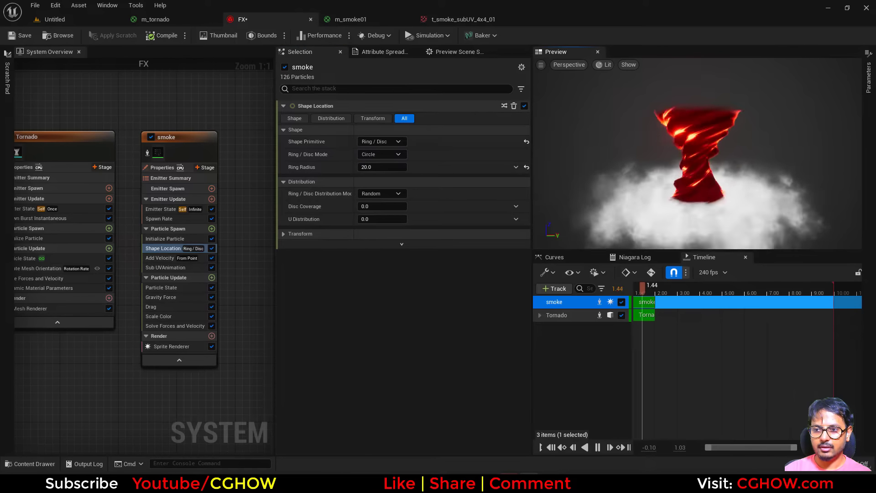
Step: Reduce the uniform sprite size to a maximum of 60 and minimum of 40
{"action": "left_click", "coordinate": [168, 238]}
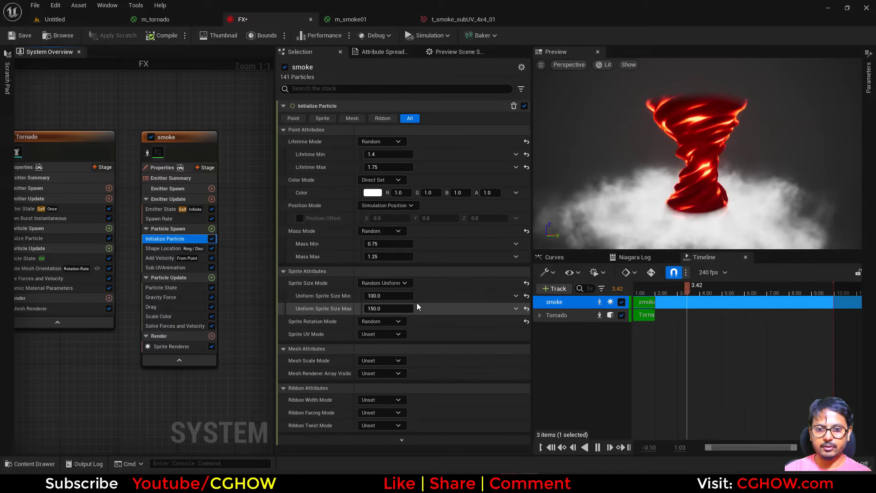
{"action": "left_click", "coordinate": [388, 309]}
{"action": "type", "text": "60"}
{"action": "key", "text": "Return"}
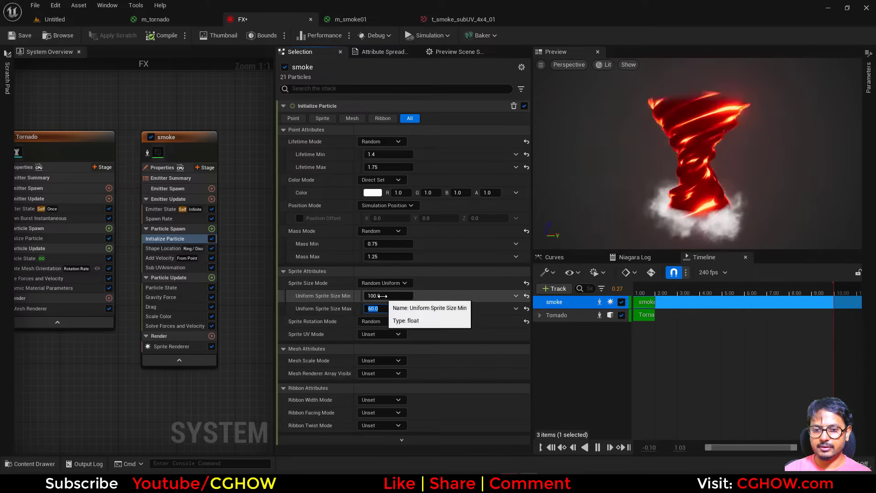
{"action": "left_click", "coordinate": [382, 296]}
{"action": "type", "text": "40"}
{"action": "key", "text": "Return"}
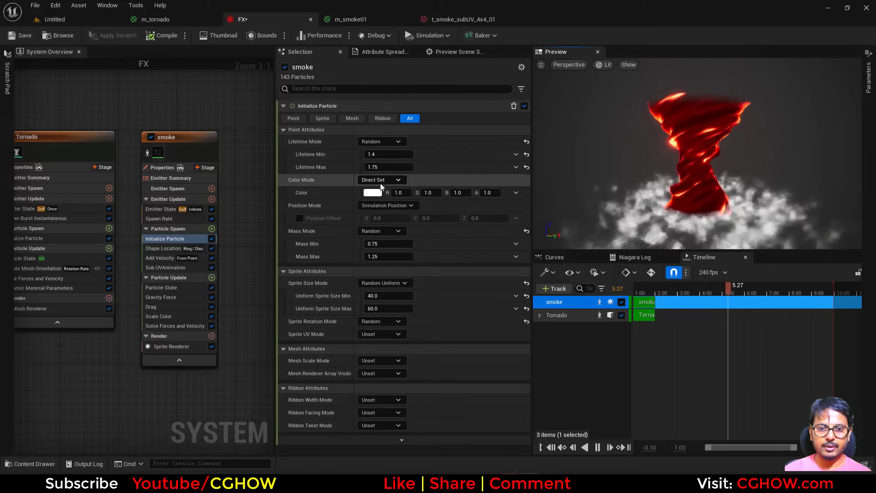
Step: Set the smoke particle color to a dark red in the color picker
{"action": "left_click", "coordinate": [372, 192]}
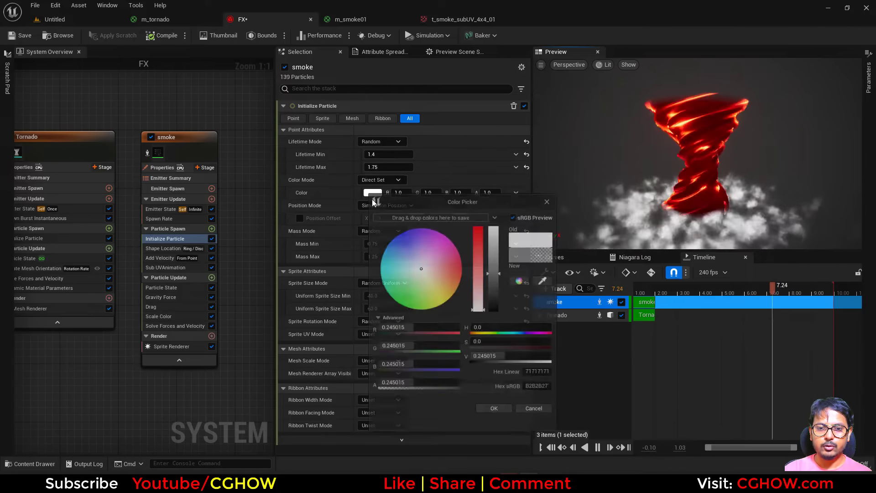
{"action": "left_click", "coordinate": [468, 278]}
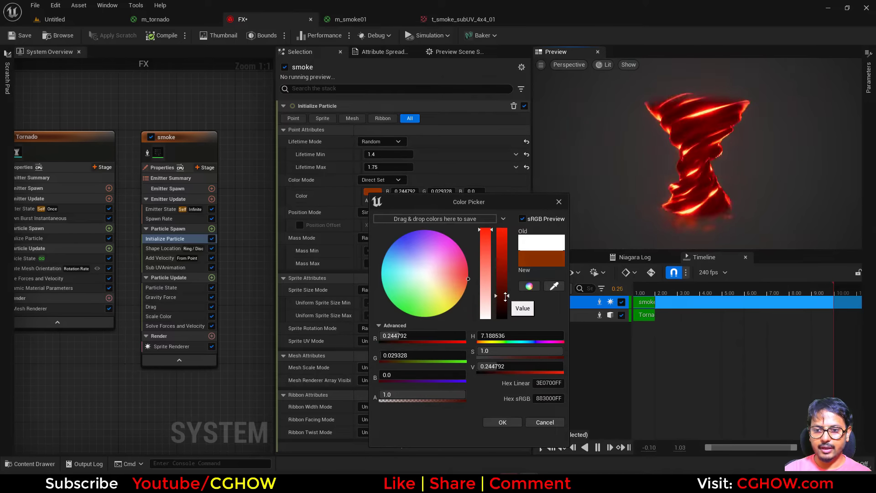
{"action": "left_click", "coordinate": [468, 283]}
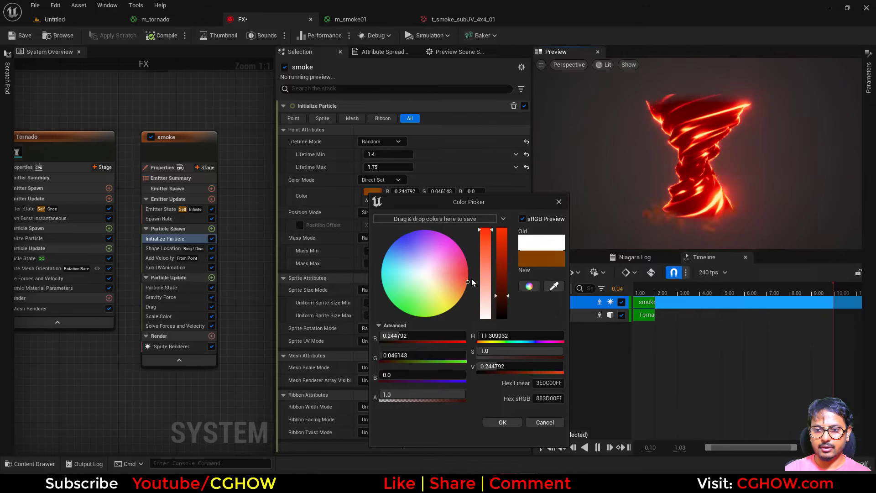
{"action": "left_click", "coordinate": [501, 422]}
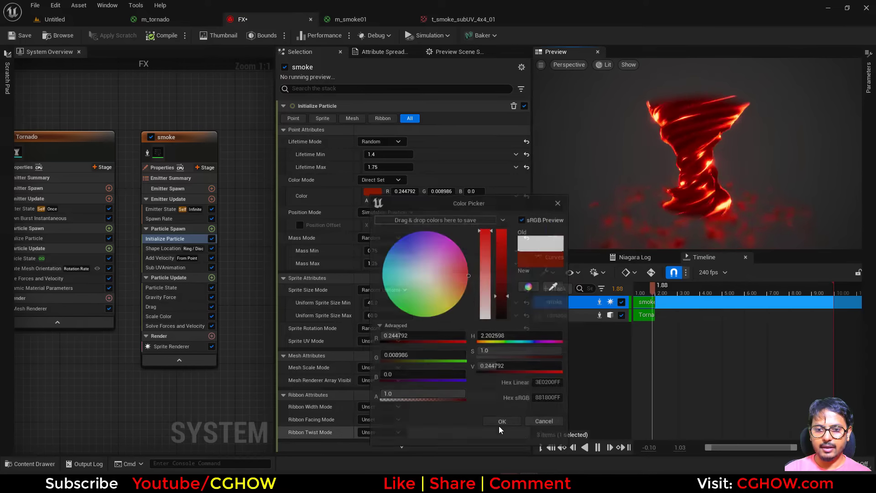
Step: Switch the color mode to Random Hue/Saturation/Value, enabling saturation, value and alpha ranges with the minimum set to 0
{"action": "left_click", "coordinate": [382, 180]}
{"action": "left_click", "coordinate": [390, 223]}
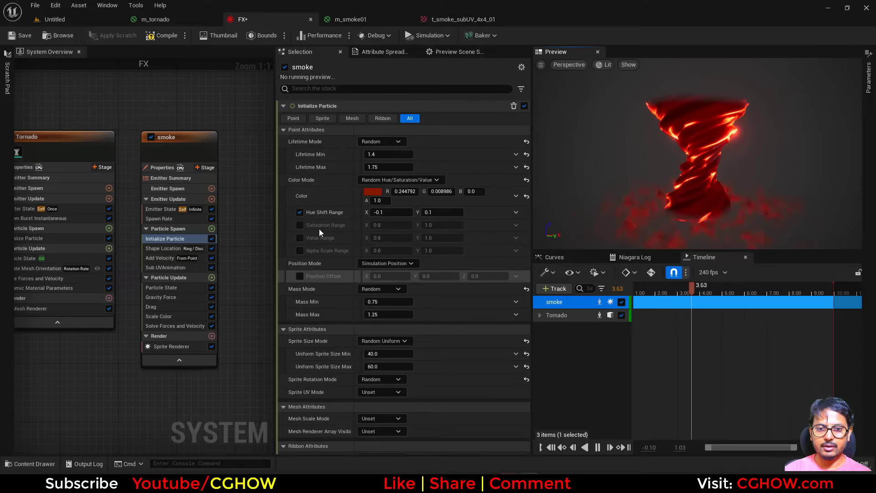
{"action": "left_click", "coordinate": [301, 213]}
{"action": "left_click", "coordinate": [299, 225]}
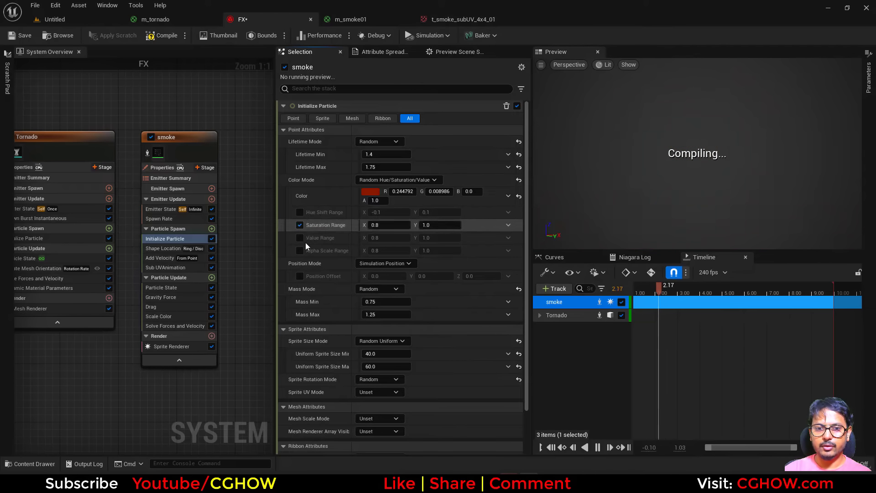
{"action": "left_click", "coordinate": [299, 238]}
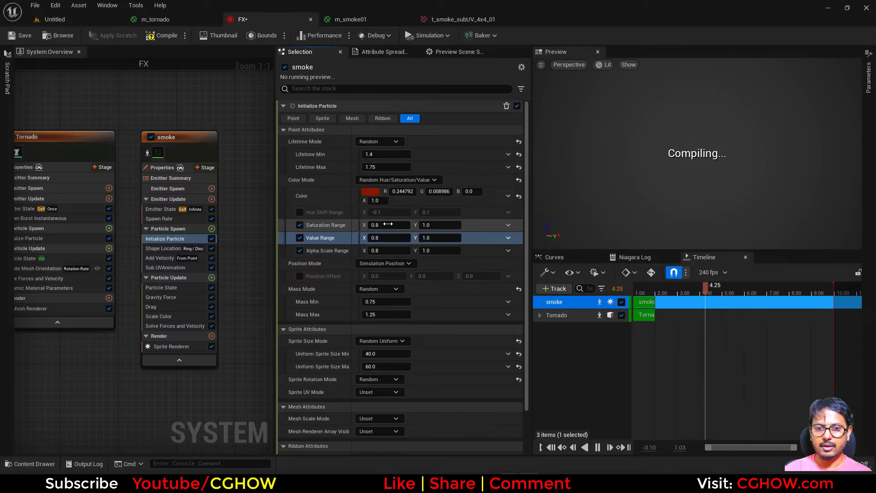
{"action": "type", "text": "0"}
{"action": "key", "text": "Return"}
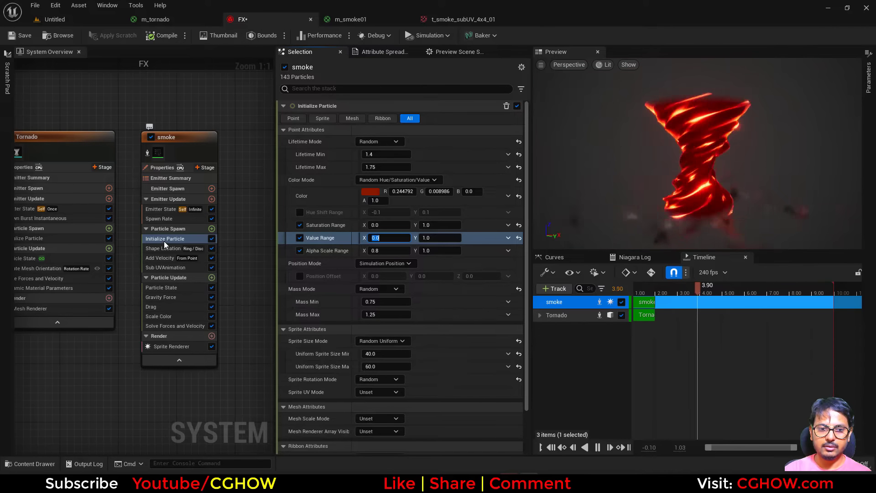
Step: Set the Drag module's scale curve to 20
{"action": "left_click", "coordinate": [160, 307]}
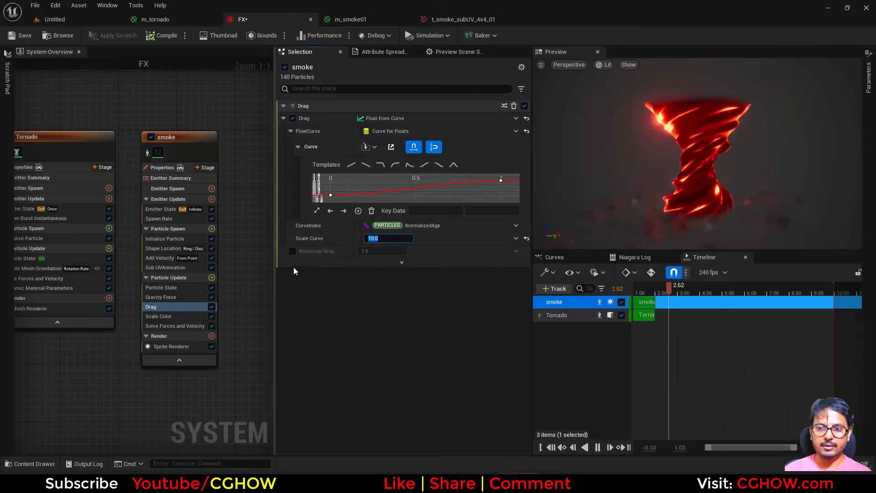
{"action": "type", "text": "20"}
{"action": "key", "text": "Return"}
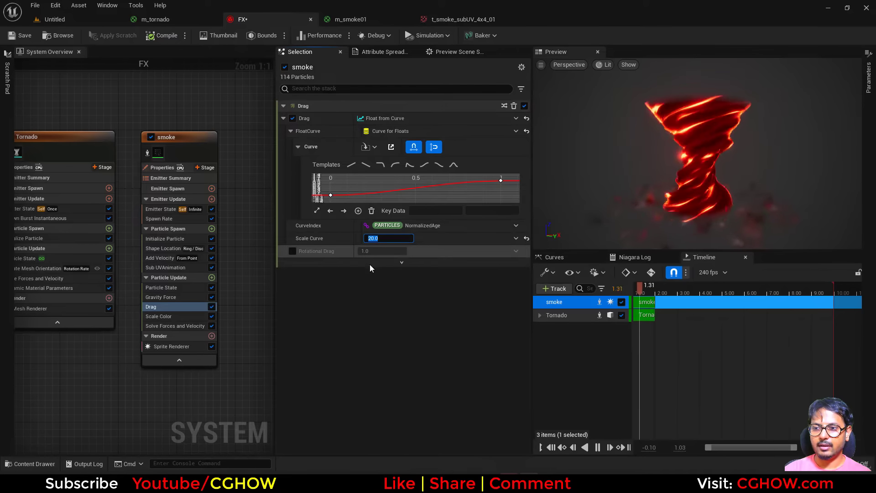
Step: Set the uniform sprite size to a minimum of 100 and maximum of 150
{"action": "left_click", "coordinate": [163, 239]}
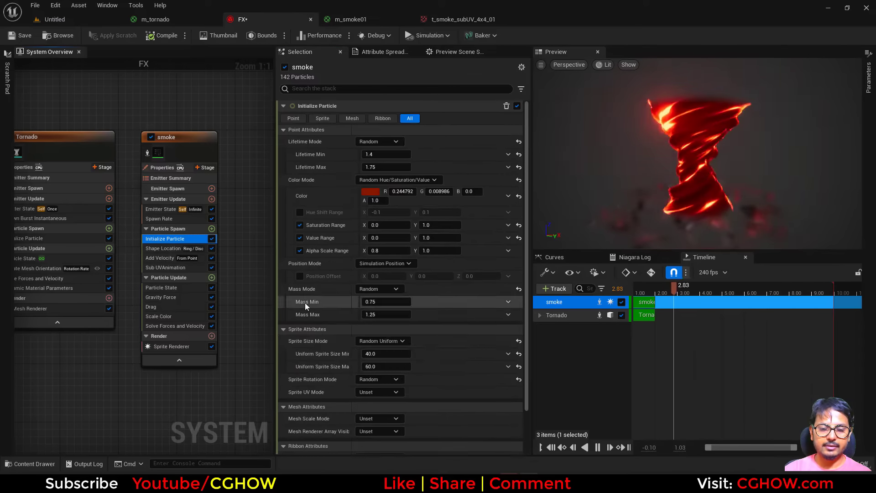
{"action": "left_click", "coordinate": [388, 366]}
{"action": "type", "text": "150"}
{"action": "left_click", "coordinate": [380, 354]}
{"action": "type", "text": "10"}
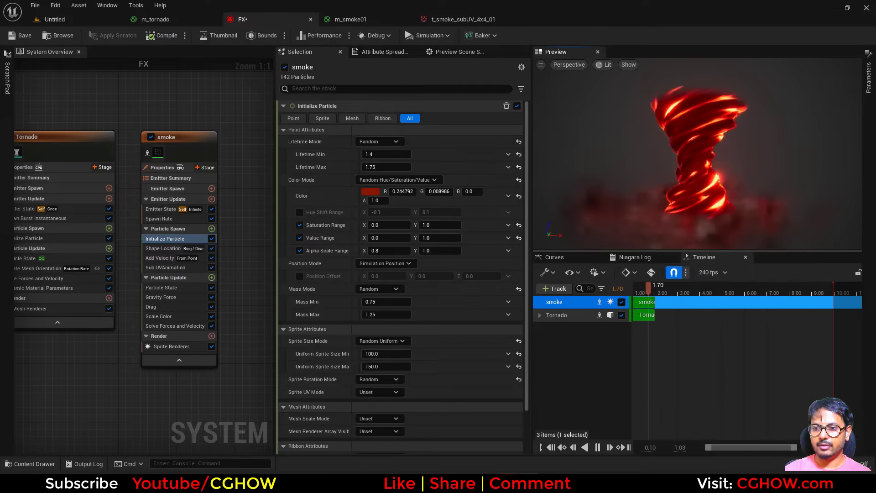
Step: Apply a curve template to the Scale Color alpha curve and fit the curve to view
{"action": "left_click", "coordinate": [160, 316]}
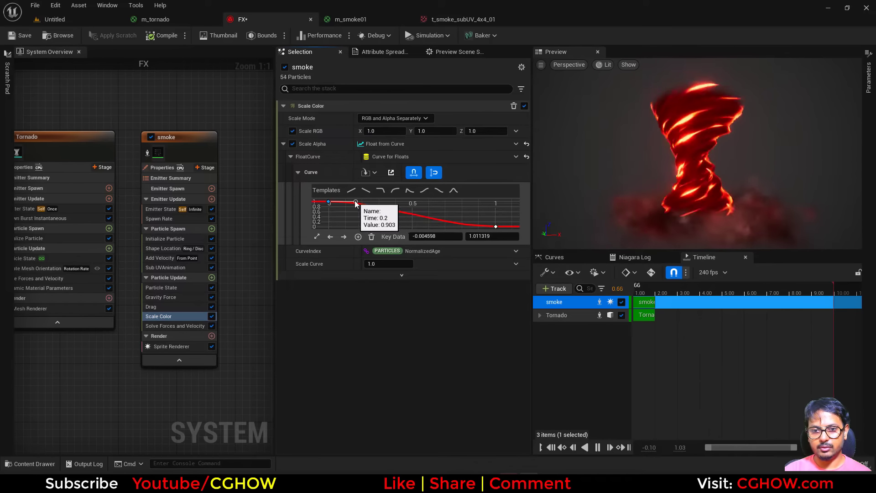
{"action": "left_click", "coordinate": [453, 190]}
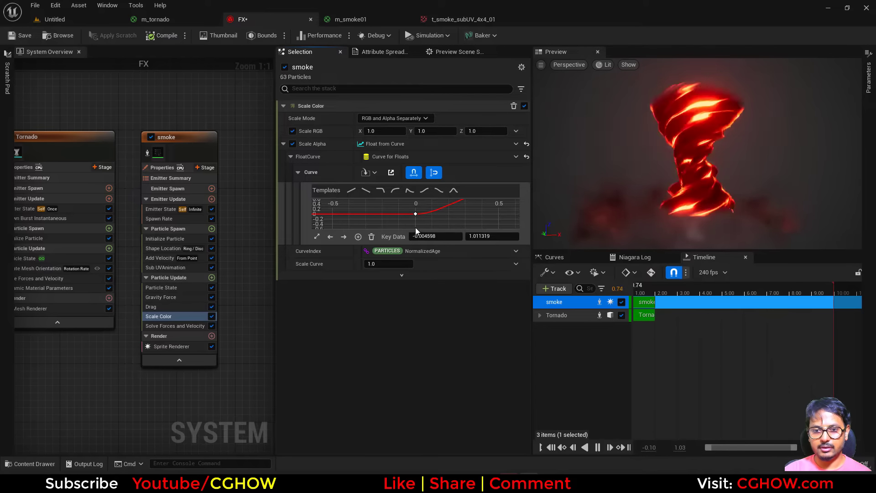
{"action": "left_click", "coordinate": [316, 237]}
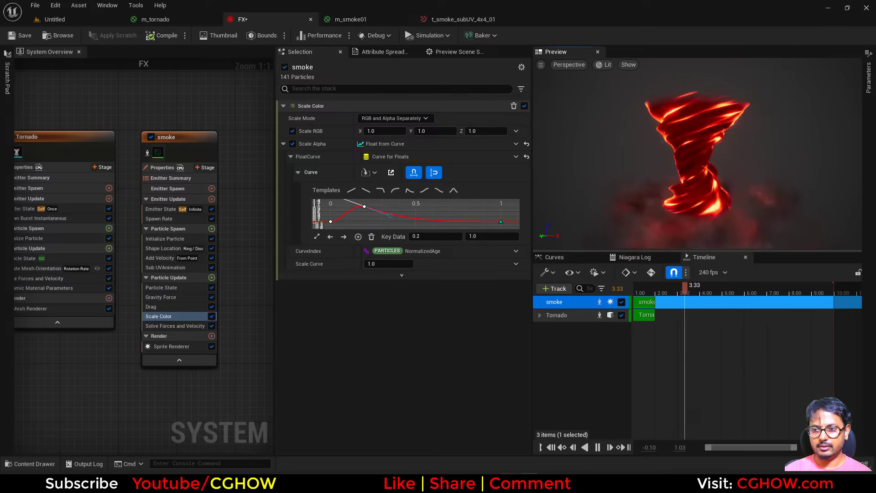
Step: Set the saturation range minimum to 1 in Initialize Particle
{"action": "left_click", "coordinate": [165, 238]}
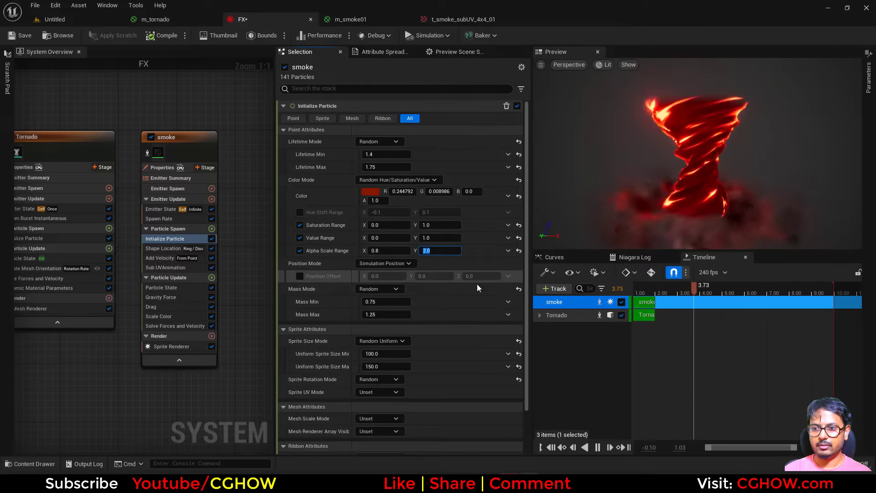
{"action": "left_click", "coordinate": [382, 225]}
{"action": "type", "text": "1"}
{"action": "key", "text": "Return"}
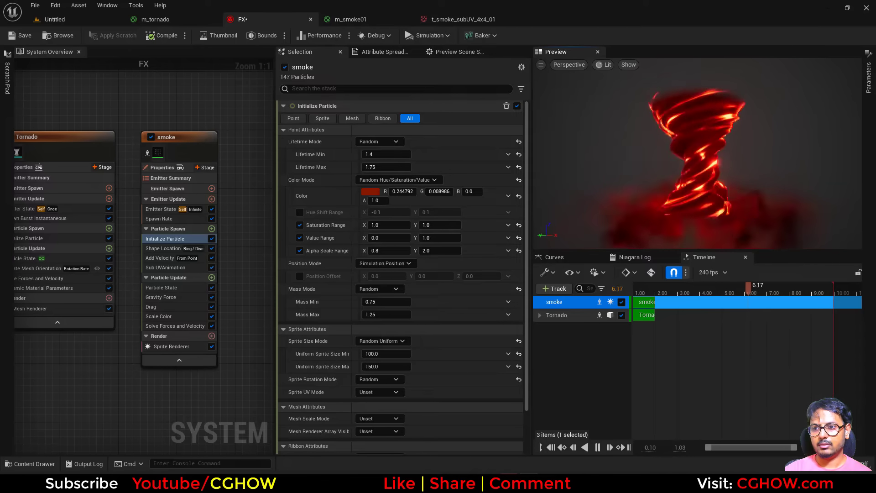
Step: Check the reference tornado video in the browser, then set the alpha scale range to 0.2 minimum and 1 maximum
{"action": "key", "text": "alt+Tab"}
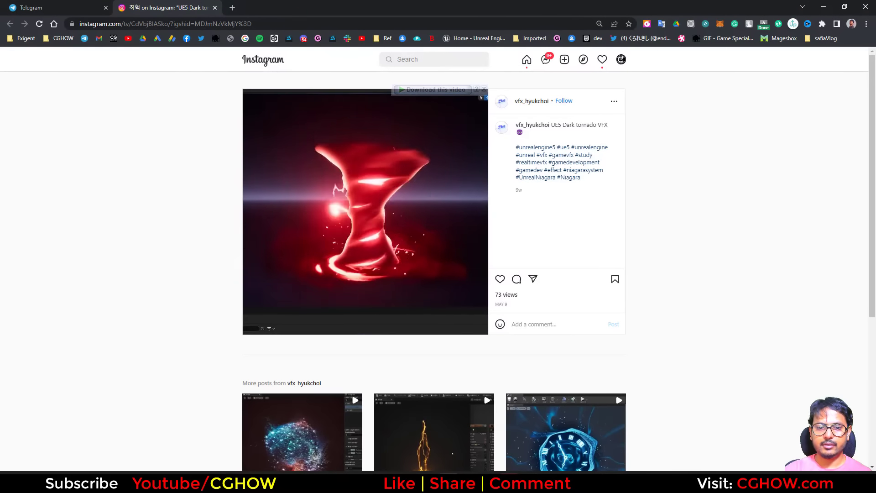
{"action": "key", "text": "alt+Tab"}
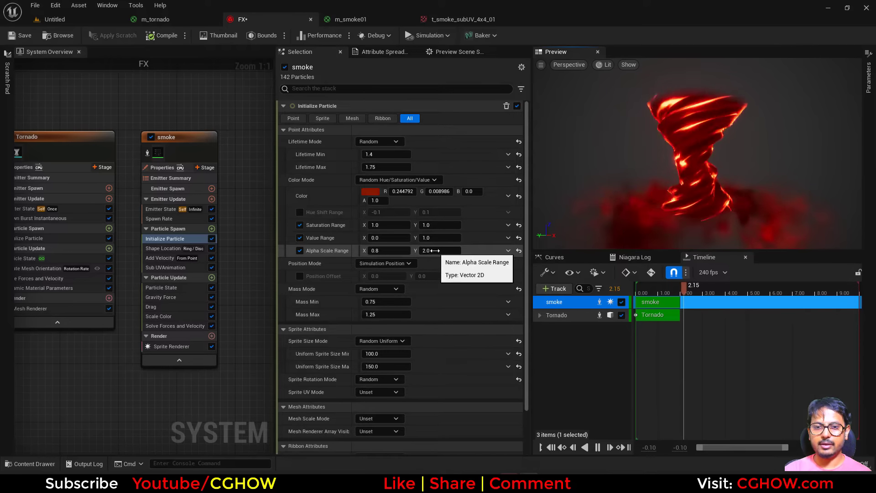
{"action": "type", "text": "0.2"}
{"action": "key", "text": "Return"}
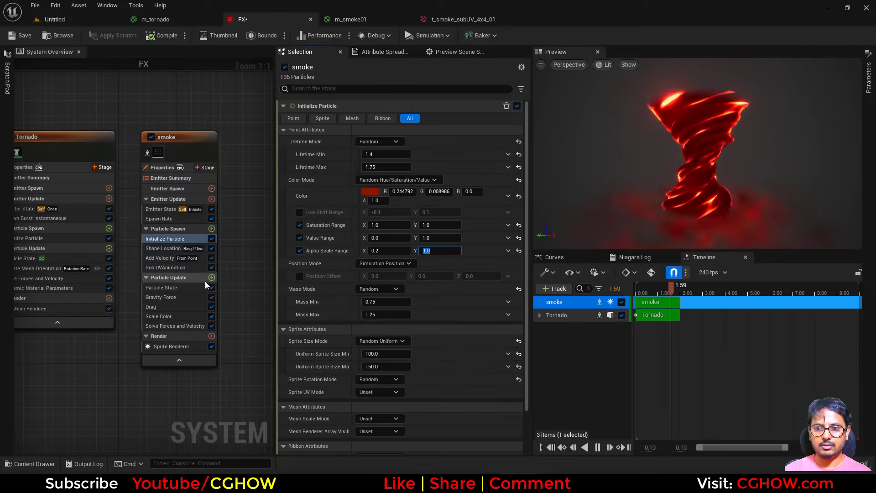
Step: Set the Add Velocity speed to a minimum of 50 and maximum of 150
{"action": "left_click", "coordinate": [166, 258]}
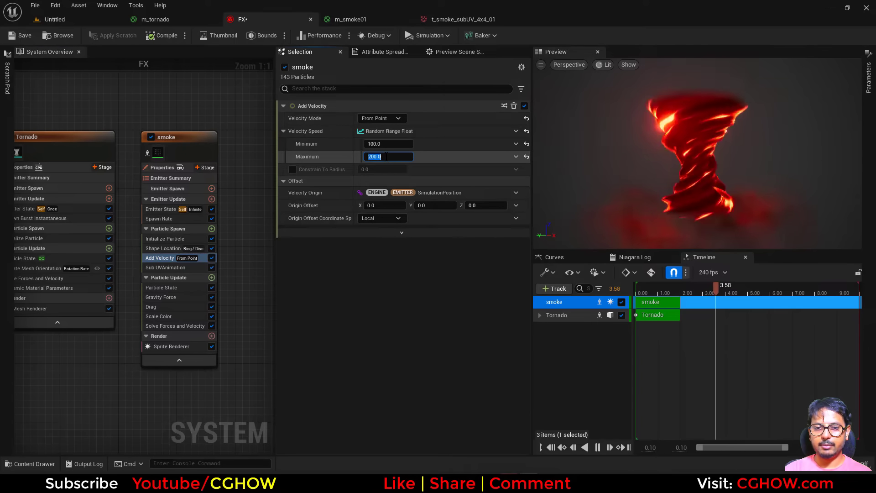
{"action": "type", "text": "150"}
{"action": "key", "text": "Return"}
{"action": "left_click", "coordinate": [385, 144]}
{"action": "type", "text": "0"}
{"action": "key", "text": "Return"}
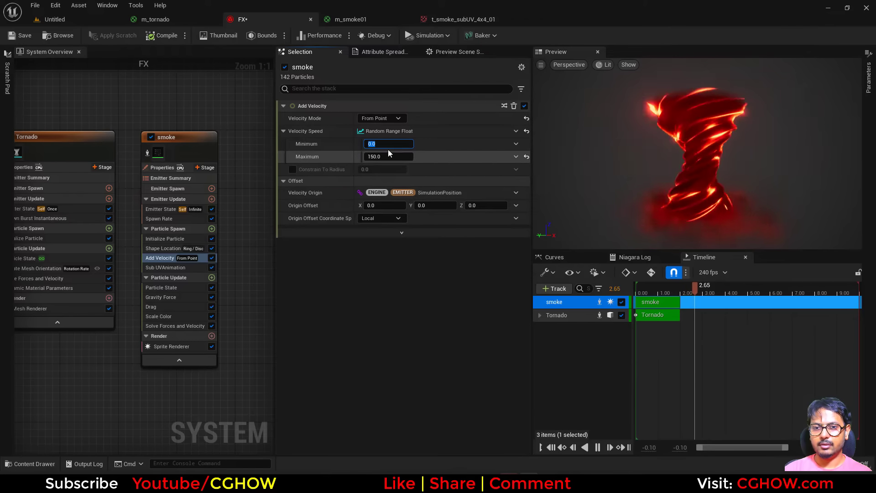
{"action": "key", "text": "Return"}
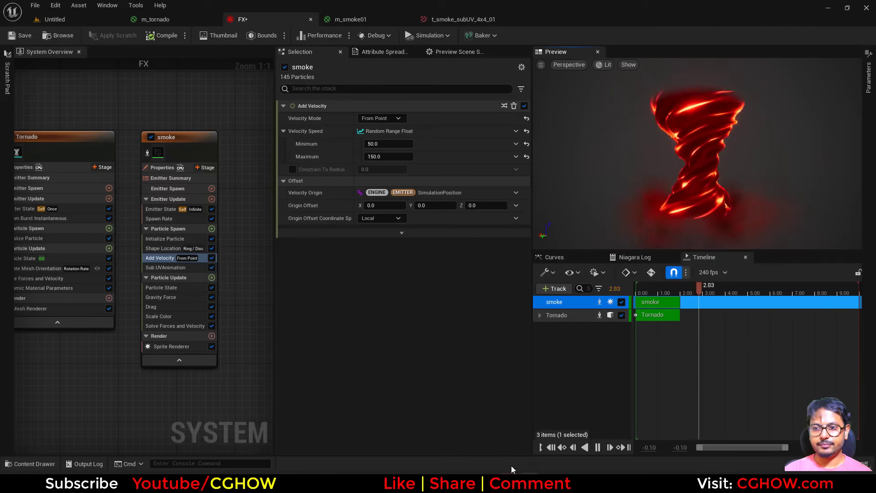
Step: Add a Vortex Velocity module to the smoke emitter
{"action": "left_click", "coordinate": [212, 228]}
{"action": "type", "text": "vor"}
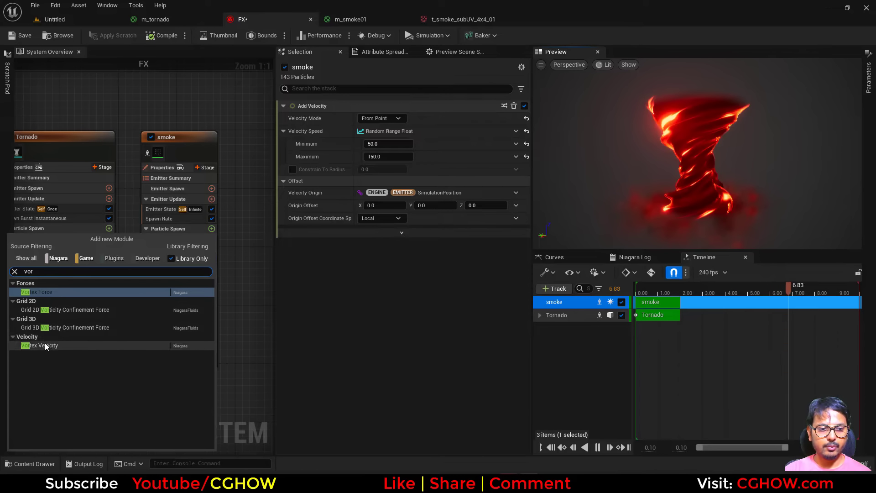
{"action": "left_click", "coordinate": [46, 347]}
Step: Scrub the vortex velocity amount to about -4682
{"action": "left_click", "coordinate": [501, 138]}
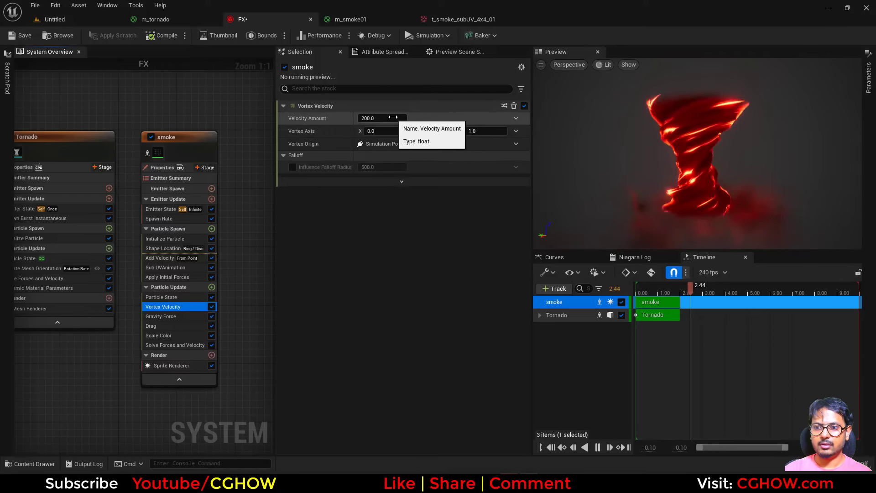
{"action": "left_click_drag", "start_coordinate": [393, 117], "coordinate": [353, 119]}
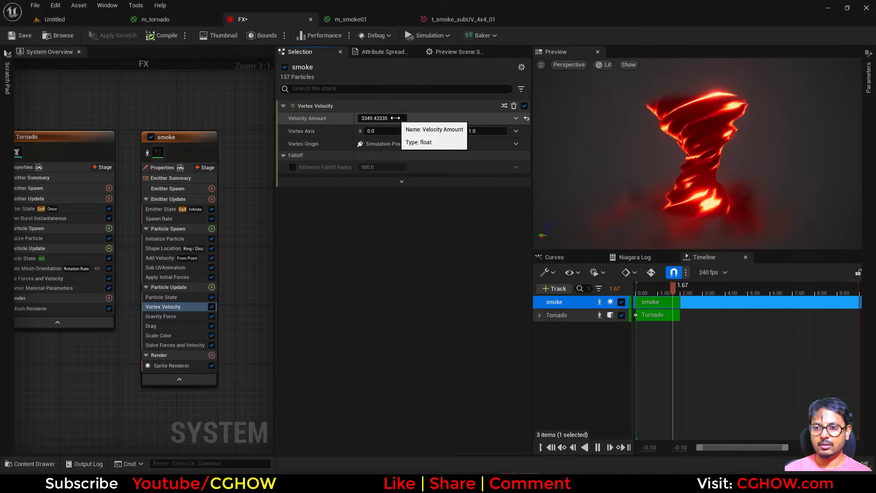
{"action": "left_click_drag", "start_coordinate": [368, 117], "coordinate": [387, 117]}
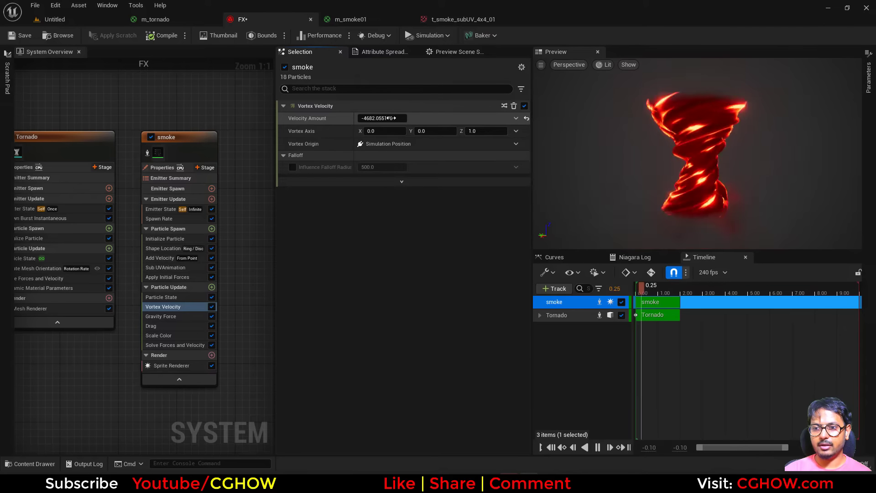
{"action": "left_click_drag", "start_coordinate": [597, 160], "coordinate": [753, 160]}
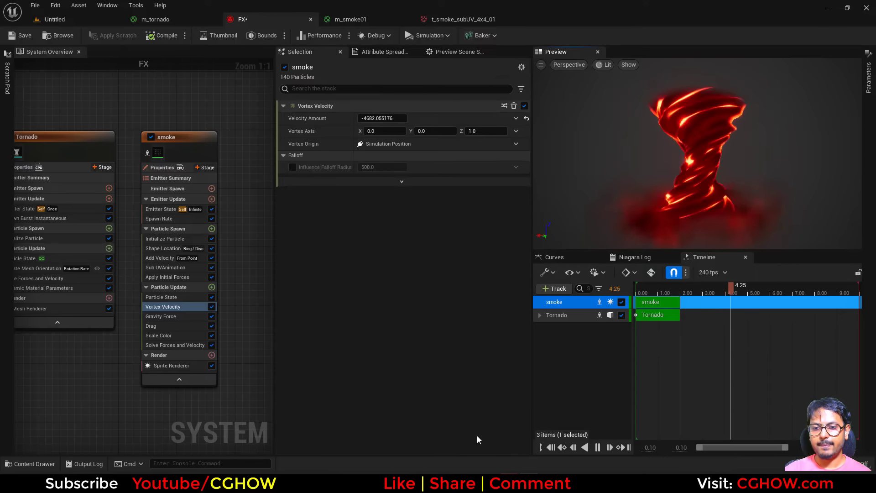
{"action": "left_click", "coordinate": [453, 482]}
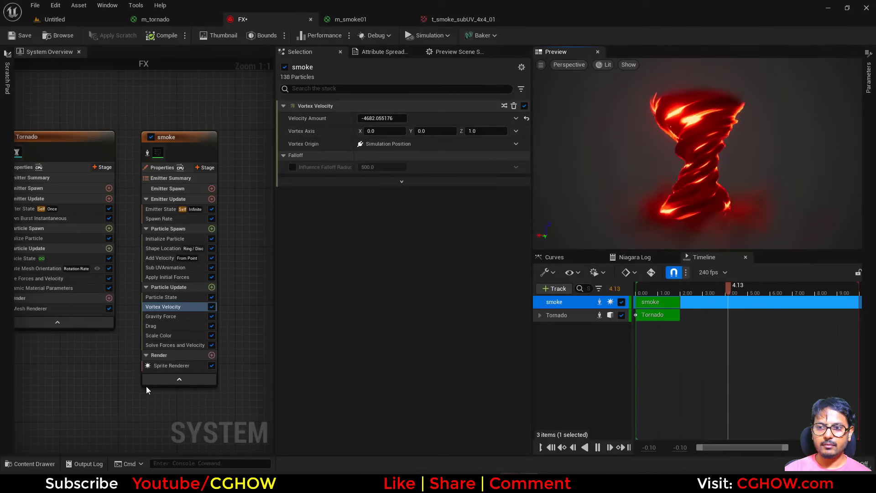
Step: Select the Tornado emitter and set its glow_noise dynamic parameter to about 706378
{"action": "right_click_drag", "start_coordinate": [81, 355], "coordinate": [129, 299]}
{"action": "left_click", "coordinate": [128, 301]}
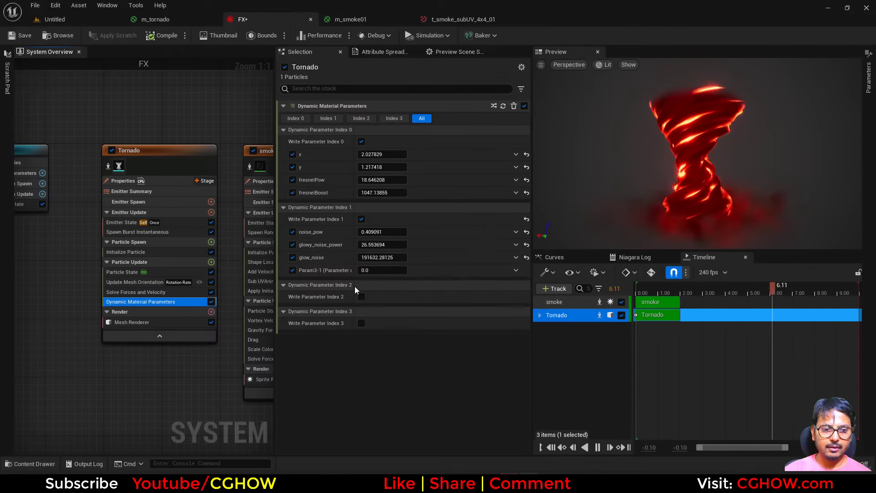
{"action": "mouse_move", "coordinate": [382, 258]}
{"action": "left_mouse_down"}
{"action": "mouse_move", "coordinate": [402, 257]}
{"action": "mouse_move", "coordinate": [381, 257]}
{"action": "left_mouse_up"}
{"action": "right_click_drag", "start_coordinate": [147, 388], "coordinate": [54, 382]}
{"action": "right_click_drag", "start_coordinate": [118, 393], "coordinate": [32, 392]}
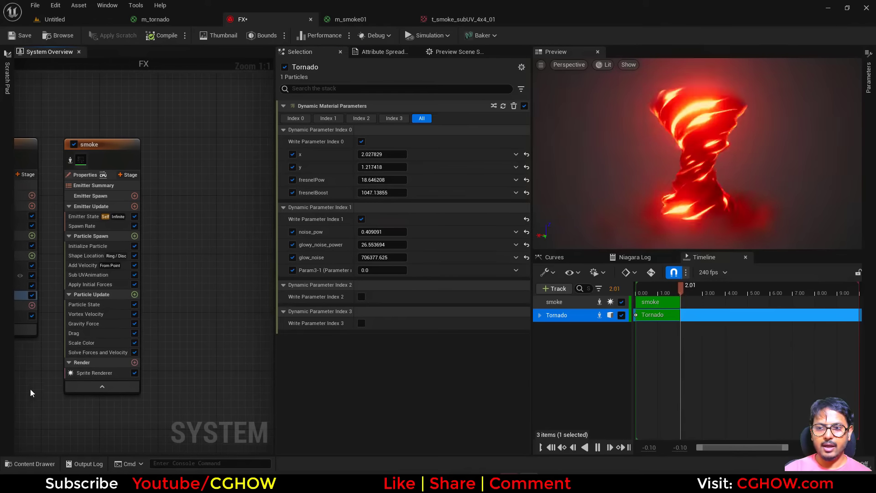
Step: Duplicate the smoke emitter and rename the copy sparks
{"action": "right_click", "coordinate": [160, 133]}
{"action": "left_click", "coordinate": [134, 148]}
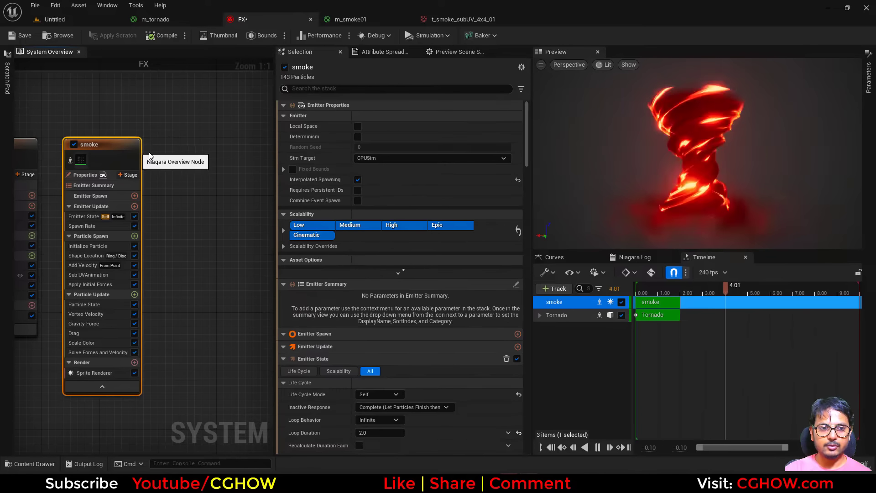
{"action": "left_click", "coordinate": [176, 141]}
{"action": "key", "text": "ctrl+v"}
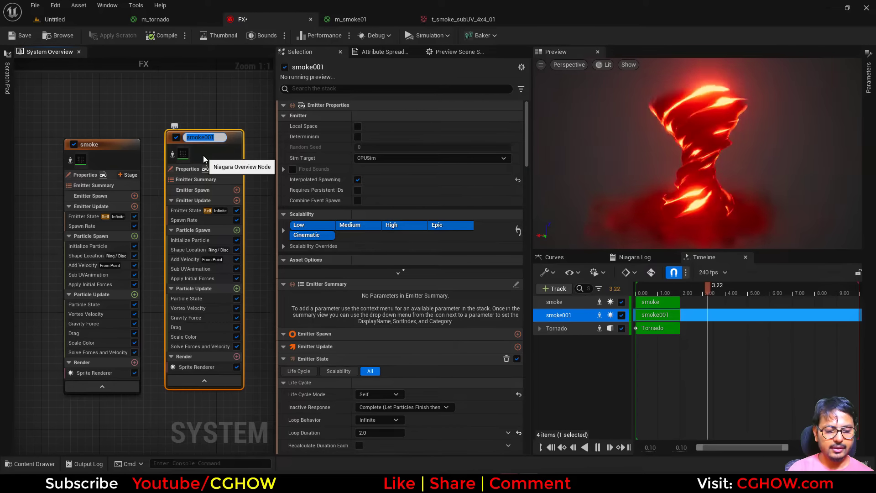
{"action": "type", "text": "sparks"}
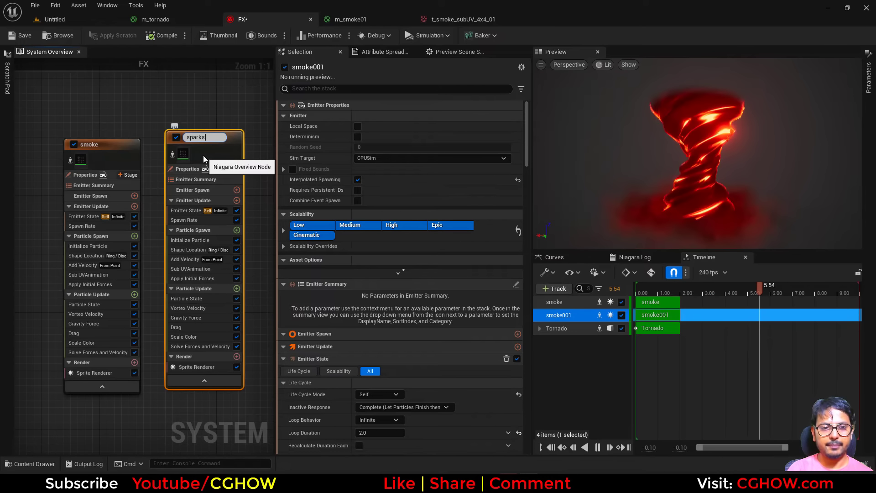
{"action": "key", "text": "Return"}
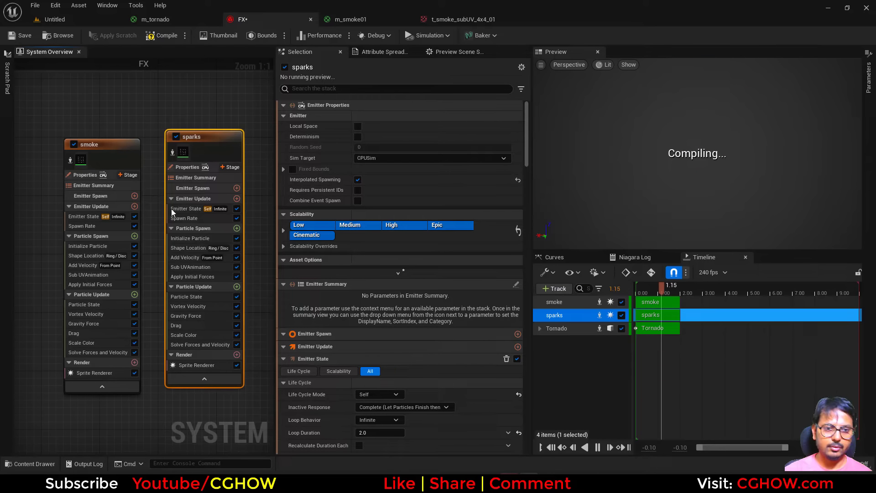
Step: Assign the M_Radial material to the sparks emitter's sprite renderer
{"action": "left_click", "coordinate": [196, 364]}
{"action": "left_click", "coordinate": [423, 131]}
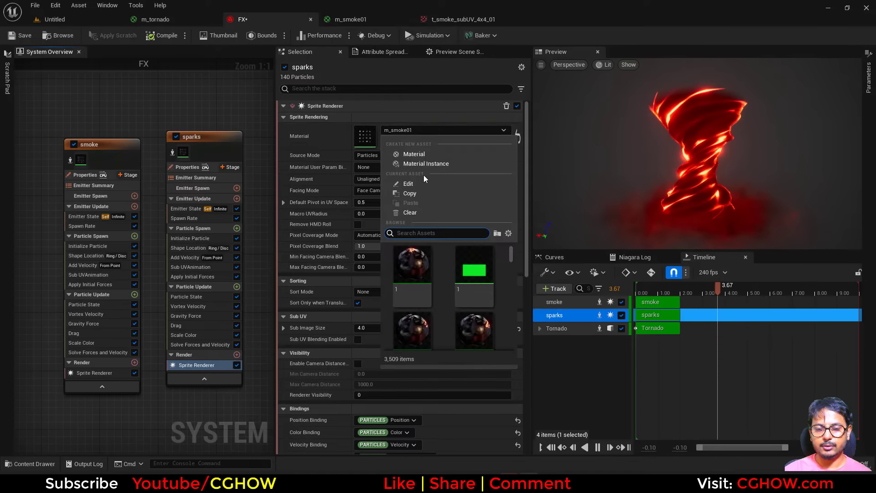
{"action": "type", "text": "radia"}
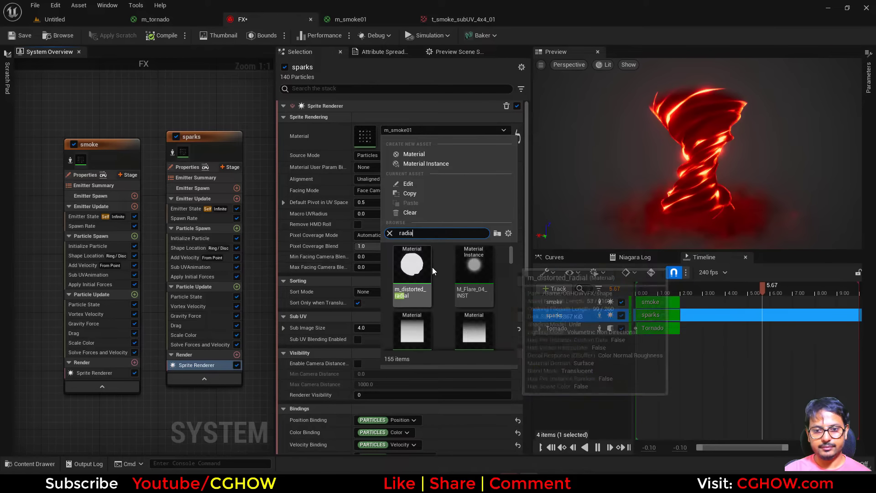
{"action": "left_click", "coordinate": [423, 319]}
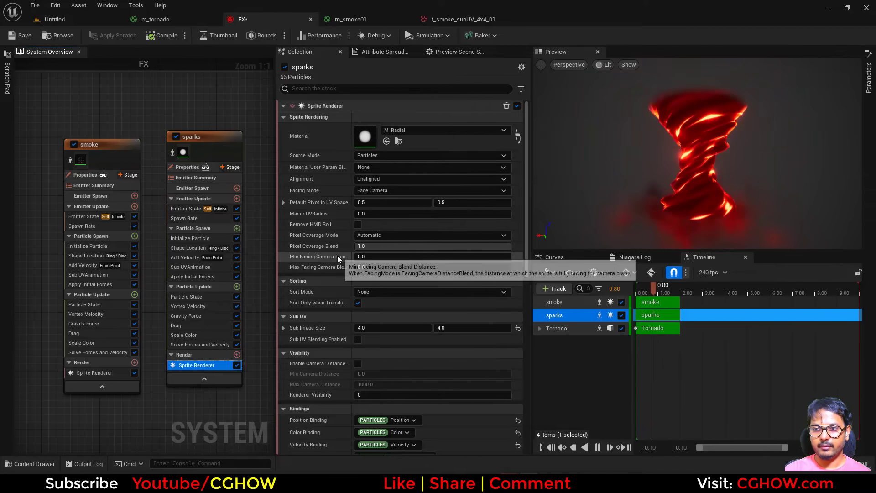
Step: Isolate the sparks emitter and delete its Sub UV Animation module
{"action": "left_click", "coordinate": [173, 152]}
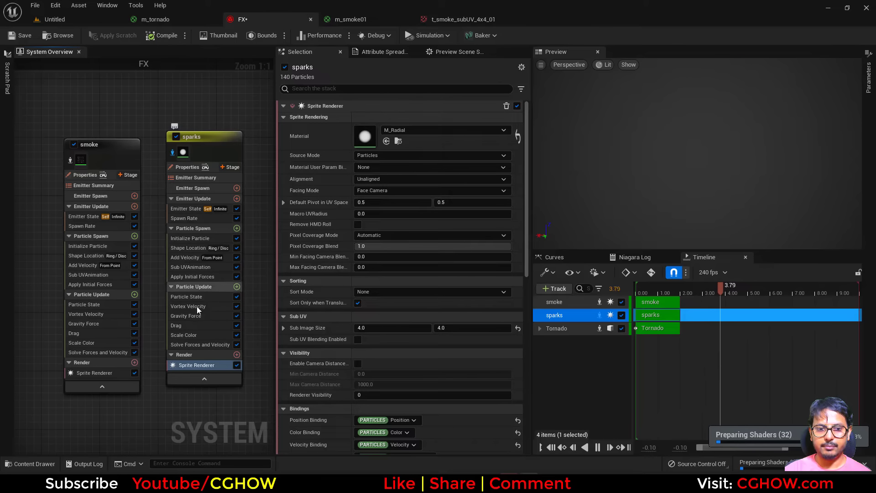
{"action": "left_click", "coordinate": [190, 268]}
{"action": "key", "text": "Delete"}
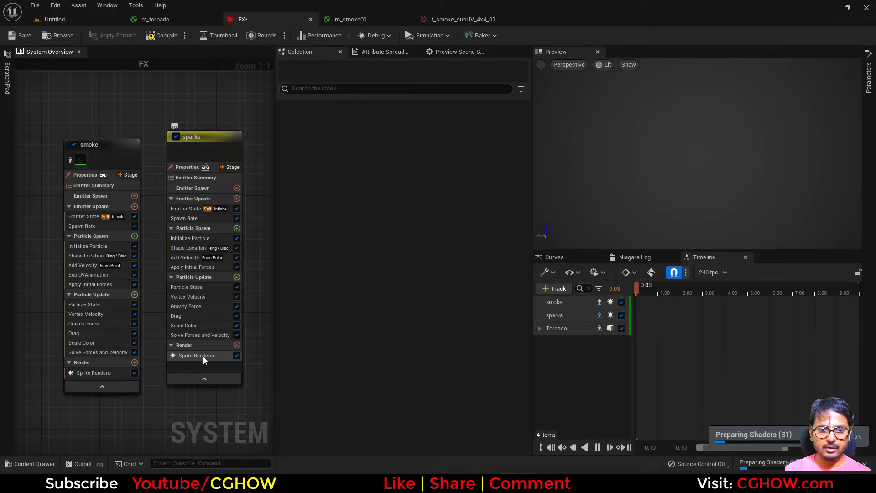
Step: Reset the sparks sprite renderer's Sub Image Size to its default
{"action": "left_click", "coordinate": [204, 358]}
{"action": "left_click", "coordinate": [517, 327]}
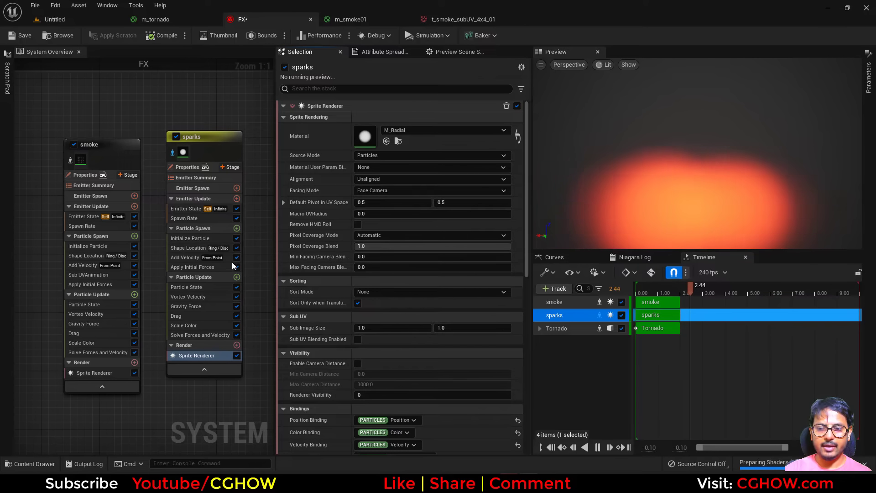
Step: Set the sparks' uniform sprite size range to 1 minimum and 5 maximum in Initialize Particle
{"action": "left_click", "coordinate": [187, 239]}
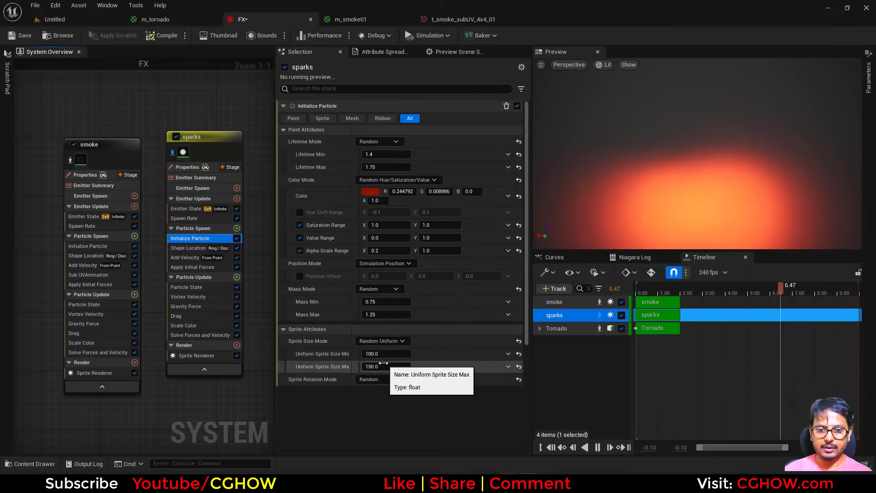
{"action": "left_click", "coordinate": [371, 366]}
{"action": "type", "text": "5"}
{"action": "left_click", "coordinate": [369, 354]}
{"action": "type", "text": "1"}
{"action": "key", "text": "Return"}
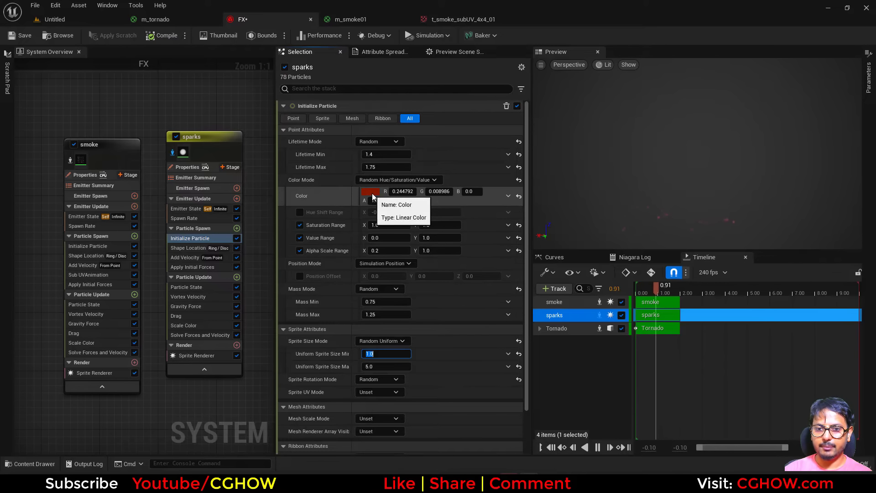
Step: Set the sparks' particle color to orange with intensity 10 and the value range maximum to 50
{"action": "left_click", "coordinate": [372, 197]}
{"action": "left_click", "coordinate": [511, 367]}
{"action": "type", "text": "10"}
{"action": "key", "text": "Return"}
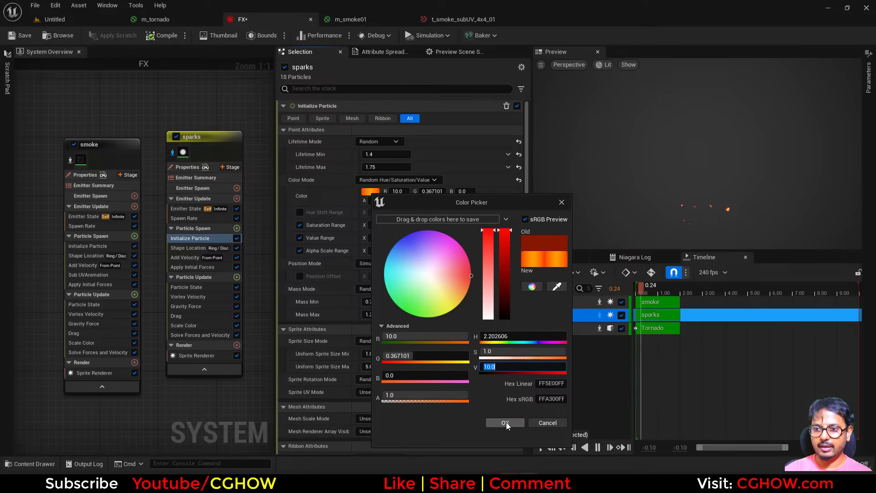
{"action": "left_click", "coordinate": [505, 423]}
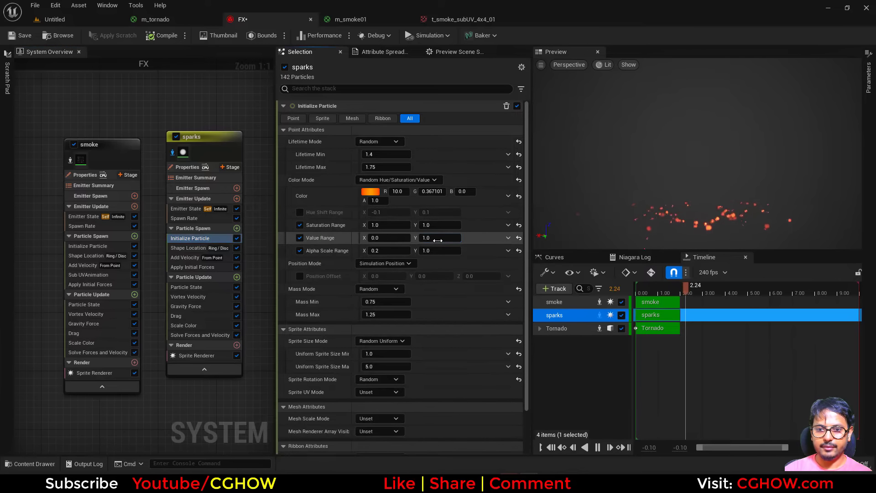
{"action": "key", "text": "Return"}
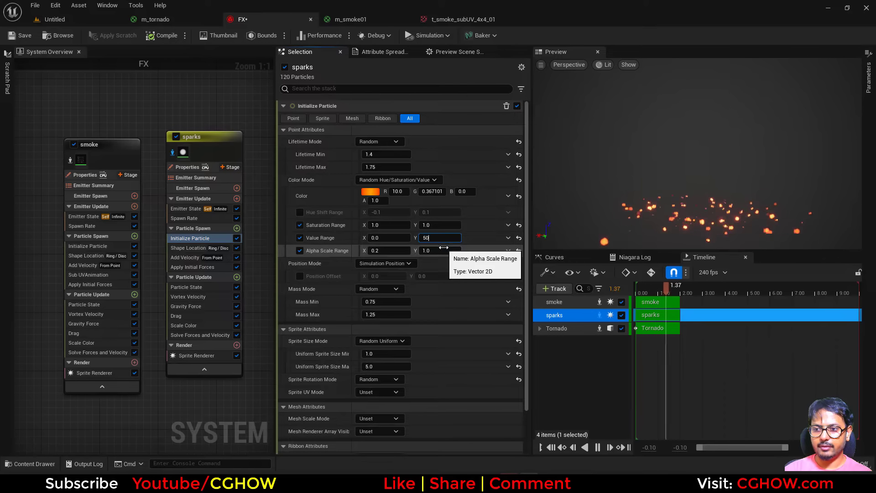
{"action": "type", "text": "50"}
Step: Adjust the sprite size range to about 0.1 to 2 and set the mass mode to Unset
{"action": "left_click", "coordinate": [381, 366]}
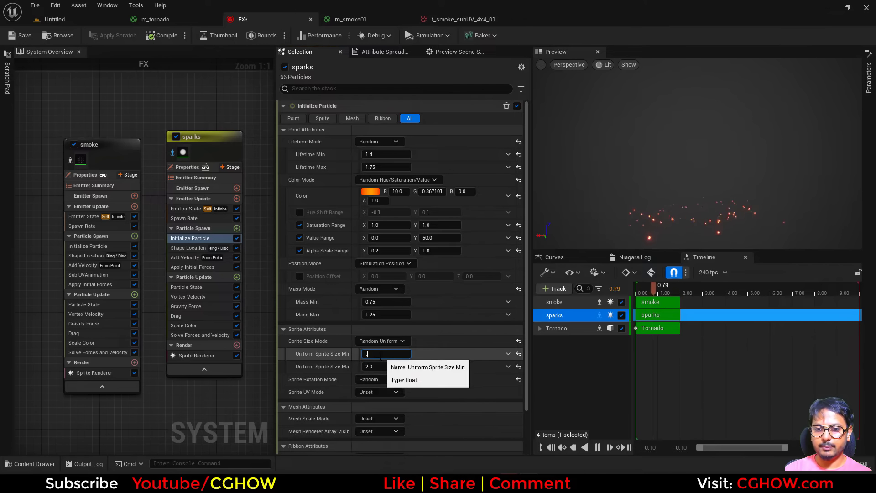
{"action": "left_click", "coordinate": [378, 289]}
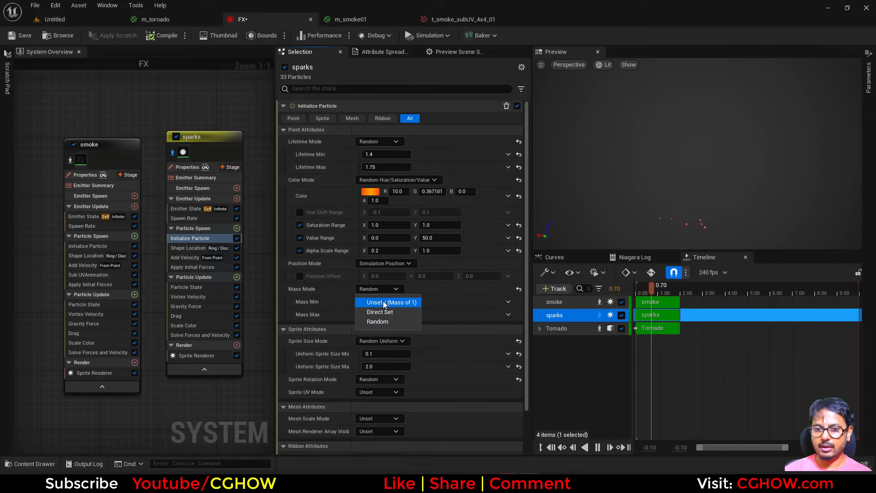
{"action": "left_click", "coordinate": [385, 303]}
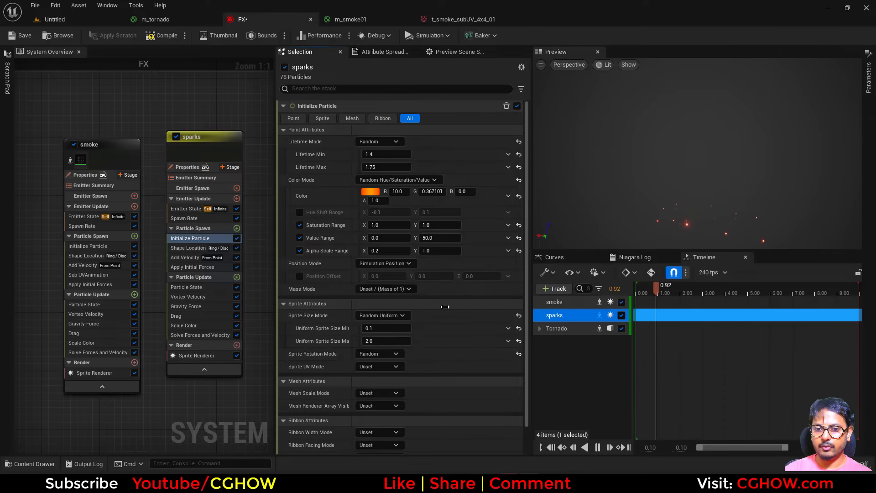
Step: Duplicate the Add Velocity module and set the copy's velocity mode to Linear
{"action": "left_click", "coordinate": [189, 258]}
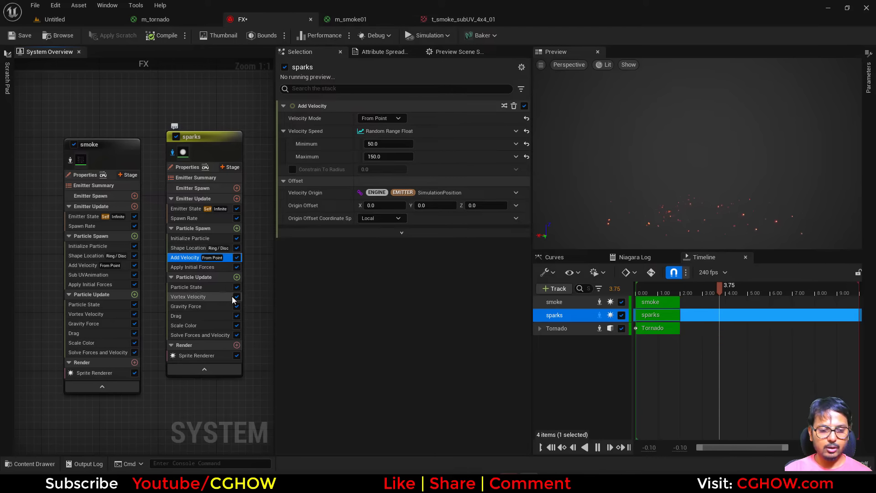
{"action": "key", "text": "ctrl+d"}
{"action": "left_click", "coordinate": [191, 268]}
{"action": "left_click", "coordinate": [380, 118]}
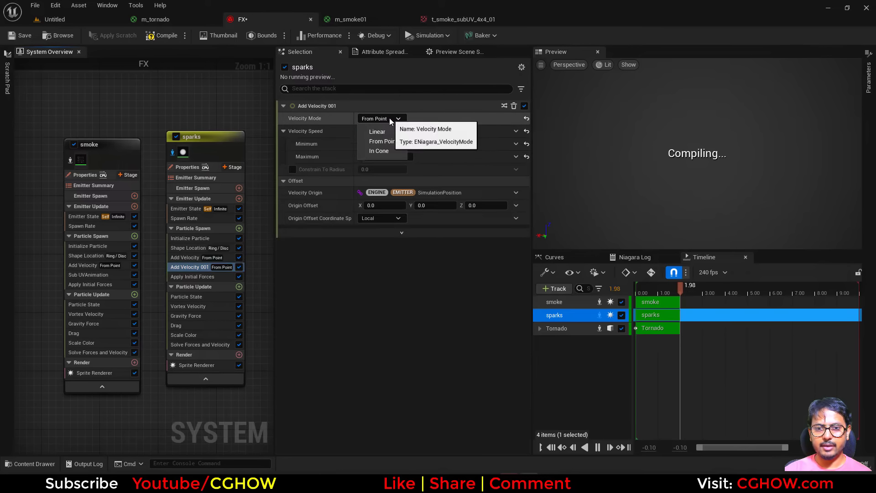
{"action": "left_click", "coordinate": [378, 131]}
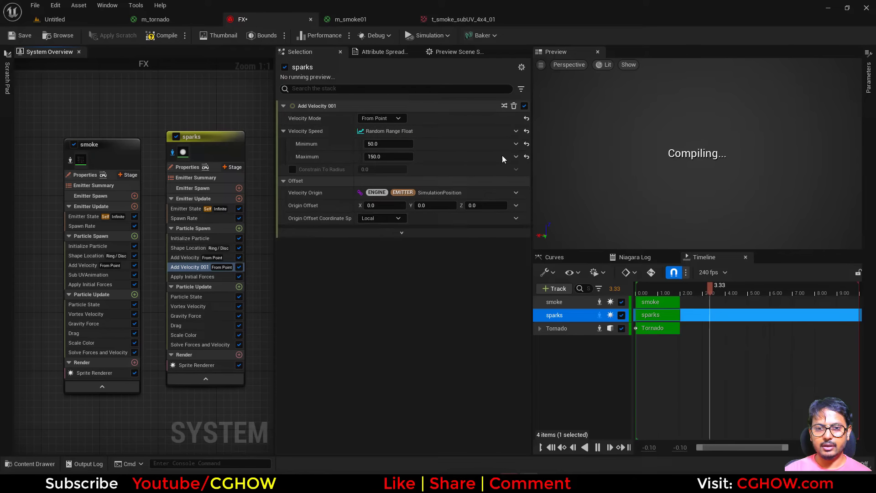
Step: Set the copy's velocity to a Random Range Vector with a maximum Z of 200
{"action": "left_click", "coordinate": [514, 131]}
{"action": "type", "text": "ran"}
{"action": "left_click", "coordinate": [360, 190]}
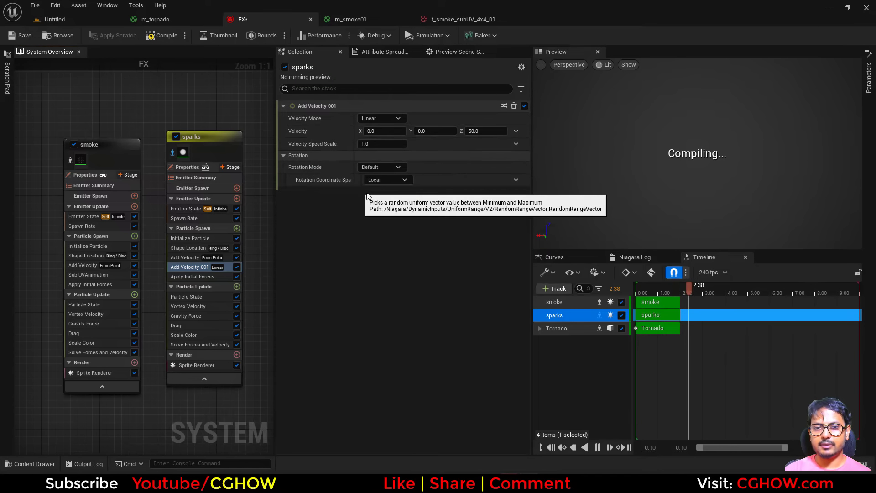
{"action": "left_click", "coordinate": [486, 145]}
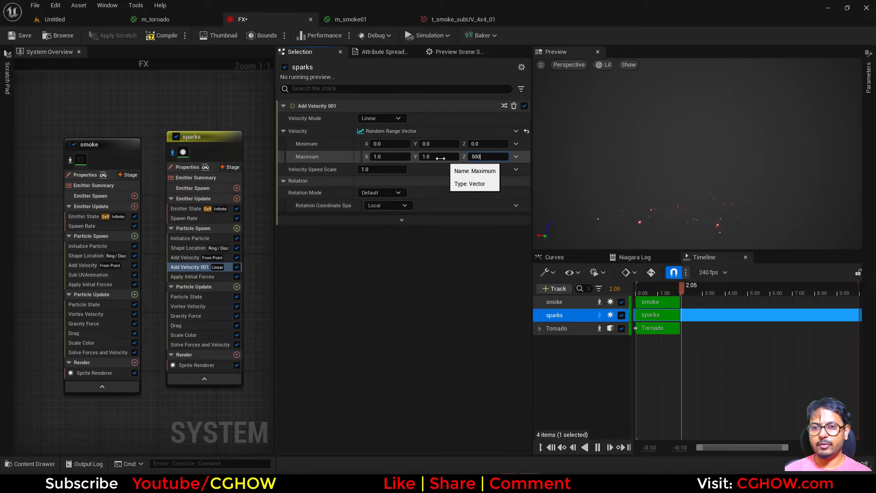
{"action": "key", "text": "Return"}
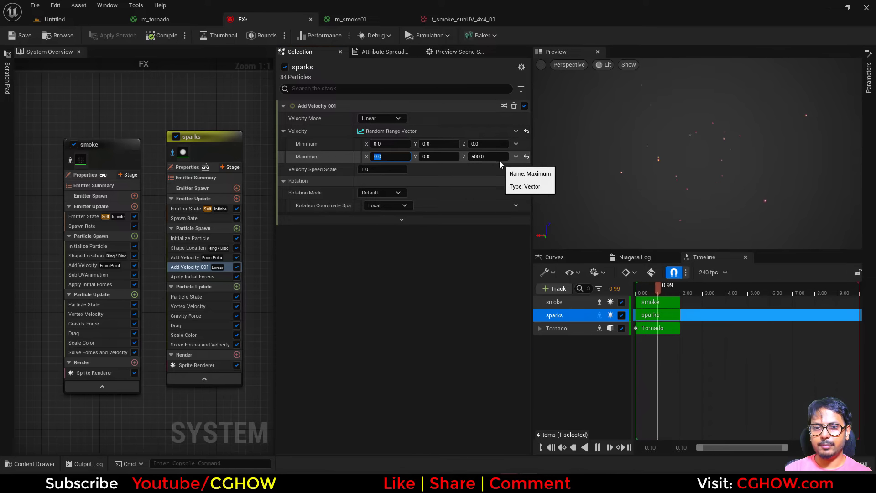
{"action": "key", "text": "Return"}
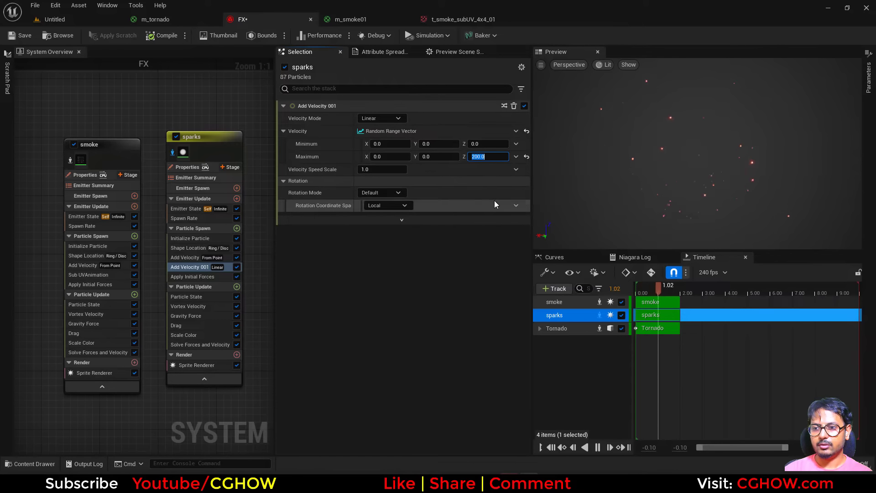
Step: Set the sparks' lifetime range to 0.5 to 1 and the maximum sprite size to 4
{"action": "left_click", "coordinate": [179, 238]}
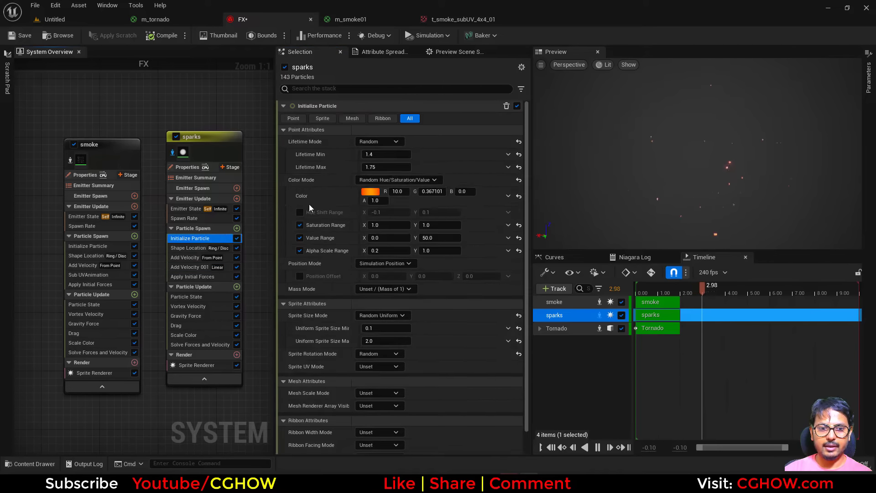
{"action": "left_click", "coordinate": [386, 167]}
{"action": "type", "text": "1"}
{"action": "type", "text": ".5"}
{"action": "key", "text": "Return"}
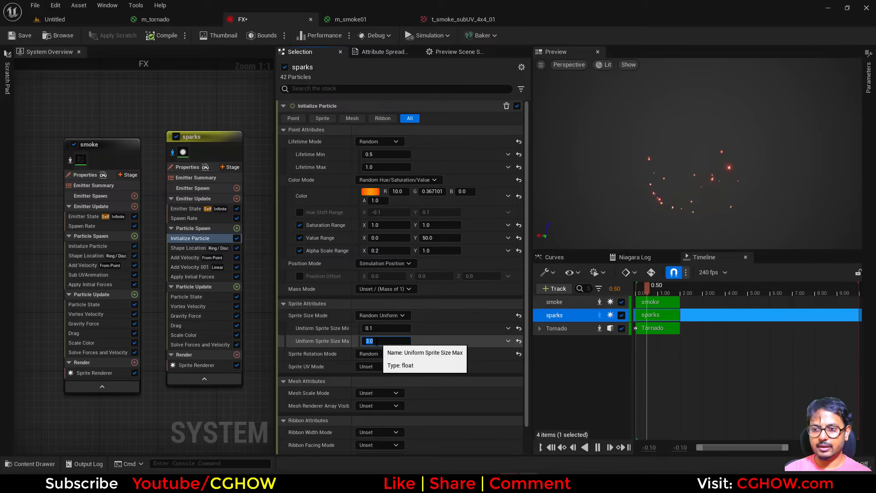
{"action": "type", "text": "4"}
{"action": "key", "text": "Return"}
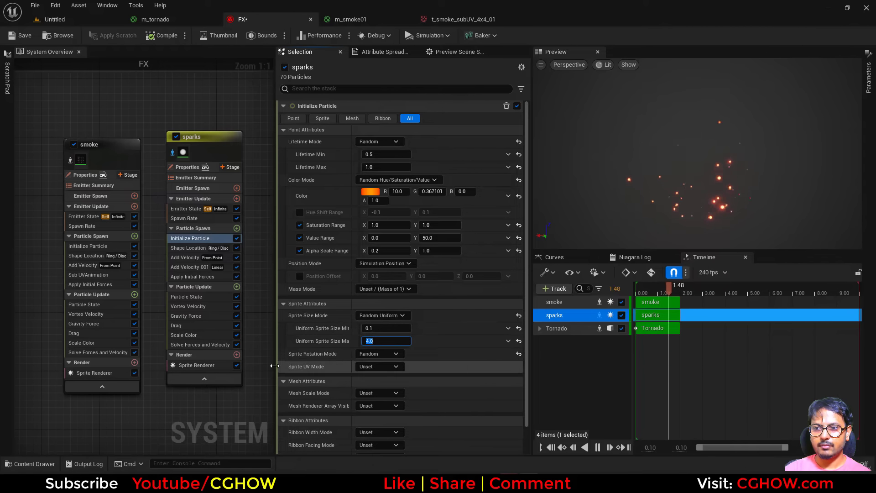
Step: Add a Scale Sprite Size module to Particle Update using the Smooth Ramp Down curve template
{"action": "left_click", "coordinate": [236, 287]}
{"action": "type", "text": "size"}
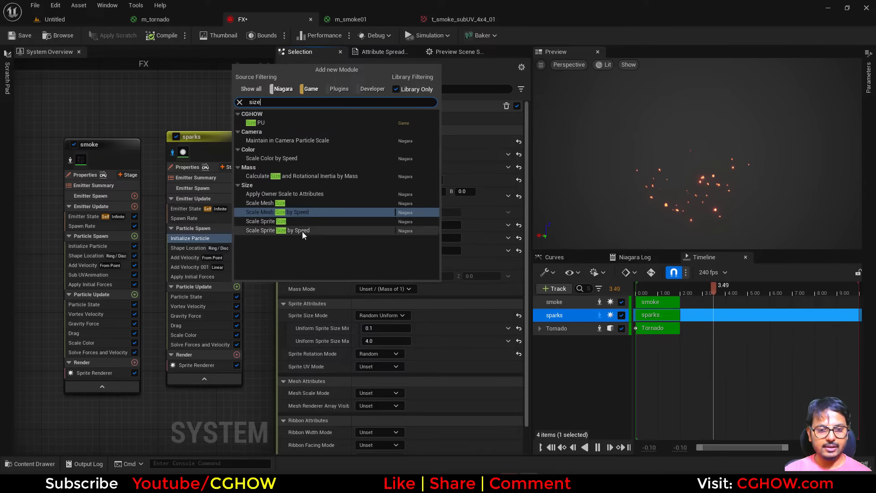
{"action": "left_click", "coordinate": [275, 222]}
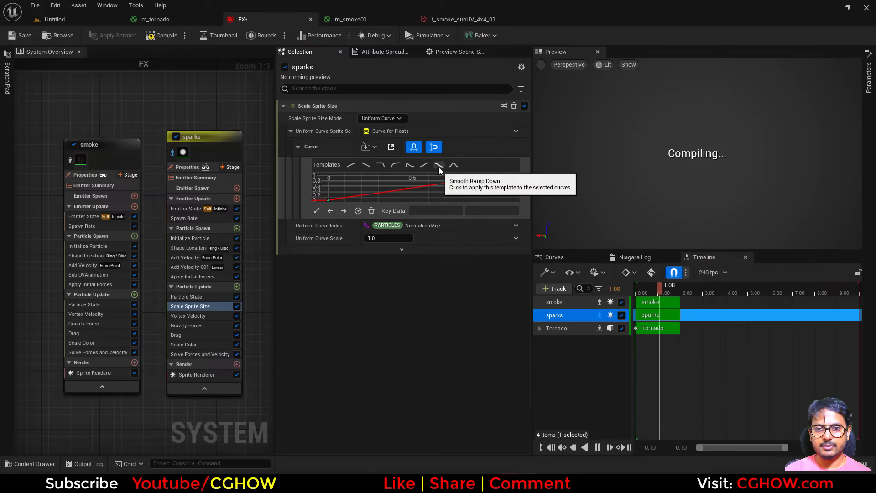
{"action": "left_click", "coordinate": [439, 165]}
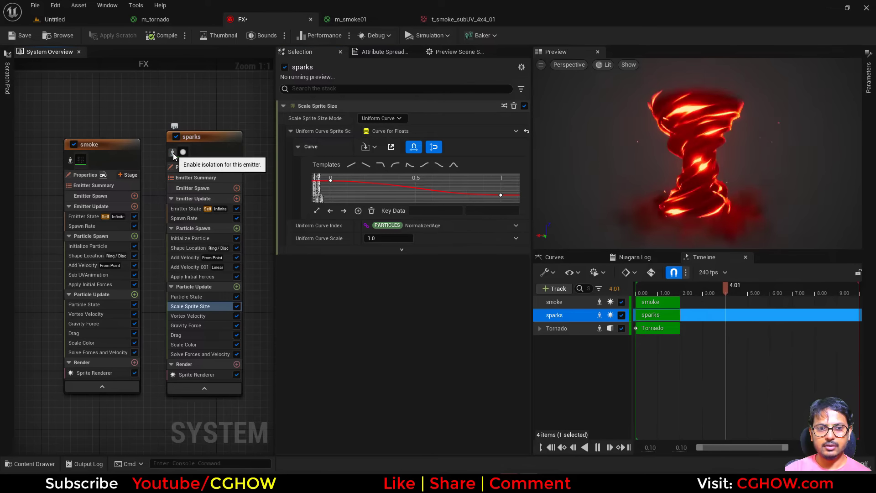
Step: Set the sparks' sprite size range to 3 minimum and 6 maximum
{"action": "left_click", "coordinate": [201, 238]}
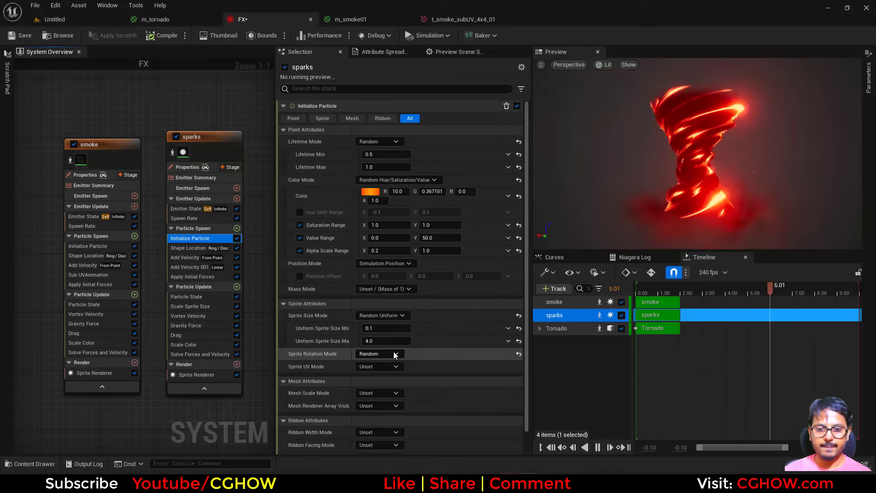
{"action": "left_click", "coordinate": [369, 340]}
{"action": "left_click", "coordinate": [379, 330]}
{"action": "type", "text": "3"}
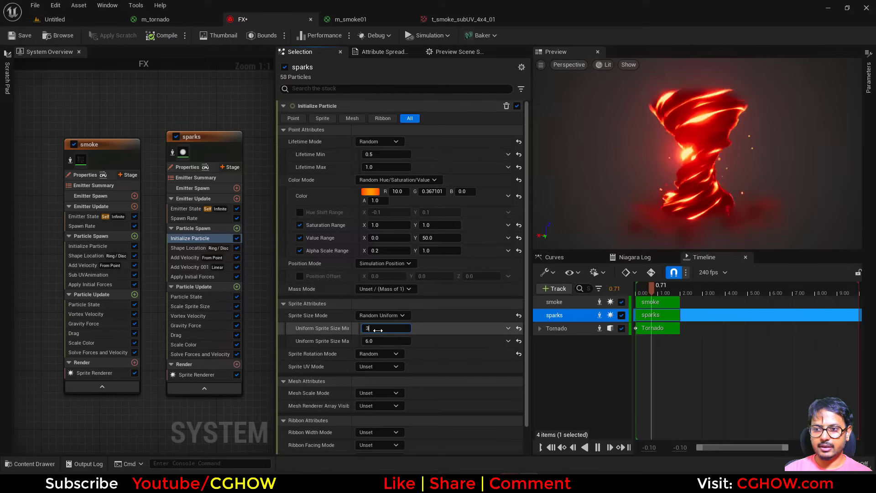
{"action": "key", "text": "Return"}
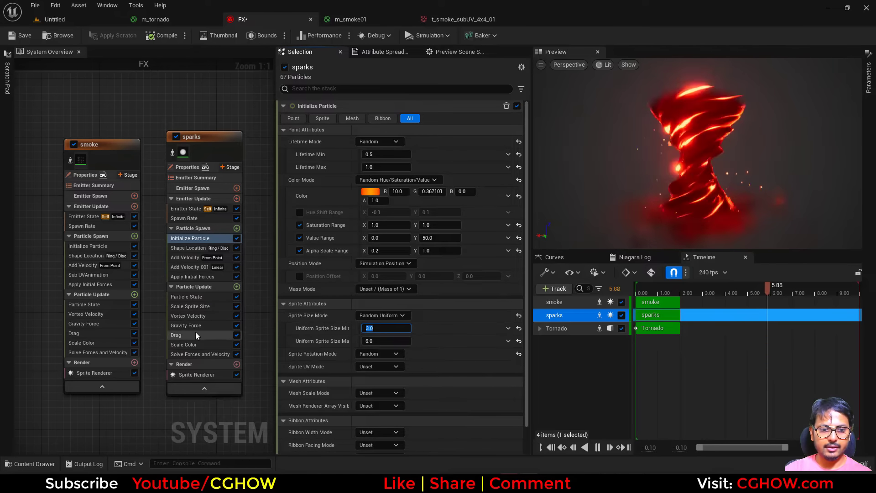
Step: Move the Scale Sprite Size module below Gravity Force in the sparks' Particle Update
{"action": "left_click_drag", "start_coordinate": [204, 306], "coordinate": [202, 333]}
{"action": "left_click", "coordinate": [204, 315]}
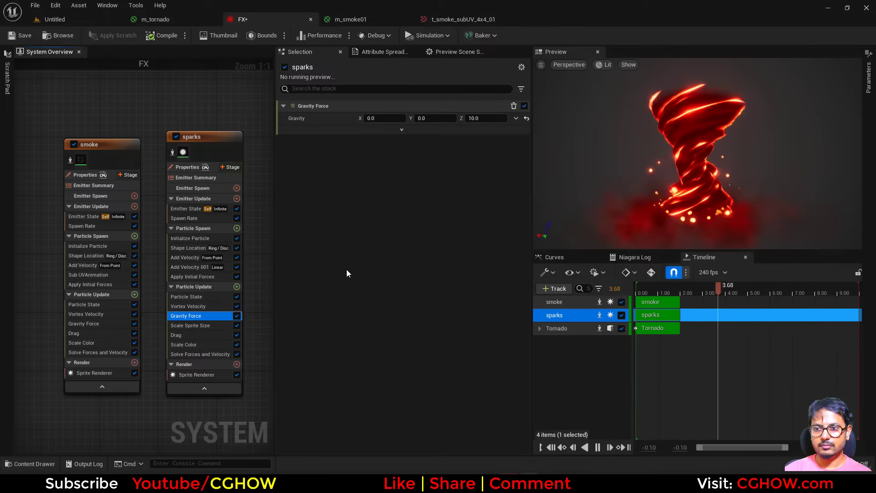
Step: Set the sparks' sprite size range to 2 minimum and 4 maximum
{"action": "left_click", "coordinate": [201, 238]}
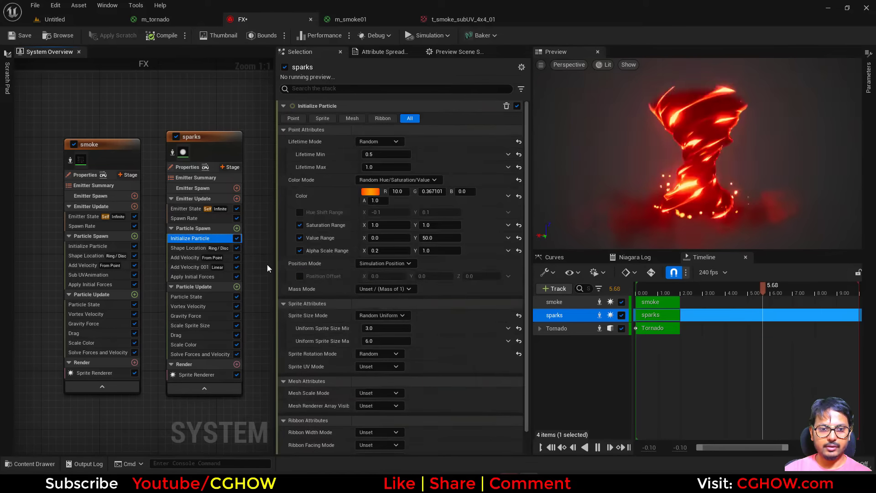
{"action": "left_click", "coordinate": [395, 341]}
{"action": "type", "text": "4"}
{"action": "key", "text": "Return"}
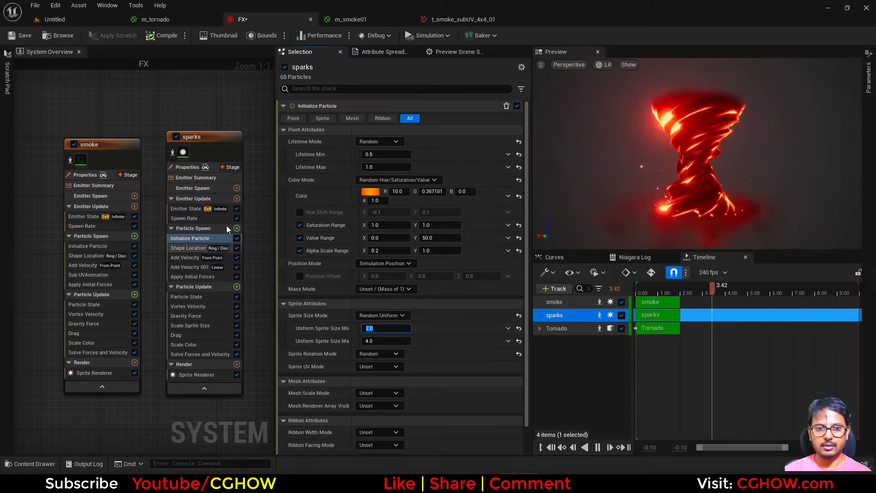
{"action": "type", "text": ".5"}
{"action": "key", "text": "Return"}
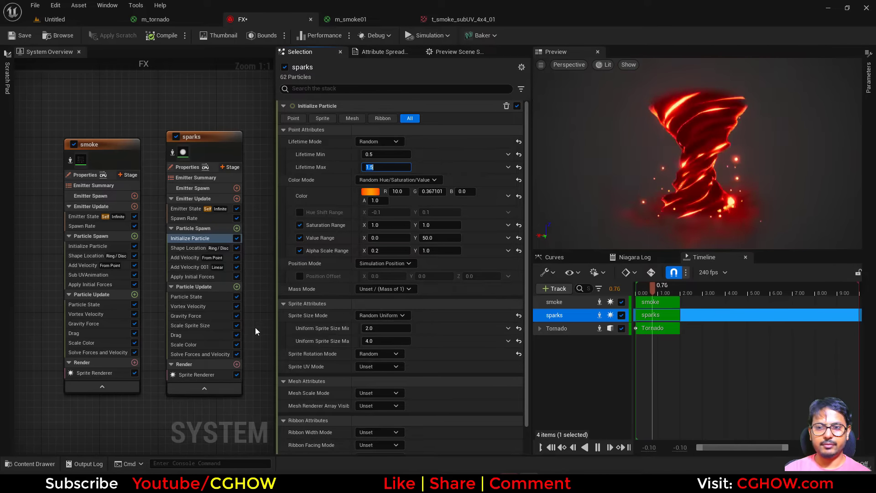
Step: Add a Curl Noise Force module to the sparks' Particle Update and raise its noise strength to about 2550
{"action": "left_click", "coordinate": [237, 287]}
{"action": "type", "text": "cur"}
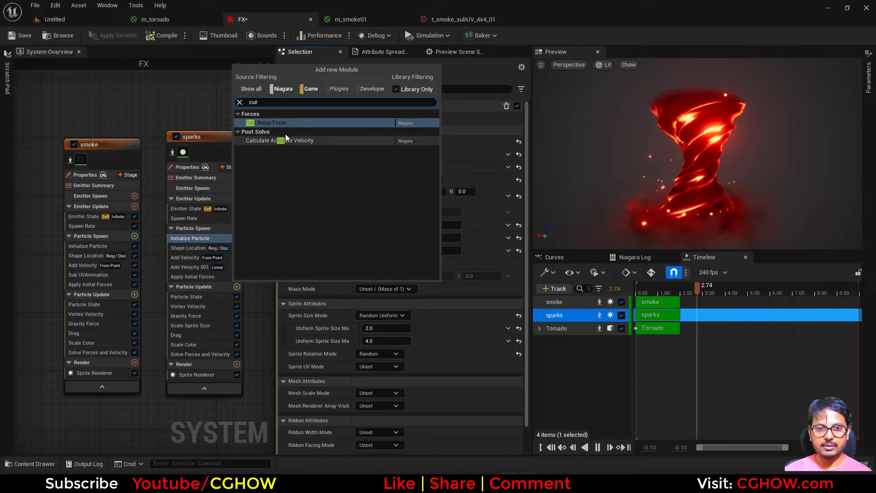
{"action": "left_click", "coordinate": [284, 125]}
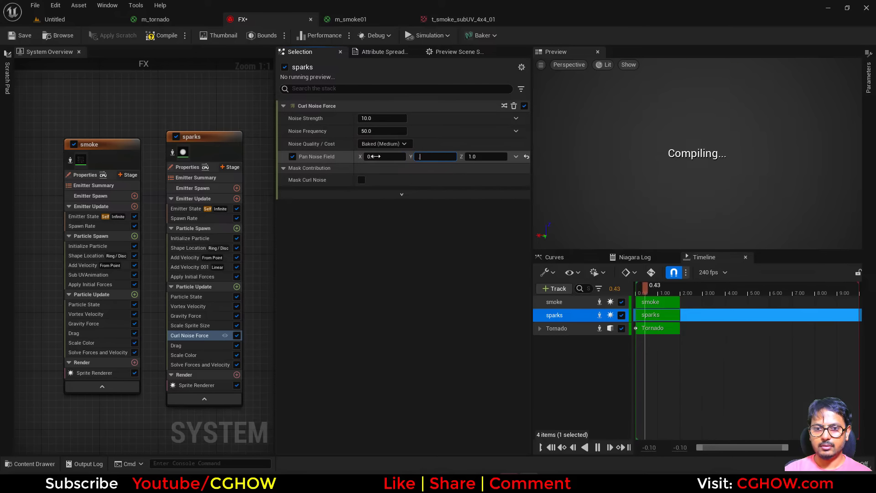
{"action": "left_click_drag", "start_coordinate": [382, 118], "coordinate": [438, 118]}
{"action": "mouse_move", "coordinate": [374, 118]}
{"action": "left_mouse_down"}
{"action": "mouse_move", "coordinate": [424, 118]}
{"action": "mouse_move", "coordinate": [374, 118]}
{"action": "left_mouse_up"}
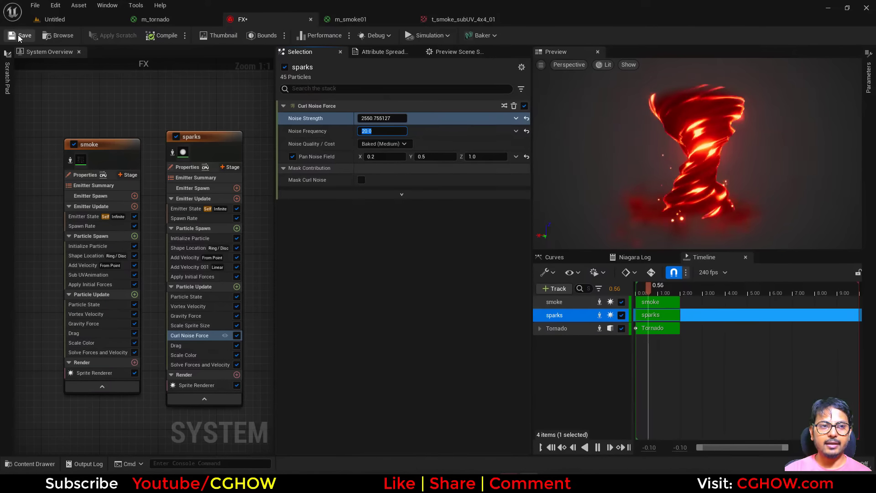
Step: Duplicate the sparks emitter into the system and rename the copy Lightning
{"action": "left_click", "coordinate": [20, 38]}
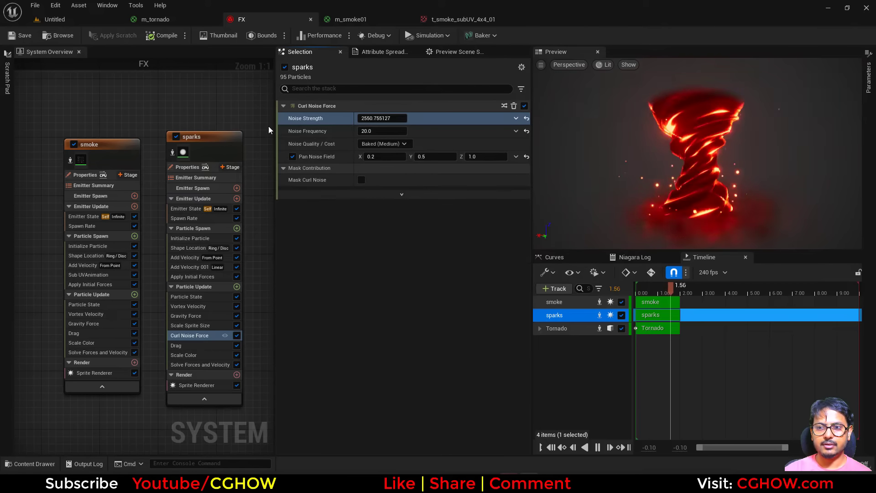
{"action": "right_click_drag", "start_coordinate": [217, 137], "coordinate": [79, 124]}
{"action": "left_click", "coordinate": [79, 124]}
{"action": "left_click", "coordinate": [139, 114]}
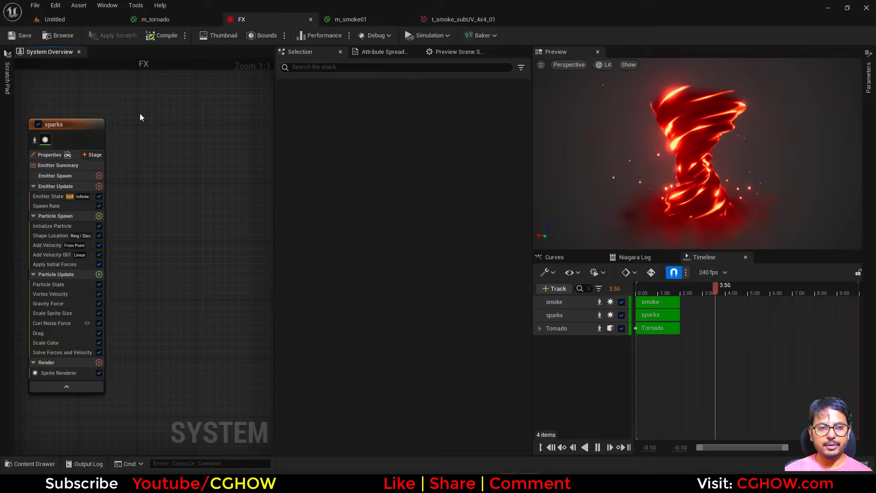
{"action": "key", "text": "ctrl+v"}
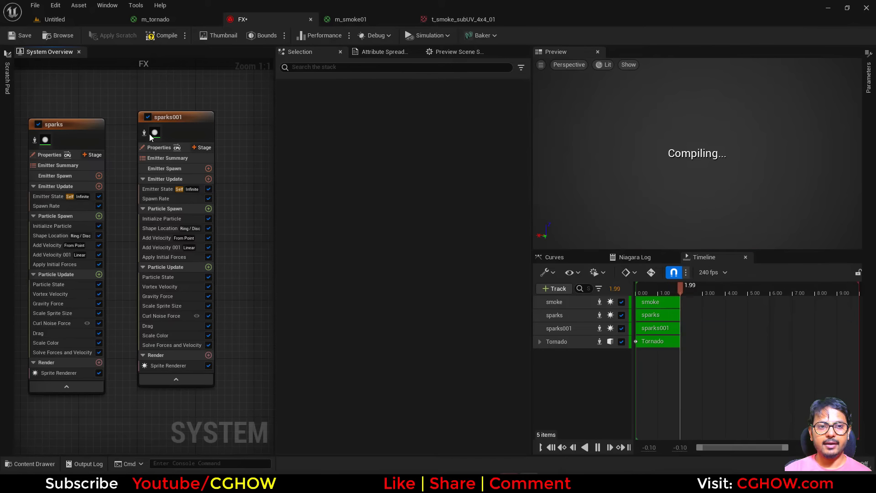
{"action": "double_click", "coordinate": [173, 118]}
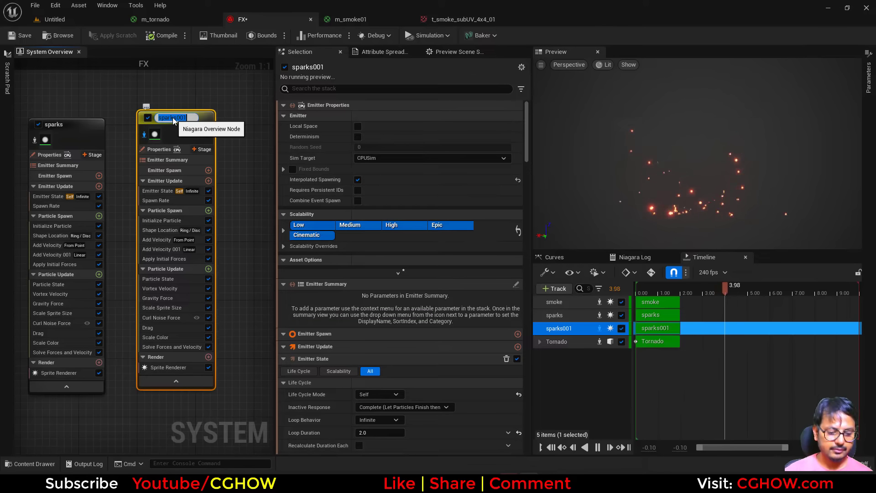
{"action": "type", "text": "Lightning"}
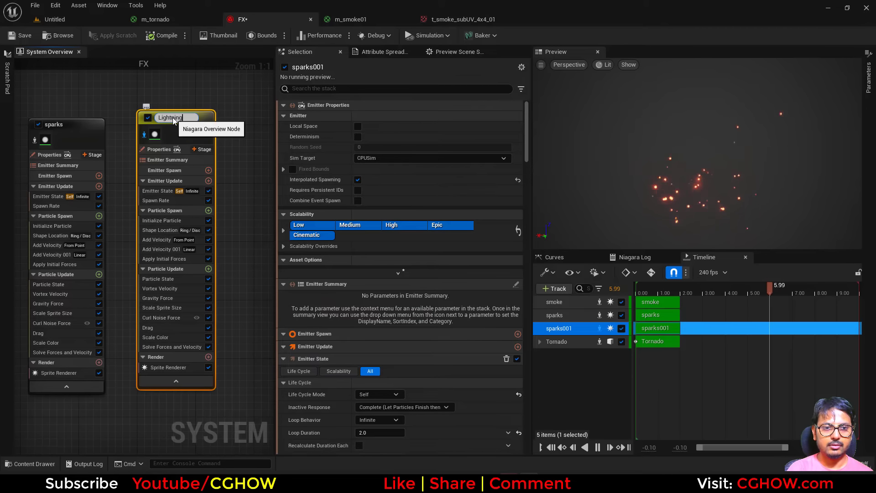
{"action": "key", "text": "Return"}
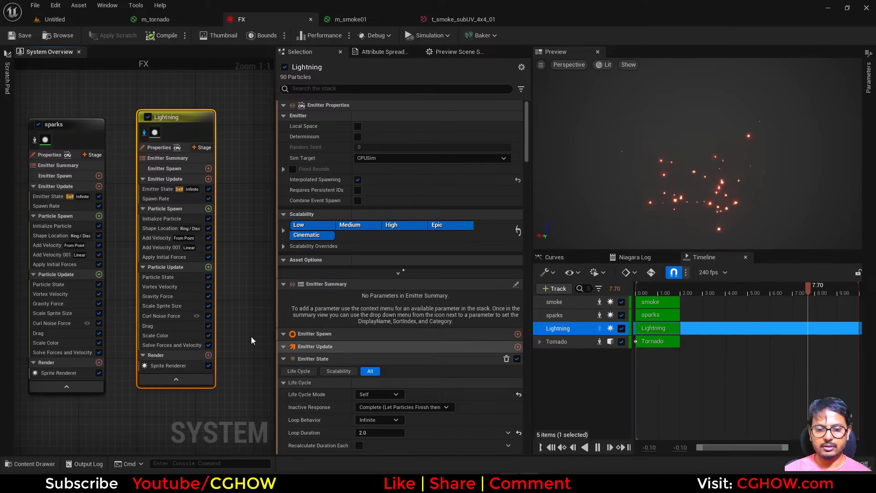
Step: Search the project content for lightning textures and open the T_Lightning01 texture
{"action": "left_click", "coordinate": [55, 20]}
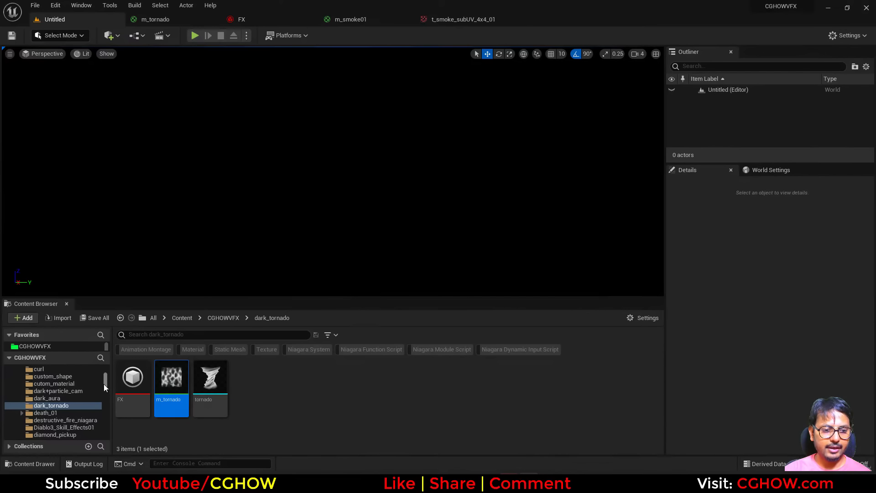
{"action": "left_click", "coordinate": [61, 377]}
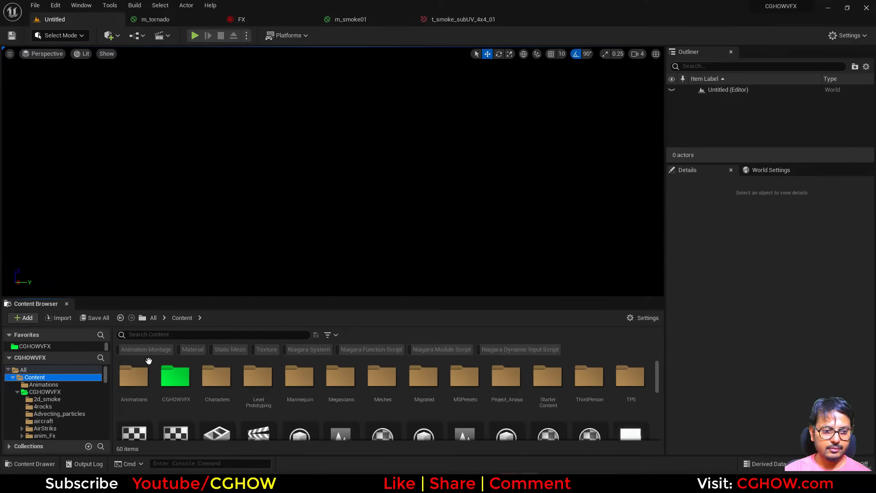
{"action": "left_click", "coordinate": [218, 336]}
{"action": "type", "text": "light"}
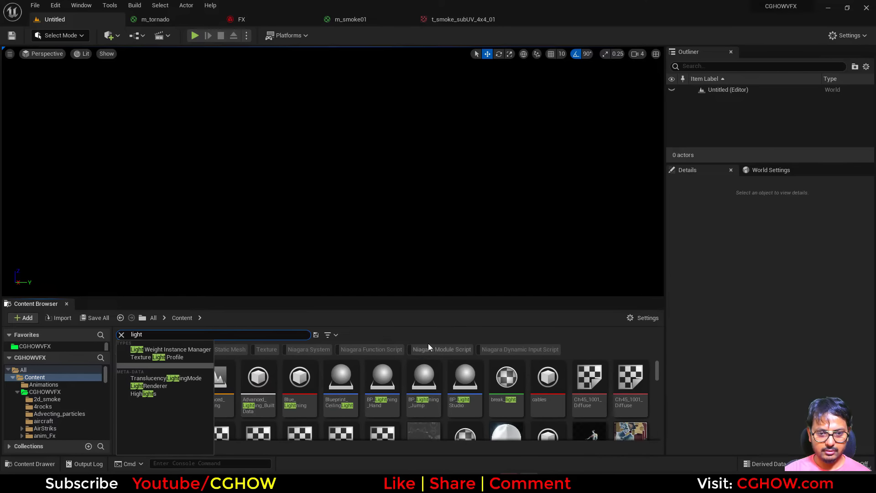
{"action": "left_click", "coordinate": [258, 349]}
{"action": "scroll", "coordinate": [580, 424], "scroll_direction": "down", "scroll_amount": 5}
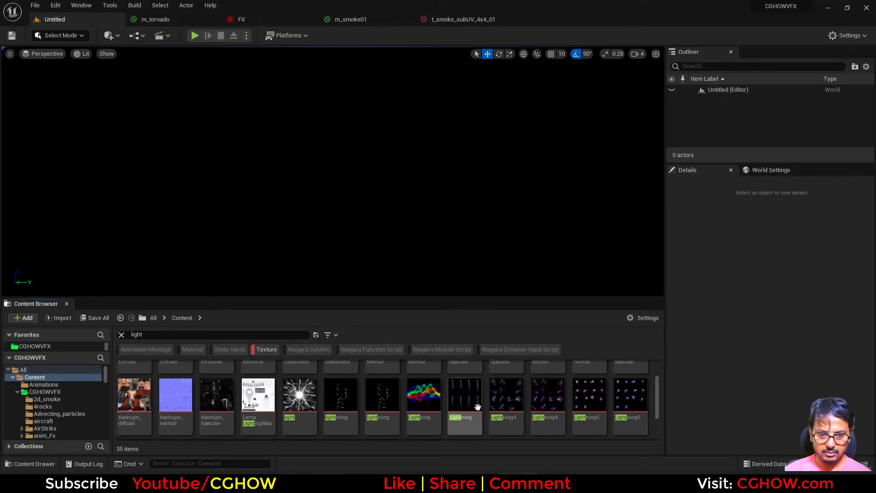
{"action": "scroll", "coordinate": [580, 424], "scroll_direction": "down", "scroll_amount": 1}
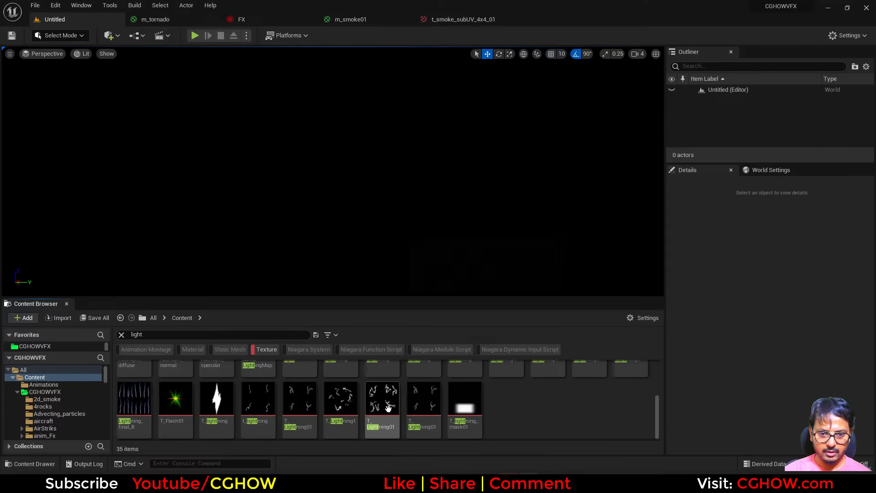
{"action": "double_click", "coordinate": [388, 408]}
Step: Open the reference viewer for T_Lightning01 and open its referencing material M_Lightning01
{"action": "left_click", "coordinate": [54, 22]}
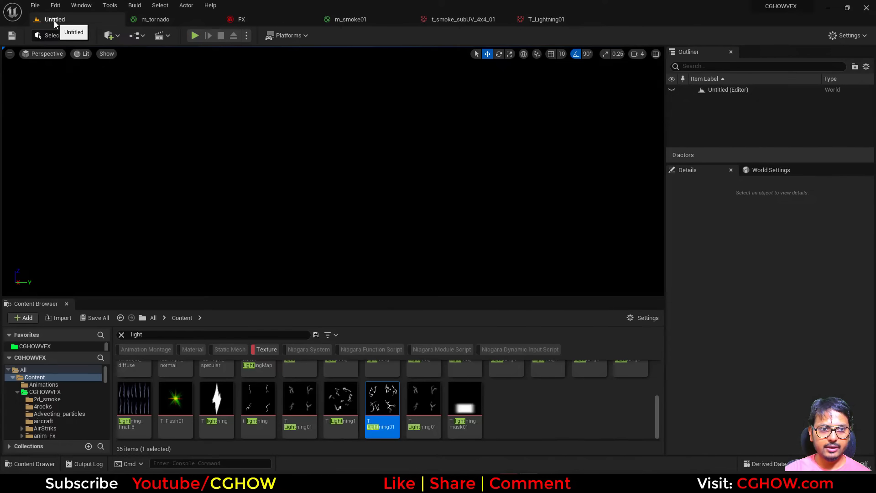
{"action": "key", "text": "alt+shift+r"}
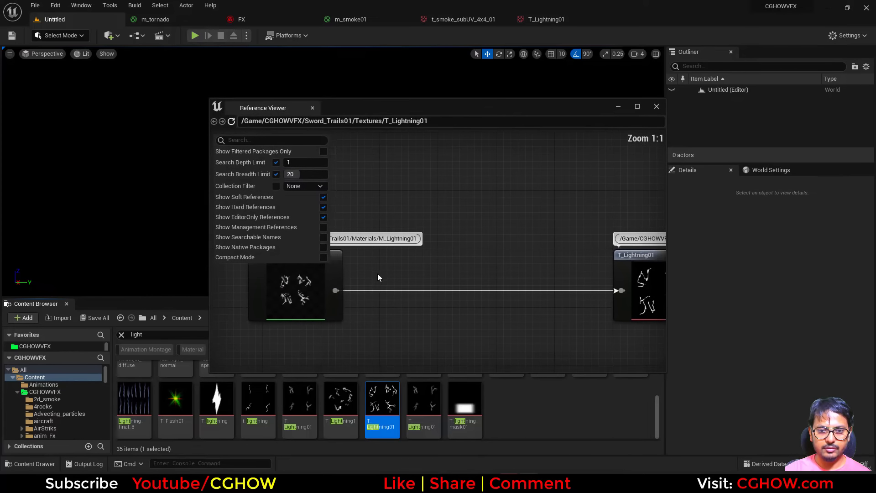
{"action": "double_click", "coordinate": [294, 292]}
{"action": "left_click", "coordinate": [124, 381]}
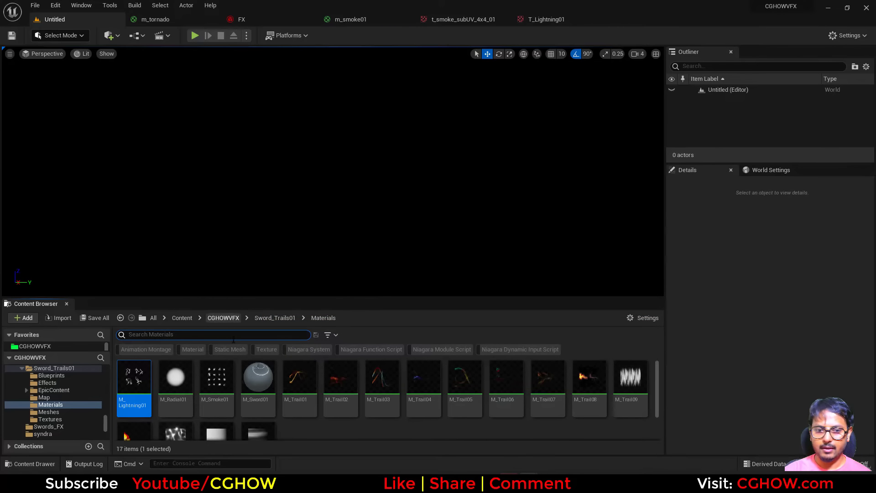
{"action": "double_click", "coordinate": [124, 381]}
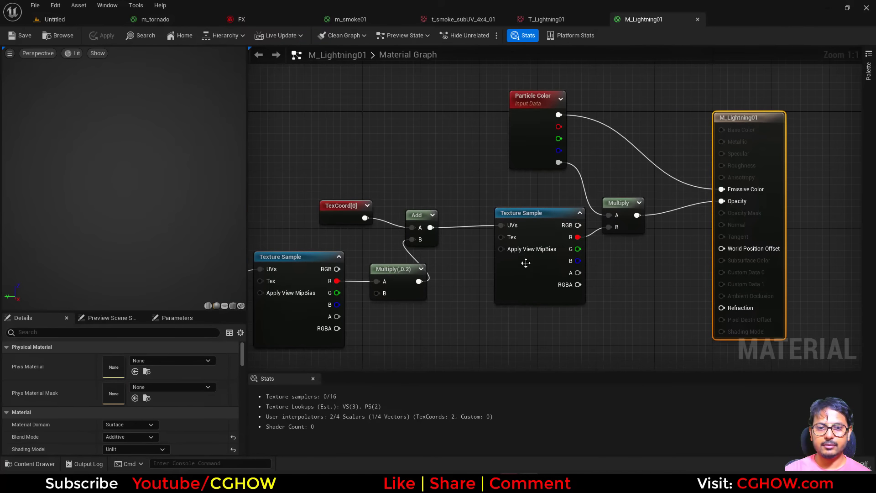
Step: Inspect the M_Lightning01 material graph, its panning noise distortion nodes and the plane preview
{"action": "left_click", "coordinate": [517, 266]}
{"action": "right_click_drag", "start_coordinate": [460, 314], "coordinate": [689, 255]}
{"action": "left_click", "coordinate": [536, 264]}
{"action": "right_click_drag", "start_coordinate": [420, 301], "coordinate": [345, 309]}
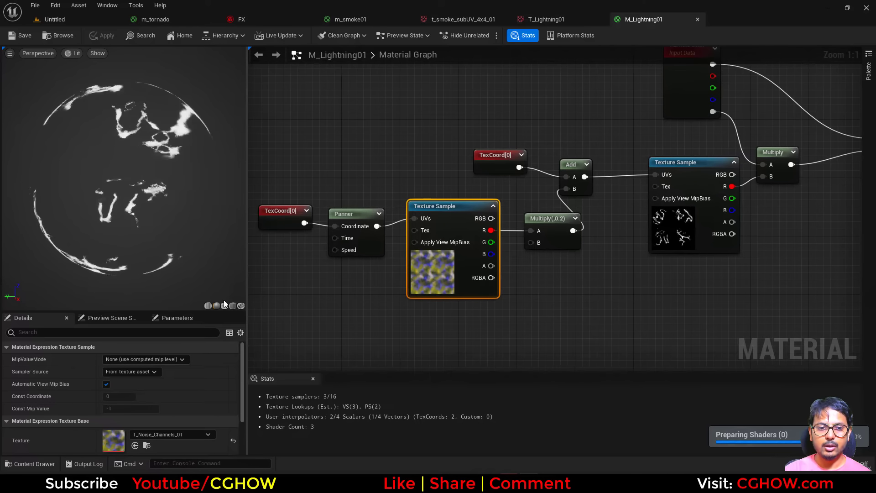
{"action": "left_click", "coordinate": [224, 305]}
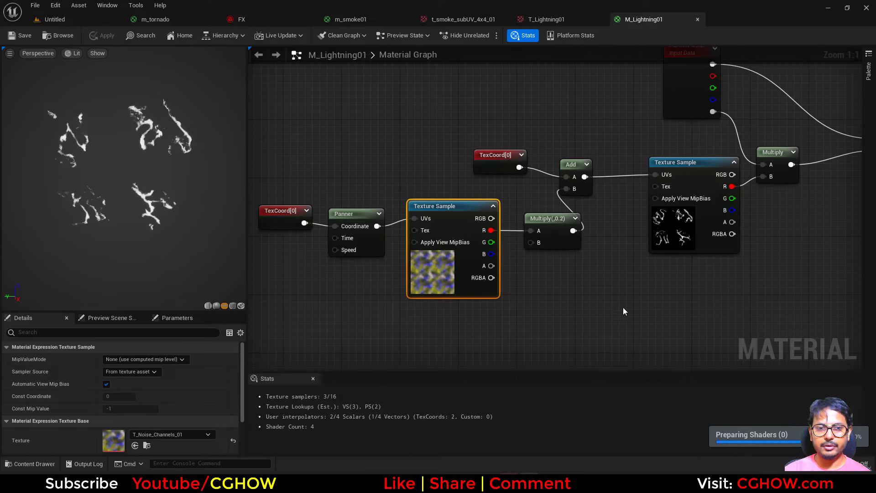
{"action": "right_click_drag", "start_coordinate": [624, 310], "coordinate": [472, 355]}
{"action": "scroll", "coordinate": [460, 320], "scroll_direction": "down", "scroll_amount": 1}
{"action": "right_click_drag", "start_coordinate": [460, 320], "coordinate": [639, 266]}
{"action": "left_click_drag", "start_coordinate": [324, 193], "coordinate": [492, 265]}
{"action": "left_click_drag", "start_coordinate": [490, 264], "coordinate": [401, 226]}
{"action": "left_click_drag", "start_coordinate": [586, 237], "coordinate": [497, 214]}
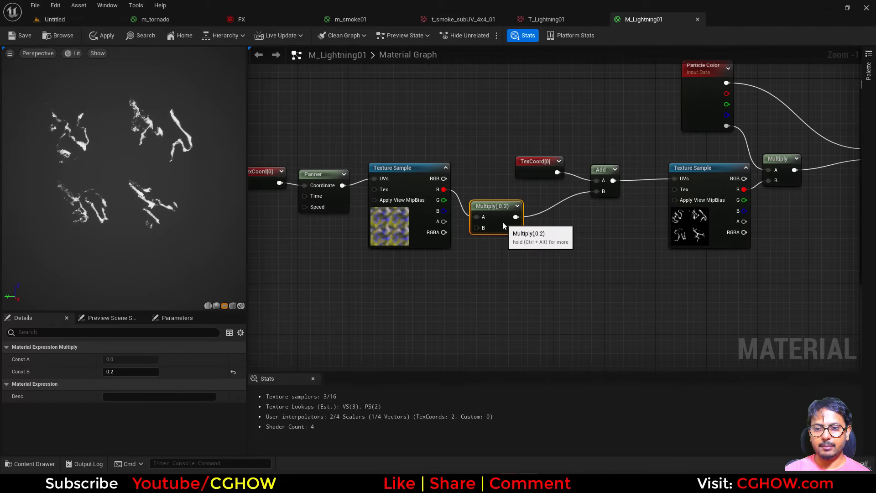
{"action": "right_click_drag", "start_coordinate": [559, 184], "coordinate": [447, 210]}
{"action": "left_click_drag", "start_coordinate": [423, 193], "coordinate": [423, 174]}
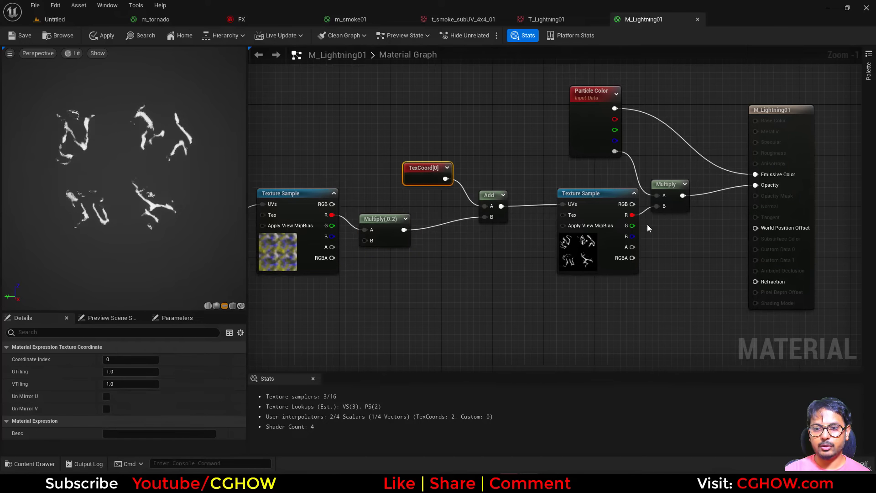
{"action": "left_click", "coordinate": [581, 260]}
{"action": "right_click_drag", "start_coordinate": [491, 315], "coordinate": [591, 316]}
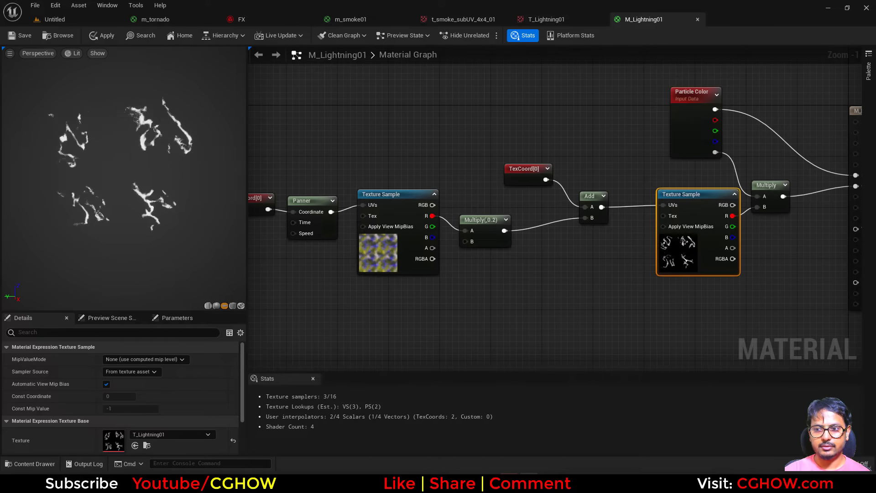
Step: Assign the M_Lightning01 material to the Lightning emitter's sprite renderer
{"action": "left_click", "coordinate": [255, 20]}
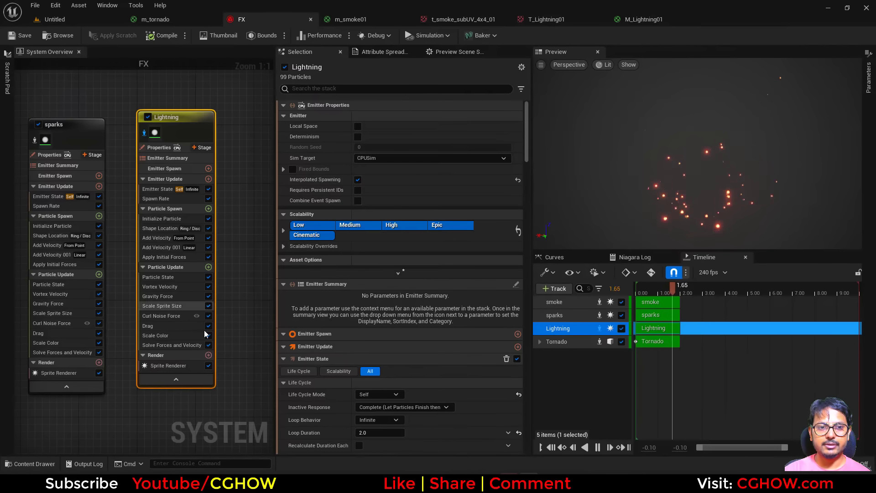
{"action": "left_click", "coordinate": [180, 366]}
{"action": "left_click", "coordinate": [386, 141]}
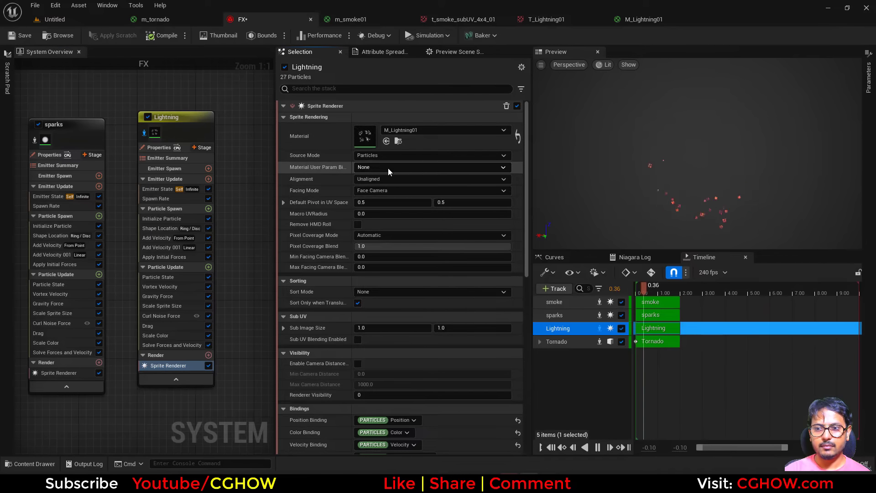
Step: Set the Lightning emitter's uniform sprite size range to 50 minimum and 100 maximum
{"action": "left_click", "coordinate": [153, 220]}
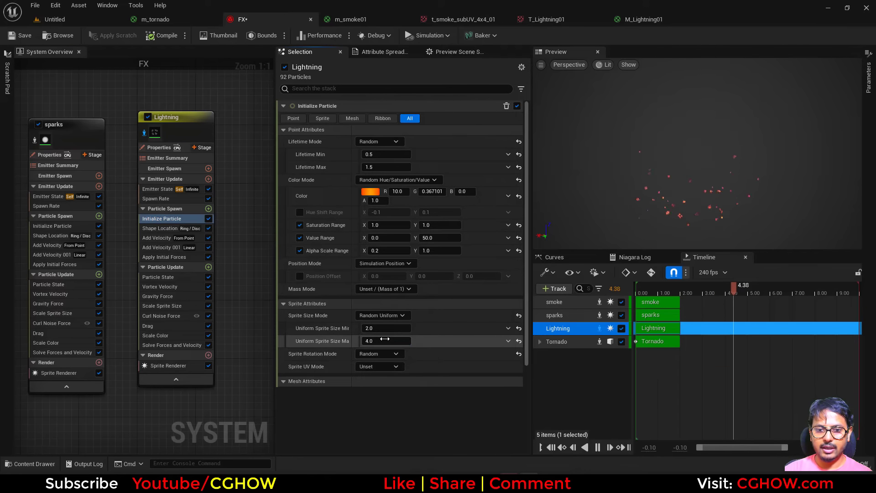
{"action": "left_click", "coordinate": [387, 339]}
{"action": "type", "text": "100"}
{"action": "left_click", "coordinate": [382, 328]}
{"action": "type", "text": "50"}
{"action": "key", "text": "Return"}
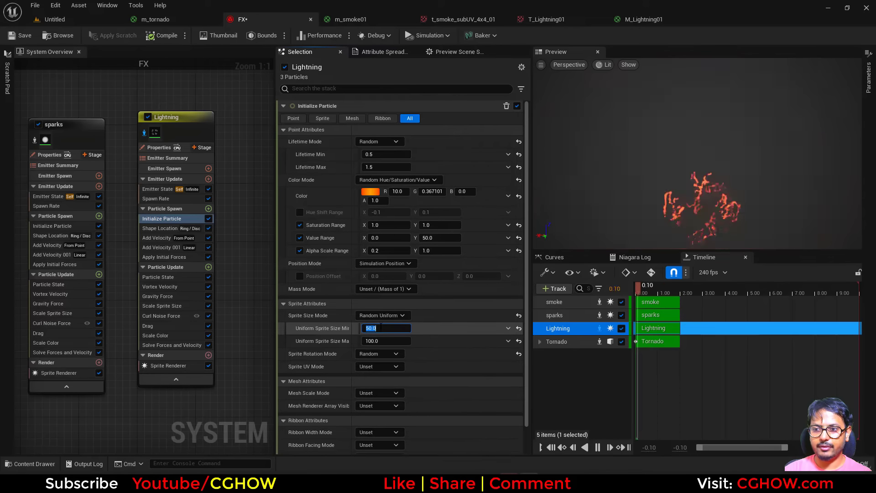
Step: Set the Lightning emitter's spawn rate to 5
{"action": "left_click", "coordinate": [155, 199]}
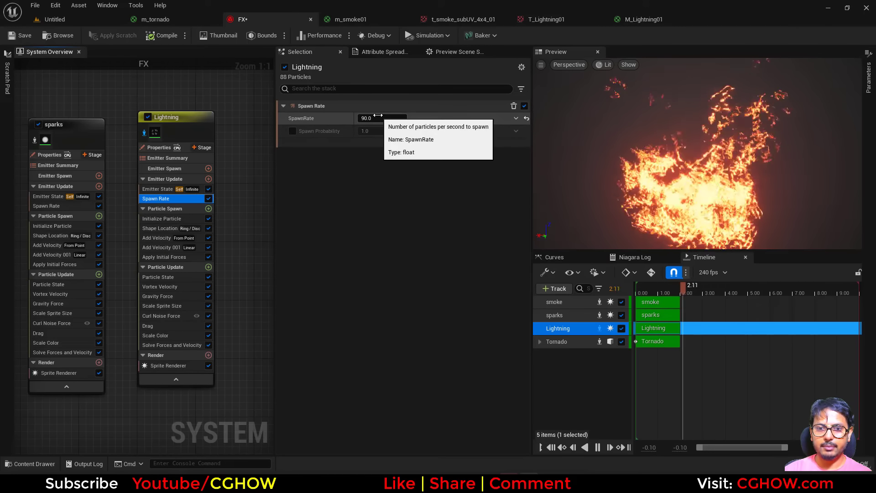
{"action": "left_click", "coordinate": [378, 118]}
{"action": "type", "text": "5"}
{"action": "key", "text": "Return"}
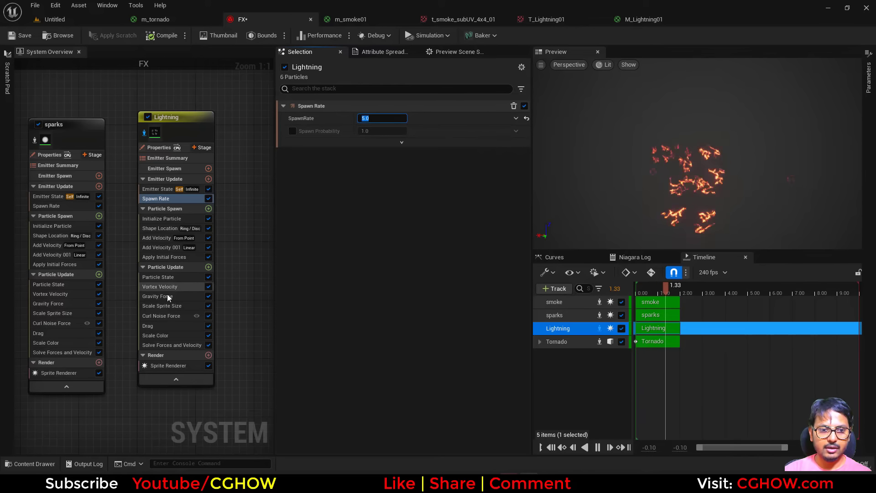
Step: Remove Vortex Velocity, Gravity Force, Scale Sprite Size, Curl Noise Force and Drag from the Lightning emitter's Particle Update
{"action": "left_click", "coordinate": [185, 287]}
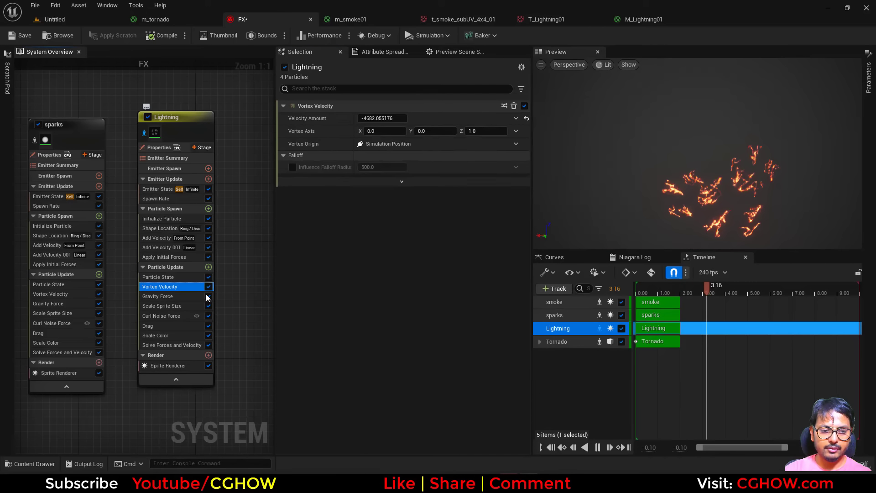
{"action": "key", "text": "Delete"}
{"action": "left_click", "coordinate": [181, 287]}
{"action": "key", "text": "Delete"}
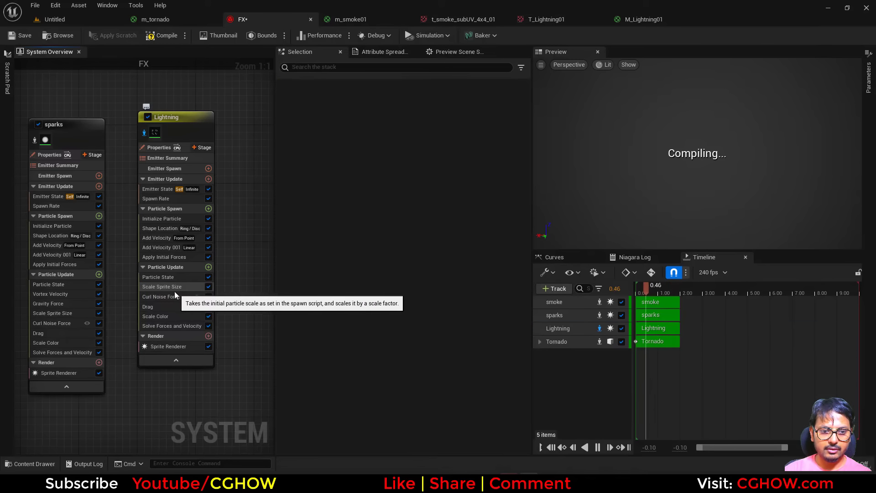
{"action": "left_click", "coordinate": [184, 296]}
{"action": "key", "text": "Delete"}
{"action": "left_click", "coordinate": [171, 287]}
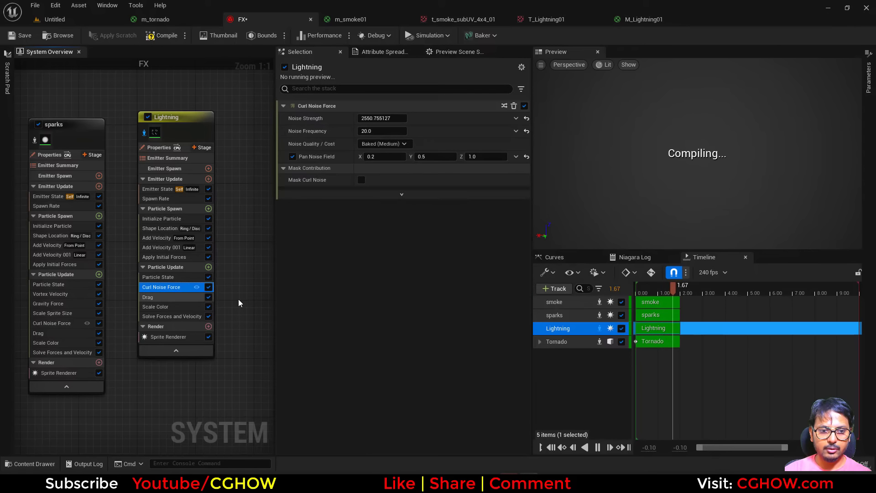
{"action": "key", "text": "Delete"}
{"action": "left_click", "coordinate": [172, 288]}
{"action": "key", "text": "Delete"}
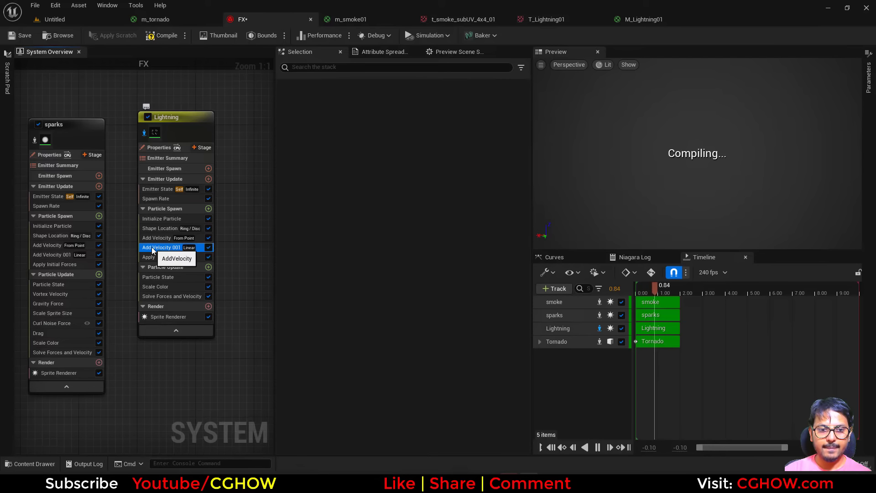
Step: Remove both Add Velocity modules from the Lightning emitter's Particle Spawn
{"action": "left_click", "coordinate": [173, 247]}
{"action": "key", "text": "Delete"}
{"action": "left_click", "coordinate": [159, 237]}
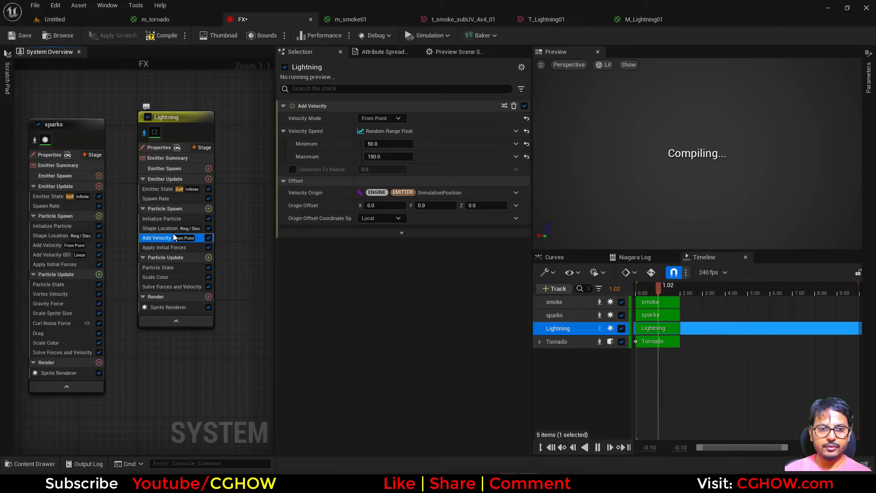
{"action": "key", "text": "Delete"}
Step: Change the Lightning emitter's Shape Location primitive to Cylinder
{"action": "left_click", "coordinate": [167, 228]}
{"action": "left_click", "coordinate": [392, 142]}
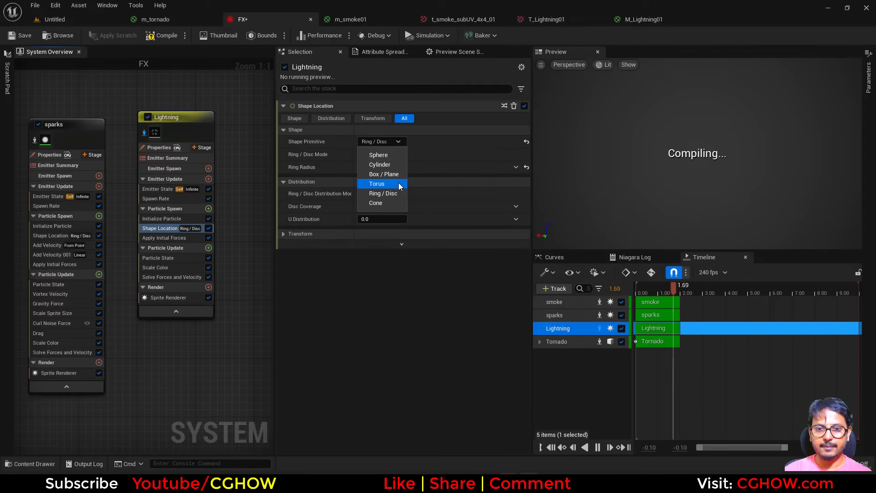
{"action": "left_click", "coordinate": [383, 165]}
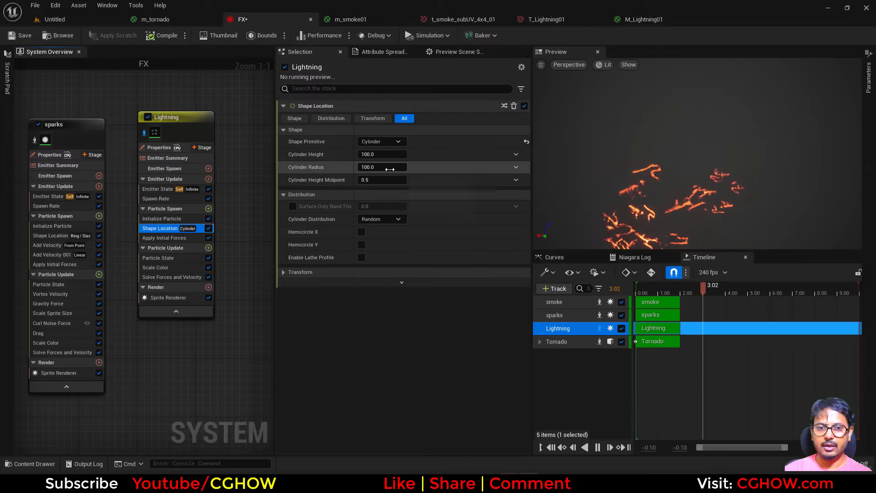
{"action": "key", "text": "Return"}
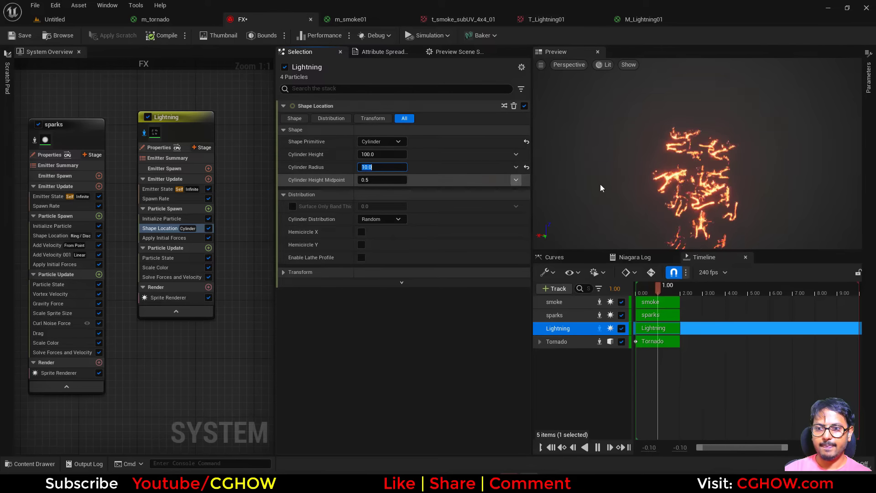
Step: Set the cylinder's height midpoint to 0
{"action": "left_click", "coordinate": [386, 179]}
{"action": "type", "text": "0"}
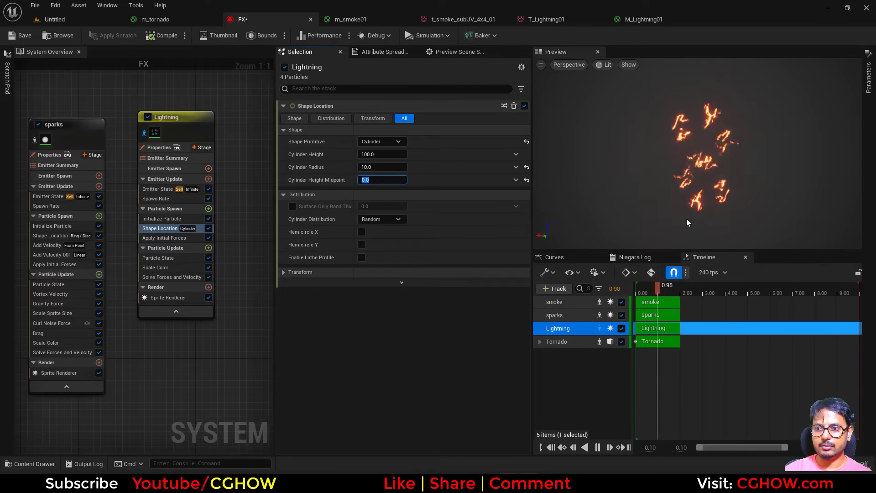
{"action": "left_click", "coordinate": [145, 132]}
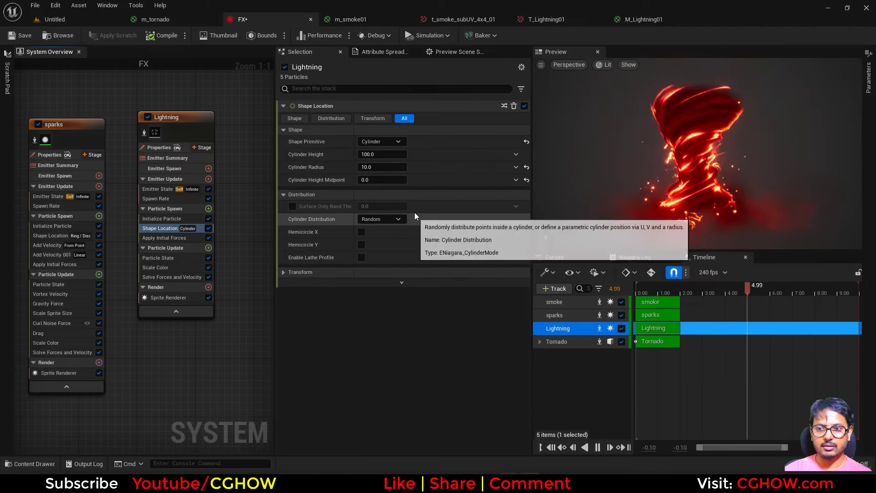
Step: Set the Lightning cylinder's height to 120 and its radius to 15
{"action": "left_click", "coordinate": [382, 154]}
{"action": "type", "text": "12"}
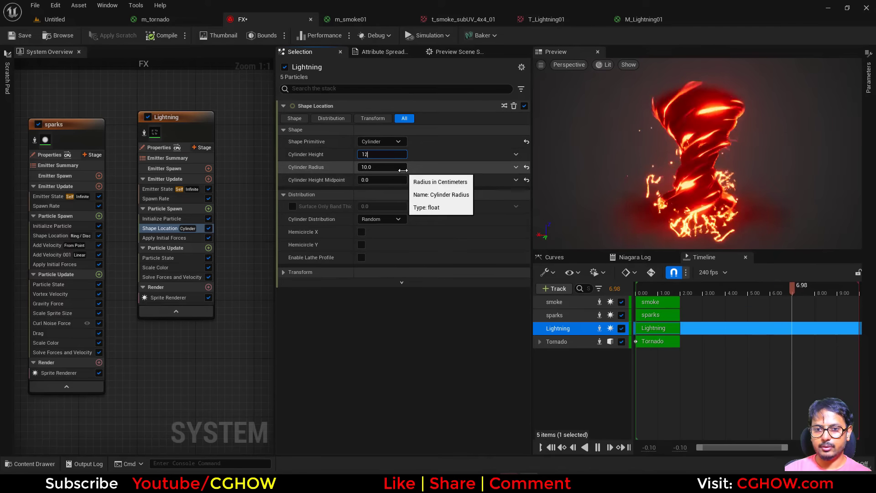
{"action": "type", "text": "0"}
{"action": "key", "text": "Return"}
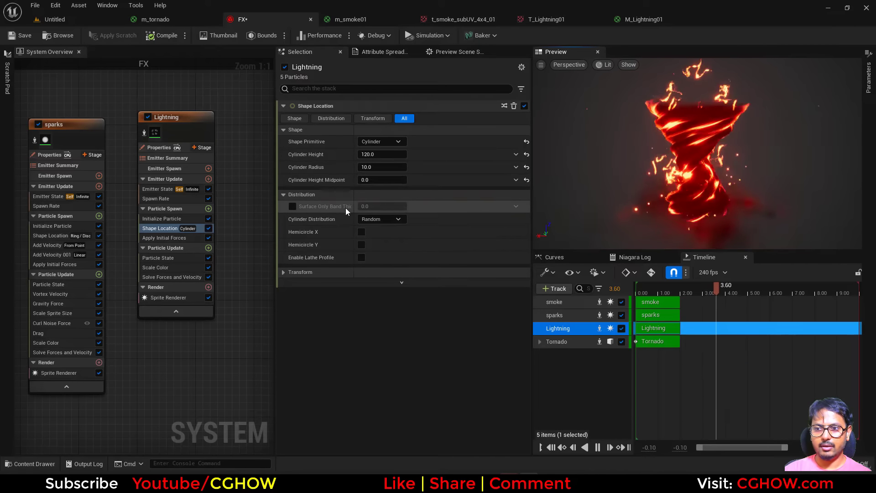
{"action": "left_click", "coordinate": [382, 167]}
{"action": "type", "text": "15"}
{"action": "key", "text": "Return"}
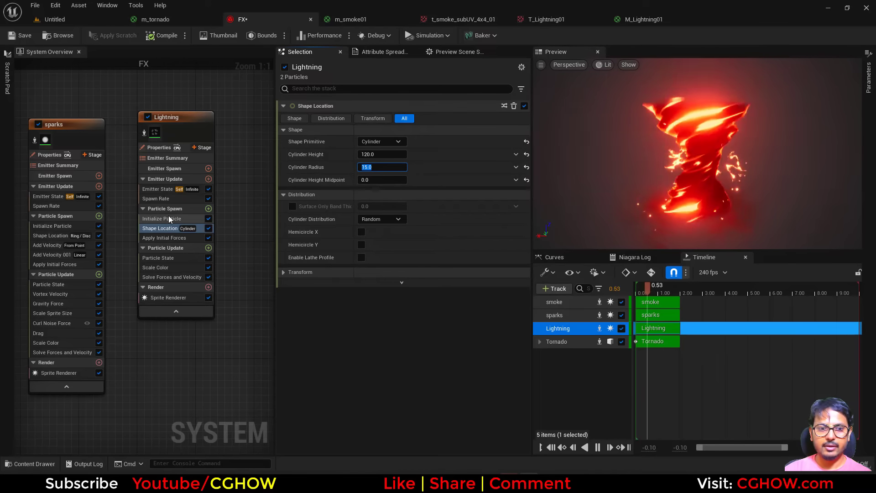
Step: Set the Lightning emitter's Initialize Particle lifetime to 0.01 minimum and 0.2 maximum
{"action": "left_click", "coordinate": [170, 218]}
{"action": "left_click", "coordinate": [382, 154]}
{"action": "type", "text": "0.5"}
{"action": "key", "text": "Return"}
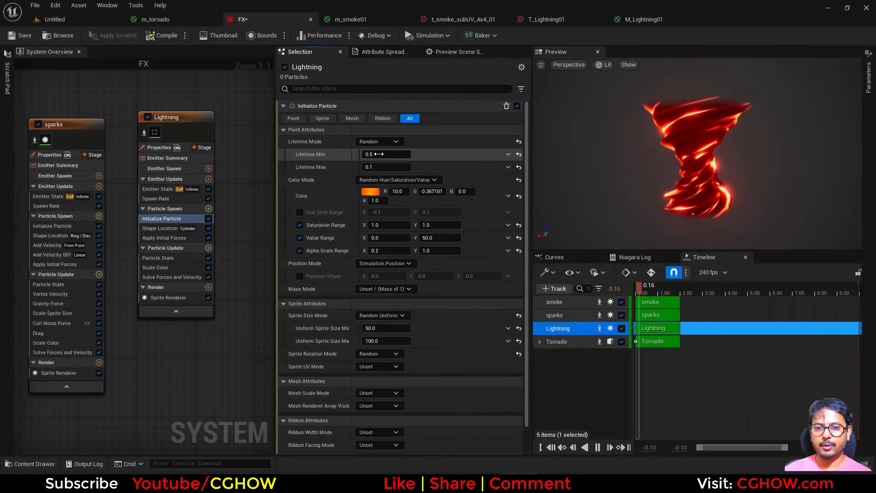
{"action": "type", "text": ".01"}
{"action": "key", "text": "Return"}
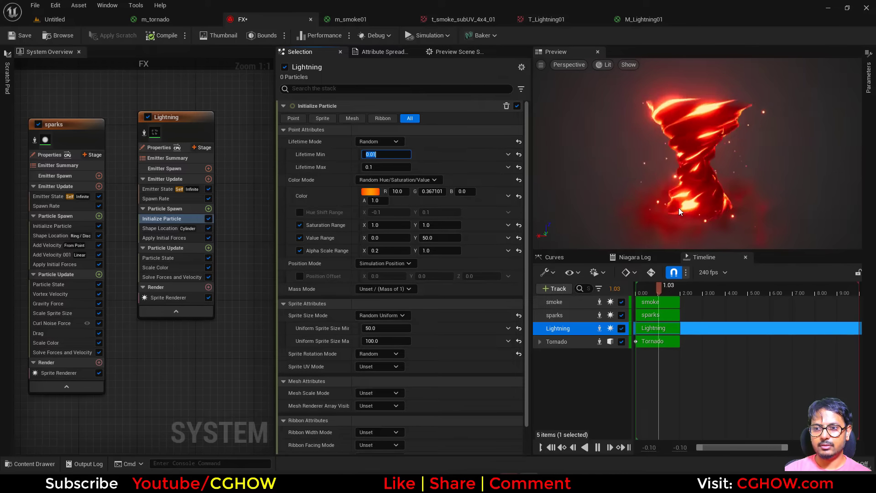
{"action": "left_click", "coordinate": [386, 167]}
{"action": "type", "text": "0.2"}
{"action": "key", "text": "Return"}
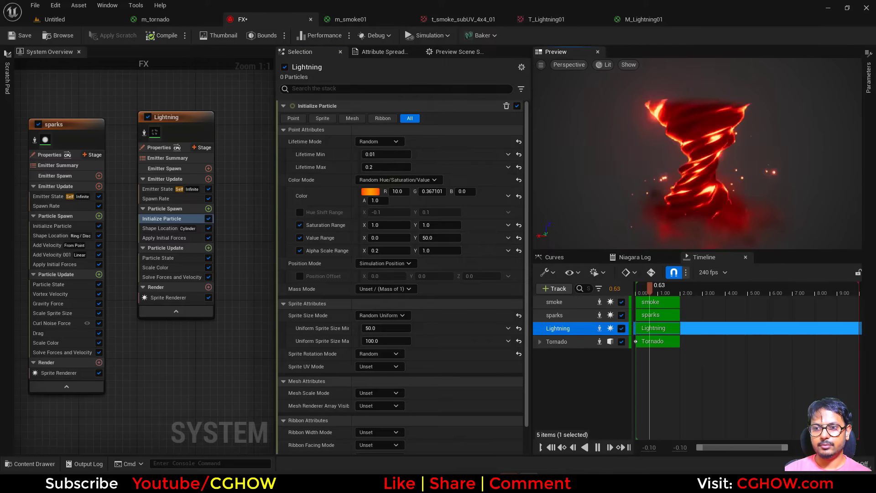
Step: Set the Lightning particles' color value range to 100 minimum and 200 maximum
{"action": "left_click", "coordinate": [434, 237]}
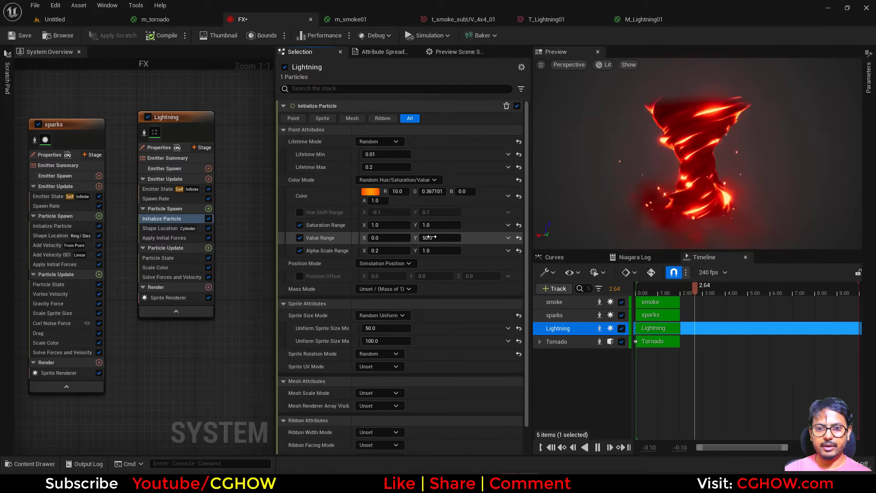
{"action": "type", "text": "200"}
{"action": "left_click", "coordinate": [390, 238]}
{"action": "type", "text": "100"}
{"action": "key", "text": "Return"}
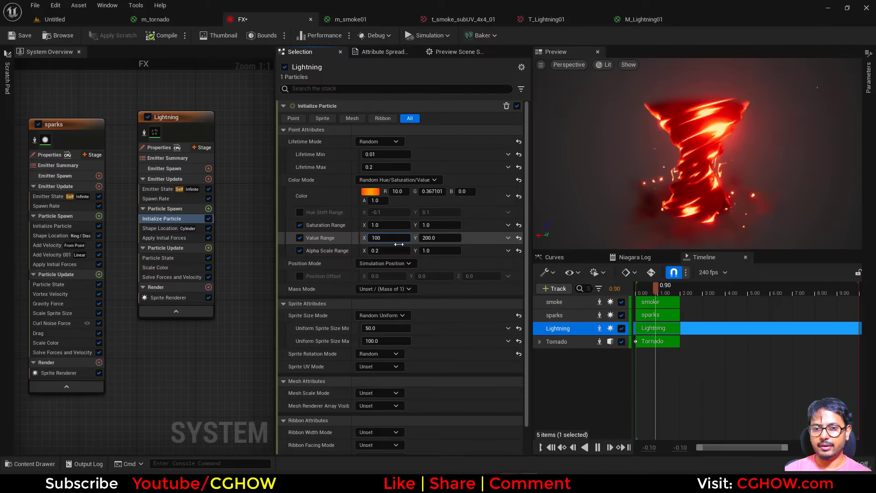
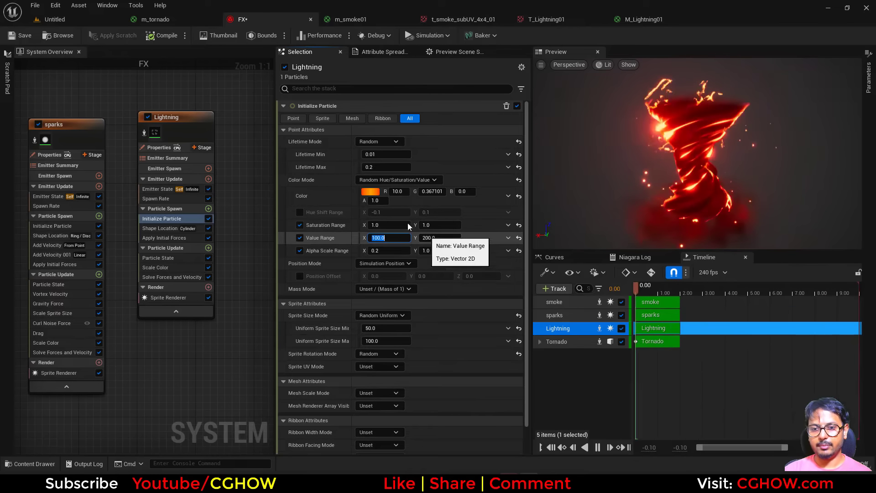
Step: Set the Lightning particles' color to about R 50, G 6.85, B 5.21 and save the FX system
{"action": "left_click", "coordinate": [371, 193]}
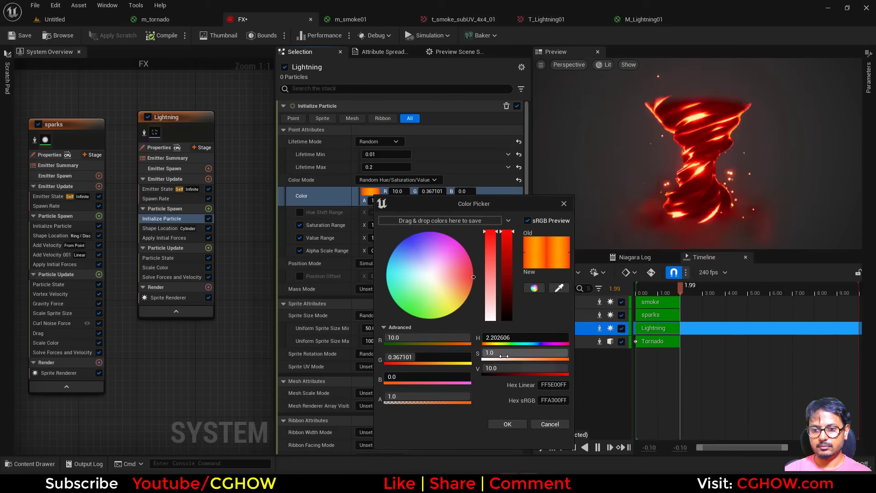
{"action": "left_click_drag", "start_coordinate": [494, 247], "coordinate": [490, 254]}
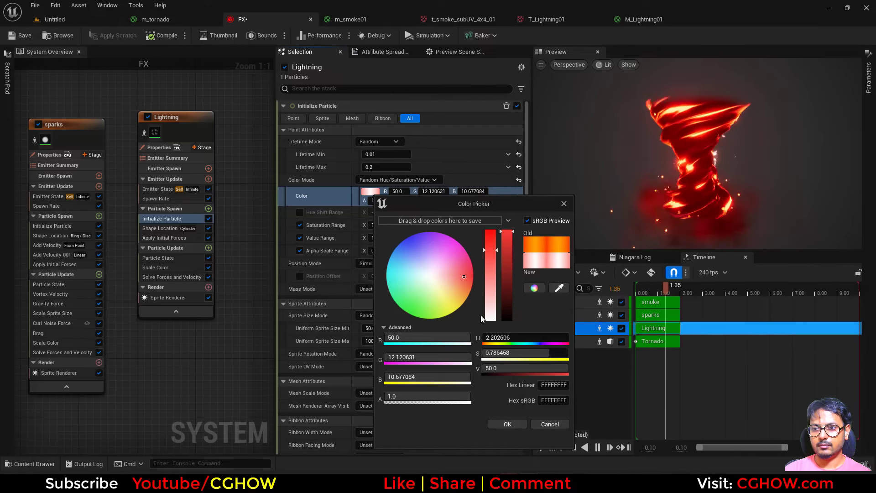
{"action": "left_click", "coordinate": [486, 240]}
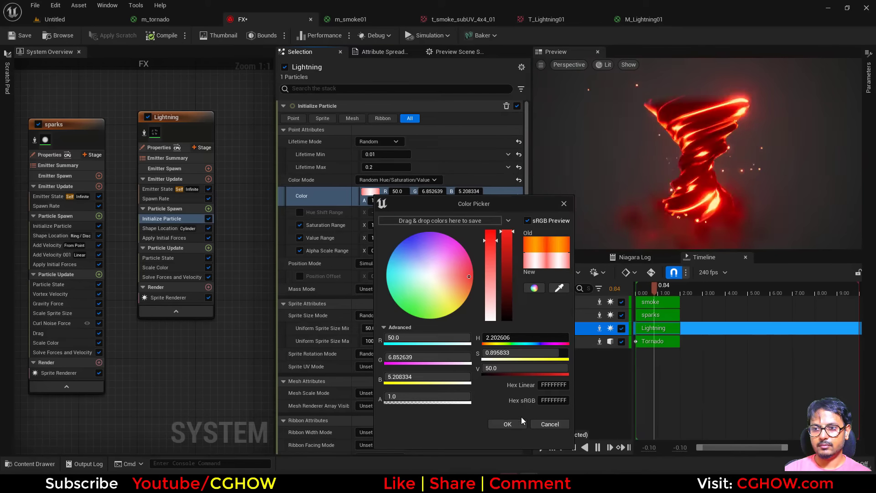
{"action": "left_click", "coordinate": [510, 423]}
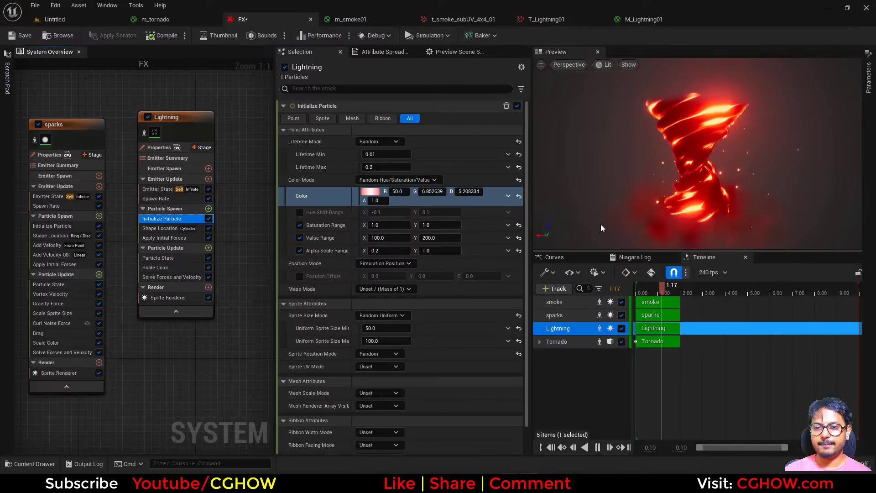
{"action": "left_click_drag", "start_coordinate": [600, 228], "coordinate": [602, 235]}
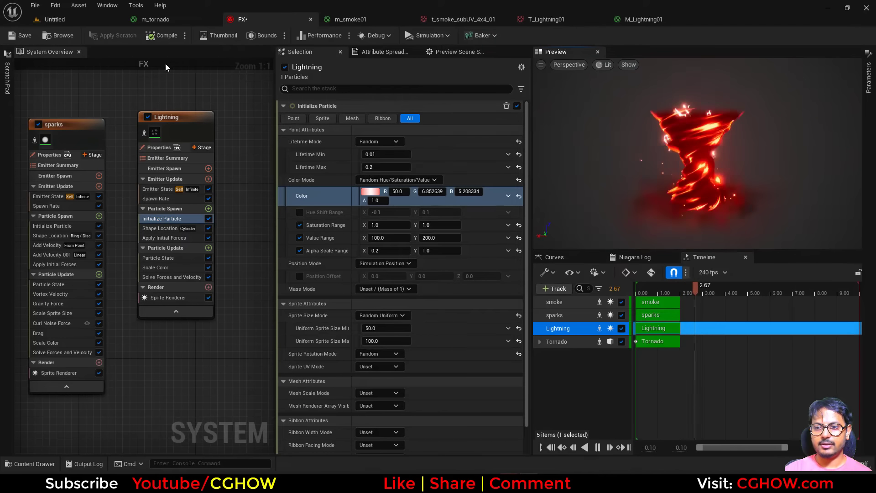
{"action": "left_click", "coordinate": [21, 35]}
Step: Create a new material named m_swirl in the dark_tornado folder and open it for editing
{"action": "left_click", "coordinate": [55, 19]}
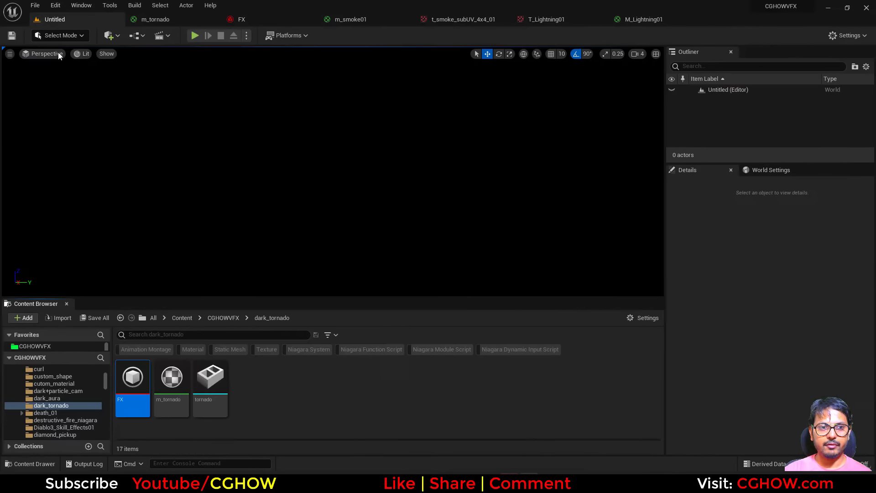
{"action": "right_click", "coordinate": [409, 392]}
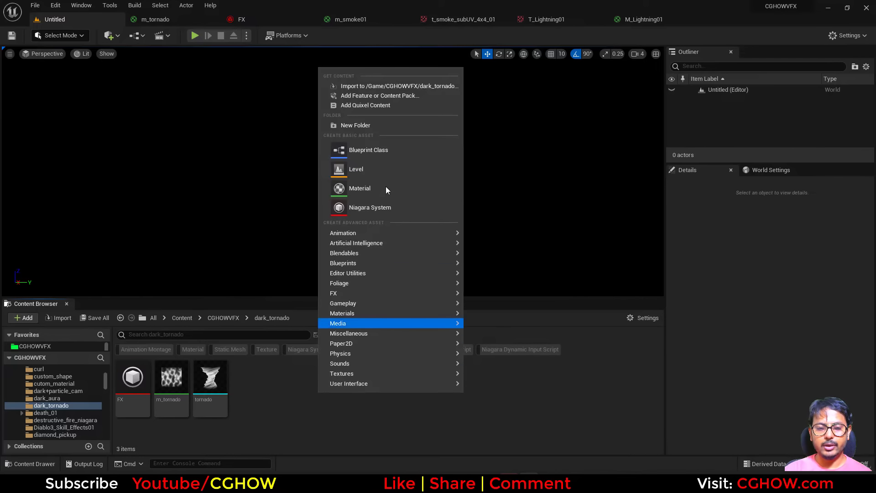
{"action": "left_click", "coordinate": [376, 190]}
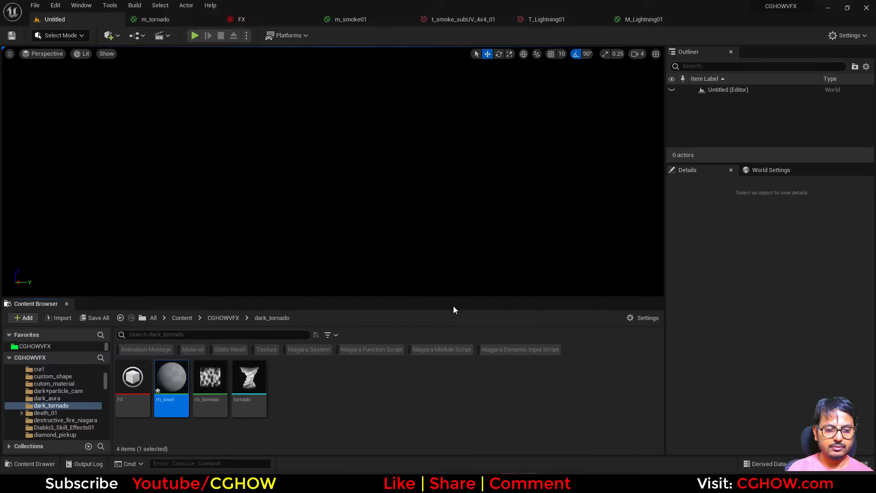
{"action": "key", "text": "Return"}
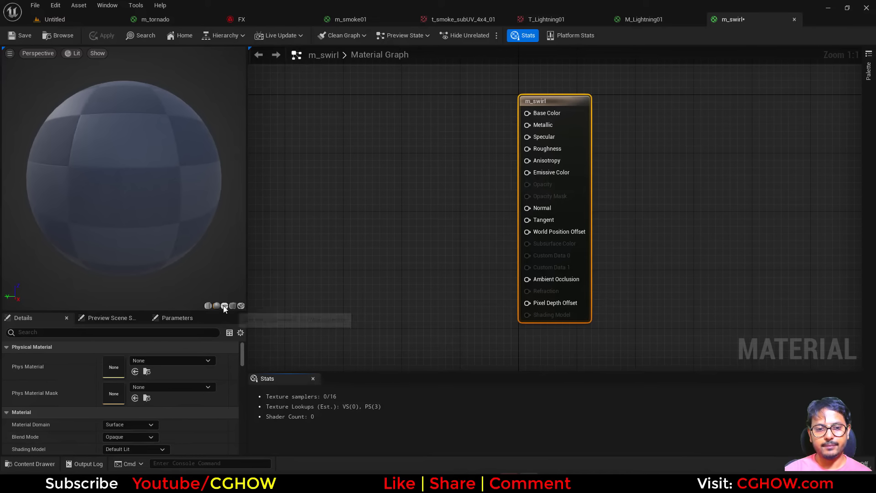
Step: Preview the material on a plane and add a Texture Sample node that uses the T_Noise_Aura_Blur_01 texture
{"action": "left_click", "coordinate": [224, 305]}
{"action": "key", "text": "t"}
{"action": "left_click", "coordinate": [381, 160]}
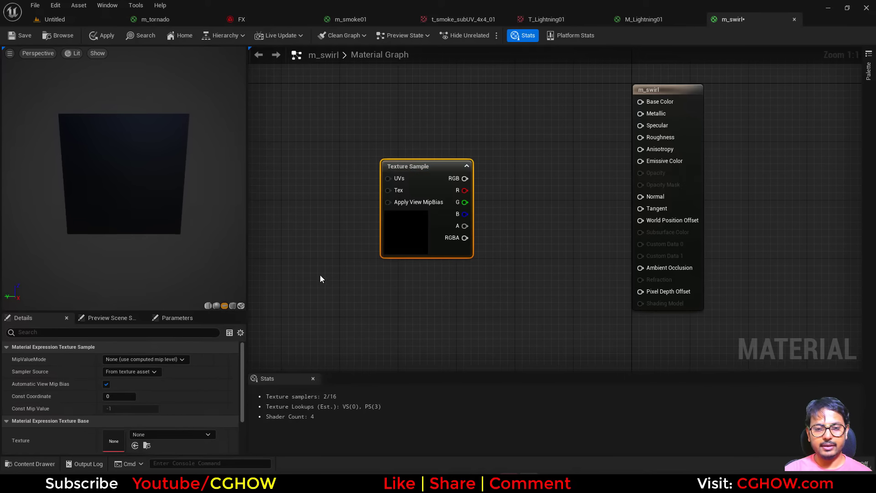
{"action": "scroll", "coordinate": [165, 424], "scroll_direction": "down", "scroll_amount": 2}
{"action": "left_click", "coordinate": [164, 405]}
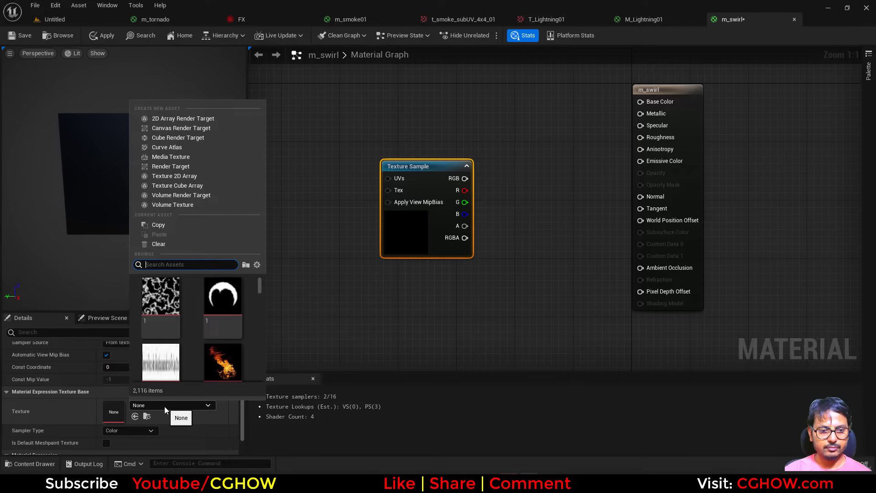
{"action": "type", "text": "auraa"}
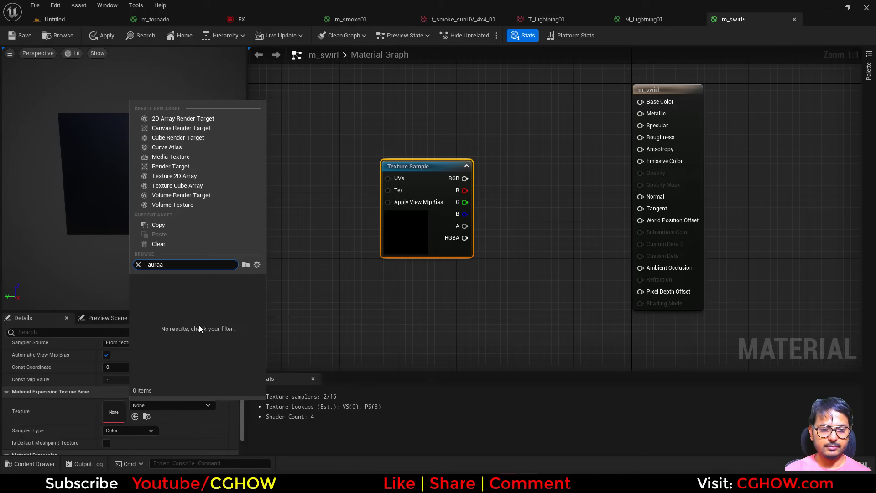
{"action": "key", "text": "BackSpace"}
{"action": "scroll", "coordinate": [199, 324], "scroll_direction": "down", "scroll_amount": 5}
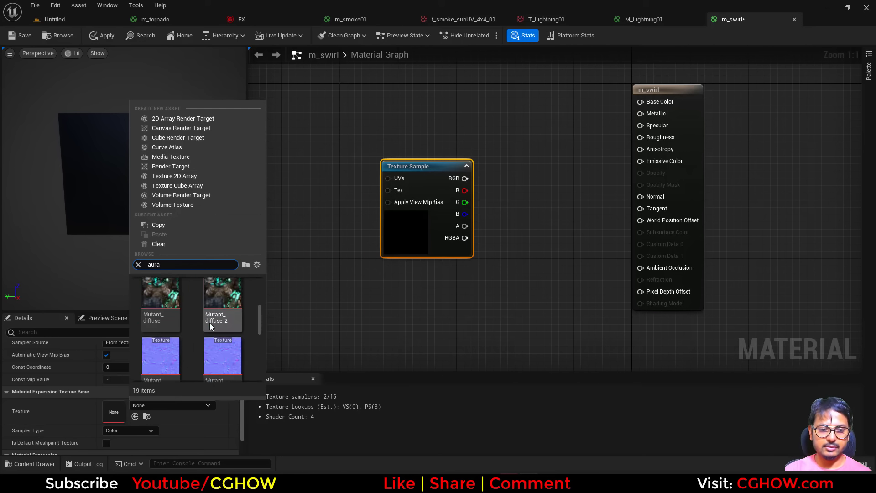
{"action": "left_click", "coordinate": [222, 340]}
{"action": "right_click_drag", "start_coordinate": [270, 200], "coordinate": [365, 217]}
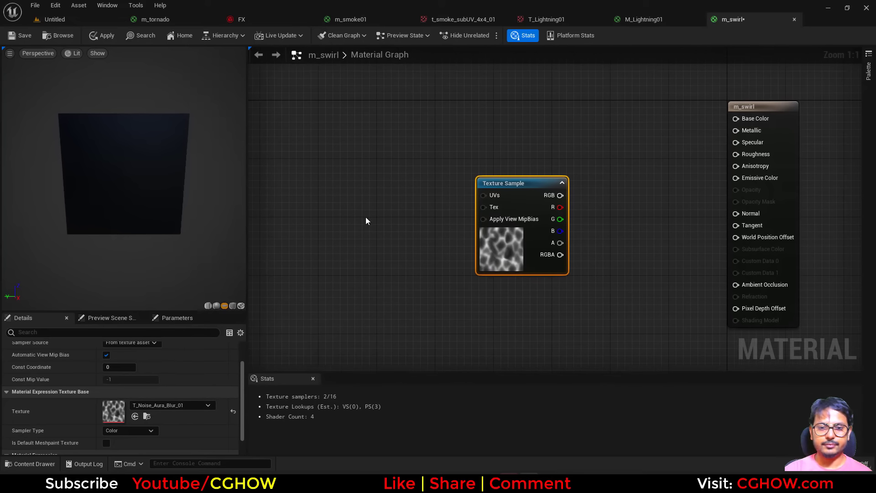
Step: Add a VectorToRadialValue node and connect its Radial Coordinates to the Texture Sample's UVs
{"action": "right_click", "coordinate": [360, 202]}
{"action": "type", "text": "vec"}
{"action": "left_click", "coordinate": [395, 279]}
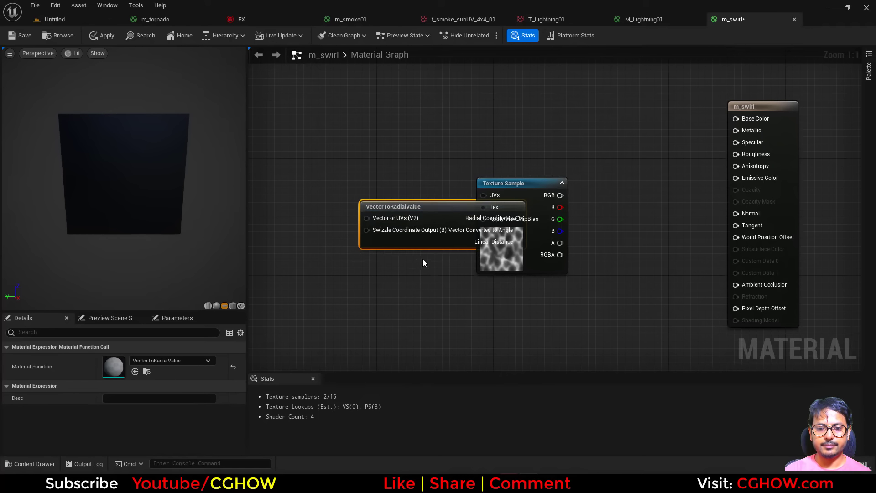
{"action": "left_click_drag", "start_coordinate": [410, 206], "coordinate": [317, 188]}
{"action": "left_click_drag", "start_coordinate": [483, 198], "coordinate": [484, 196]}
Step: Set the Texture Sample's MipValueMode to MipLevel (absolute, 0 is full resolution) and preview the node
{"action": "left_click", "coordinate": [495, 190]}
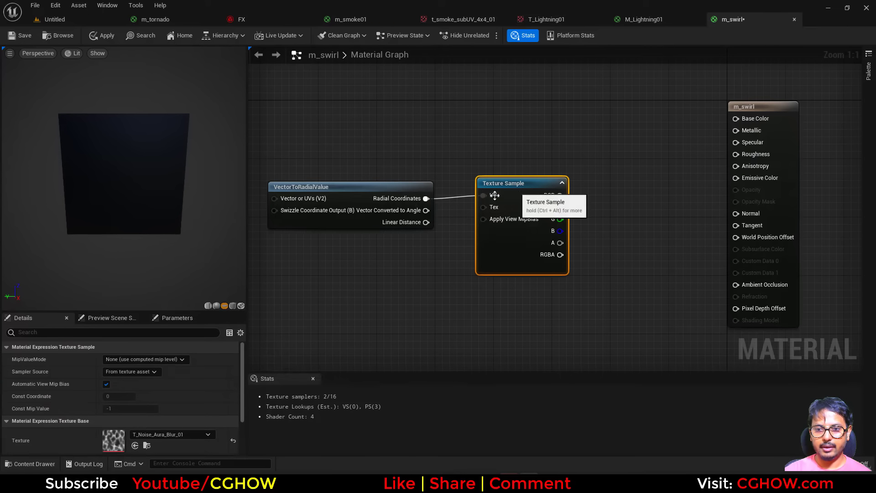
{"action": "left_click", "coordinate": [144, 359]}
{"action": "left_click", "coordinate": [143, 377]}
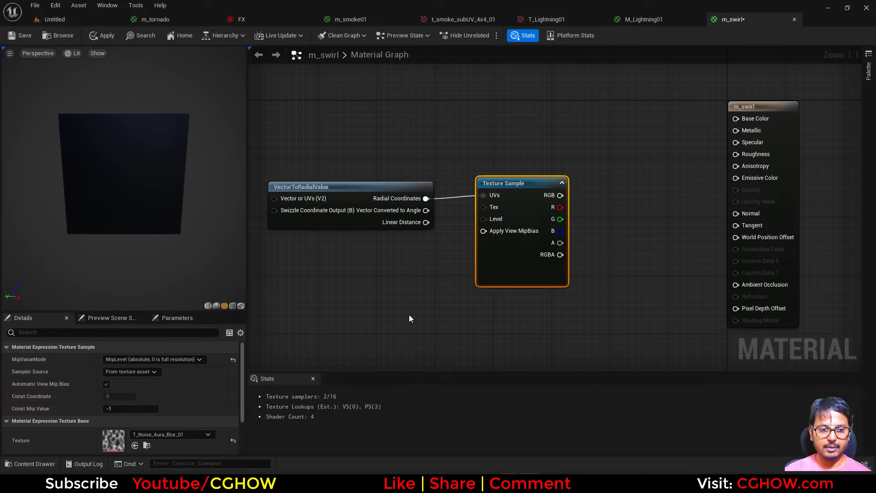
{"action": "key", "text": "space"}
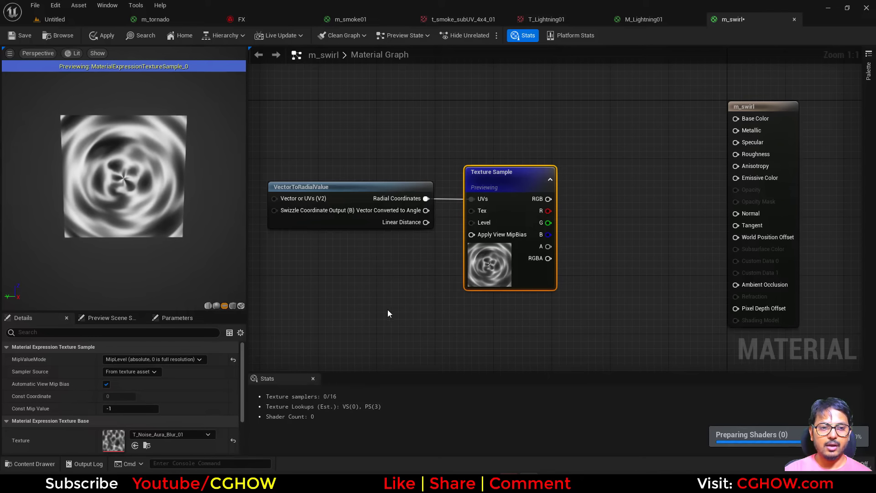
{"action": "right_click_drag", "start_coordinate": [387, 309], "coordinate": [387, 280]}
{"action": "left_click_drag", "start_coordinate": [365, 201], "coordinate": [321, 201]}
{"action": "right_click_drag", "start_coordinate": [408, 237], "coordinate": [394, 197]}
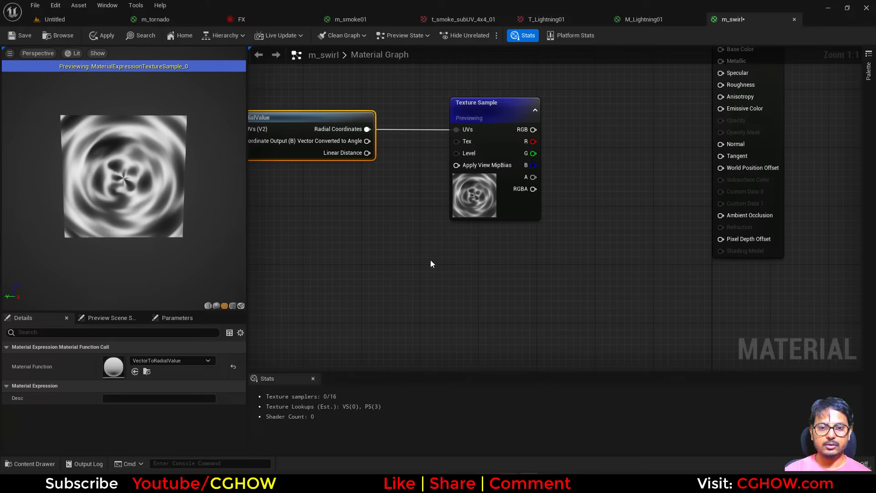
Step: Check the reference tornado video, and add a RadialGradientExponential node below the Texture Sample
{"action": "left_click", "coordinate": [431, 264]}
{"action": "right_click_drag", "start_coordinate": [396, 229], "coordinate": [395, 188]}
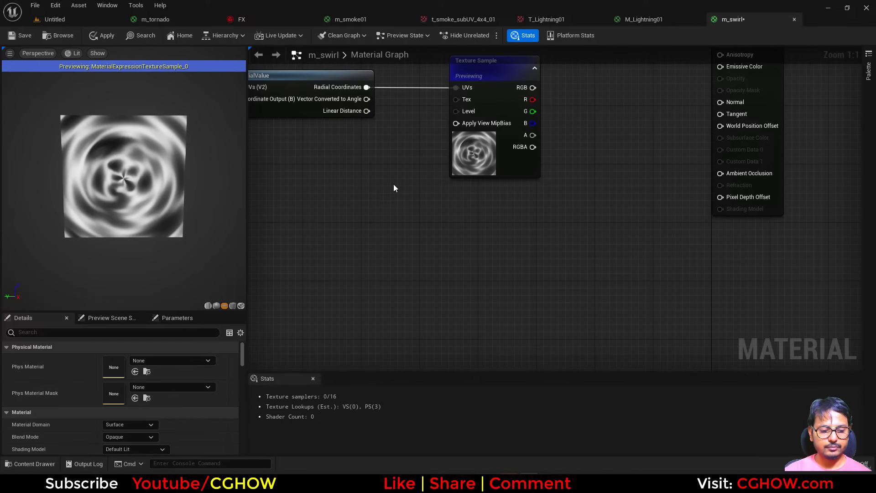
{"action": "right_click", "coordinate": [395, 186]}
{"action": "type", "text": "rad"}
{"action": "left_click", "coordinate": [435, 285]}
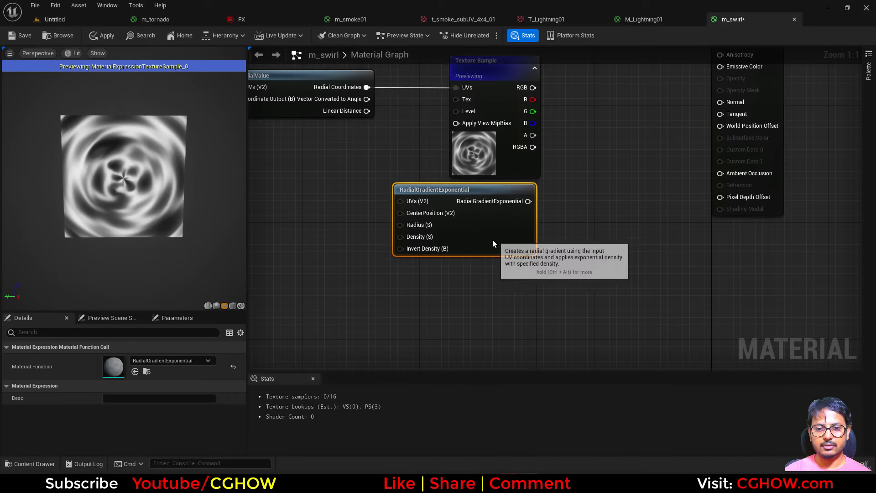
{"action": "left_click_drag", "start_coordinate": [491, 240], "coordinate": [408, 294]}
{"action": "right_click_drag", "start_coordinate": [457, 272], "coordinate": [412, 344]}
{"action": "left_click", "coordinate": [440, 298]}
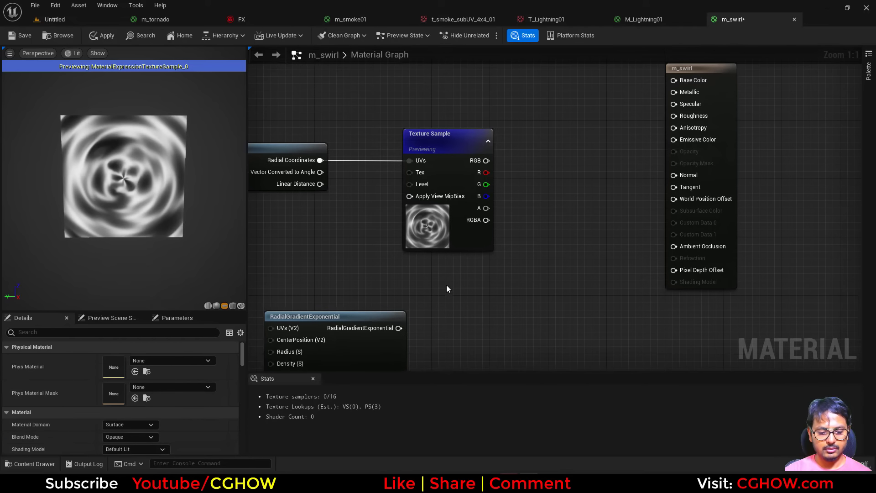
Step: Multiply the Texture Sample's RGB by the RadialGradientExponential output and preview the Multiply node
{"action": "left_click", "coordinate": [447, 284]}
{"action": "left_click_drag", "start_coordinate": [398, 327], "coordinate": [450, 321]}
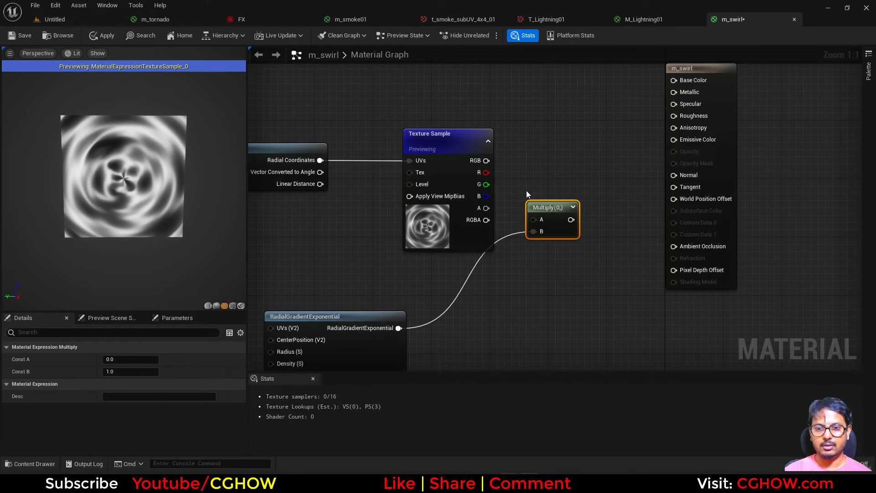
{"action": "left_click_drag", "start_coordinate": [537, 221], "coordinate": [537, 221]}
{"action": "left_click_drag", "start_coordinate": [549, 222], "coordinate": [557, 244]}
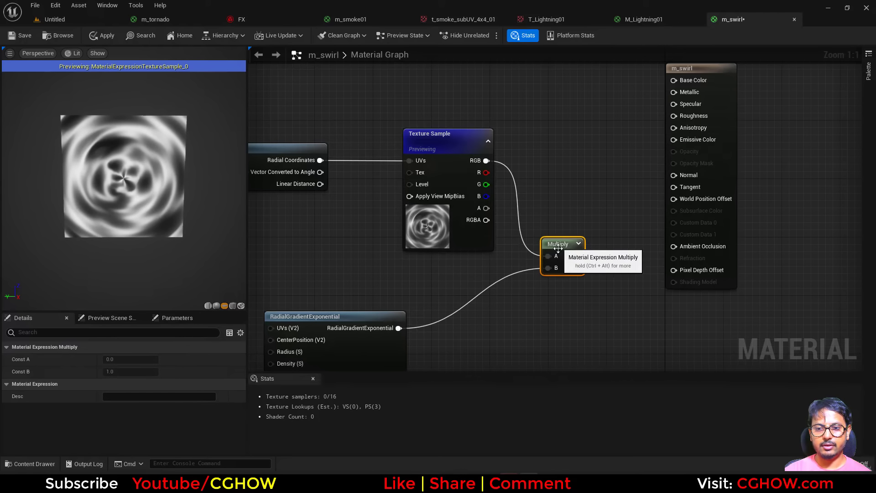
{"action": "key", "text": "space"}
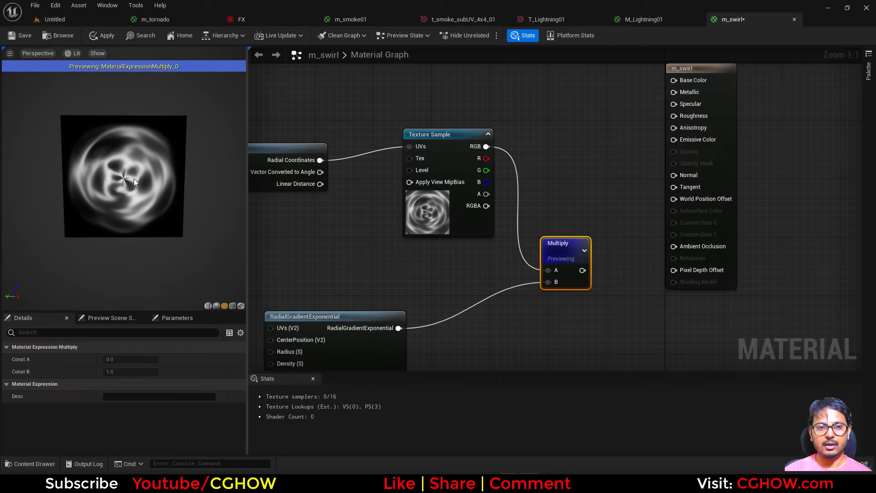
Step: Duplicate the RadialGradientExponential node below the original and feed its Radius with a constant of 0.3
{"action": "right_click_drag", "start_coordinate": [330, 277], "coordinate": [314, 185]}
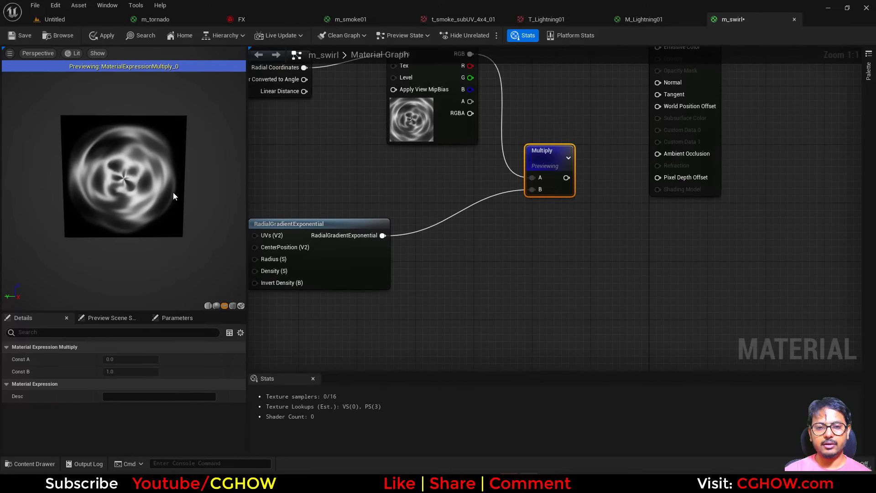
{"action": "right_click_drag", "start_coordinate": [318, 259], "coordinate": [313, 284]}
{"action": "left_click", "coordinate": [362, 292]}
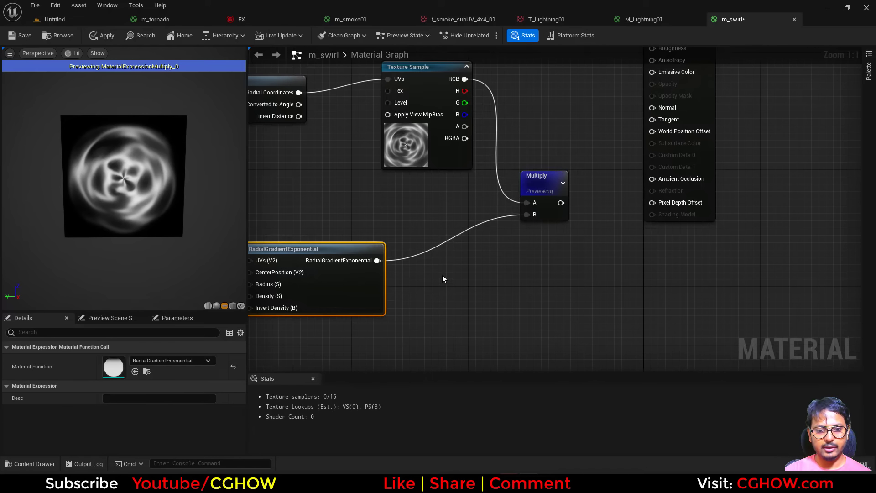
{"action": "right_click_drag", "start_coordinate": [372, 329], "coordinate": [393, 259]}
{"action": "key", "text": "ctrl+d"}
{"action": "left_click_drag", "start_coordinate": [434, 325], "coordinate": [392, 321]}
{"action": "right_click_drag", "start_coordinate": [310, 318], "coordinate": [365, 310]}
{"action": "key", "text": "1"}
{"action": "left_click", "coordinate": [319, 308]}
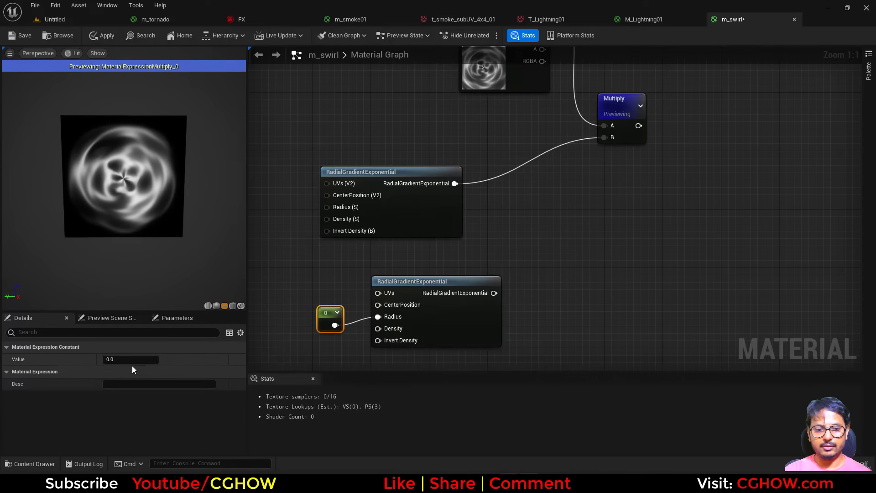
{"action": "right_click_drag", "start_coordinate": [555, 253], "coordinate": [432, 269]}
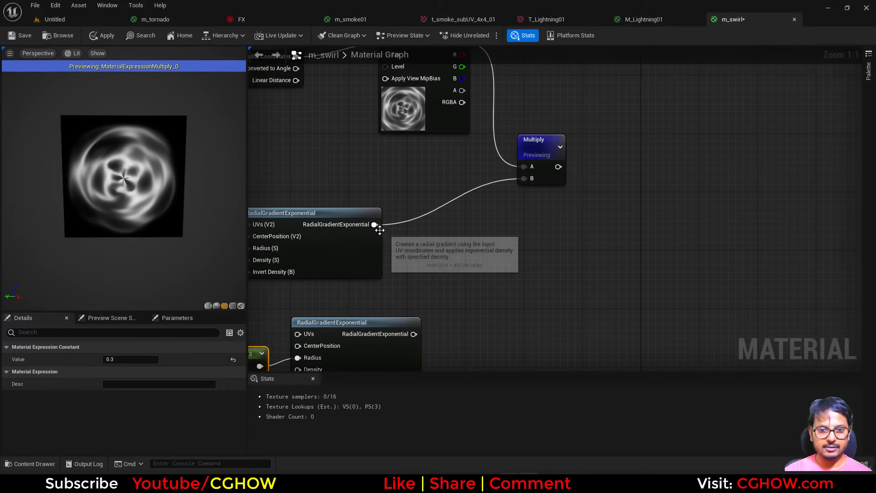
{"action": "left_click_drag", "start_coordinate": [375, 224], "coordinate": [443, 256]}
{"action": "type", "text": "sib"}
{"action": "left_click", "coordinate": [422, 266]}
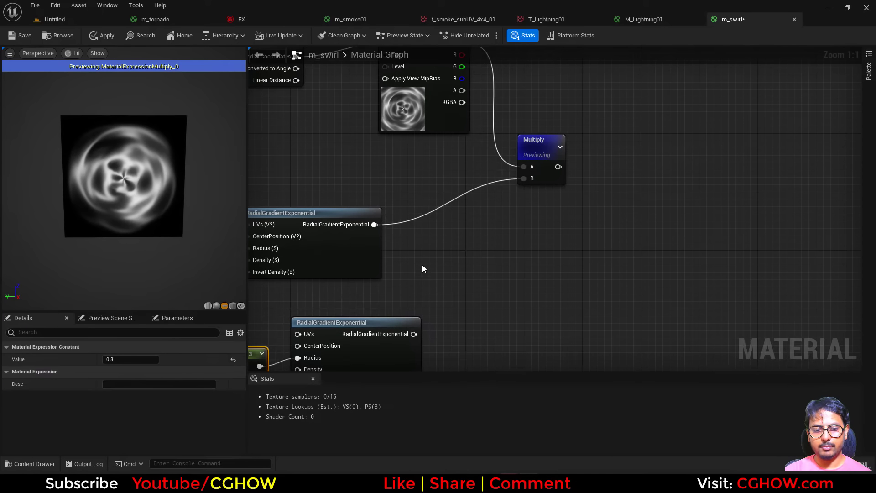
Step: Subtract the second radial gradient from the first, connect the result to the Multiply node's B input, and preview the Multiply
{"action": "right_click", "coordinate": [422, 266]}
{"action": "type", "text": "su"}
{"action": "left_click", "coordinate": [445, 347]}
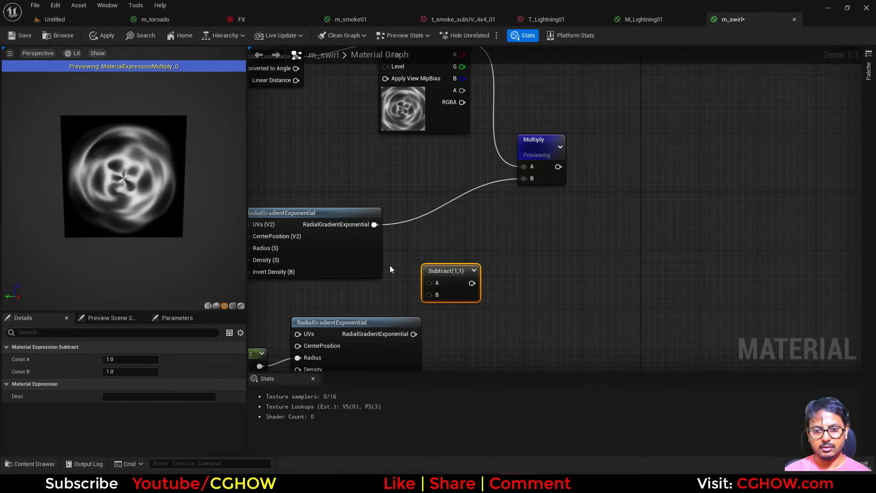
{"action": "left_click_drag", "start_coordinate": [375, 225], "coordinate": [434, 291]}
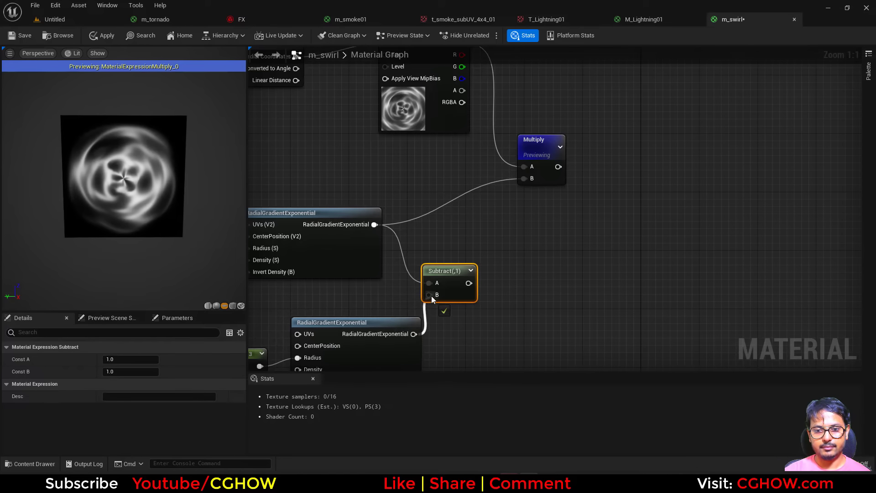
{"action": "key", "text": "space"}
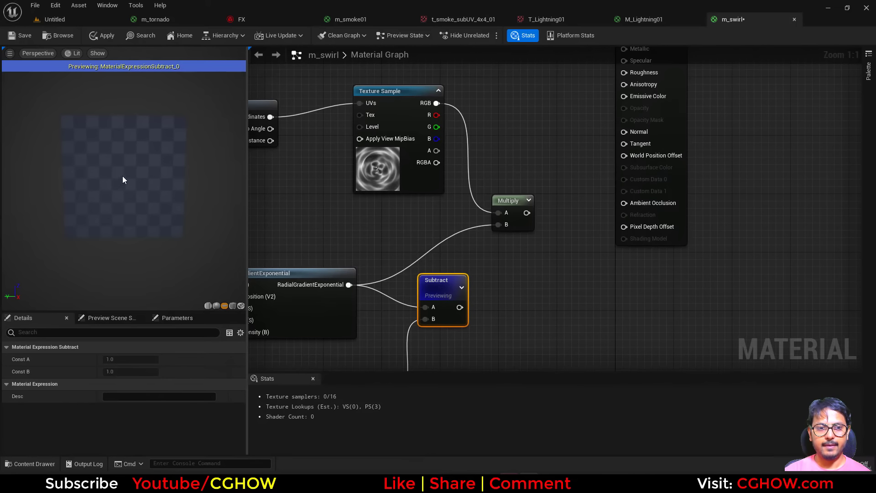
{"action": "left_click", "coordinate": [504, 230]}
{"action": "key", "text": "space"}
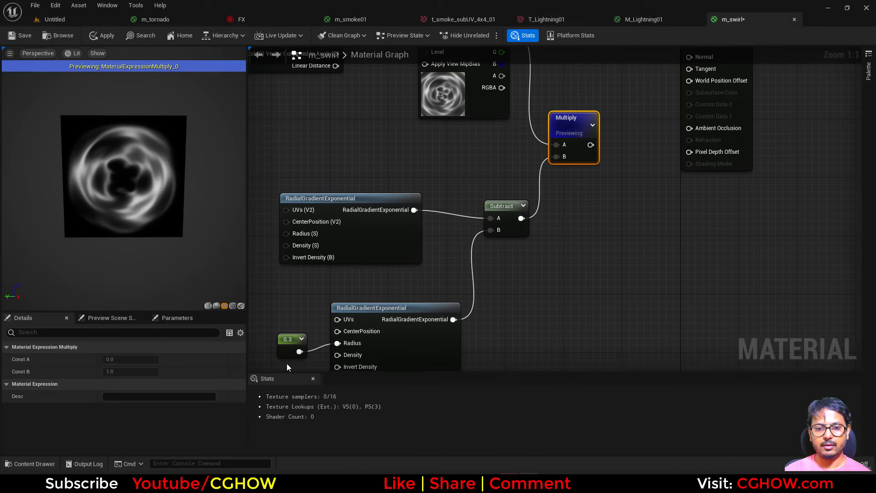
Step: Set the constant feeding the second radial gradient's Radius to 0.4
{"action": "left_click", "coordinate": [287, 354]}
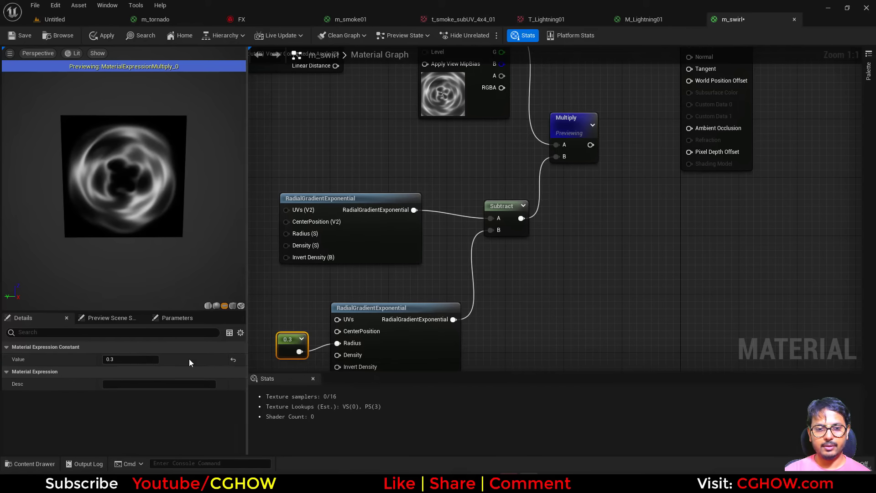
{"action": "left_click", "coordinate": [123, 355]}
{"action": "type", "text": ".4"}
{"action": "key", "text": "Return"}
Step: Insert a Panner between the VectorToRadialValue's Radial Coordinates and the Texture Sample's UVs, with Speed X set to 0.5
{"action": "right_click_drag", "start_coordinate": [555, 185], "coordinate": [633, 318]}
{"action": "left_click", "coordinate": [314, 184]}
{"action": "left_click", "coordinate": [436, 198]}
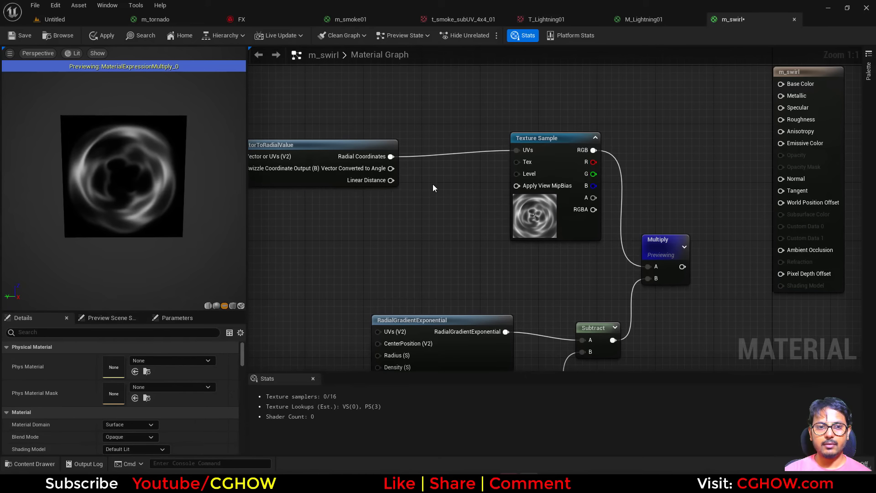
{"action": "right_click_drag", "start_coordinate": [433, 184], "coordinate": [390, 176]}
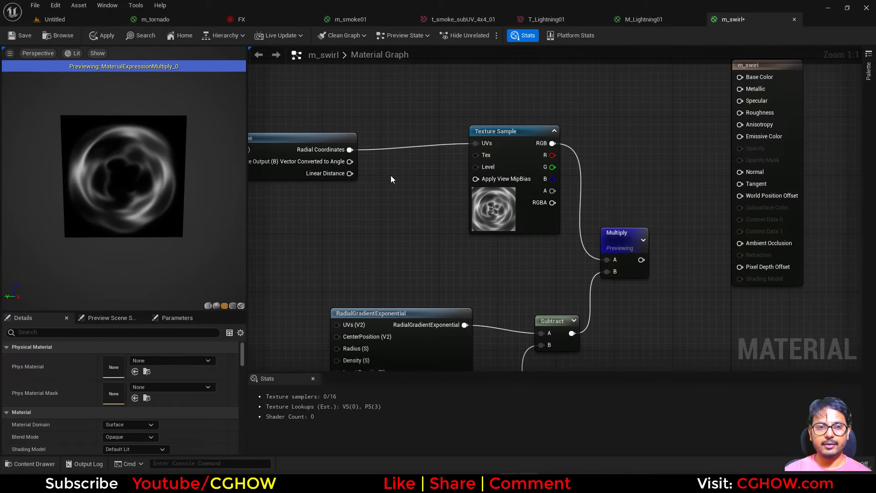
{"action": "key", "text": "p"}
{"action": "left_click", "coordinate": [389, 138]}
{"action": "left_click_drag", "start_coordinate": [350, 150], "coordinate": [480, 143]}
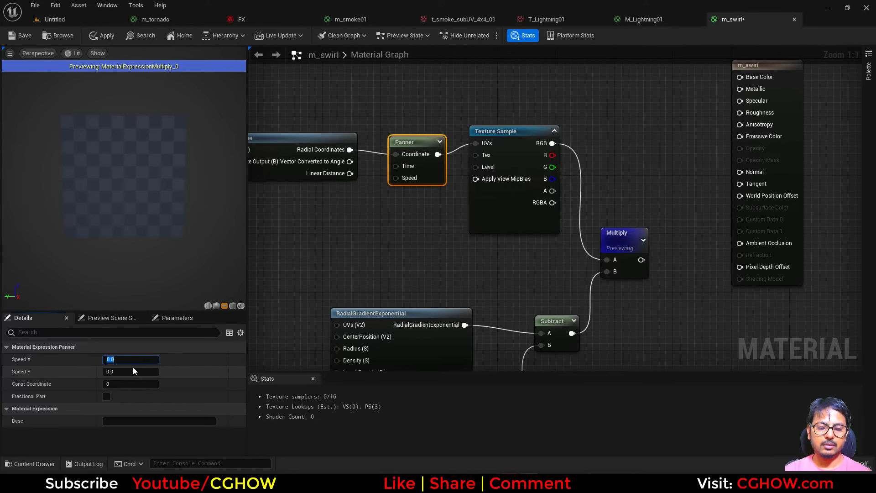
{"action": "type", "text": "0.5"}
{"action": "key", "text": "Return"}
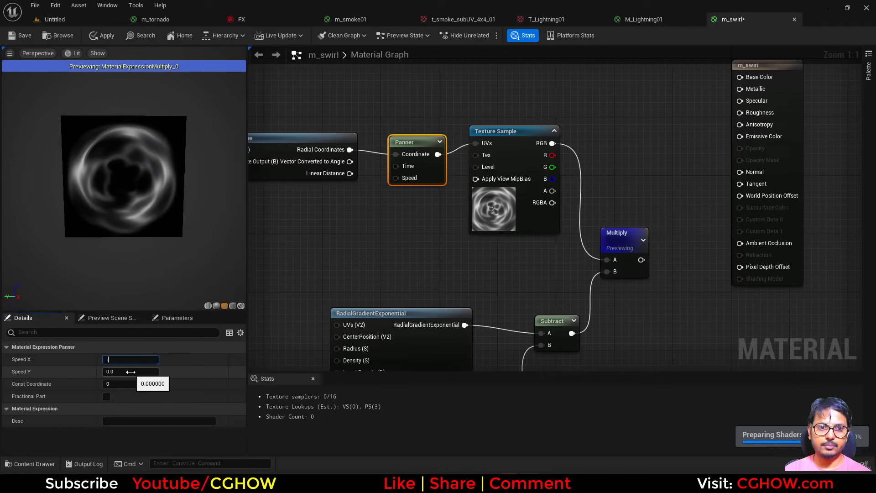
Step: Add a Particle Color node between the Texture Sample and the m_swirl output node
{"action": "right_click_drag", "start_coordinate": [619, 248], "coordinate": [509, 273]}
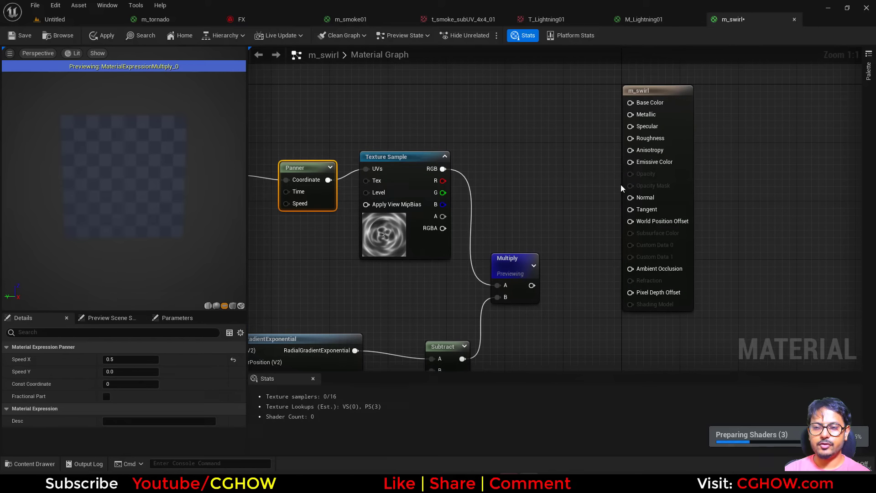
{"action": "right_click", "coordinate": [540, 105]}
{"action": "type", "text": "par"}
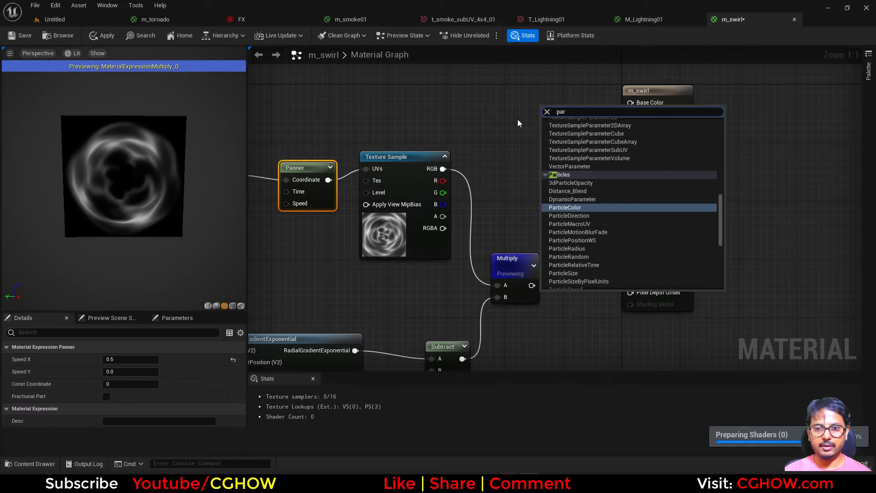
{"action": "left_click", "coordinate": [575, 207]}
{"action": "right_click_drag", "start_coordinate": [569, 209], "coordinate": [610, 208]}
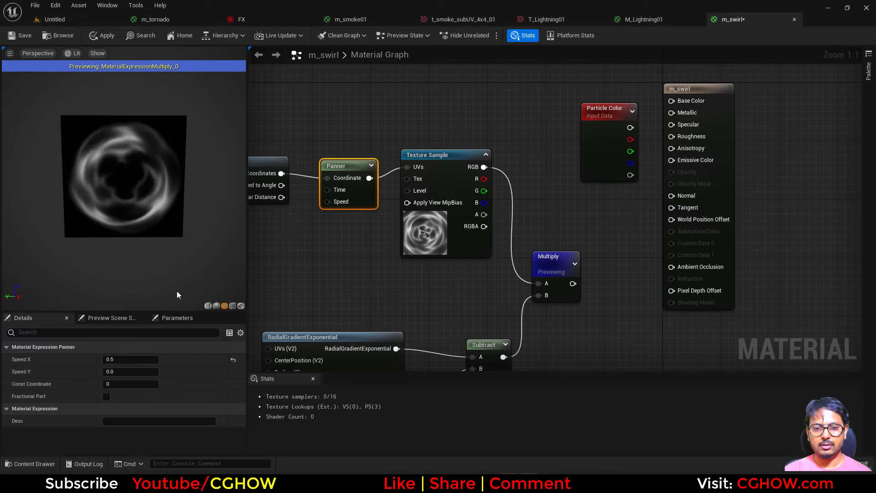
Step: Set the Panner's Speed X to 0 and Speed Y to 0.5
{"action": "left_click", "coordinate": [112, 360]}
{"action": "type", "text": "0"}
{"action": "key", "text": "Return"}
{"action": "left_click", "coordinate": [114, 372]}
{"action": "type", "text": ".5"}
Step: Connect Particle Color's RGB to Emissive Color, and feed the existing Multiply into input B of a new Multiply node
{"action": "left_click_drag", "start_coordinate": [596, 147], "coordinate": [565, 119]}
{"action": "left_click_drag", "start_coordinate": [645, 160], "coordinate": [774, 126]}
{"action": "left_click", "coordinate": [639, 216]}
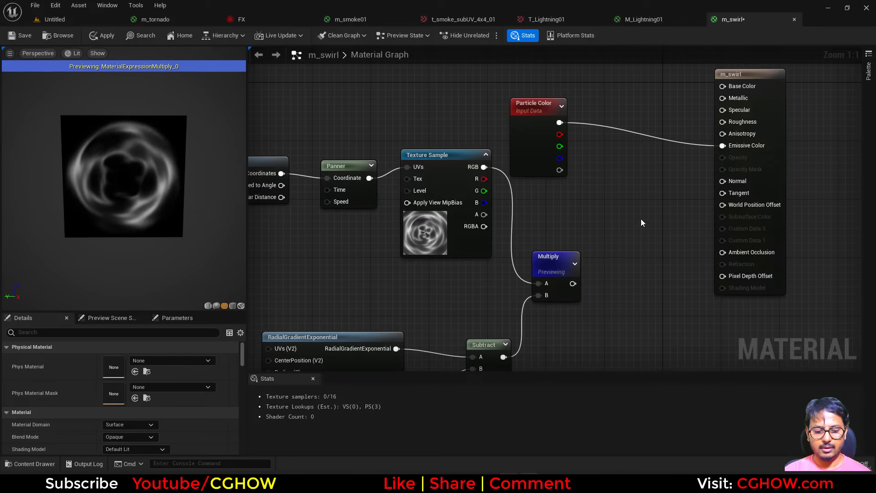
{"action": "left_click", "coordinate": [602, 206]}
{"action": "left_click_drag", "start_coordinate": [615, 232], "coordinate": [615, 233]}
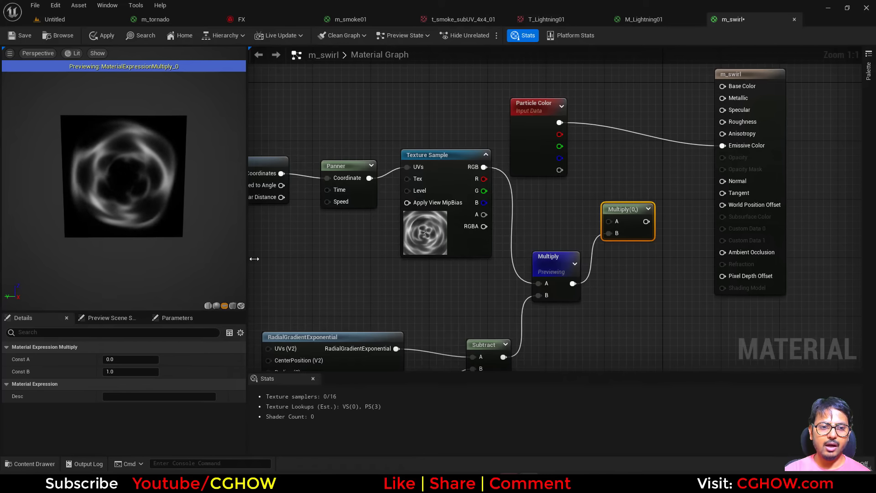
Step: Duplicate a RadialGradientExponential node and place the copy in the empty area beside the second radial gradient
{"action": "scroll", "coordinate": [388, 300], "scroll_direction": "down", "scroll_amount": 2}
{"action": "right_click_drag", "start_coordinate": [404, 327], "coordinate": [425, 170]}
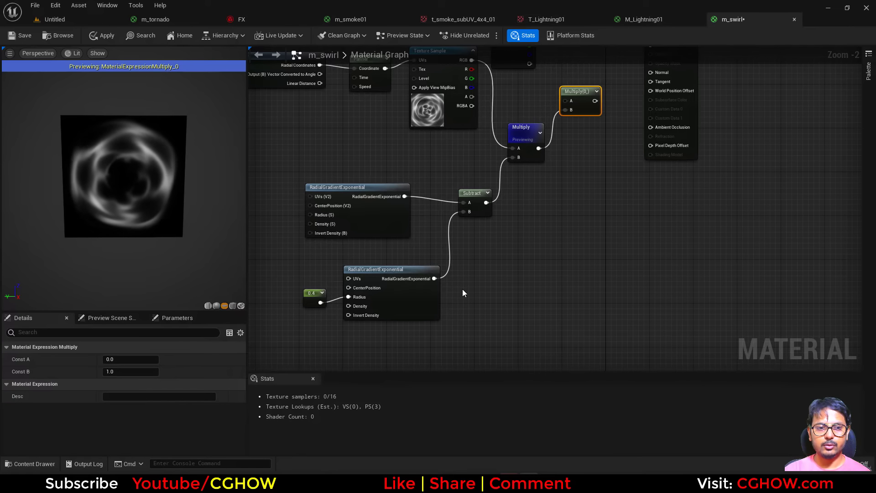
{"action": "right_click_drag", "start_coordinate": [462, 291], "coordinate": [450, 270]}
{"action": "left_click", "coordinate": [377, 215]}
{"action": "key", "text": "ctrl+c"}
{"action": "key", "text": "ctrl+v"}
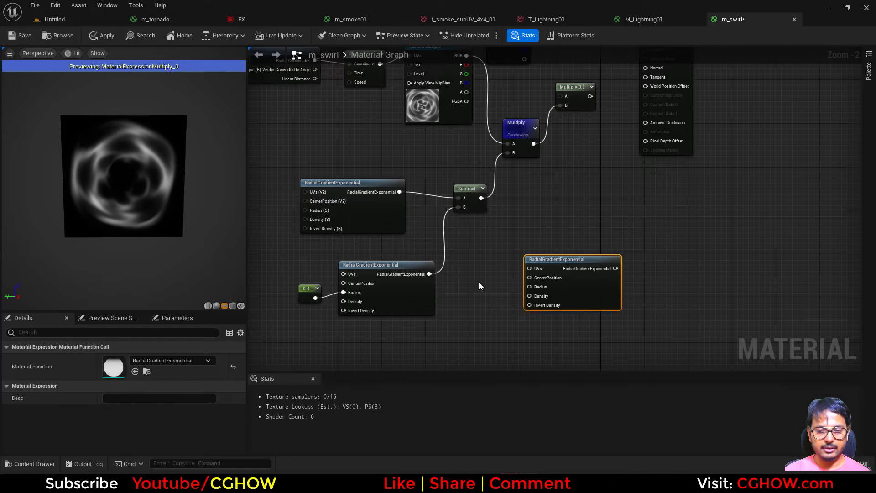
{"action": "scroll", "coordinate": [478, 282], "scroll_direction": "up", "scroll_amount": 2}
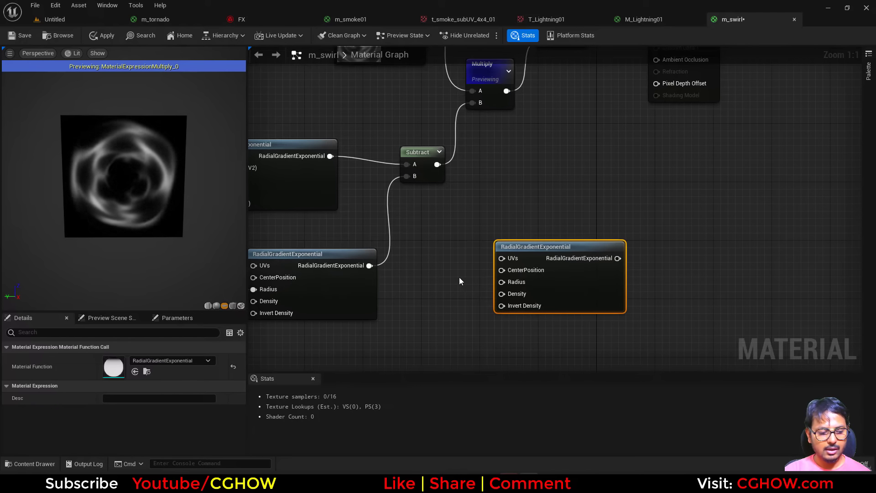
Step: Feed the copied radial gradient's CenterPosition with a two-component constant whose R value is 0.5
{"action": "left_click", "coordinate": [445, 267]}
{"action": "mouse_move", "coordinate": [466, 281]}
{"action": "left_mouse_down"}
{"action": "mouse_move", "coordinate": [502, 270]}
{"action": "mouse_move", "coordinate": [455, 273]}
{"action": "left_mouse_up"}
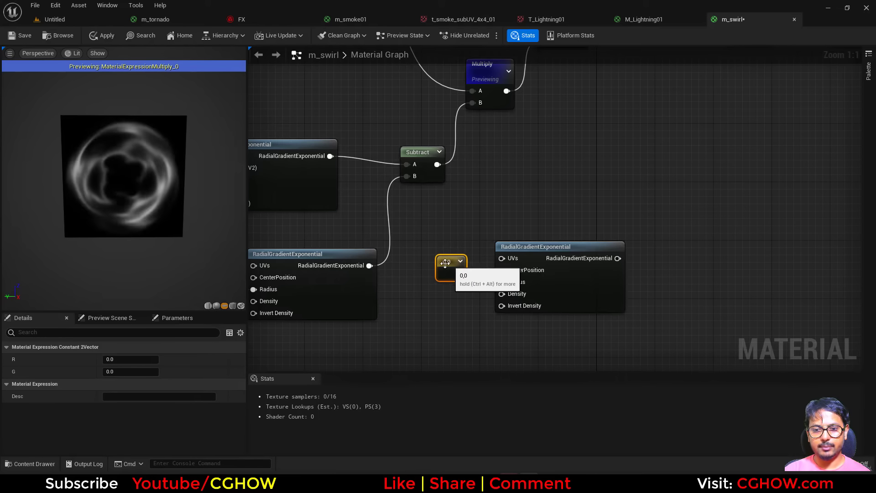
{"action": "left_click", "coordinate": [130, 359]}
{"action": "type", "text": "0.5"}
{"action": "key", "text": "Return"}
Step: Preview the third RadialGradientExponential node
{"action": "right_click_drag", "start_coordinate": [561, 269], "coordinate": [532, 288]}
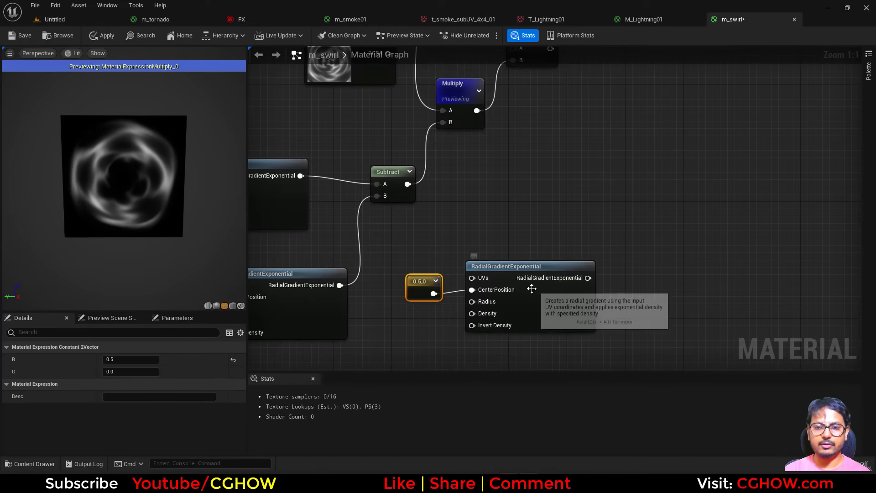
{"action": "left_click", "coordinate": [532, 288]}
{"action": "key", "text": "space"}
{"action": "right_click_drag", "start_coordinate": [498, 223], "coordinate": [438, 269]}
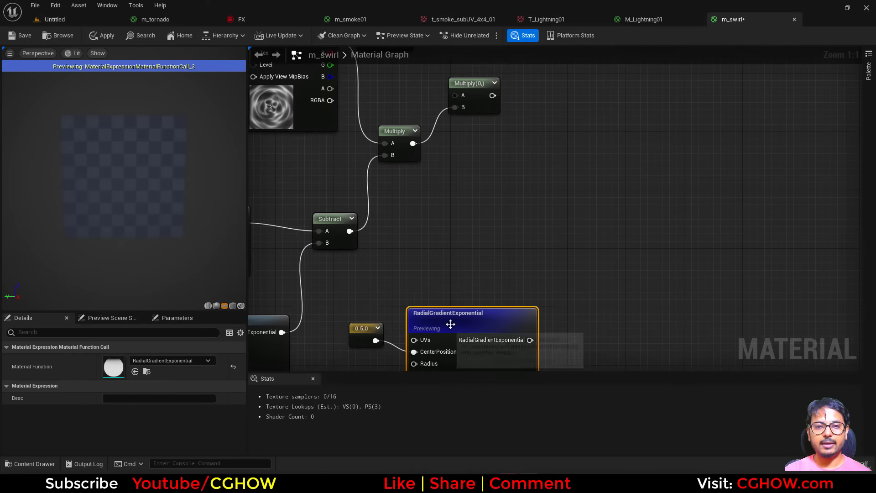
{"action": "left_click_drag", "start_coordinate": [454, 320], "coordinate": [457, 305]}
{"action": "right_click_drag", "start_coordinate": [456, 203], "coordinate": [437, 215]}
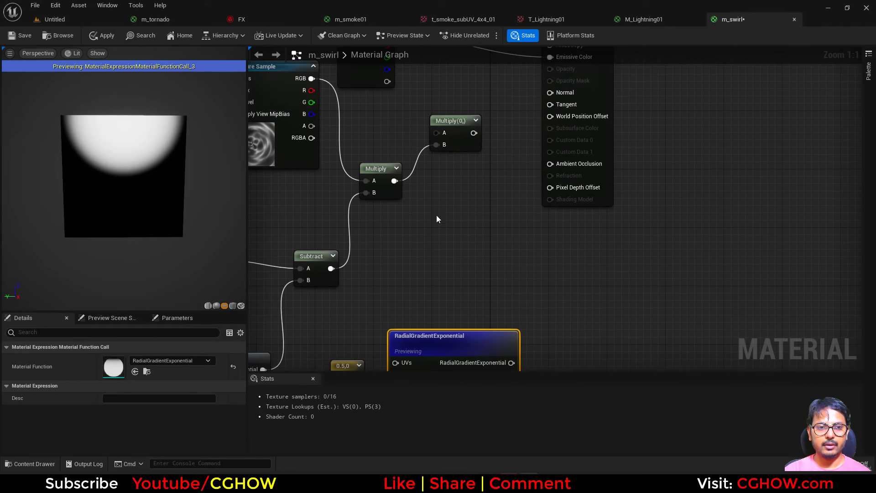
Step: Connect the third radial gradient to input A of the new Multiply and preview that Multiply
{"action": "left_click_drag", "start_coordinate": [511, 363], "coordinate": [444, 129]}
{"action": "left_click", "coordinate": [456, 128]}
{"action": "key", "text": "space"}
{"action": "right_click_drag", "start_coordinate": [480, 161], "coordinate": [471, 240]}
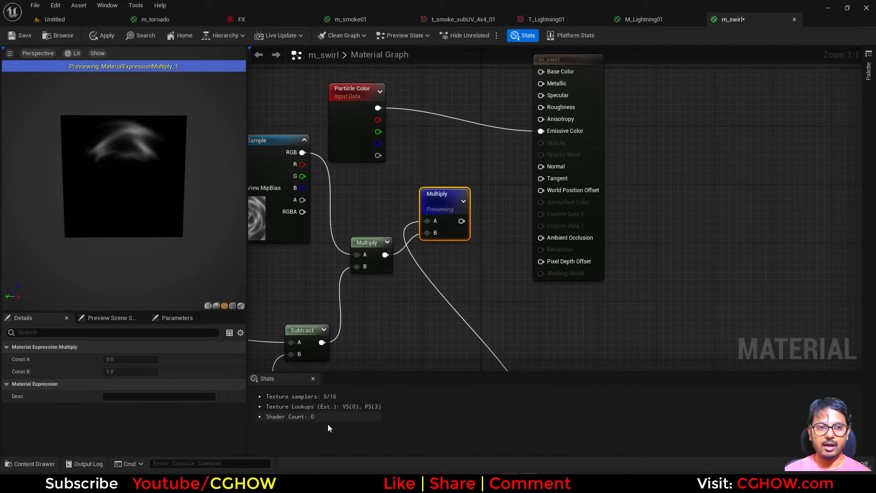
Step: Try G values of 0.3 and 0.4 for the constant feeding the third gradient's CenterPosition
{"action": "right_click_drag", "start_coordinate": [397, 308], "coordinate": [413, 168]}
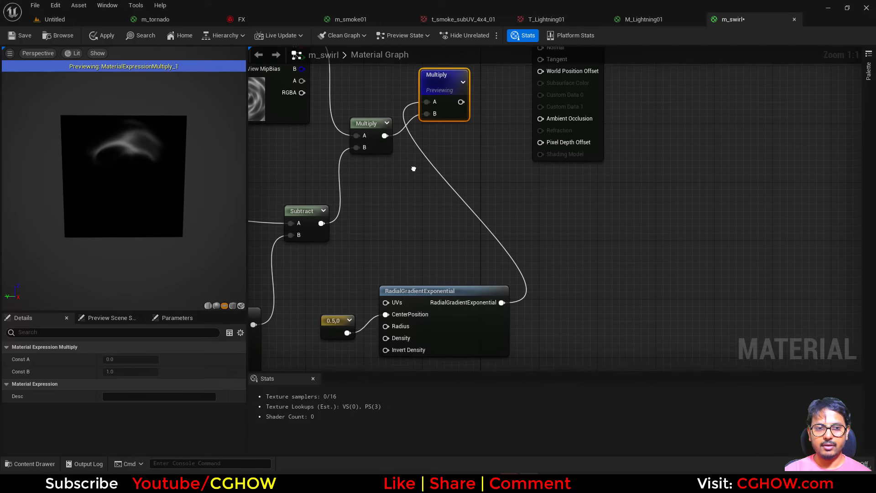
{"action": "left_click", "coordinate": [333, 330]}
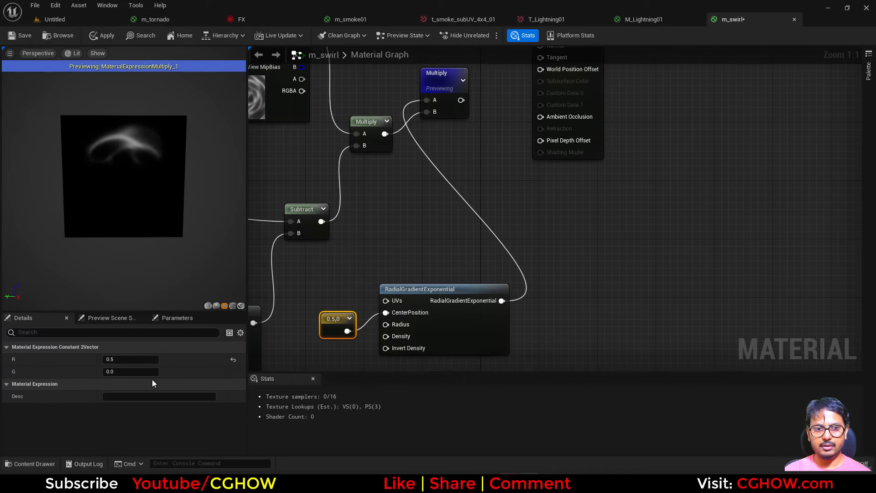
{"action": "left_click", "coordinate": [119, 370]}
{"action": "type", "text": "0.3"}
{"action": "key", "text": "Return"}
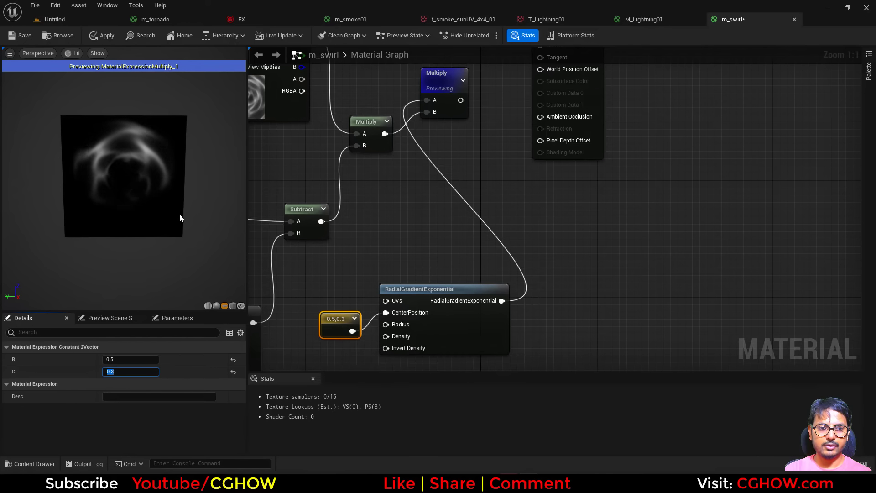
{"action": "type", "text": "0.4"}
{"action": "key", "text": "Return"}
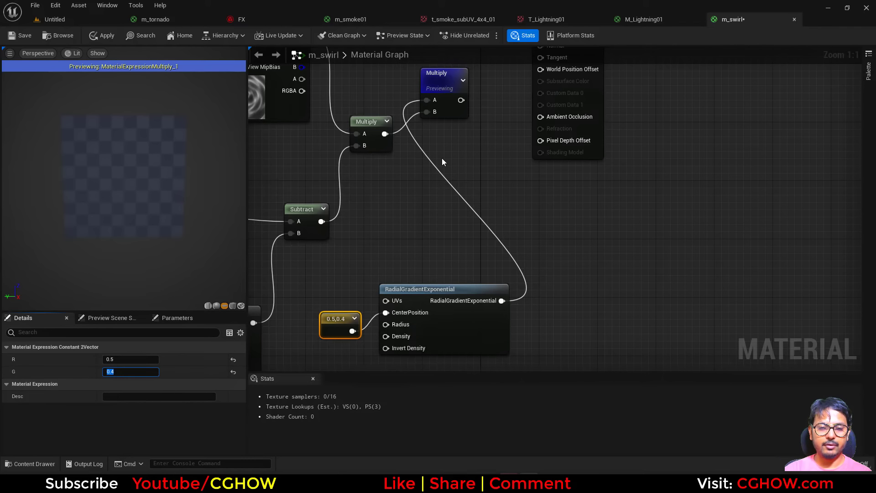
Step: Move the m_swirl output node farther from the Multiply nodes, and set the CenterPosition constant's G value to 0.35
{"action": "right_click_drag", "start_coordinate": [562, 97], "coordinate": [520, 176]}
{"action": "left_click_drag", "start_coordinate": [580, 112], "coordinate": [683, 106]}
{"action": "right_click_drag", "start_coordinate": [487, 182], "coordinate": [487, 100]}
{"action": "left_click", "coordinate": [297, 319]}
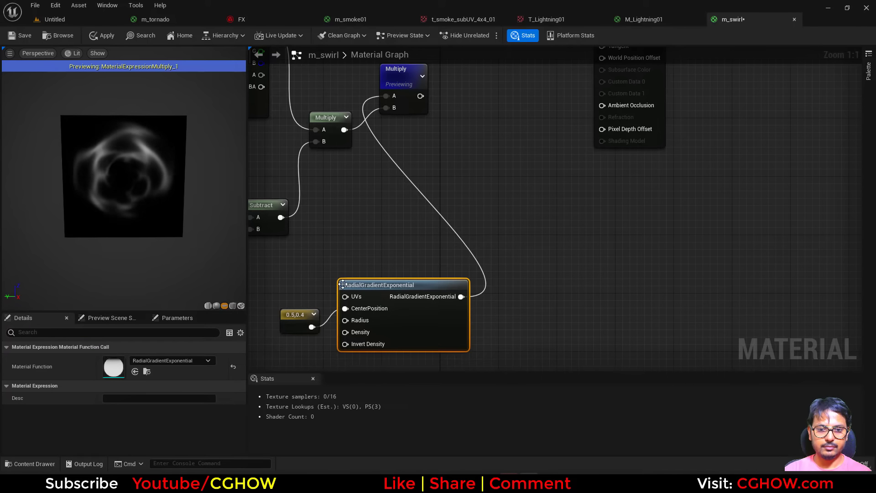
{"action": "right_click_drag", "start_coordinate": [297, 320], "coordinate": [336, 322]}
{"action": "left_click", "coordinate": [127, 372]}
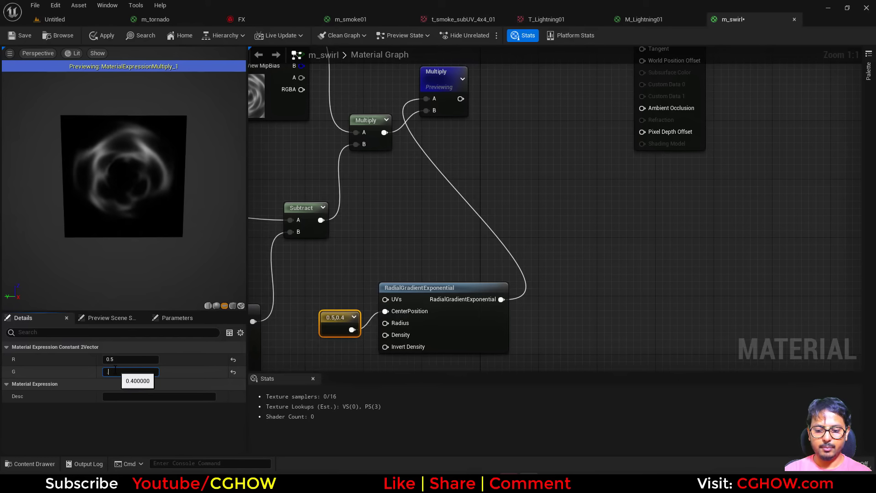
{"action": "type", "text": "0.35"}
{"action": "key", "text": "Return"}
Step: Multiply Particle Color's alpha by the previewed Multiply's output and connect the result to Opacity
{"action": "mouse_move", "coordinate": [491, 188]}
{"action": "right_mouse_down"}
{"action": "mouse_move", "coordinate": [512, 243]}
{"action": "mouse_move", "coordinate": [483, 181]}
{"action": "right_mouse_up"}
{"action": "left_click", "coordinate": [487, 174]}
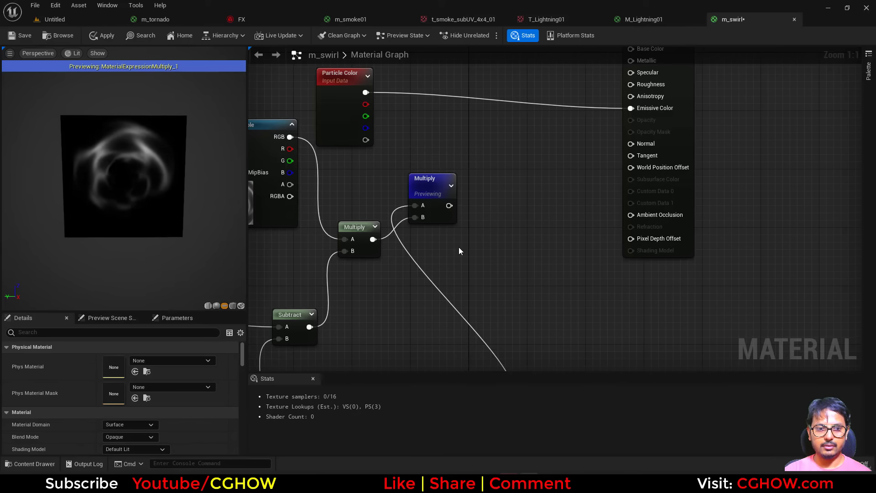
{"action": "left_click", "coordinate": [481, 159]}
{"action": "left_click_drag", "start_coordinate": [496, 182], "coordinate": [365, 139]}
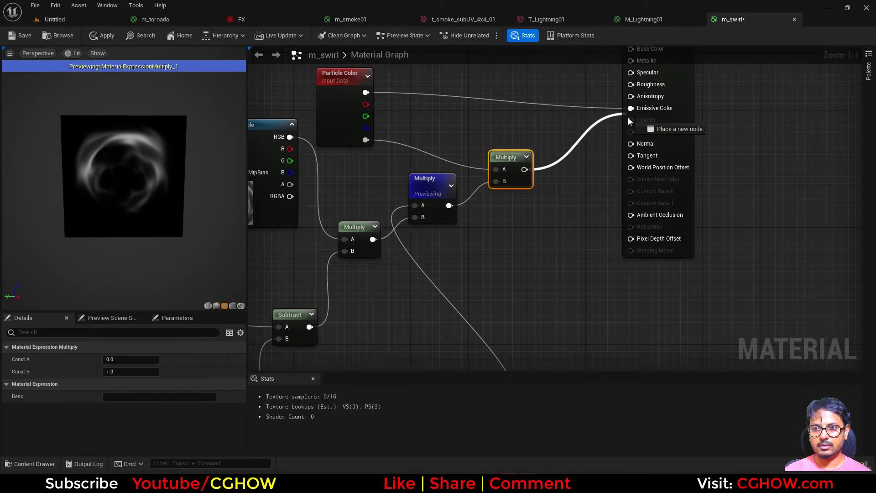
{"action": "left_click_drag", "start_coordinate": [628, 120], "coordinate": [631, 120]}
Step: Set the m_swirl material's blend mode to Translucent and its shading model to Unlit
{"action": "right_click_drag", "start_coordinate": [630, 120], "coordinate": [697, 187]}
{"action": "left_click", "coordinate": [705, 150]}
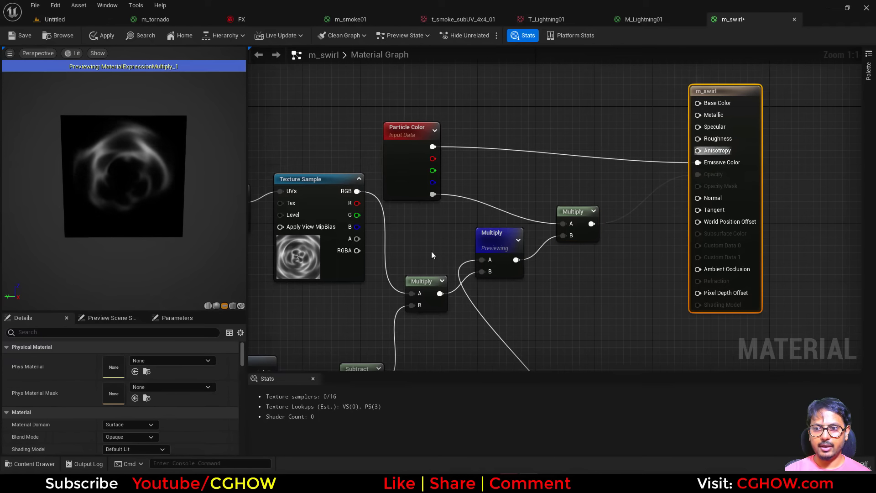
{"action": "scroll", "coordinate": [135, 411], "scroll_direction": "down", "scroll_amount": 2}
{"action": "left_click", "coordinate": [135, 410]}
{"action": "left_click", "coordinate": [117, 362]}
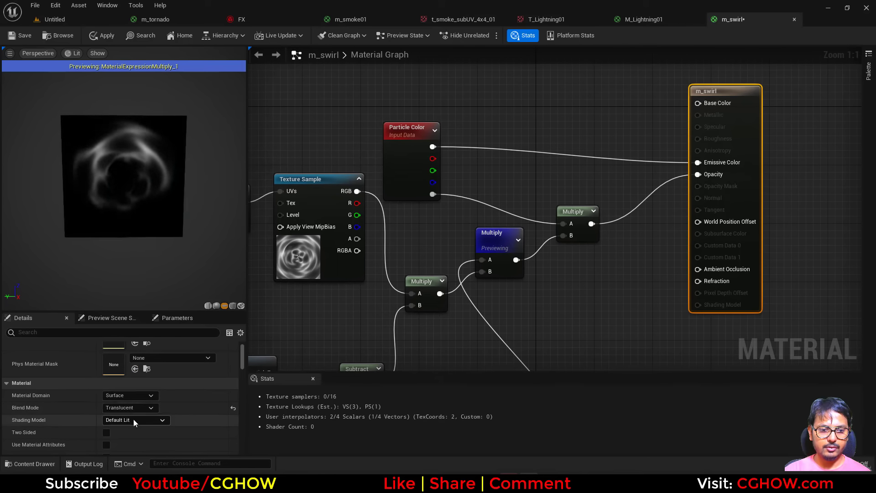
{"action": "left_click", "coordinate": [133, 419]}
{"action": "left_click", "coordinate": [114, 306]}
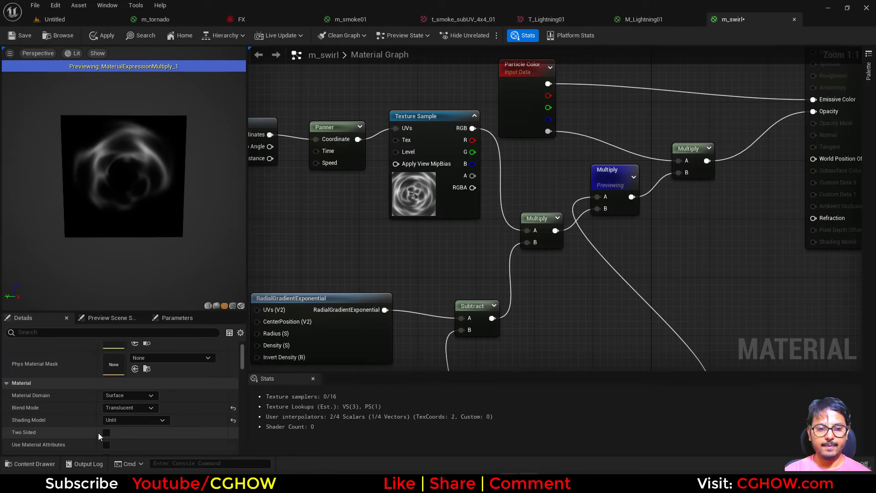
Step: Insert a Power node between the Texture Sample's RGB output and input A of the first Multiply
{"action": "right_click_drag", "start_coordinate": [274, 115], "coordinate": [383, 179]}
{"action": "left_click_drag", "start_coordinate": [333, 148], "coordinate": [458, 278]}
{"action": "left_click", "coordinate": [495, 172]}
{"action": "left_click_drag", "start_coordinate": [470, 193], "coordinate": [634, 295]}
{"action": "right_click_drag", "start_coordinate": [257, 304], "coordinate": [419, 234]}
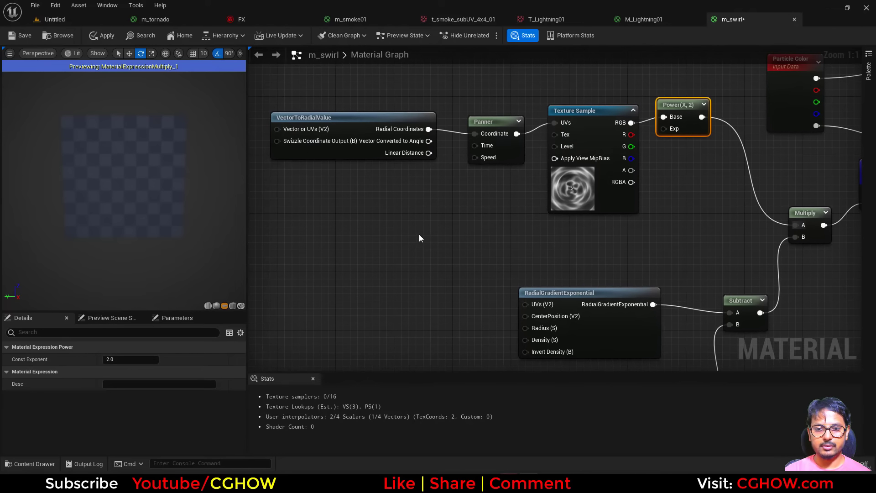
Step: Add a Dynamic Parameter node below VectorToRadialValue and connect its first parameter to the Power node's Exp
{"action": "right_click", "coordinate": [419, 234]}
{"action": "type", "text": "dyn"}
{"action": "left_click", "coordinate": [450, 285]}
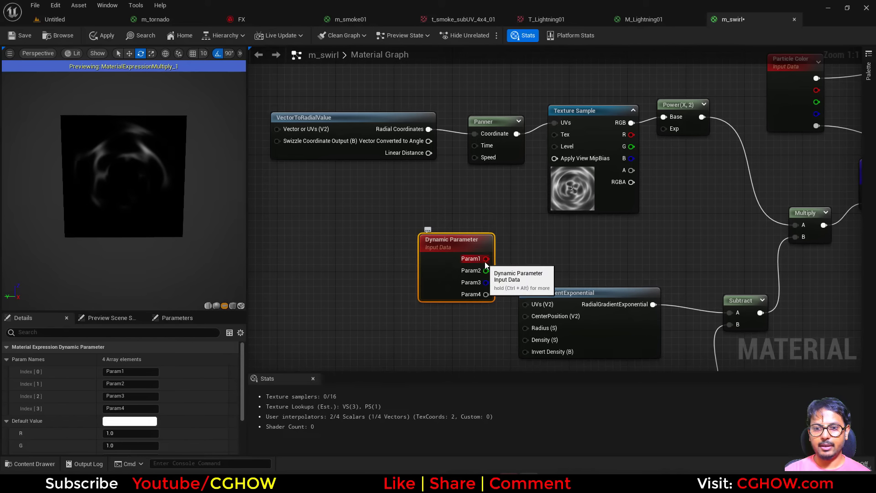
{"action": "left_click_drag", "start_coordinate": [486, 260], "coordinate": [664, 130]}
{"action": "left_click_drag", "start_coordinate": [410, 280], "coordinate": [346, 319]}
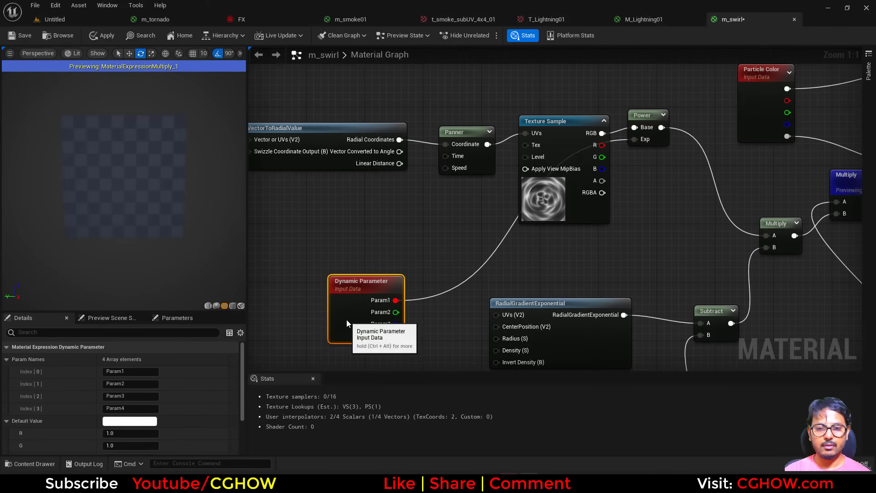
Step: Rename the Dynamic Parameter's first parameter to pow
{"action": "left_click", "coordinate": [133, 371]}
{"action": "type", "text": "P"}
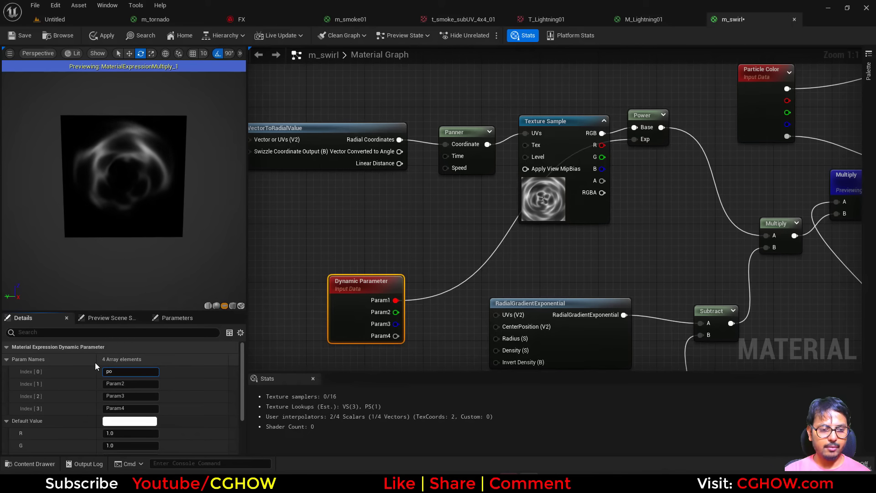
{"action": "left_click", "coordinate": [345, 184]}
Step: Move VectorToRadialValue away from the Panner and insert a Multiply node between its Radial Coordinates output and the Panner's Coordinate
{"action": "right_click_drag", "start_coordinate": [344, 185], "coordinate": [349, 234]}
{"action": "left_click_drag", "start_coordinate": [312, 211], "coordinate": [244, 204]}
{"action": "left_click", "coordinate": [335, 220]}
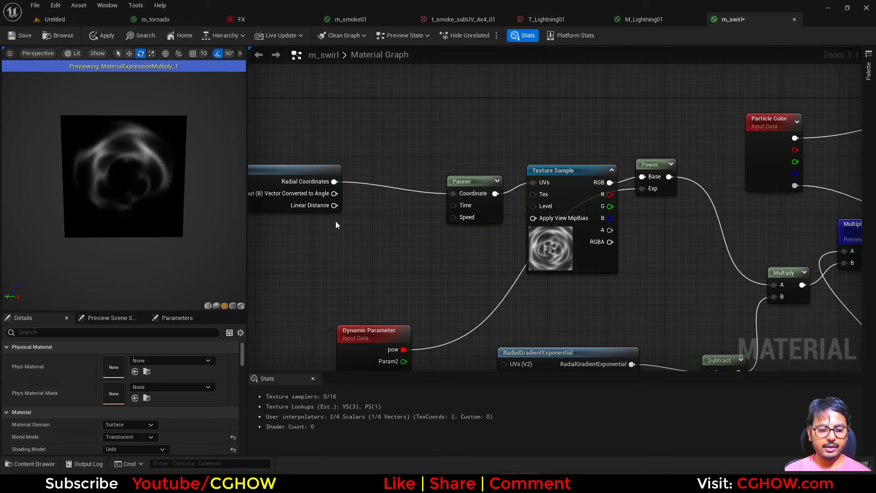
{"action": "key", "text": "m"}
{"action": "left_click", "coordinate": [356, 164]}
{"action": "left_click_drag", "start_coordinate": [340, 179], "coordinate": [466, 194]}
Step: Add an AppendVector node feeding input B of the Multiply before the Panner, with Param2 and Param3 of the Dynamic Parameter as its inputs
{"action": "right_click_drag", "start_coordinate": [340, 227], "coordinate": [370, 219]}
{"action": "right_click", "coordinate": [370, 219]}
{"action": "type", "text": "app"}
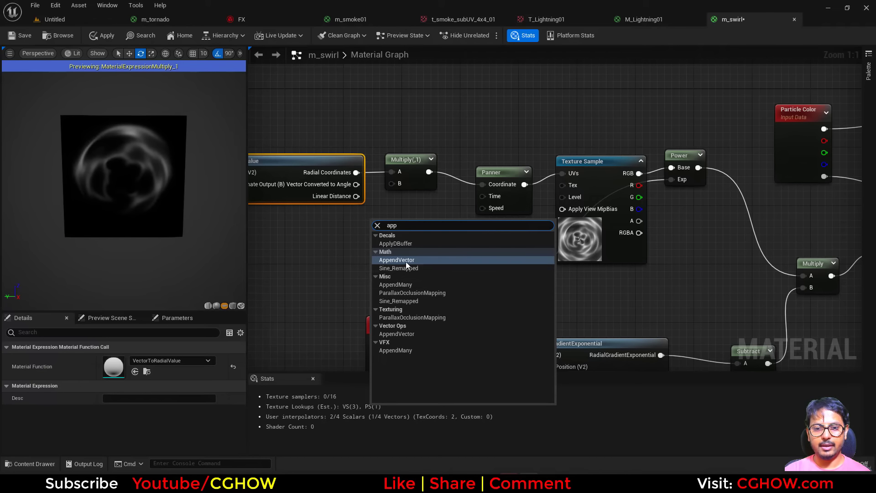
{"action": "left_click", "coordinate": [406, 260]}
{"action": "left_click_drag", "start_coordinate": [404, 236], "coordinate": [392, 183]}
{"action": "right_click_drag", "start_coordinate": [385, 245], "coordinate": [364, 173]}
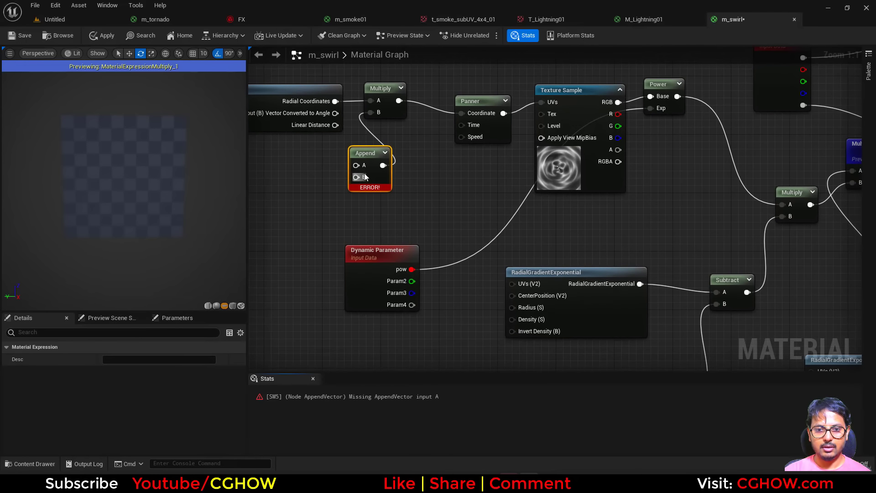
{"action": "left_click_drag", "start_coordinate": [356, 165], "coordinate": [411, 281]}
Step: Rename the Dynamic Parameter's second parameter to x and its third parameter to y
{"action": "left_click", "coordinate": [369, 299]}
{"action": "left_click", "coordinate": [118, 383]}
{"action": "type", "text": "x"}
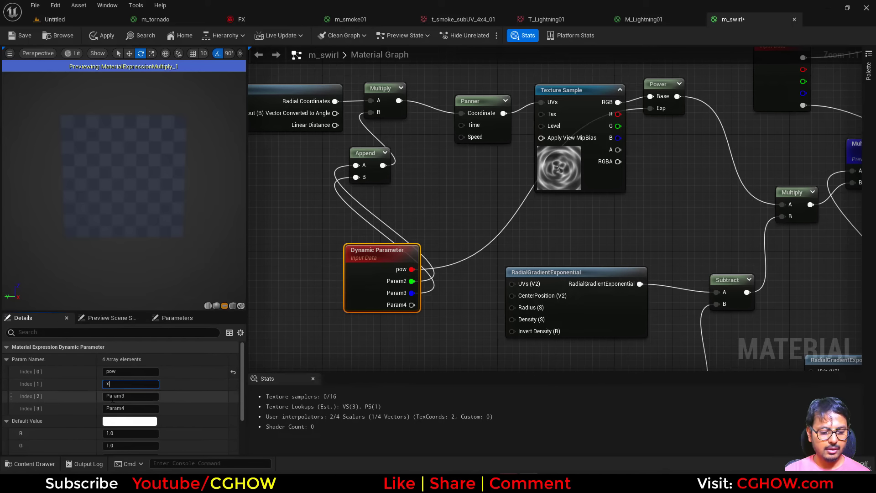
{"action": "left_click", "coordinate": [130, 396]}
{"action": "type", "text": "y"}
{"action": "left_click", "coordinate": [414, 336]}
{"action": "scroll", "coordinate": [513, 321], "scroll_direction": "down", "scroll_amount": 3}
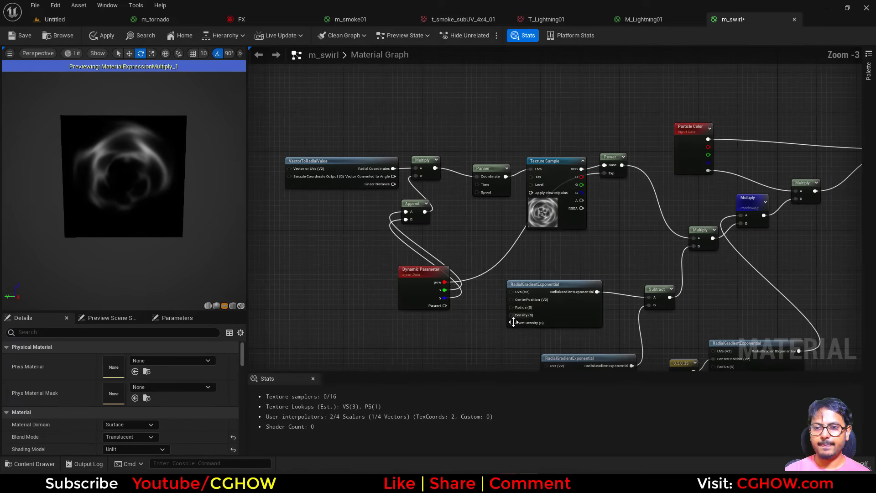
Step: Save the m_swirl material and locate it in the dark_tornado content folder
{"action": "right_click_drag", "start_coordinate": [513, 322], "coordinate": [424, 296]}
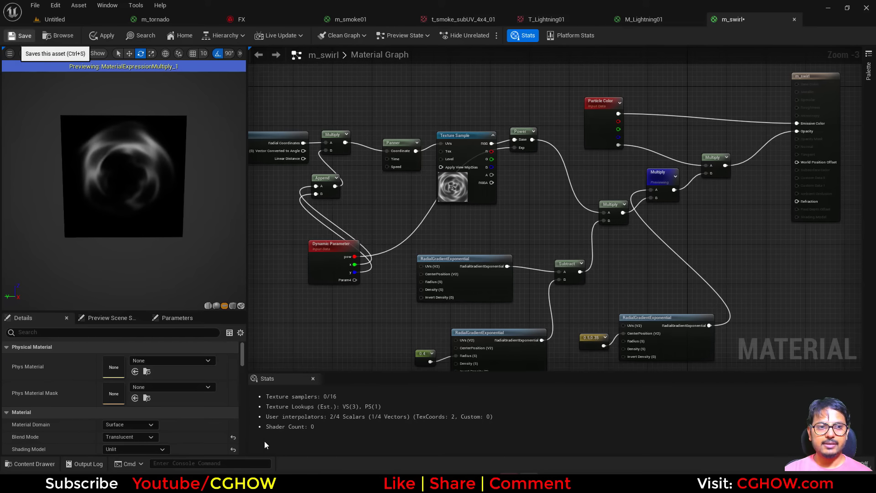
{"action": "key", "text": "ctrl+s"}
{"action": "left_click", "coordinate": [67, 35]}
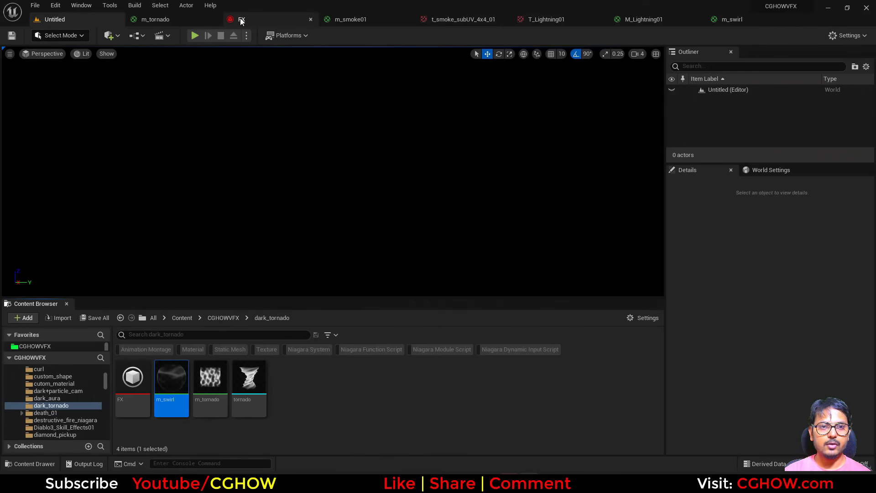
Step: Duplicate the smoke emitter in the FX Niagara system and place the copy beside the Lightning emitter
{"action": "left_click", "coordinate": [242, 19]}
{"action": "right_click_drag", "start_coordinate": [234, 129], "coordinate": [17, 117]}
{"action": "left_click", "coordinate": [143, 136]}
{"action": "left_click", "coordinate": [190, 115]}
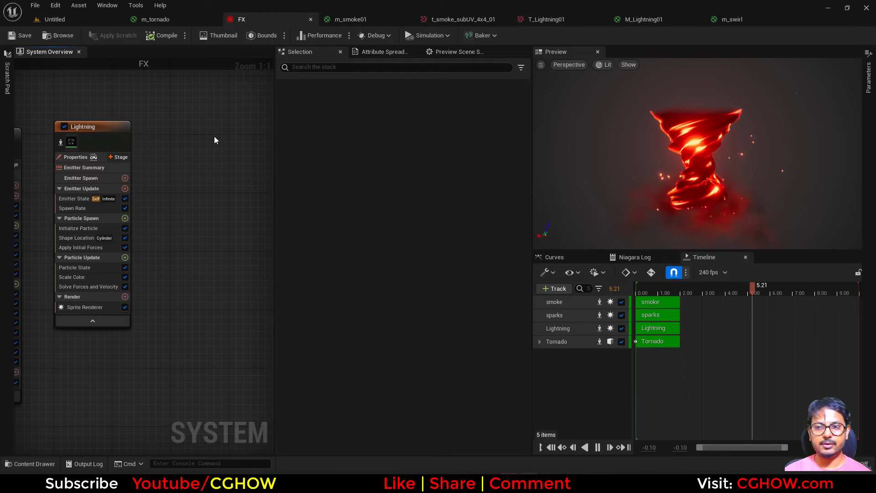
{"action": "key", "text": "ctrl+v"}
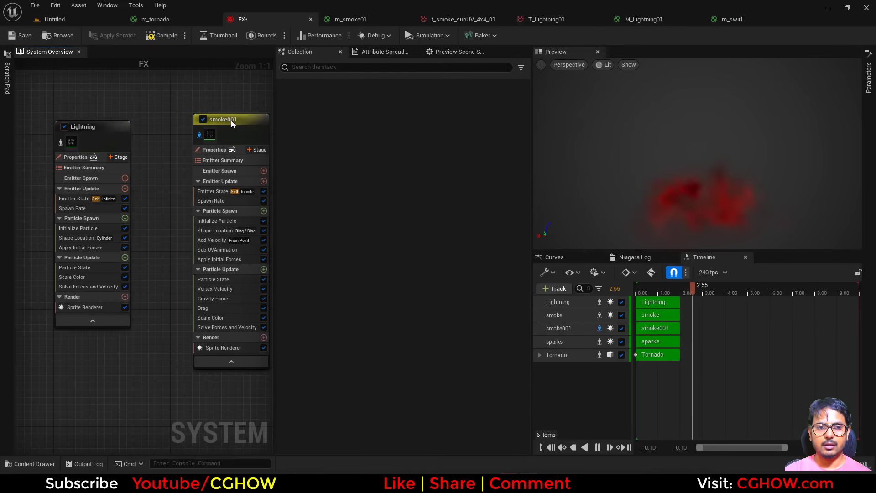
Step: Rename the duplicated smoke emitter to swirl_rings
{"action": "double_click", "coordinate": [231, 120]}
{"action": "type", "text": "swi"}
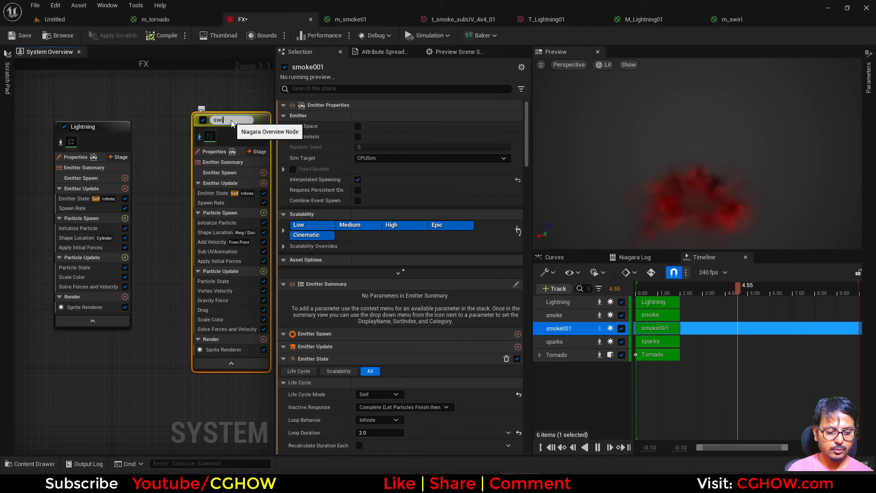
{"action": "type", "text": "rl_r"}
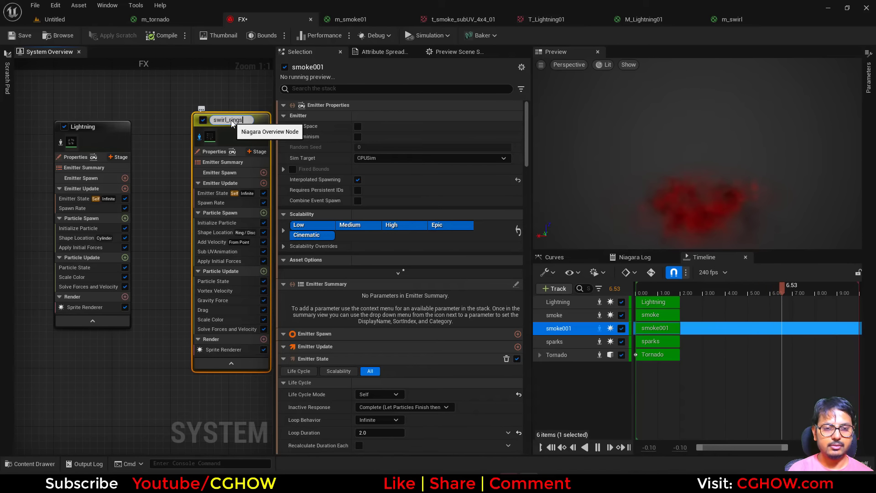
{"action": "type", "text": "ings"}
{"action": "key", "text": "Return"}
Step: Assign m_swirl as the Sprite Renderer's material in swirl_rings and reset its Sub Image Size to default
{"action": "right_click_drag", "start_coordinate": [246, 338], "coordinate": [169, 337]}
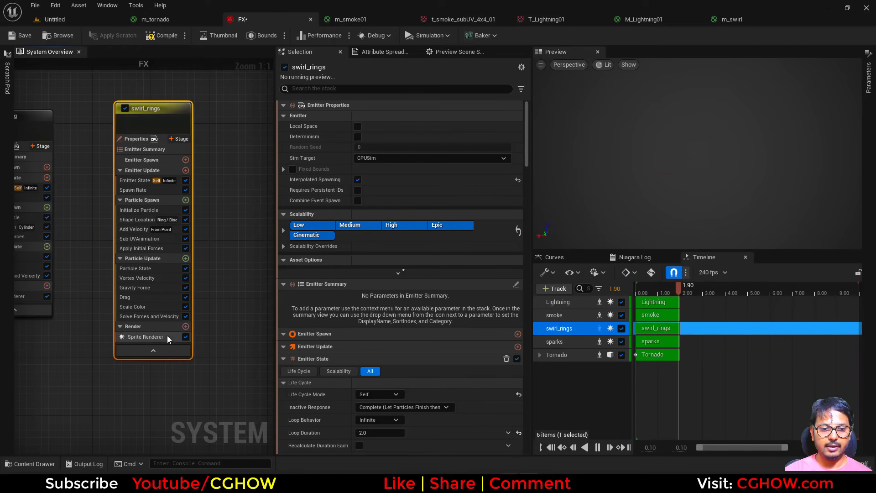
{"action": "left_click", "coordinate": [155, 337]}
{"action": "left_click", "coordinate": [386, 141]}
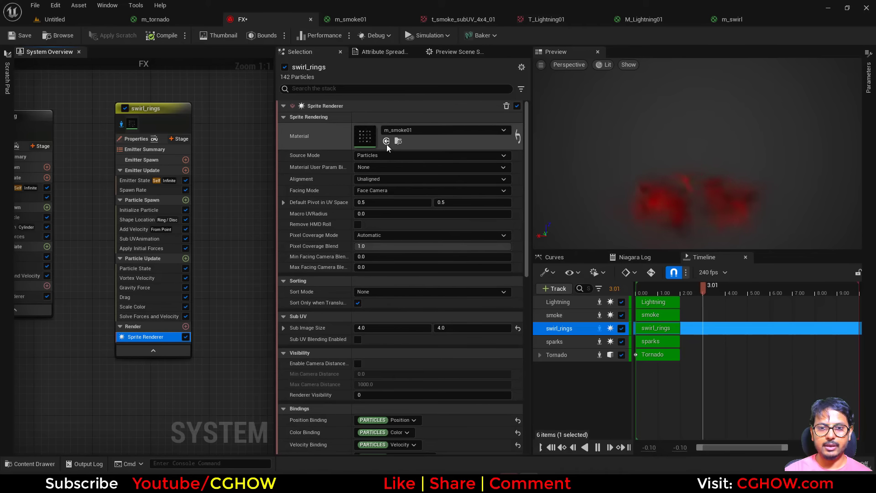
{"action": "left_click", "coordinate": [518, 328]}
Step: Delete the Sub UVAnimation, Drag, Gravity Force, Vortex Velocity, Add Velocity and Shape Location modules from swirl_rings
{"action": "left_click", "coordinate": [141, 239]}
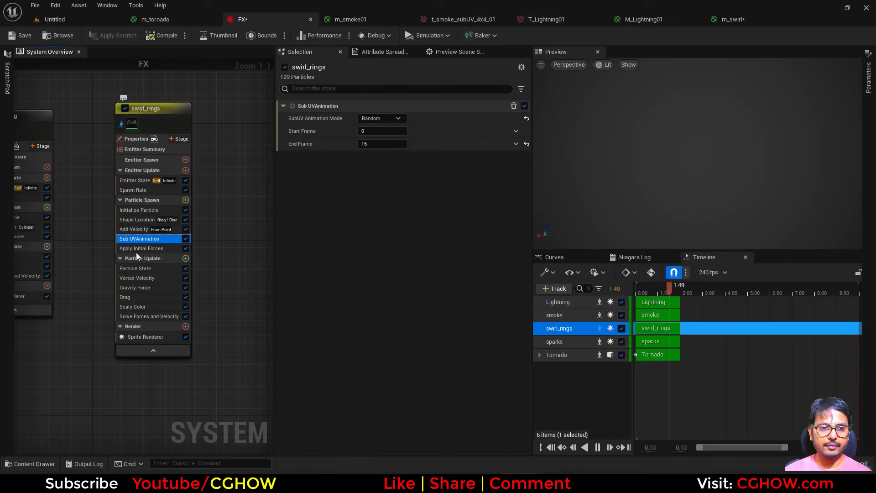
{"action": "key", "text": "Delete"}
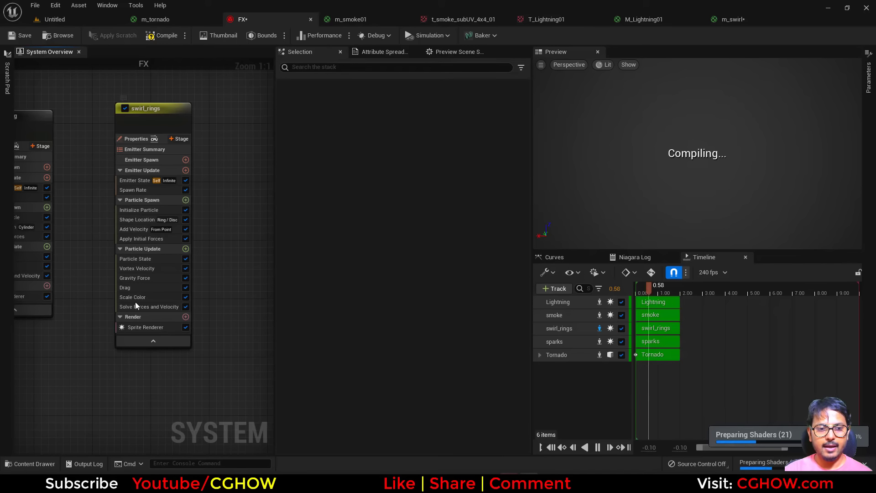
{"action": "left_click", "coordinate": [135, 288]}
{"action": "left_click", "coordinate": [133, 280], "text": "ctrl"}
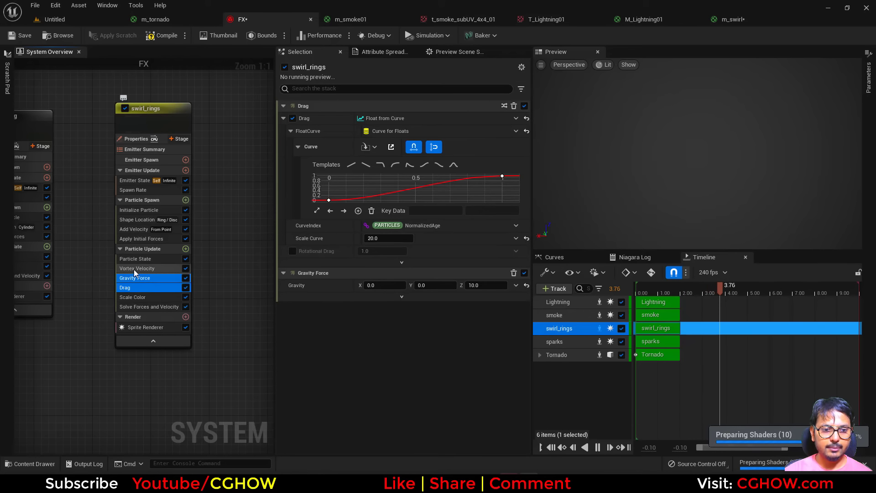
{"action": "left_click", "coordinate": [132, 269], "text": "ctrl"}
{"action": "left_click", "coordinate": [130, 239], "text": "ctrl"}
{"action": "left_click_drag", "start_coordinate": [137, 232], "coordinate": [139, 224], "text": "ctrl"}
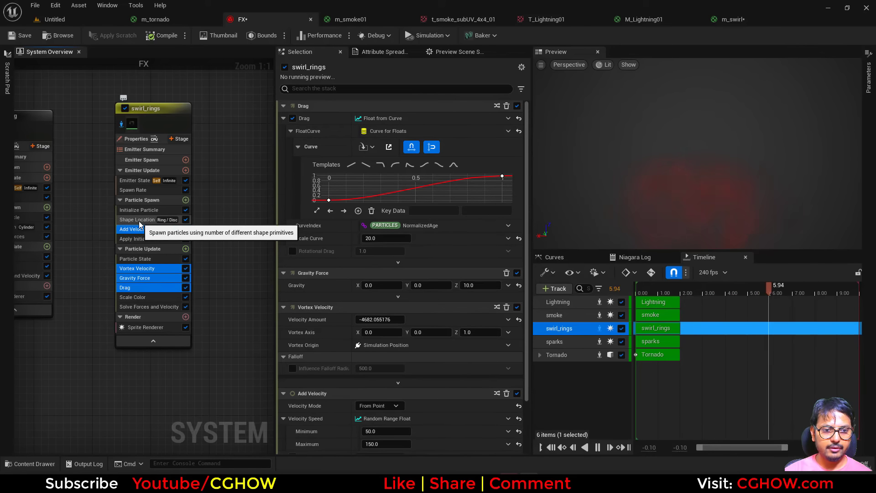
{"action": "left_click", "coordinate": [139, 221], "text": "ctrl"}
{"action": "key", "text": "Delete"}
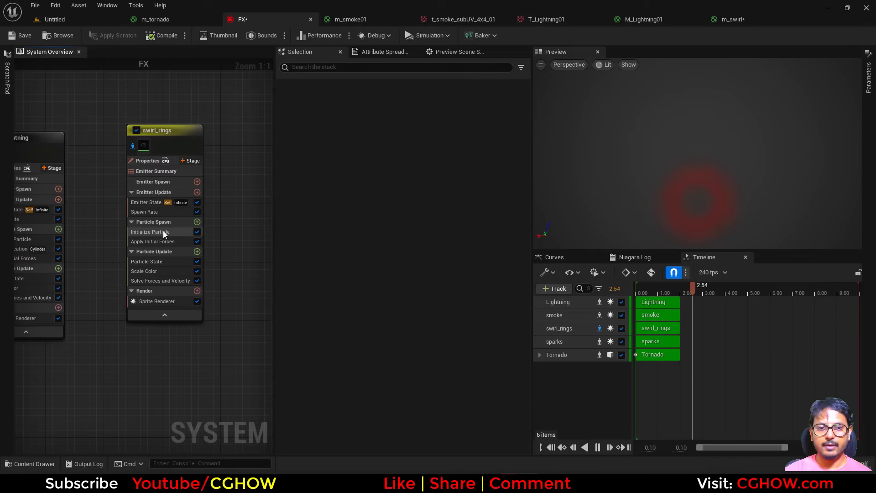
Step: Set the swirl_rings Sprite Renderer's Alignment to Custom Alignment and its Facing Mode to Custom Facing Vector
{"action": "left_click", "coordinate": [155, 301]}
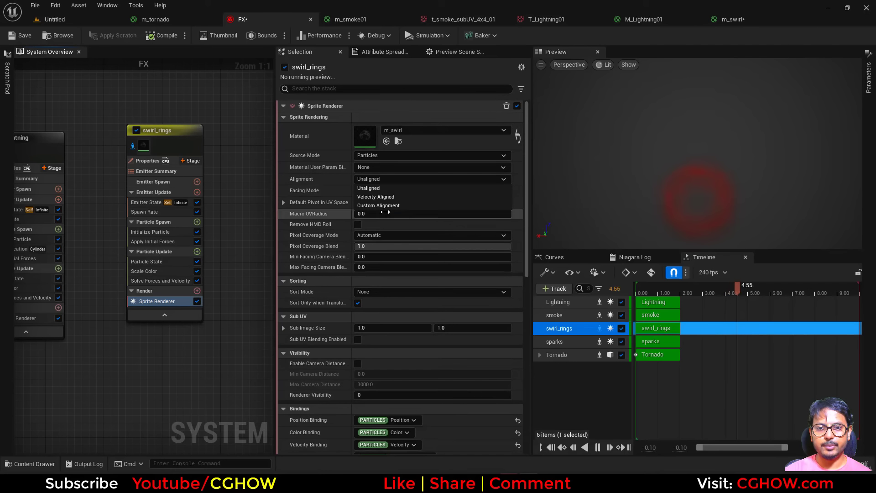
{"action": "left_click", "coordinate": [388, 190]}
{"action": "left_click", "coordinate": [367, 217]}
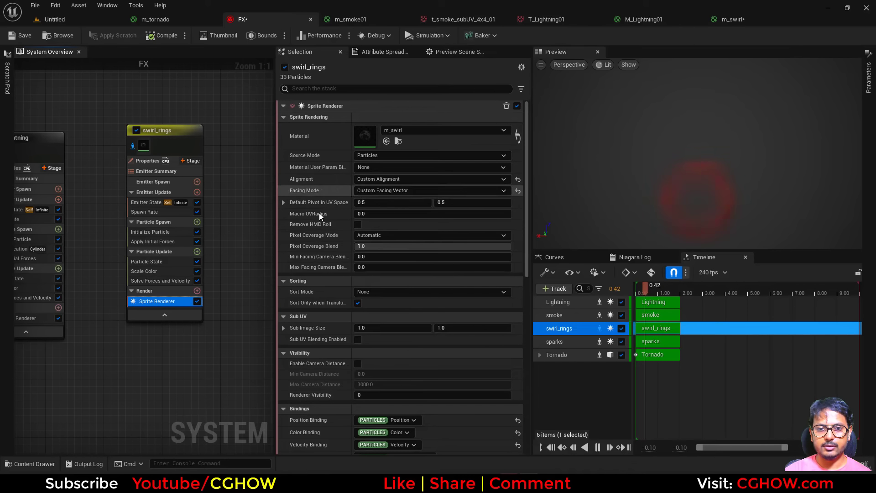
Step: Add Align Sprite to Mesh Orientation to Particle Spawn of swirl_rings and set its first relative vector to X 0, Y 0, Z 1
{"action": "left_click", "coordinate": [197, 223]}
{"action": "type", "text": "alig"}
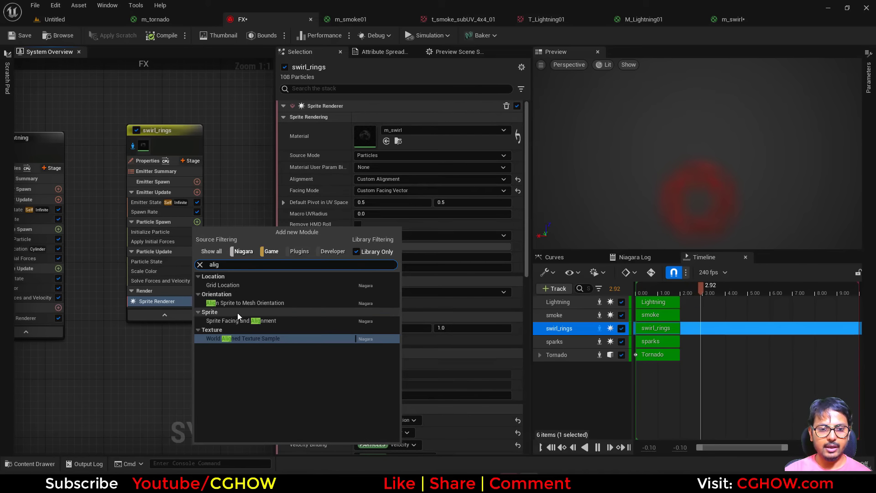
{"action": "left_click", "coordinate": [244, 304]}
{"action": "left_click", "coordinate": [370, 130]}
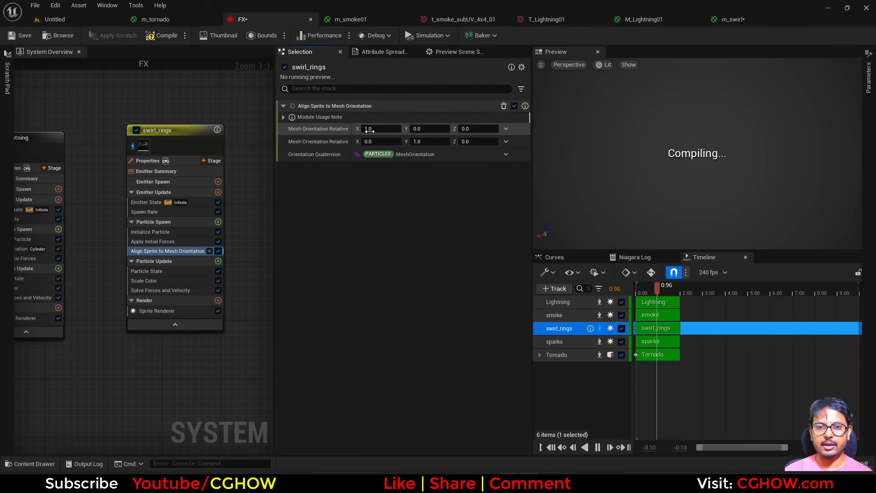
{"action": "type", "text": "0"}
{"action": "left_click", "coordinate": [482, 131]}
{"action": "type", "text": "1"}
{"action": "key", "text": "Return"}
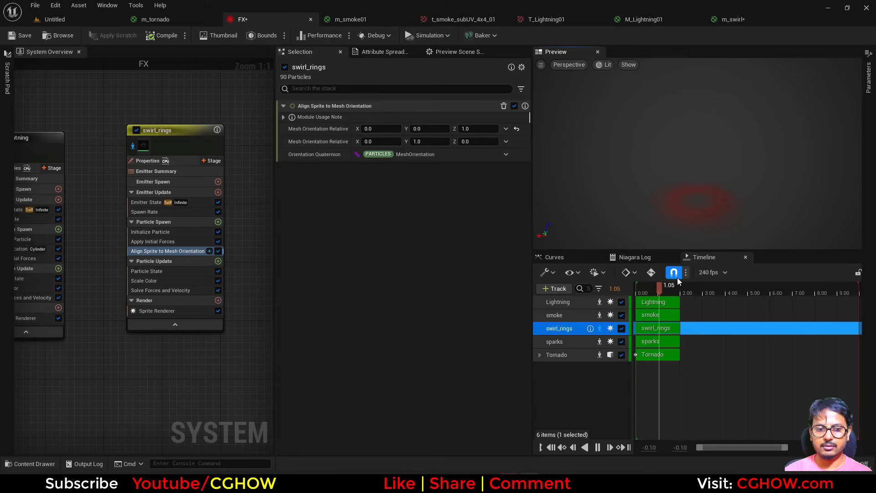
{"action": "left_click_drag", "start_coordinate": [656, 288], "coordinate": [650, 288]}
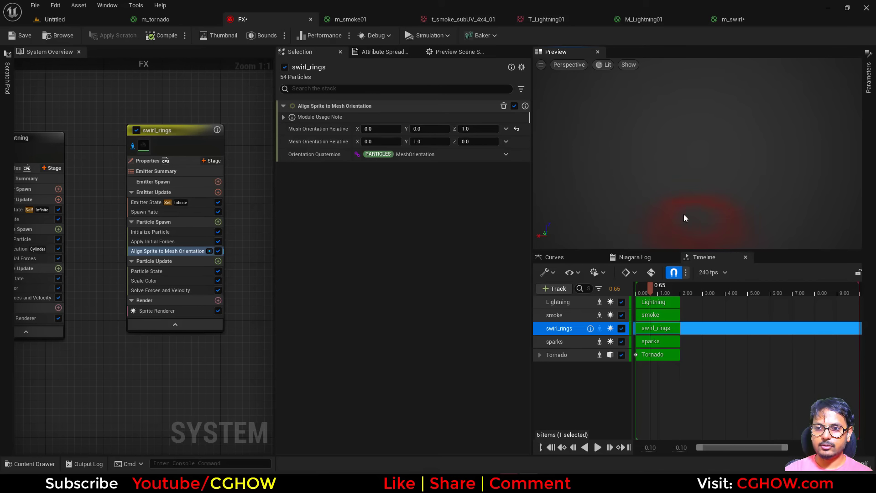
Step: Raise the swirl_rings Initialize Particle color to a V value of 100 and set its alpha to 5
{"action": "left_click", "coordinate": [172, 232]}
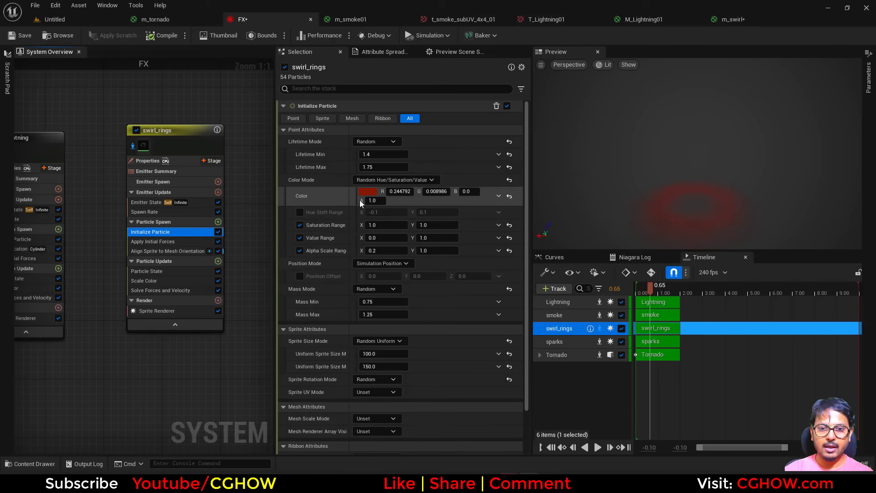
{"action": "left_click", "coordinate": [370, 193]}
{"action": "left_click_drag", "start_coordinate": [504, 284], "coordinate": [504, 227]}
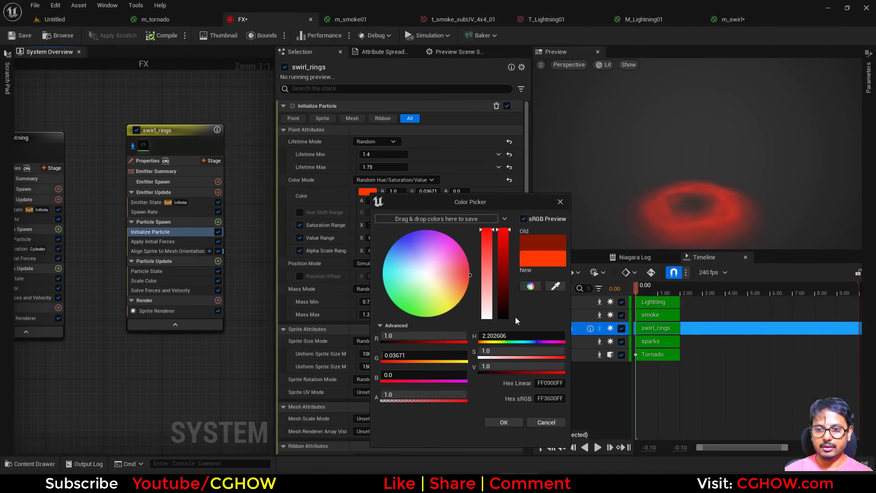
{"action": "type", "text": "0"}
{"action": "key", "text": "Return"}
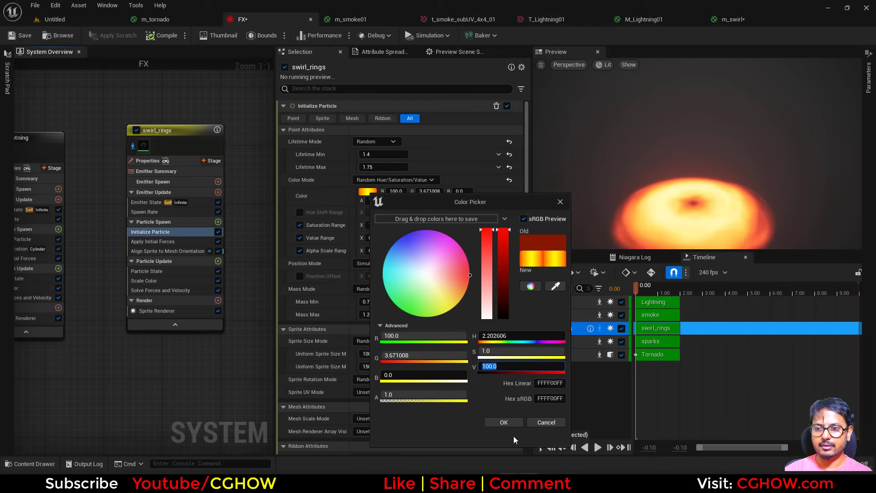
{"action": "left_click", "coordinate": [503, 422]}
{"action": "left_click", "coordinate": [372, 201]}
{"action": "type", "text": "5"}
{"action": "key", "text": "Return"}
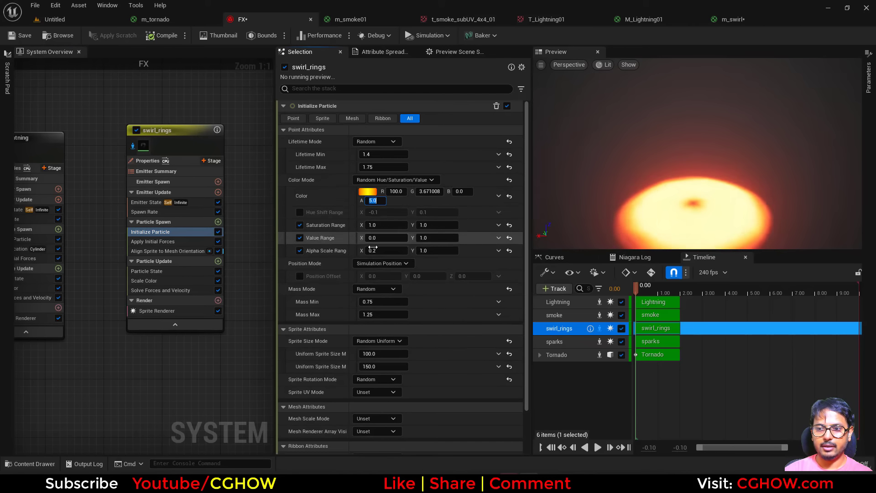
Step: Add a Dynamic Material Parameters module to Particle Update of swirl_rings and delete the Scale Color module
{"action": "left_click", "coordinate": [218, 261]}
{"action": "type", "text": "dyn"}
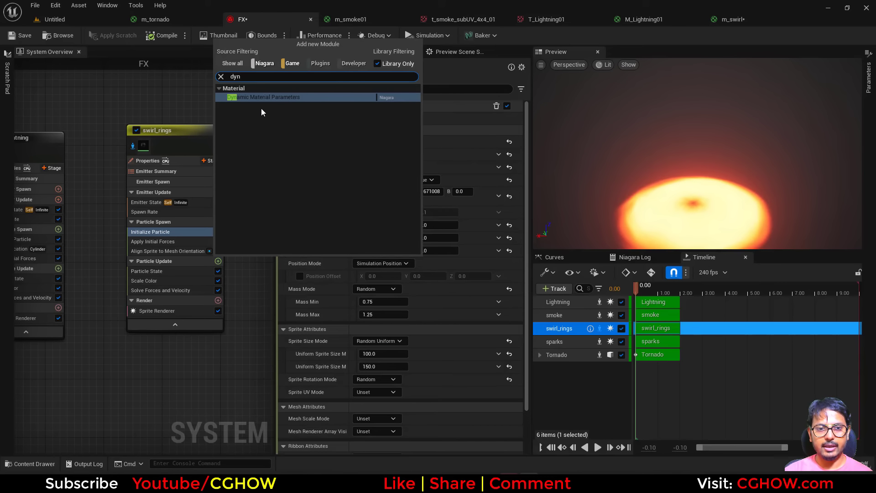
{"action": "left_click", "coordinate": [261, 98]}
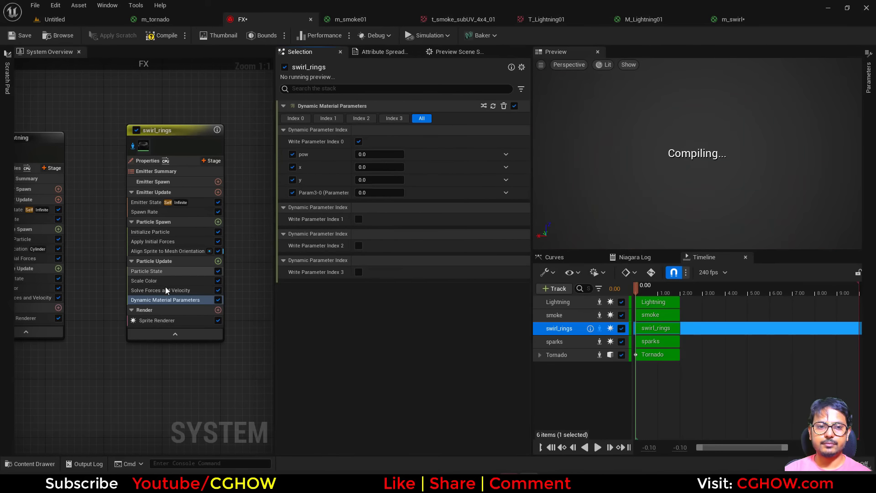
{"action": "left_click", "coordinate": [171, 290]}
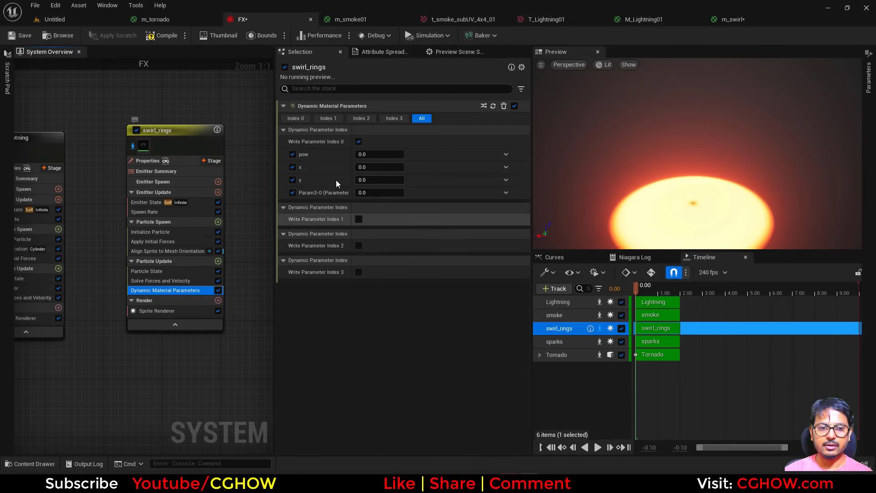
Step: Set the dynamic material parameters x and y to 1 and pow to about 2.94
{"action": "left_click", "coordinate": [379, 179]}
{"action": "left_click", "coordinate": [372, 166]}
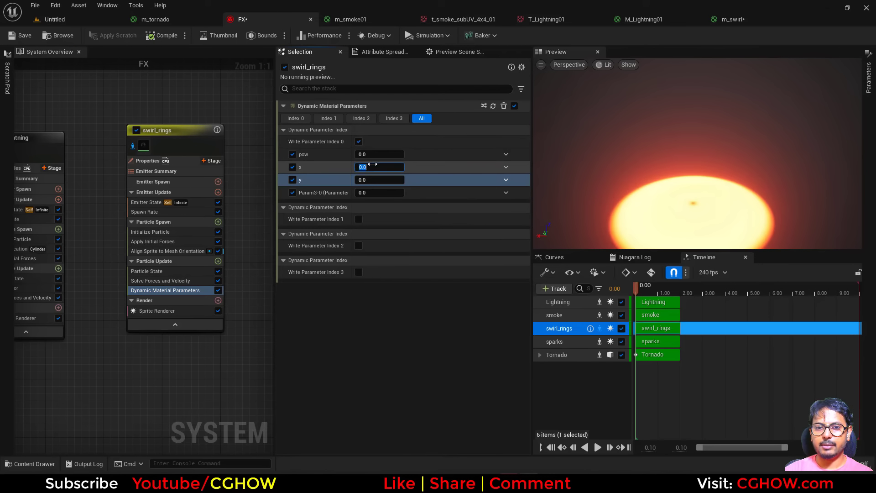
{"action": "type", "text": "1"}
{"action": "left_click", "coordinate": [376, 179]}
{"action": "type", "text": "1"}
{"action": "key", "text": "Return"}
{"action": "left_click_drag", "start_coordinate": [374, 155], "coordinate": [388, 154]}
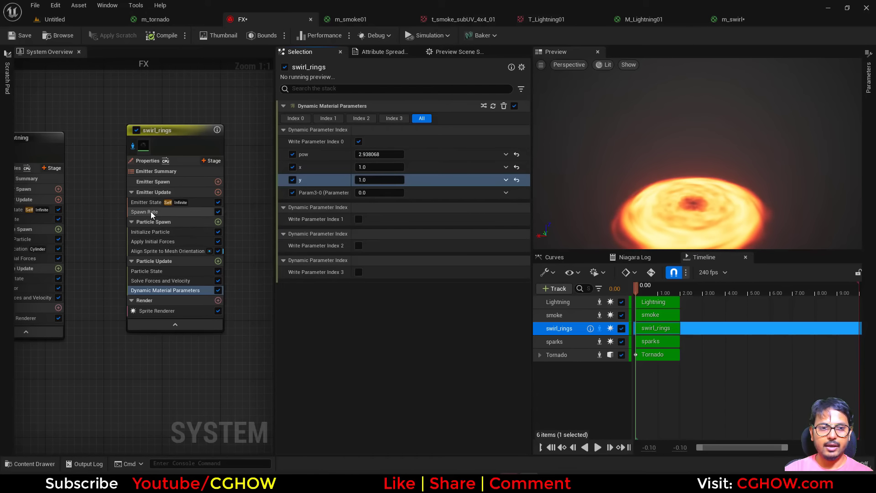
Step: Set the SpawnRate of swirl_rings to 2 and preview the effect along the timeline
{"action": "left_click", "coordinate": [144, 211]}
{"action": "left_click", "coordinate": [368, 119]}
{"action": "type", "text": "2"}
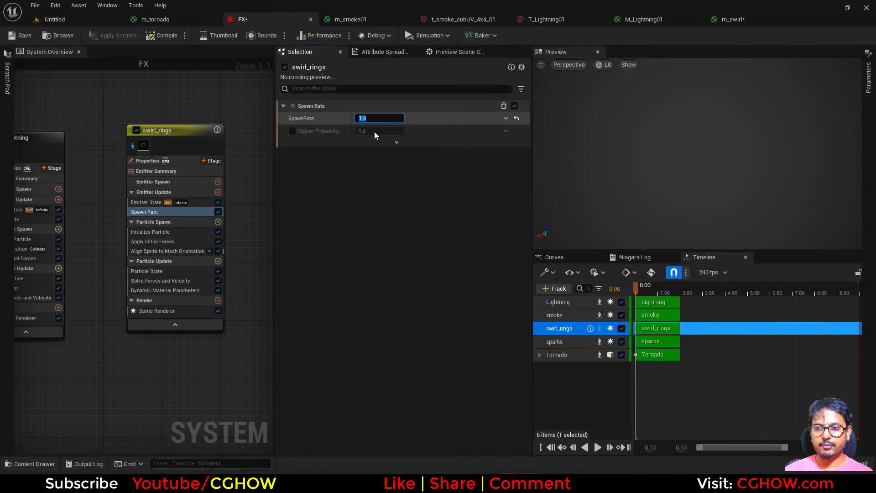
{"action": "key", "text": "Return"}
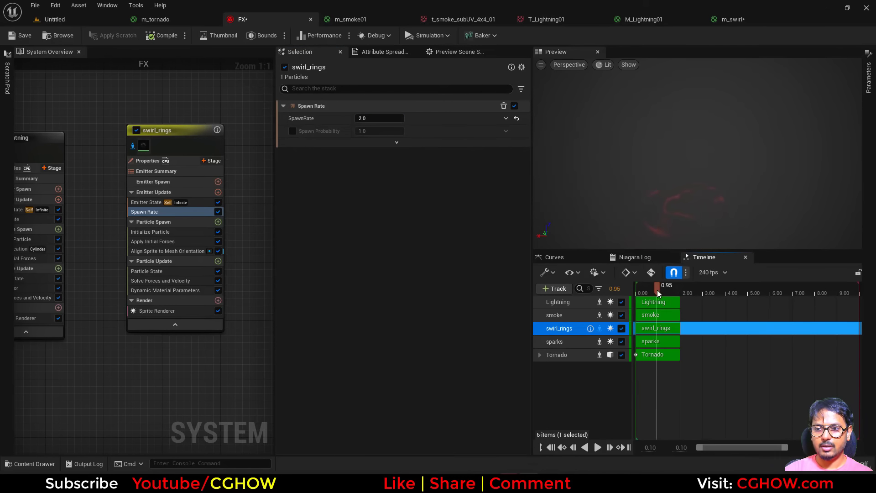
Step: Set the dynamic material parameters of swirl_rings to y 2 and pow about 2.69, leaving x at 1
{"action": "left_click", "coordinate": [162, 292]}
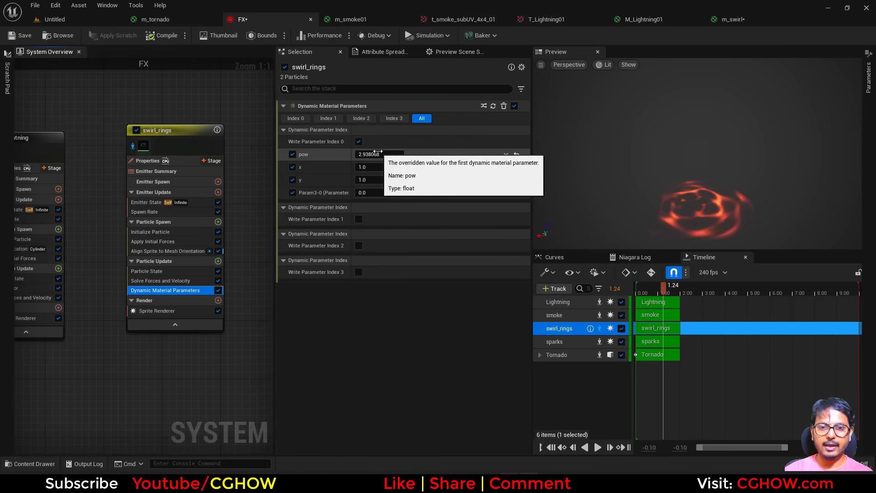
{"action": "mouse_move", "coordinate": [371, 166]}
{"action": "left_mouse_down"}
{"action": "mouse_move", "coordinate": [383, 167]}
{"action": "mouse_move", "coordinate": [383, 178]}
{"action": "left_mouse_up"}
{"action": "key", "text": "ctrl+z"}
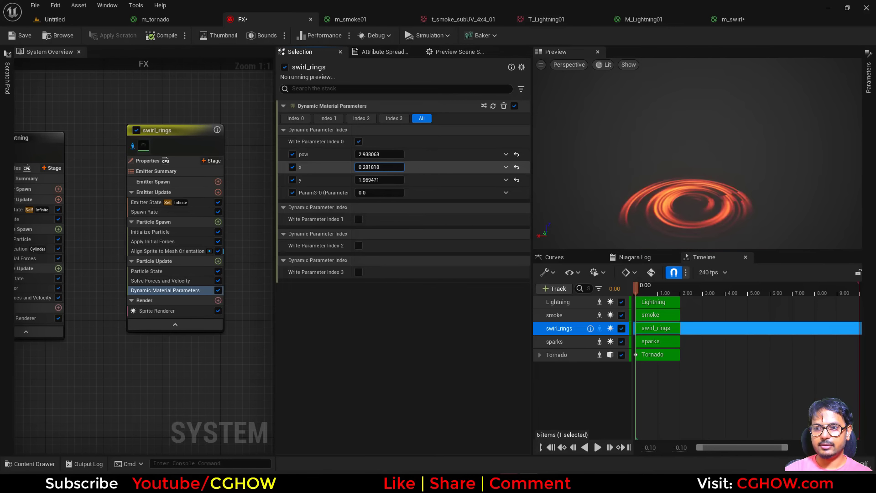
{"action": "key", "text": "ctrl+z"}
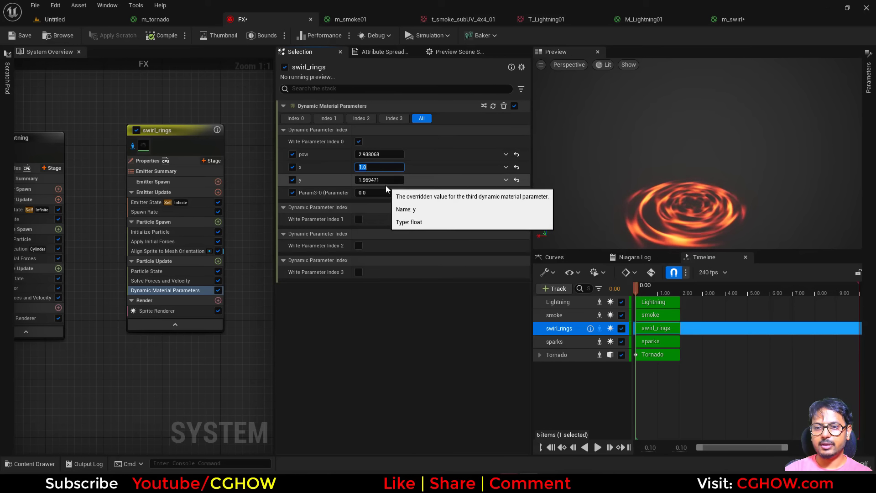
{"action": "left_click", "coordinate": [381, 178]}
{"action": "type", "text": "2"}
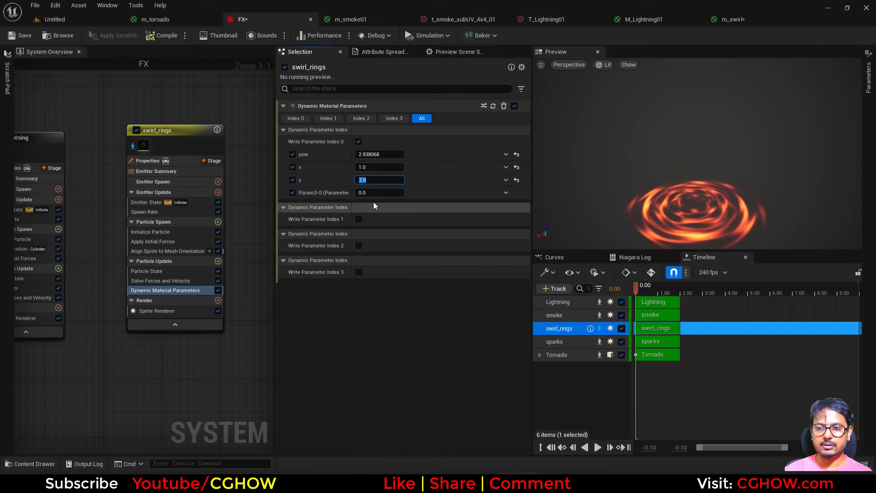
{"action": "left_click", "coordinate": [383, 156]}
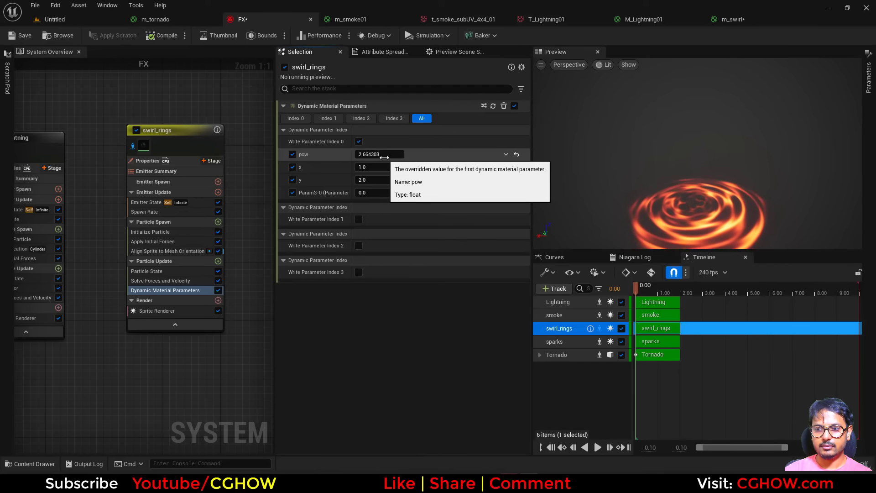
{"action": "left_click_drag", "start_coordinate": [384, 156], "coordinate": [389, 156]}
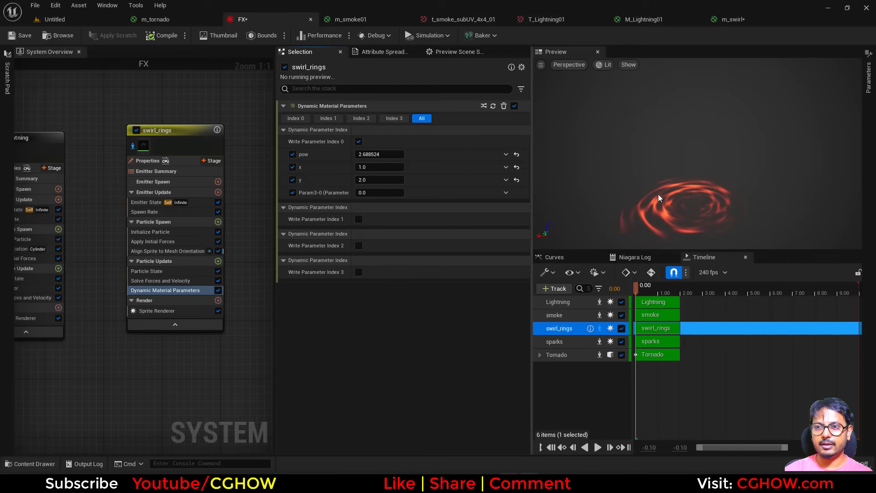
Step: Preview the Subtract node that combines the two radial gradients in the m_swirl material
{"action": "left_click", "coordinate": [733, 19]}
{"action": "scroll", "coordinate": [477, 169], "scroll_direction": "up", "scroll_amount": 2}
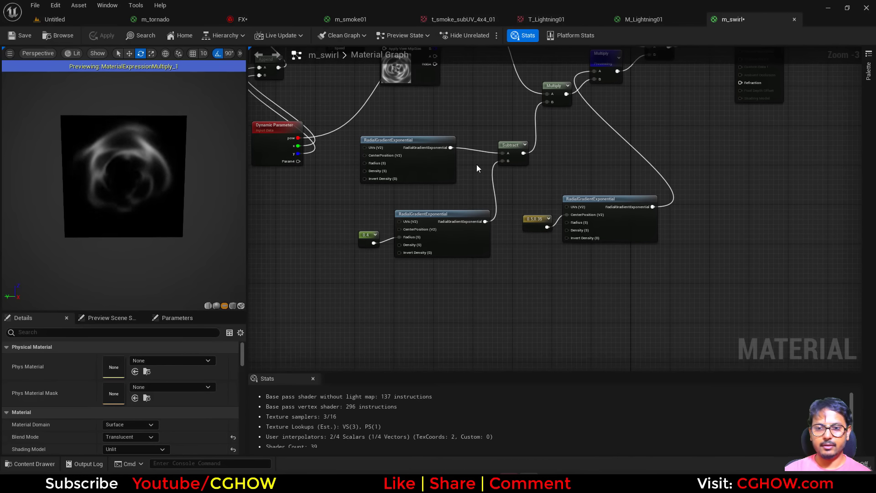
{"action": "left_click", "coordinate": [518, 160]}
{"action": "key", "text": "space"}
{"action": "right_click_drag", "start_coordinate": [514, 201], "coordinate": [498, 283]}
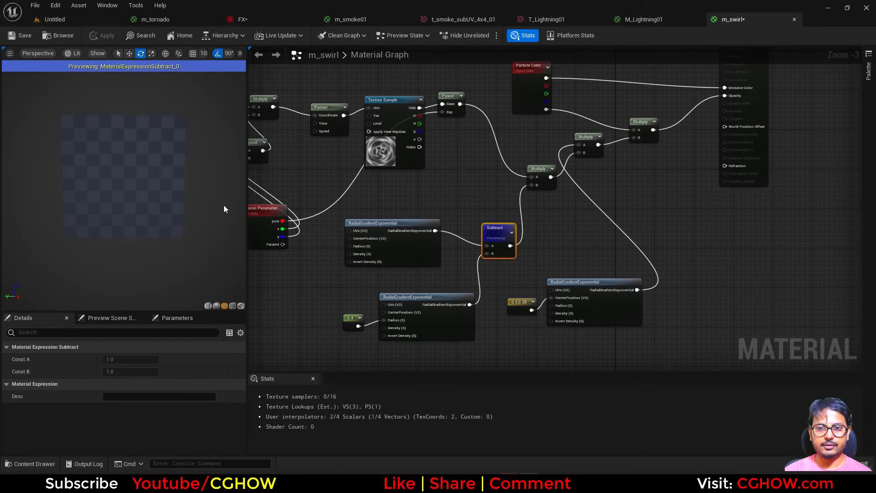
{"action": "left_click", "coordinate": [549, 234]}
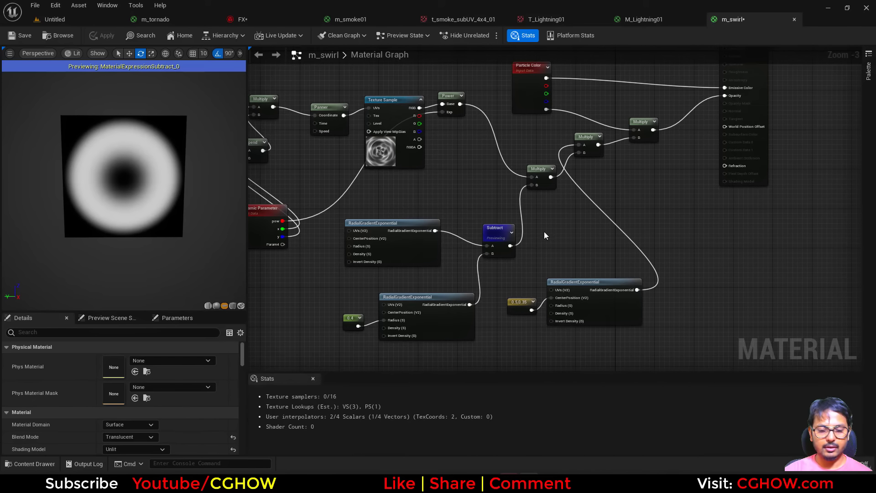
Step: Insert a Power node between the Subtract and Multiply nodes, with the fourth Dynamic Parameter output as its exponent
{"action": "key", "text": "e"}
{"action": "left_click", "coordinate": [536, 227]}
{"action": "left_click_drag", "start_coordinate": [510, 246], "coordinate": [537, 184]}
{"action": "right_click_drag", "start_coordinate": [517, 218], "coordinate": [630, 216]}
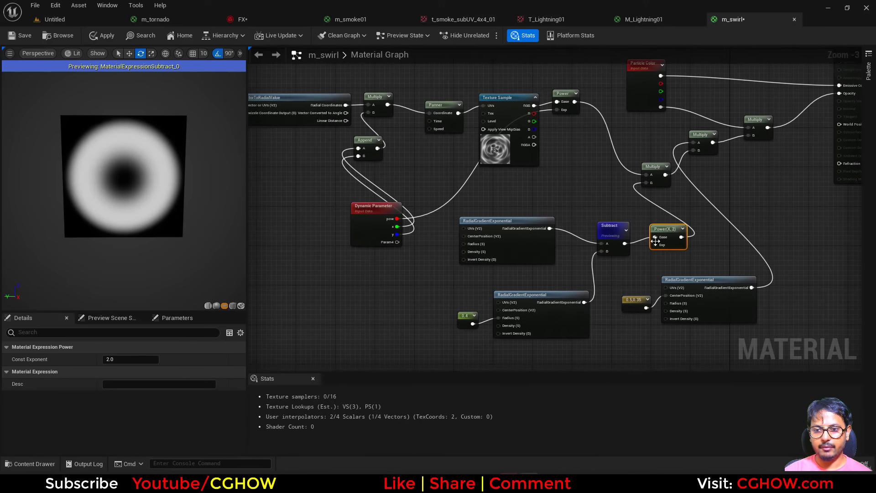
{"action": "left_click_drag", "start_coordinate": [664, 245], "coordinate": [414, 250]}
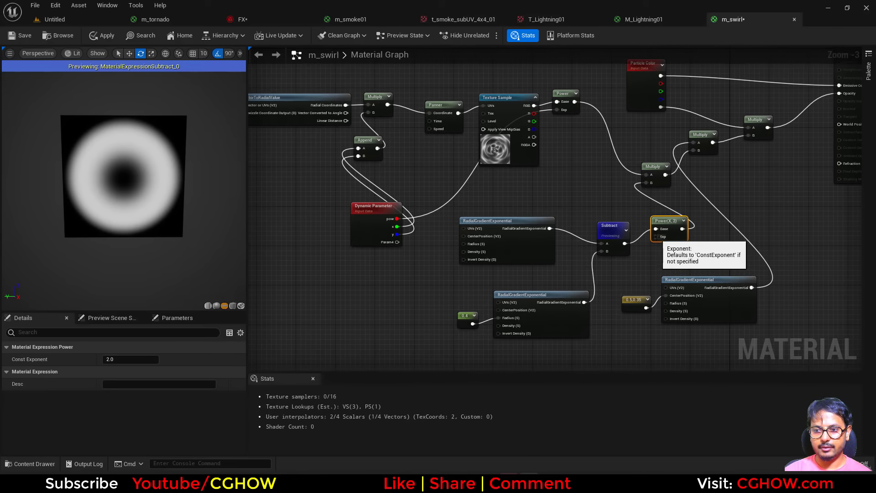
{"action": "left_click_drag", "start_coordinate": [651, 237], "coordinate": [397, 242]}
Step: Name the fourth dynamic parameter ring_thickness and save the m_swirl material
{"action": "left_click", "coordinate": [383, 230]}
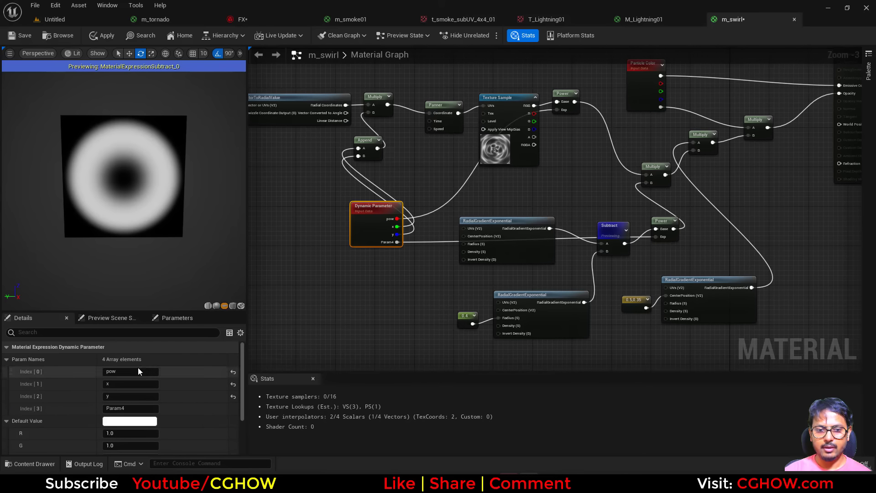
{"action": "left_click", "coordinate": [130, 409]}
{"action": "type", "text": "ring"}
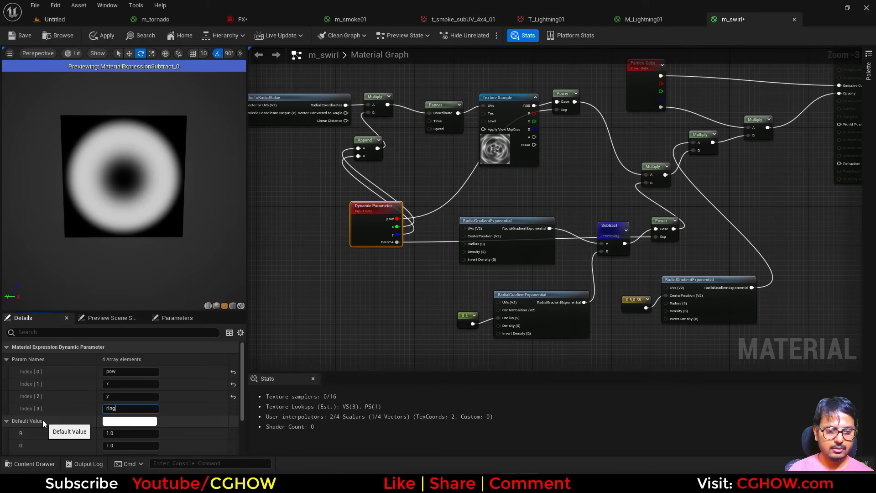
{"action": "type", "text": "_thickness"}
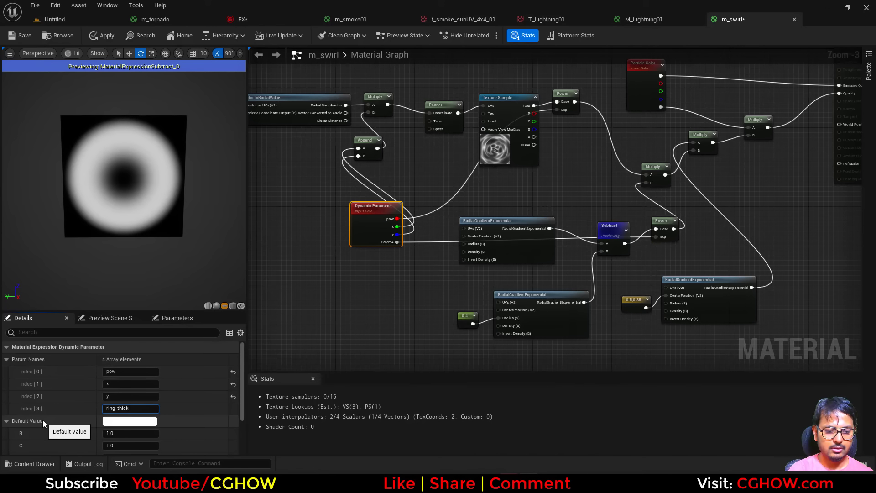
{"action": "key", "text": "Return"}
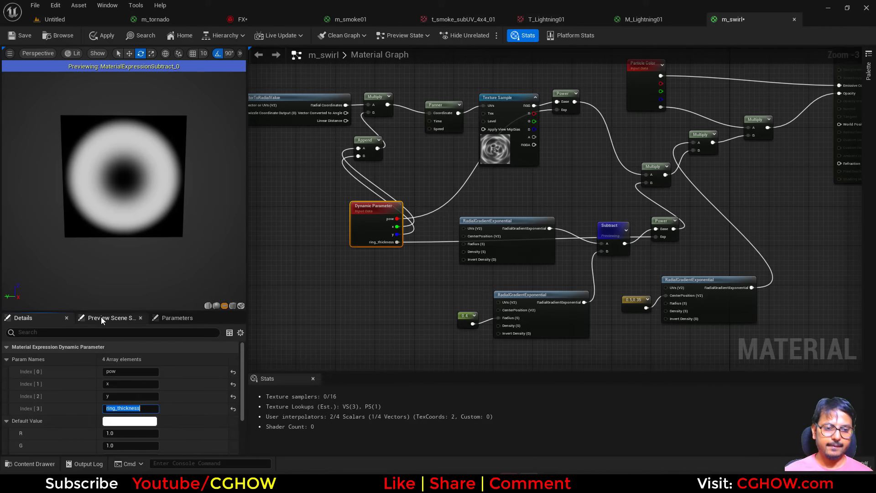
{"action": "left_click", "coordinate": [21, 35]}
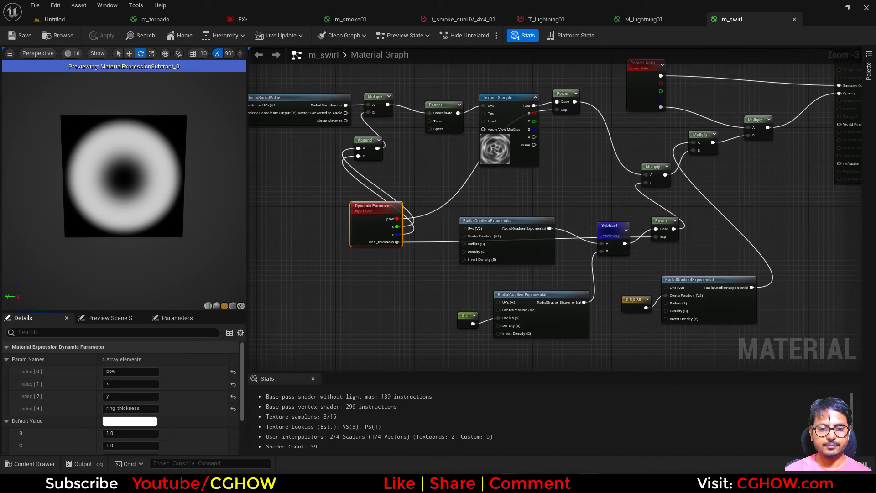
Step: Refresh the dynamic material parameters of swirl_rings in FX, then set ring_thickness to about 3.24 and pow to about 0.99
{"action": "left_click", "coordinate": [255, 20]}
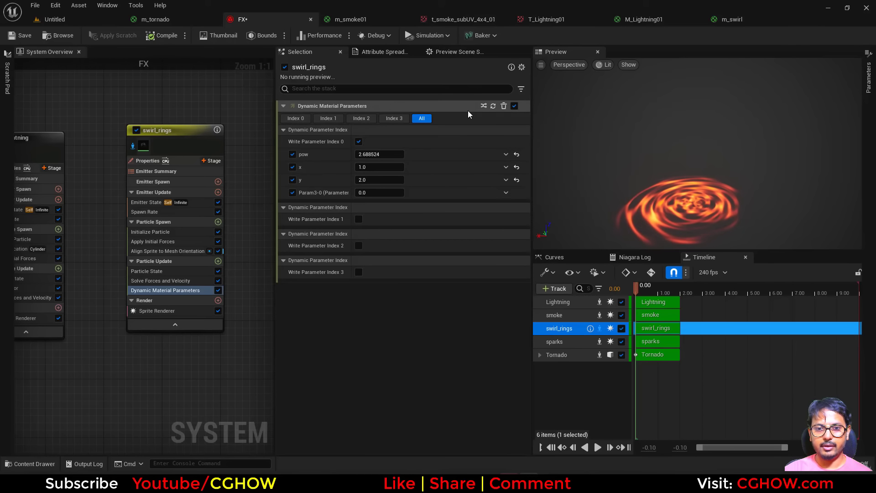
{"action": "left_click", "coordinate": [493, 106]}
{"action": "left_click", "coordinate": [382, 193]}
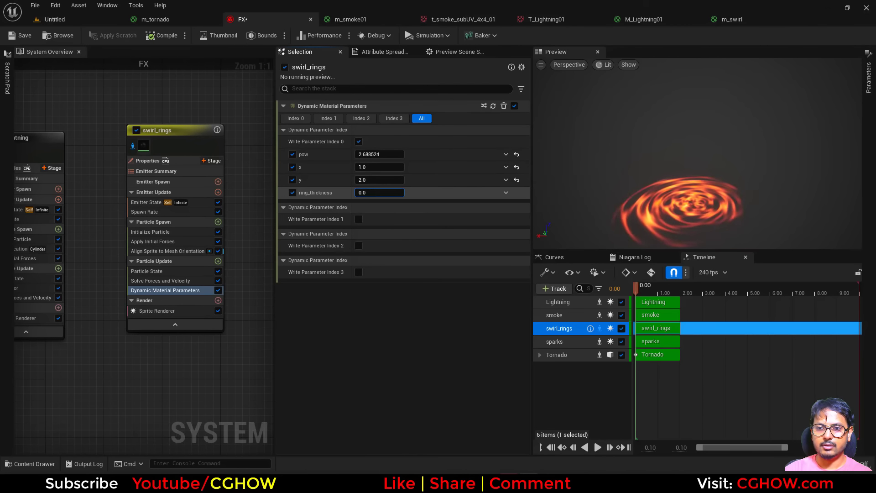
{"action": "left_click_drag", "start_coordinate": [382, 193], "coordinate": [384, 193]}
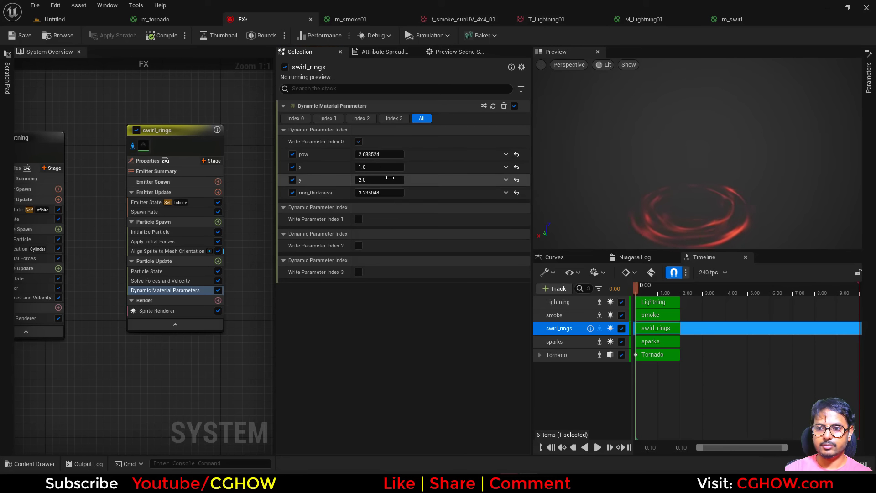
{"action": "mouse_move", "coordinate": [385, 155]}
{"action": "left_mouse_down"}
{"action": "mouse_move", "coordinate": [365, 155]}
{"action": "mouse_move", "coordinate": [388, 167]}
{"action": "left_mouse_up"}
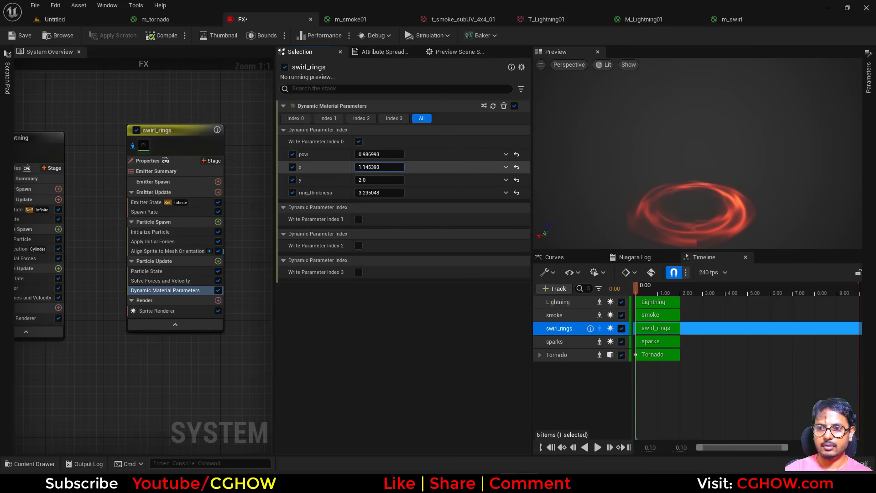
Step: Change the Color Mode in the Initialize Particle module of swirl_rings to Direct Set
{"action": "left_click", "coordinate": [150, 232]}
{"action": "left_click", "coordinate": [394, 180]}
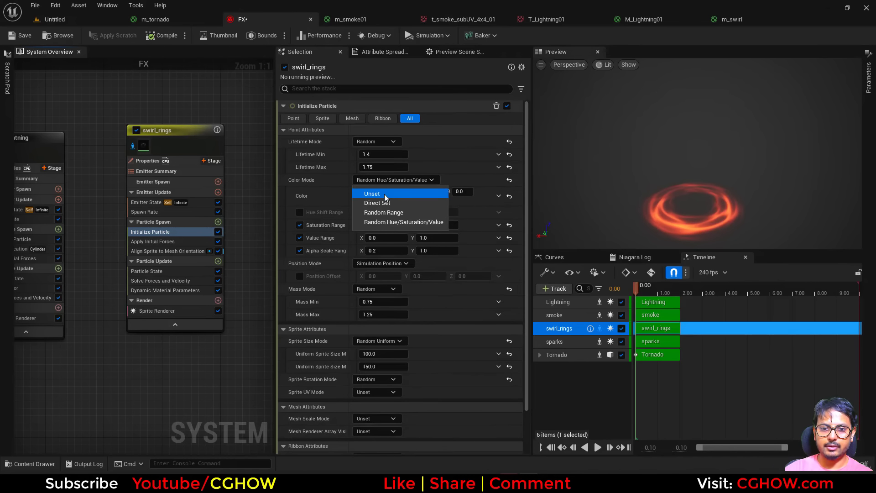
{"action": "left_click", "coordinate": [385, 195]}
{"action": "left_click", "coordinate": [384, 180]}
{"action": "left_click", "coordinate": [377, 202]}
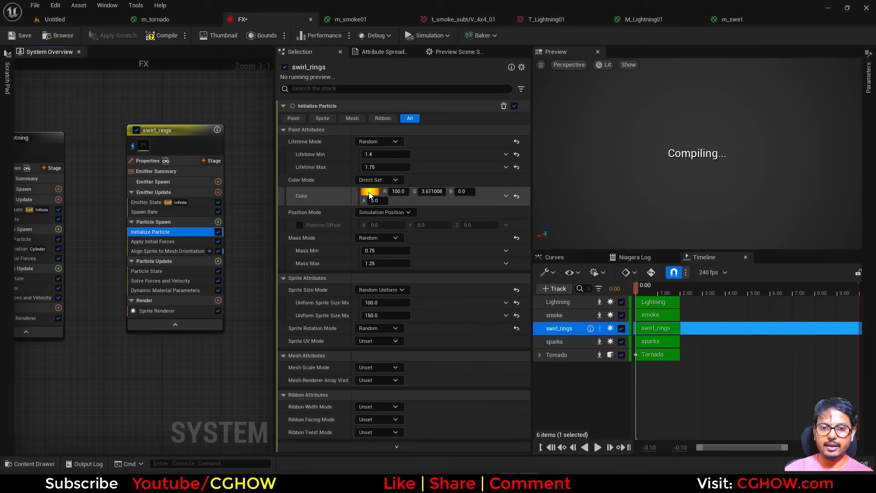
Step: Raise the particle color of swirl_rings to a V value of 200 and its alpha to about 36.46
{"action": "left_click", "coordinate": [369, 195]}
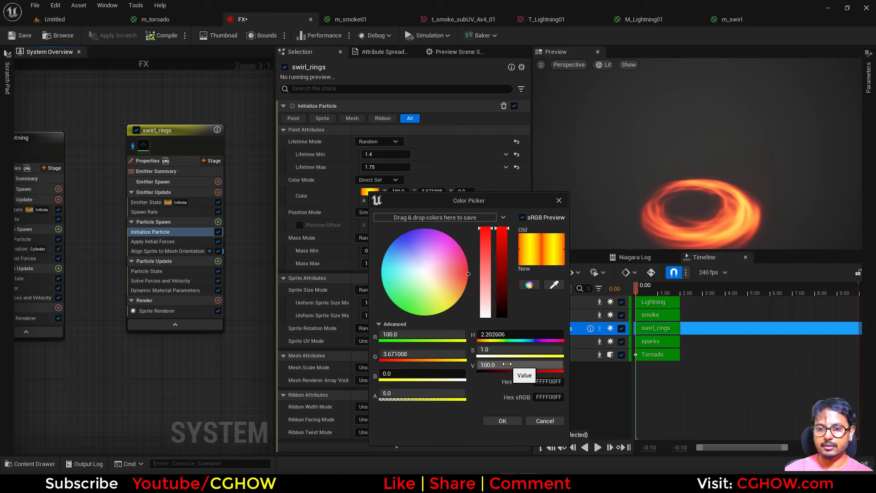
{"action": "left_click", "coordinate": [508, 366]}
{"action": "type", "text": "200"}
{"action": "key", "text": "Return"}
{"action": "left_click", "coordinate": [506, 422]}
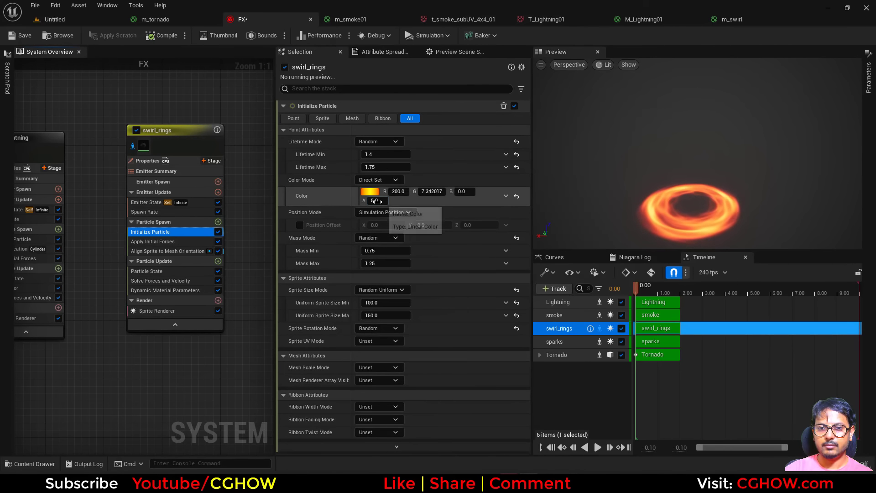
{"action": "left_click_drag", "start_coordinate": [381, 201], "coordinate": [395, 201]}
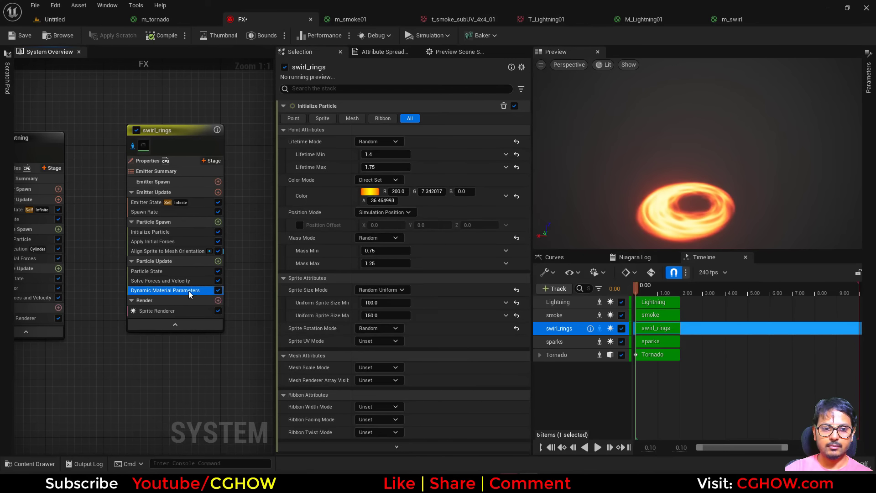
Step: Set the pow dynamic material parameter of swirl_rings to about 4.18
{"action": "left_click", "coordinate": [189, 291]}
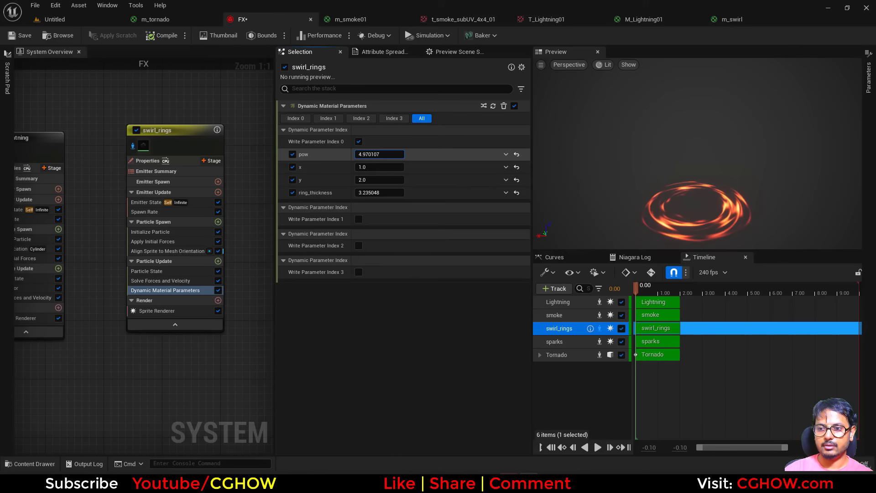
{"action": "left_click_drag", "start_coordinate": [379, 155], "coordinate": [373, 154]}
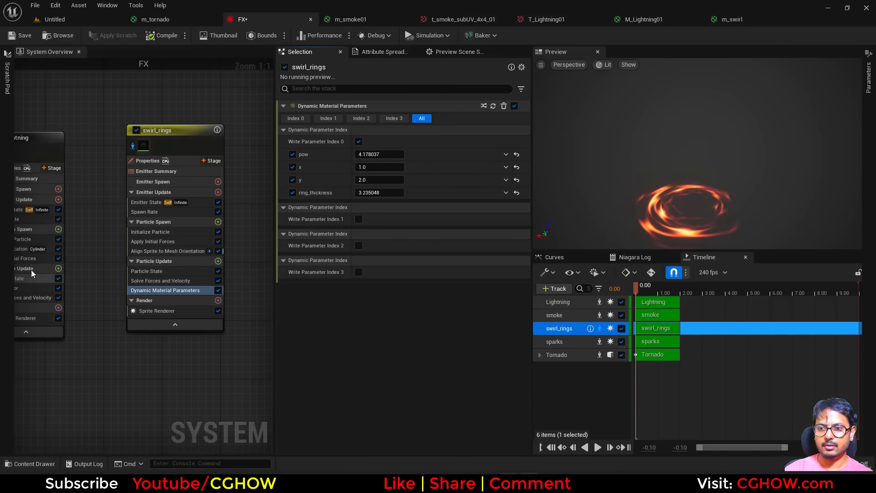
Step: Add a Scale Sprite Size module to Particle Update of swirl_rings, using a uniform curve that ramps down smoothly
{"action": "left_click", "coordinate": [218, 261]}
{"action": "type", "text": "siz"}
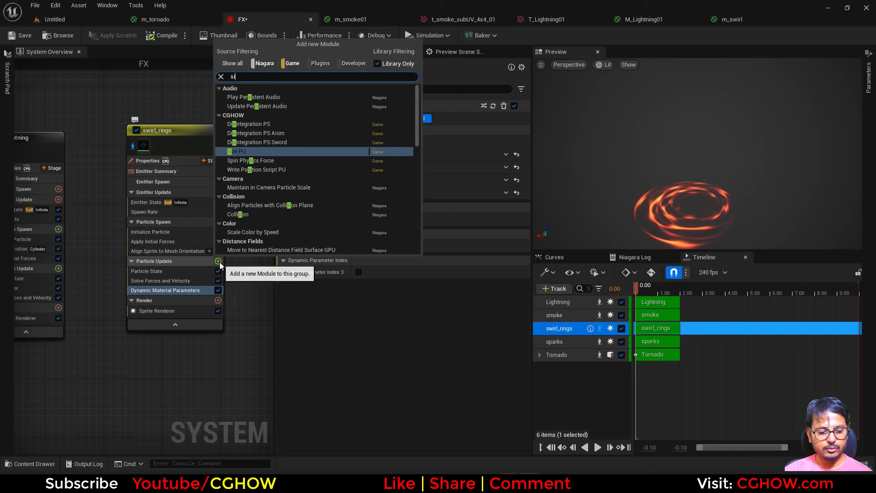
{"action": "left_click", "coordinate": [440, 164]}
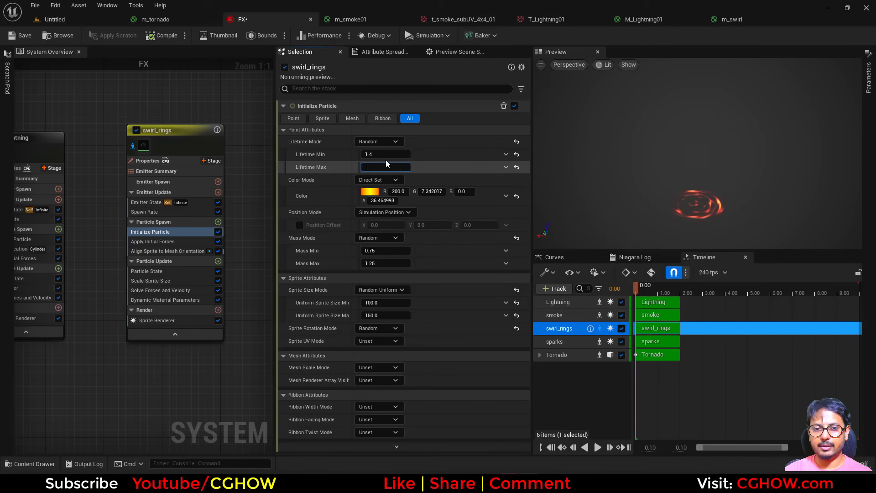
Step: Set the particle lifetime of swirl_rings to a maximum of 0.5 and a minimum of 0.3
{"action": "type", "text": ".5"}
{"action": "left_click", "coordinate": [386, 154]}
{"action": "type", "text": ".3"}
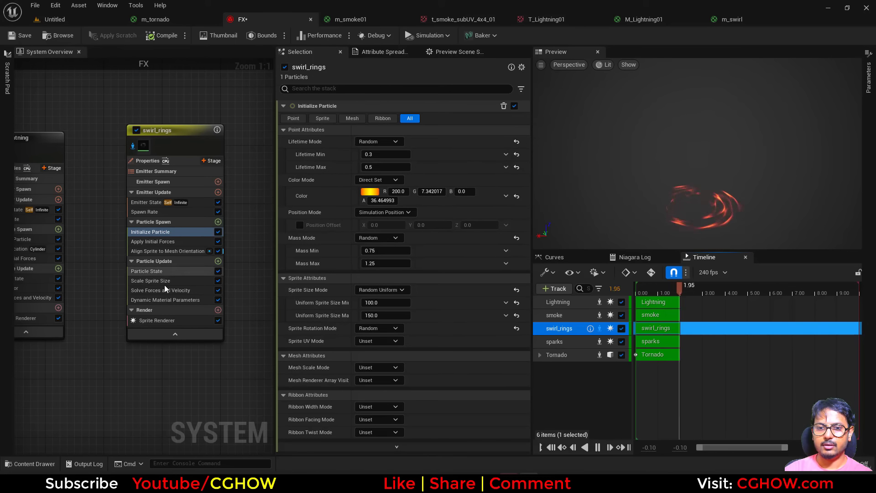
Step: Preview swirl_rings along the timeline and reapply the smooth ramp-down template to its Scale Sprite Size curve
{"action": "left_click", "coordinate": [150, 280]}
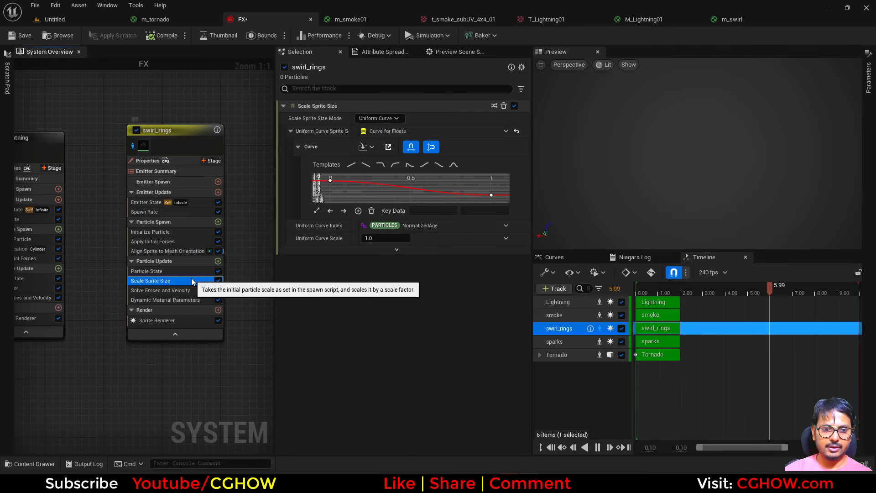
{"action": "left_click", "coordinate": [186, 252]}
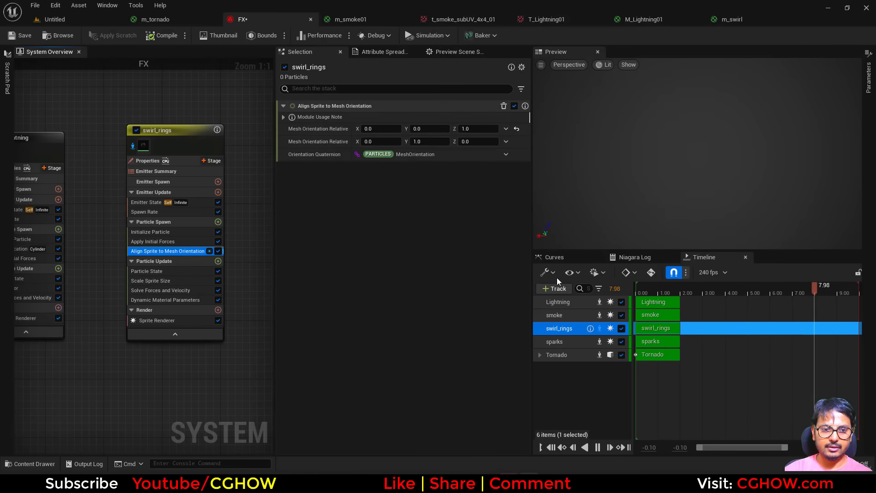
{"action": "left_click_drag", "start_coordinate": [630, 288], "coordinate": [681, 291]}
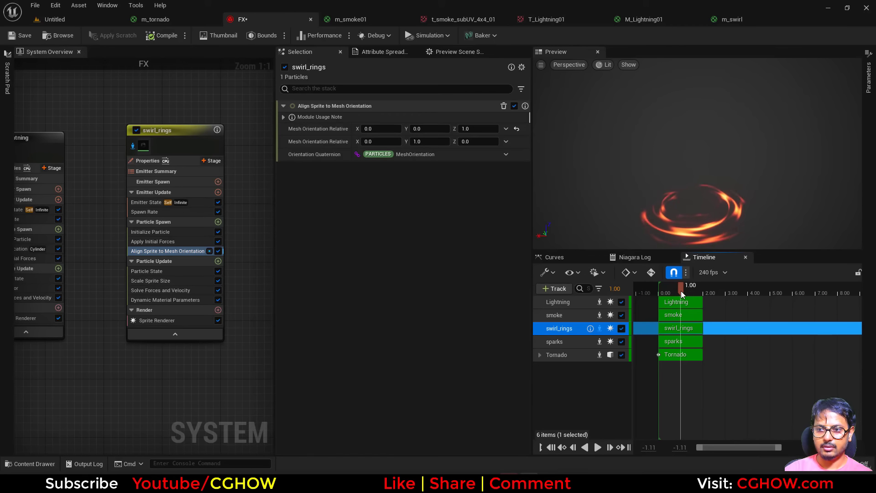
{"action": "left_click", "coordinate": [147, 290]}
{"action": "left_click", "coordinate": [185, 281]}
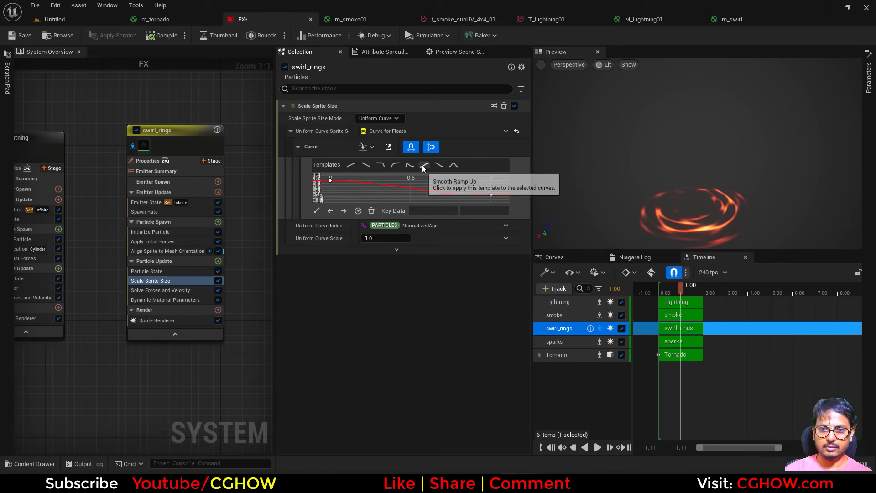
{"action": "left_click", "coordinate": [443, 167]}
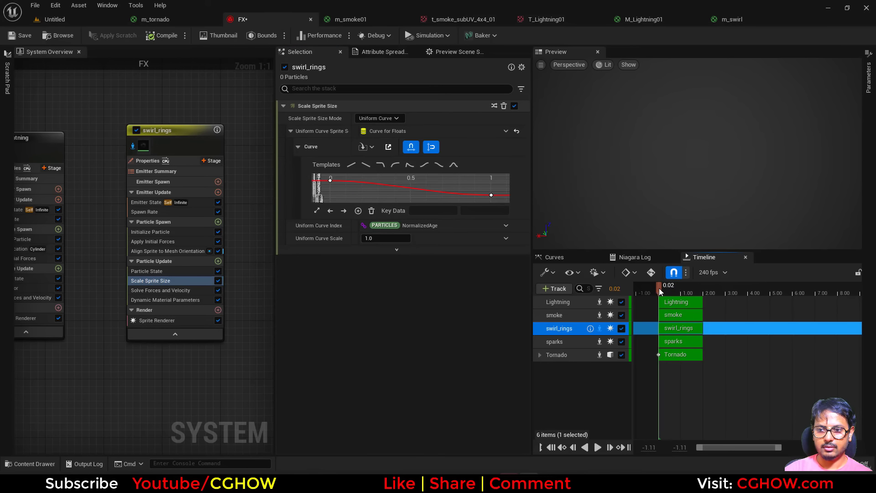
Step: Set the particle lifetime of swirl_rings to a maximum of 1.0 and a minimum of 0.5
{"action": "left_click_drag", "start_coordinate": [659, 289], "coordinate": [685, 290]}
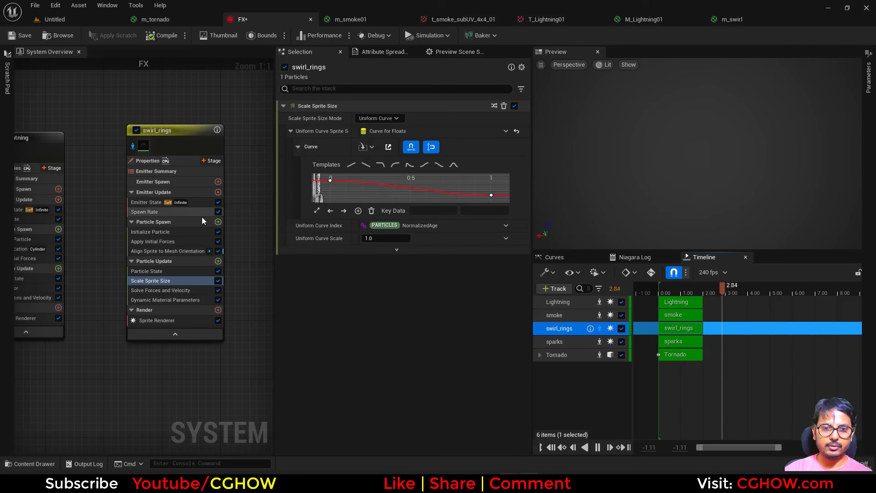
{"action": "left_click", "coordinate": [201, 231]}
{"action": "left_click", "coordinate": [380, 167]}
{"action": "type", "text": "1"}
{"action": "key", "text": "Return"}
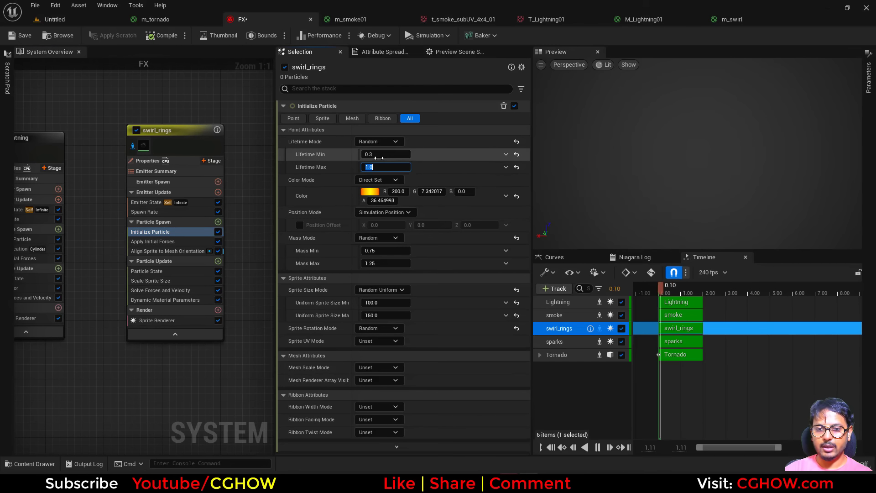
{"action": "key", "text": "Return"}
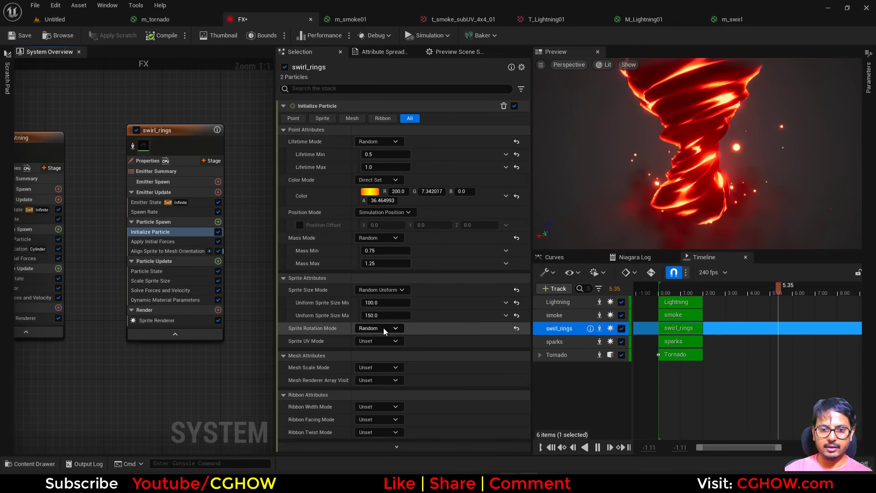
Step: Set the uniform sprite size of swirl_rings to a maximum of 300 and a minimum of 250, and raise its color's V value to 1000
{"action": "left_click", "coordinate": [377, 315]}
{"action": "type", "text": "300"}
{"action": "left_click", "coordinate": [382, 302]}
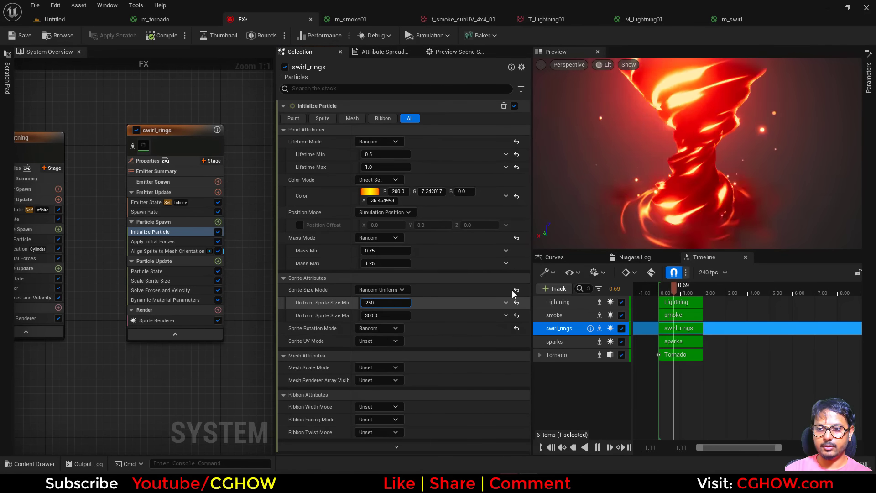
{"action": "type", "text": "250"}
{"action": "key", "text": "Return"}
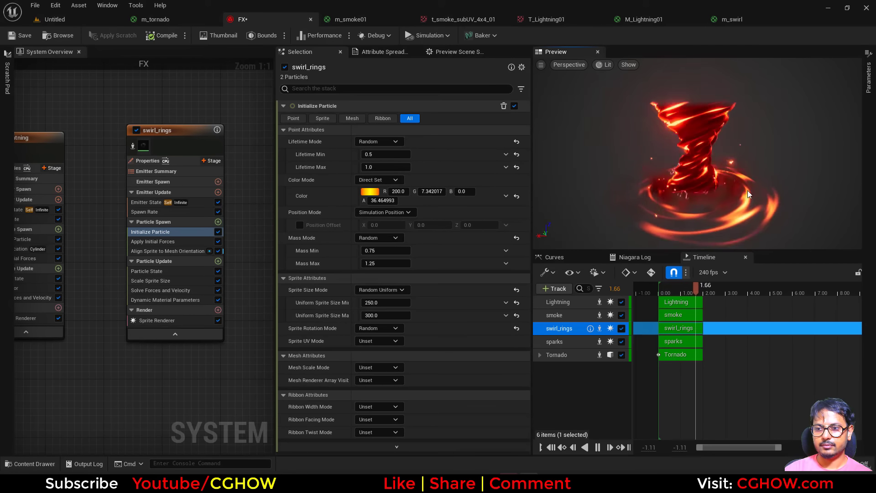
{"action": "left_click", "coordinate": [370, 191]}
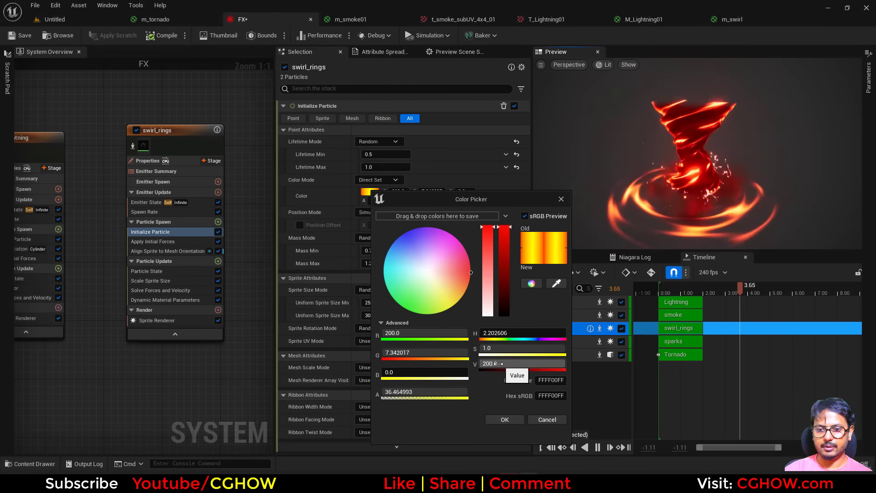
{"action": "left_click", "coordinate": [502, 421]}
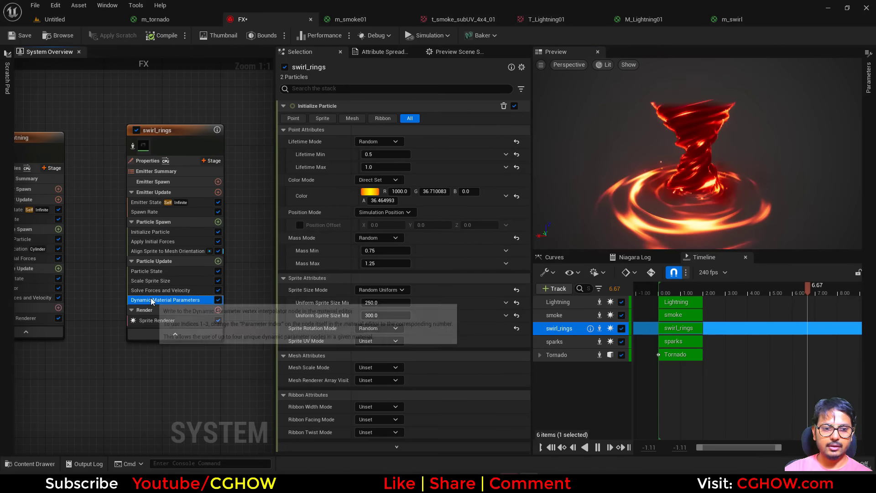
Step: Drive the pow dynamic material parameter of swirl_rings with Float from Curve, giving the key at 0 a value of 35
{"action": "left_click", "coordinate": [165, 299]}
{"action": "left_click_drag", "start_coordinate": [388, 155], "coordinate": [410, 155]}
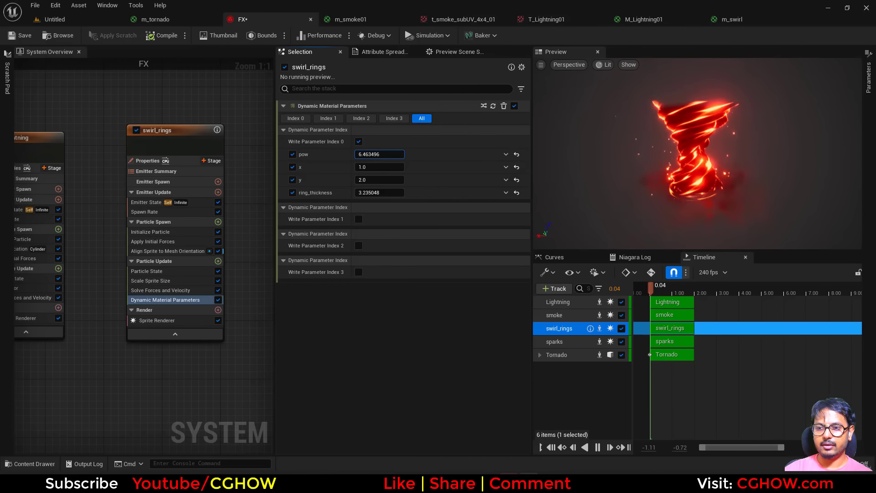
{"action": "left_click", "coordinate": [506, 154]}
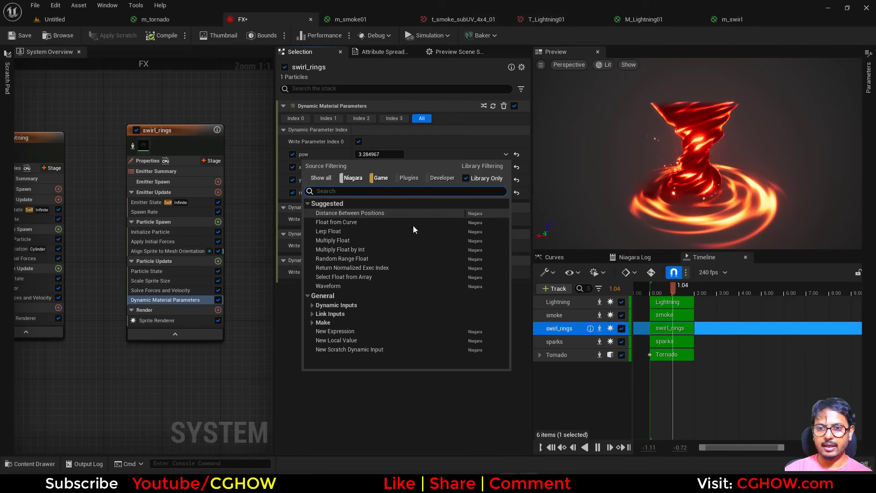
{"action": "left_click", "coordinate": [343, 223]}
{"action": "left_click", "coordinate": [328, 212]}
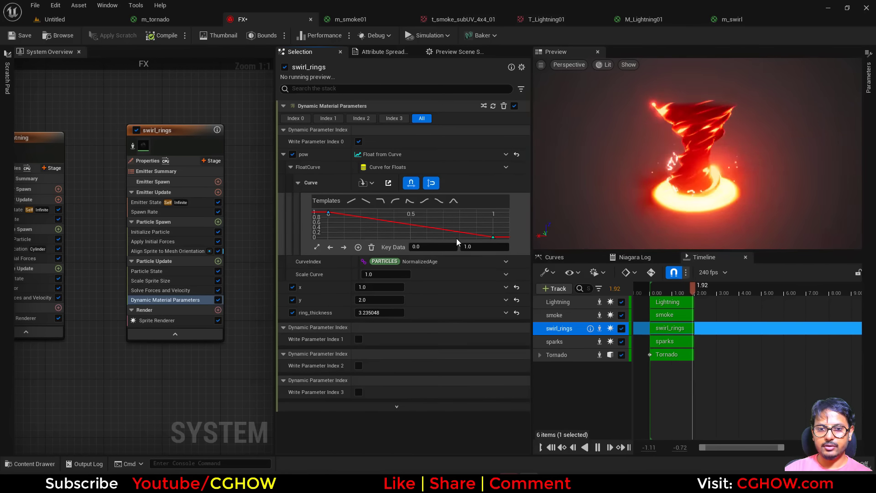
{"action": "left_click", "coordinate": [477, 245]}
{"action": "type", "text": "40"}
{"action": "key", "text": "Return"}
Step: Move the last key of the pow curve to 0.5 with a value of 3, and bend the start so the curve eases down
{"action": "left_click", "coordinate": [493, 237]}
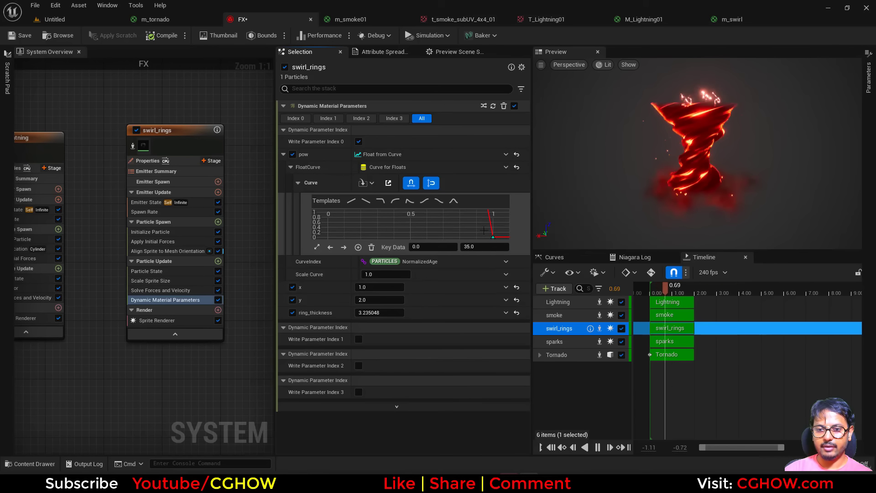
{"action": "left_click", "coordinate": [436, 245]}
{"action": "type", "text": ".5"}
{"action": "left_click", "coordinate": [471, 247]}
{"action": "type", "text": "3"}
{"action": "key", "text": "Return"}
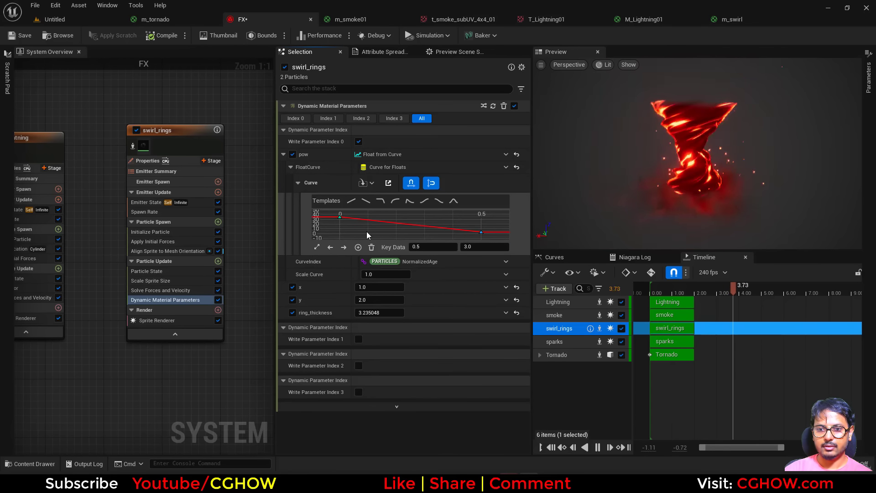
{"action": "left_click_drag", "start_coordinate": [366, 226], "coordinate": [332, 211]}
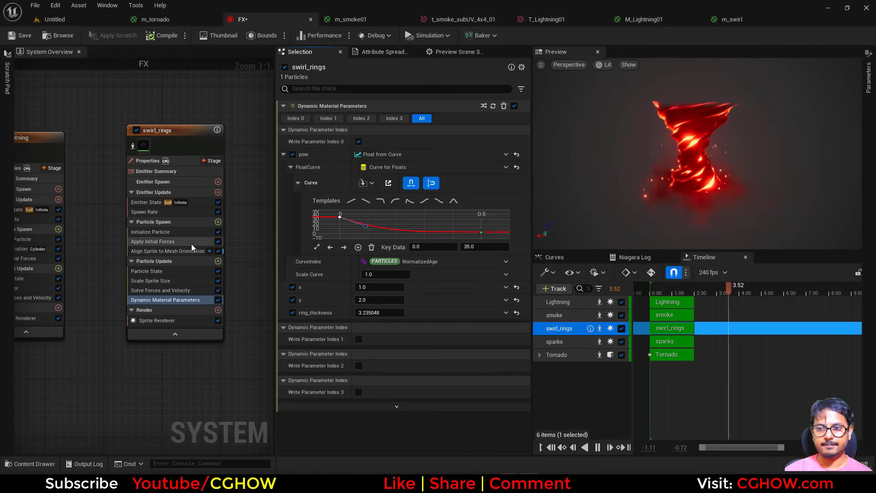
Step: Set the particle lifetime of swirl_rings to a maximum of 2.0 and a minimum of 1.5
{"action": "left_click", "coordinate": [147, 233]}
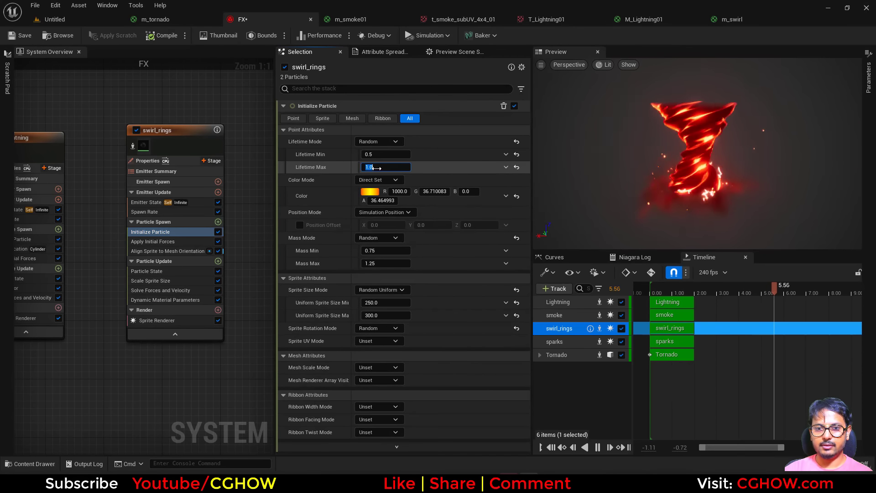
{"action": "type", "text": "2"}
{"action": "left_click", "coordinate": [375, 155]}
{"action": "type", "text": "1.5"}
{"action": "key", "text": "Return"}
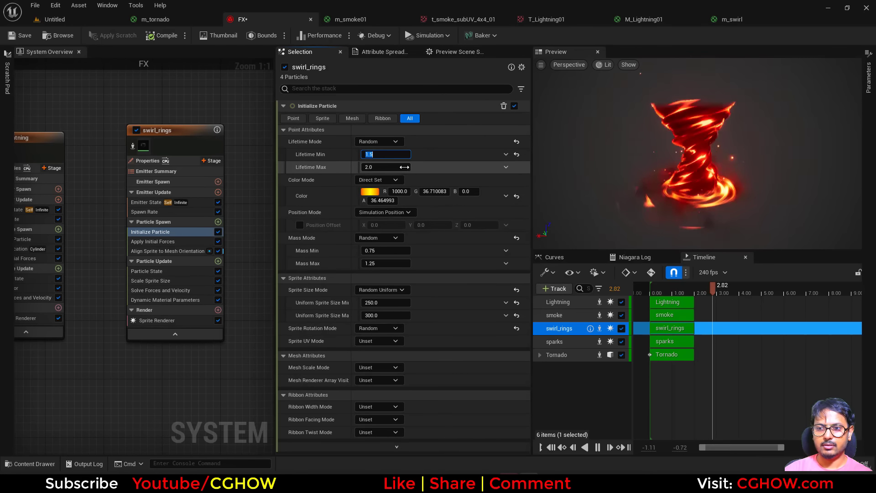
Step: Reduce the swirl_rings lifetime range to 1.0–1.5 and its uniform sprite size range to 200–250
{"action": "type", "text": "1.5"}
{"action": "left_click", "coordinate": [375, 155]}
{"action": "type", "text": "1"}
{"action": "key", "text": "Return"}
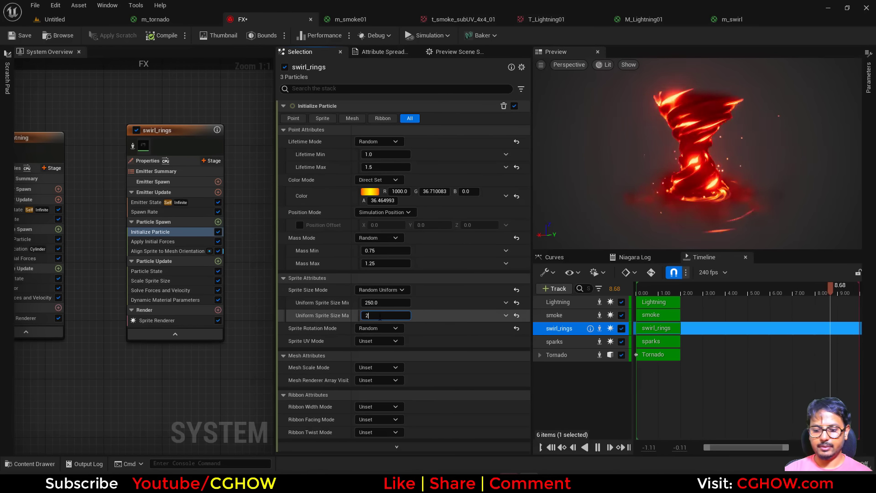
{"action": "type", "text": "50"}
{"action": "key", "text": "Return"}
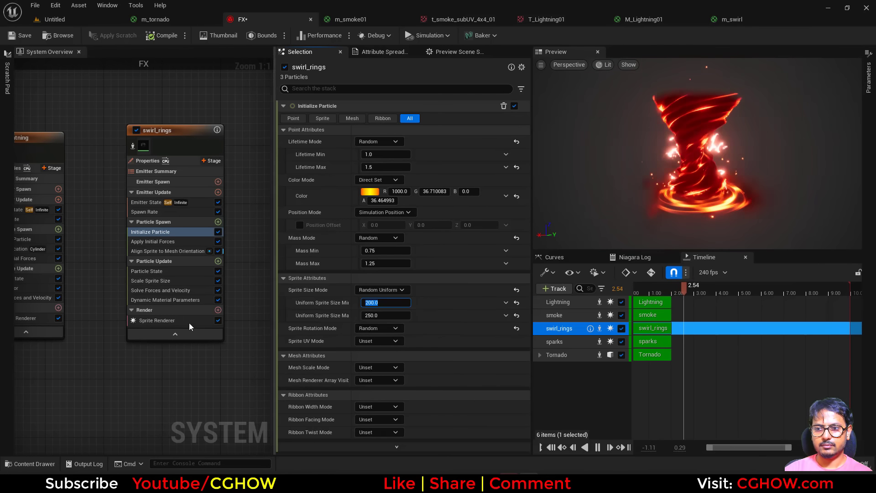
Step: Set the value of the pow curve's key at 0.5 to 5 in the swirl_rings dynamic material parameters
{"action": "left_click", "coordinate": [165, 299]}
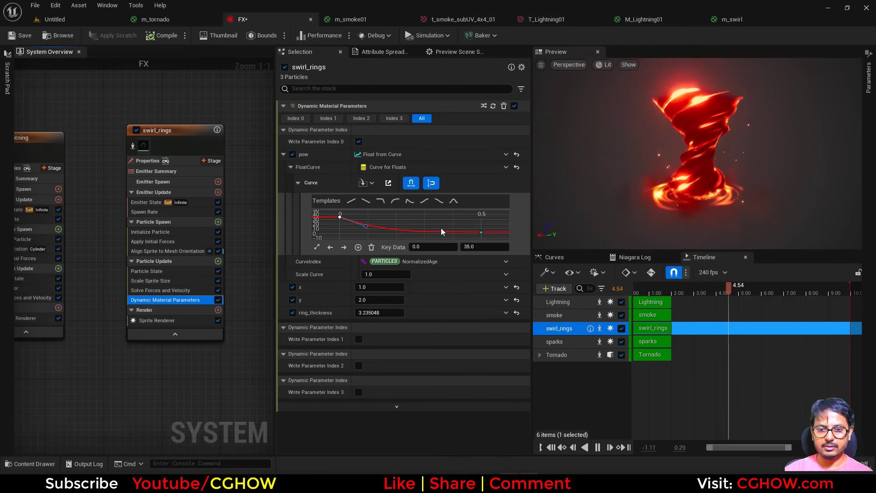
{"action": "left_click", "coordinate": [481, 232]}
{"action": "left_click", "coordinate": [484, 246]}
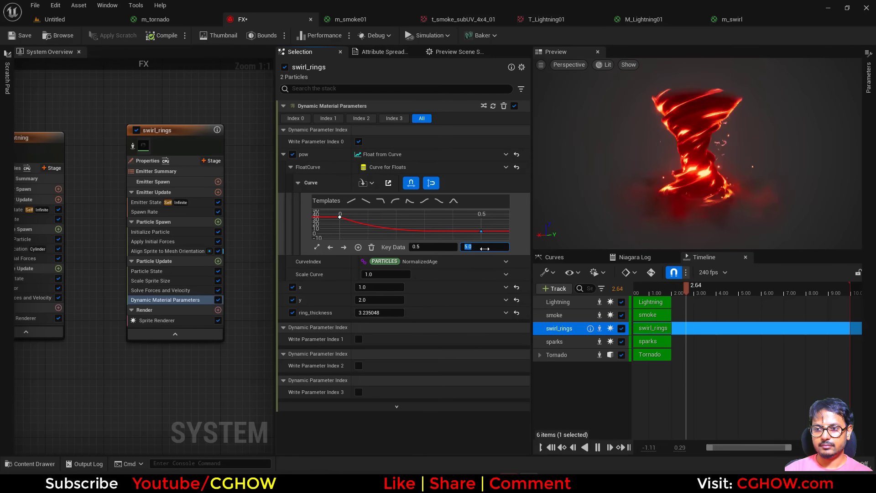
Step: Add a Sprite Rotation Rate module to Particle Update of swirl_rings with a rotation rate of -100
{"action": "left_click", "coordinate": [219, 262]}
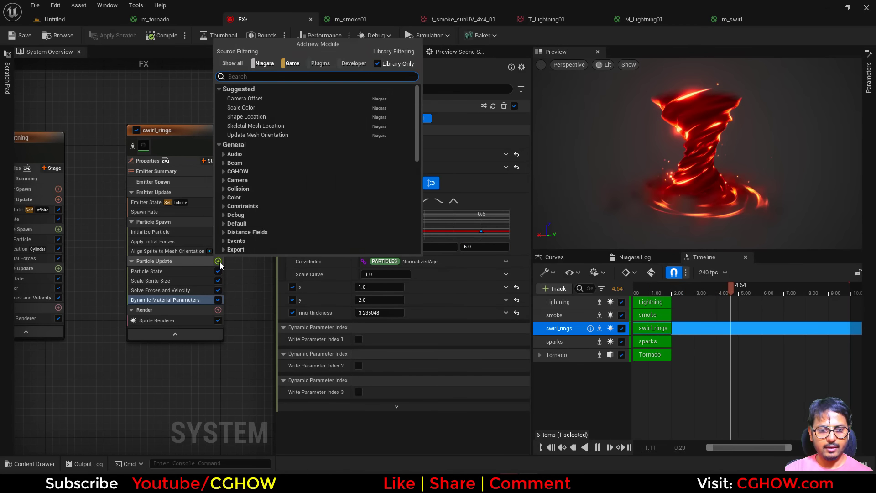
{"action": "type", "text": "rate"}
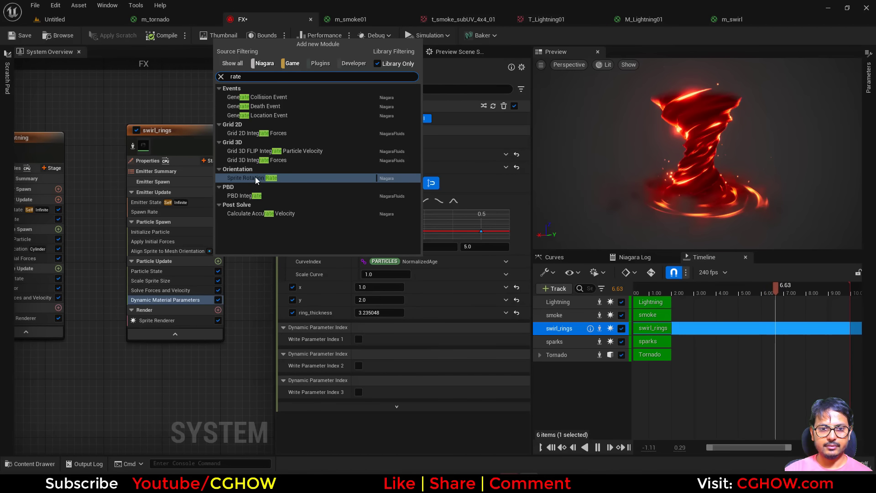
{"action": "left_click", "coordinate": [256, 180]}
{"action": "left_click", "coordinate": [378, 118]}
{"action": "type", "text": "-"}
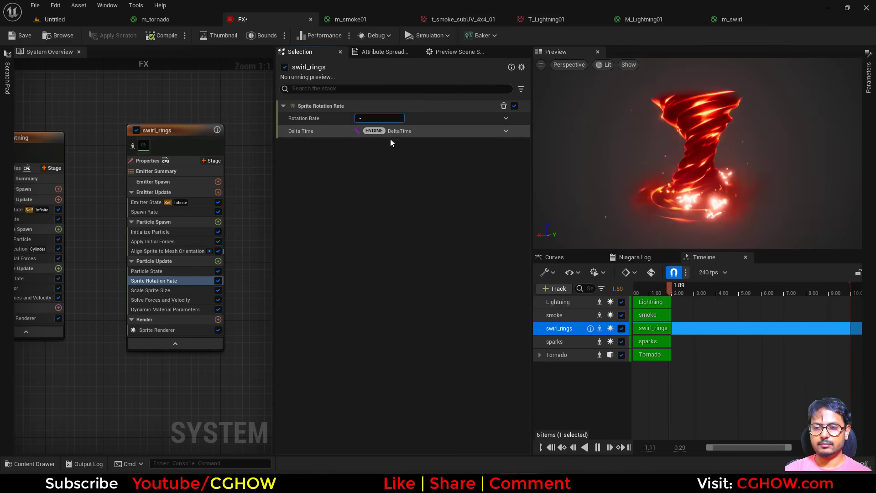
{"action": "type", "text": "100"}
{"action": "key", "text": "Return"}
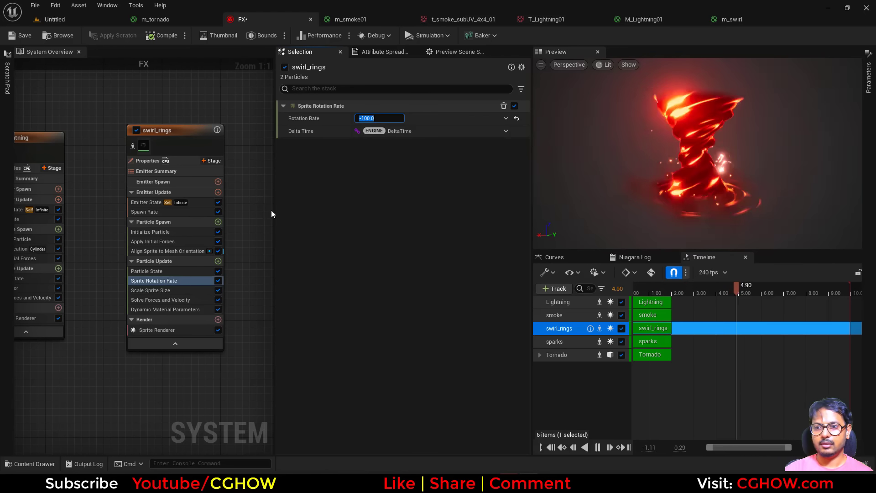
Step: Set the particle lifetime of swirl_rings to a maximum of 1.0 and a minimum of 0.8
{"action": "left_click", "coordinate": [150, 232]}
{"action": "left_click", "coordinate": [385, 167]}
{"action": "type", "text": "1"}
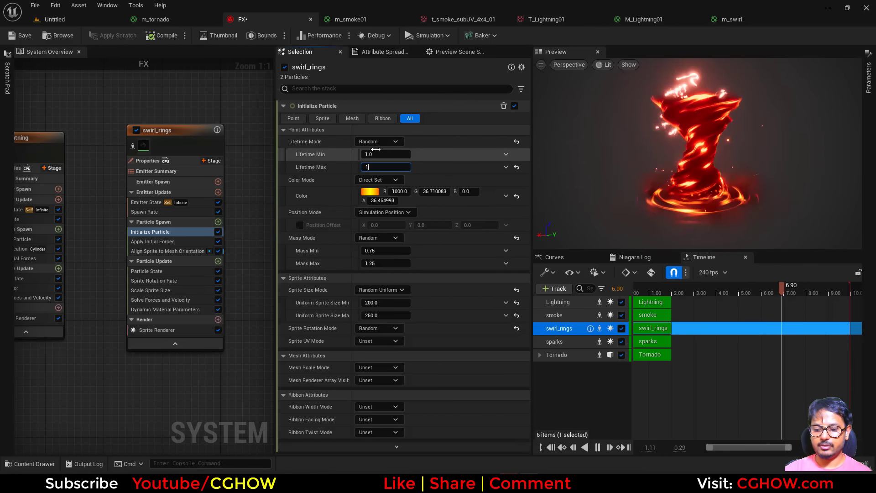
{"action": "left_click", "coordinate": [379, 154]}
{"action": "type", "text": "0.8"}
{"action": "key", "text": "Return"}
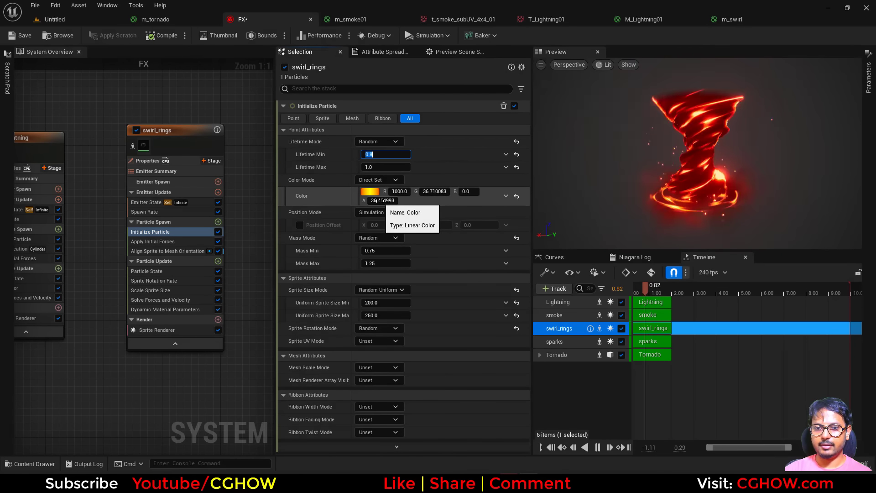
Step: Set the alpha of the swirl_rings particle color to 100
{"action": "left_click", "coordinate": [377, 200]}
{"action": "type", "text": "100"}
{"action": "key", "text": "Return"}
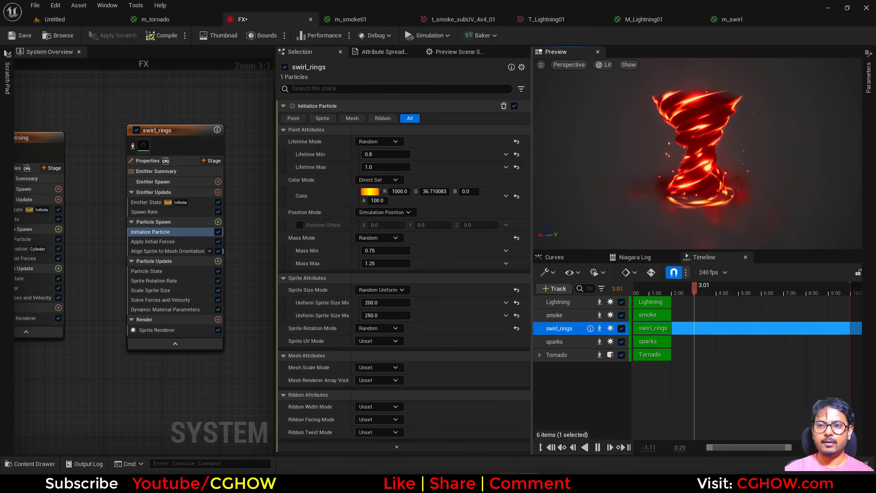
Step: Enable post processing for the preview scene and turn off the bloom method, intensity and threshold overrides
{"action": "left_click", "coordinate": [458, 52]}
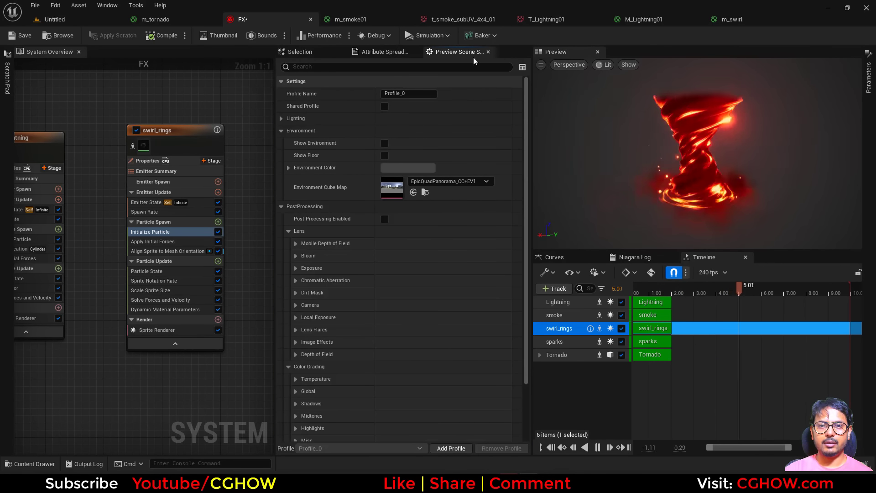
{"action": "left_click", "coordinate": [107, 5]}
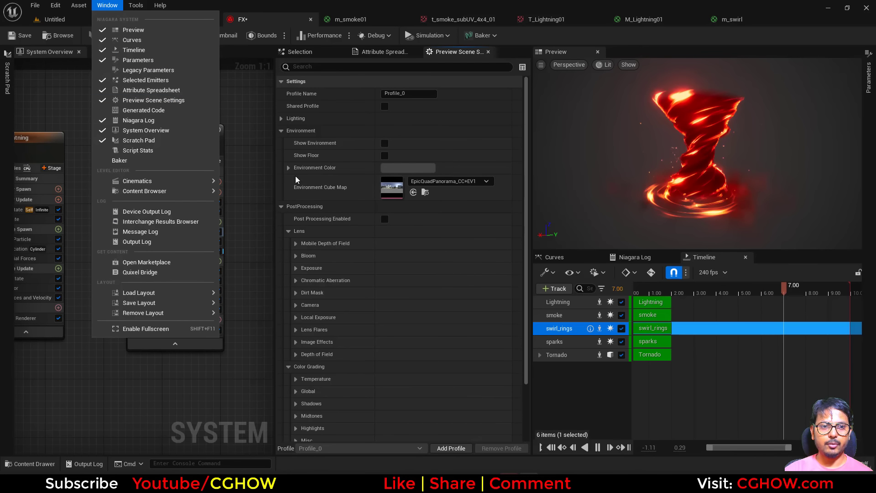
{"action": "left_click", "coordinate": [385, 219]}
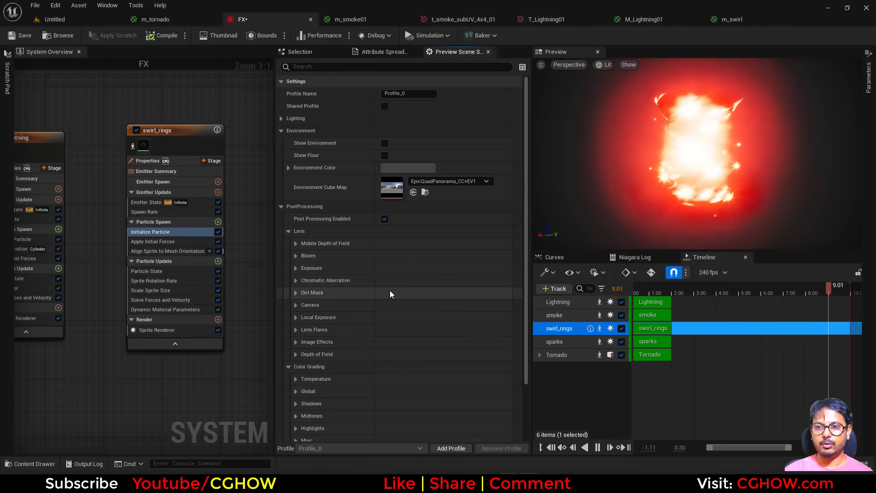
{"action": "left_click", "coordinate": [296, 255]}
{"action": "left_click", "coordinate": [311, 268]}
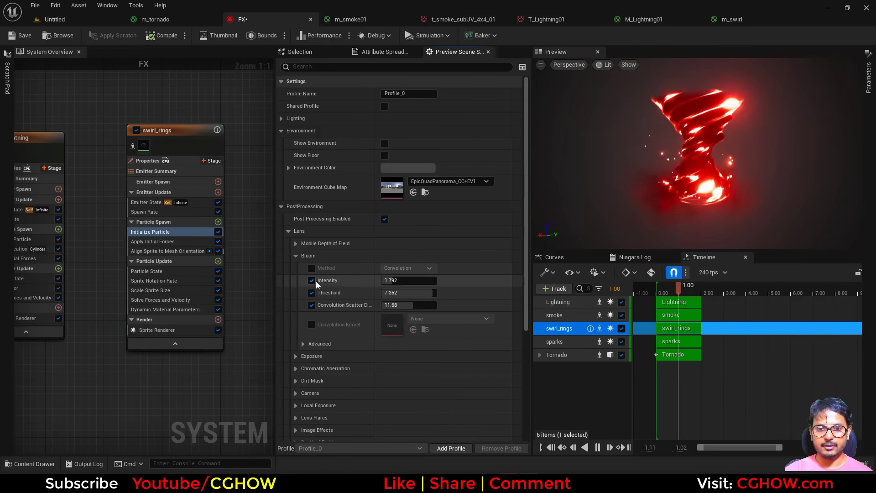
{"action": "left_click", "coordinate": [312, 280]}
{"action": "left_click", "coordinate": [312, 293]}
Step: Enable the contrast override for the color grading highlights of the preview scene and set it to 1.35
{"action": "scroll", "coordinate": [357, 310], "scroll_direction": "down", "scroll_amount": 3}
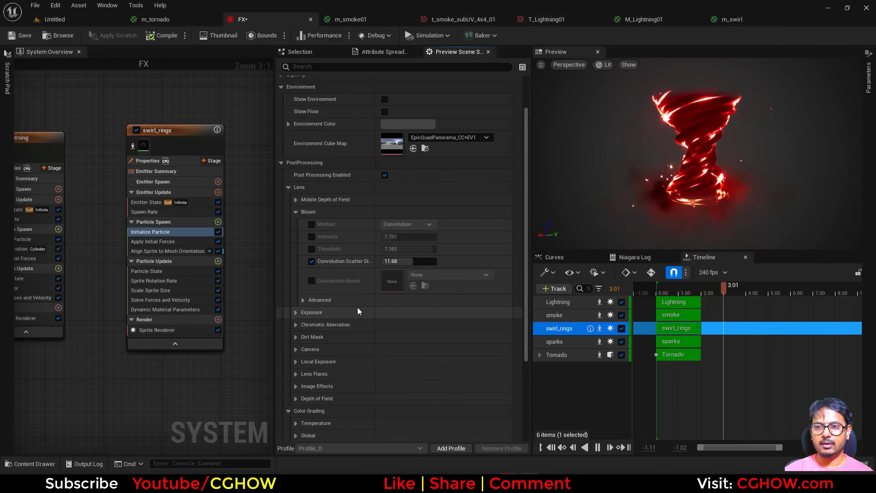
{"action": "scroll", "coordinate": [297, 329], "scroll_direction": "down", "scroll_amount": 6}
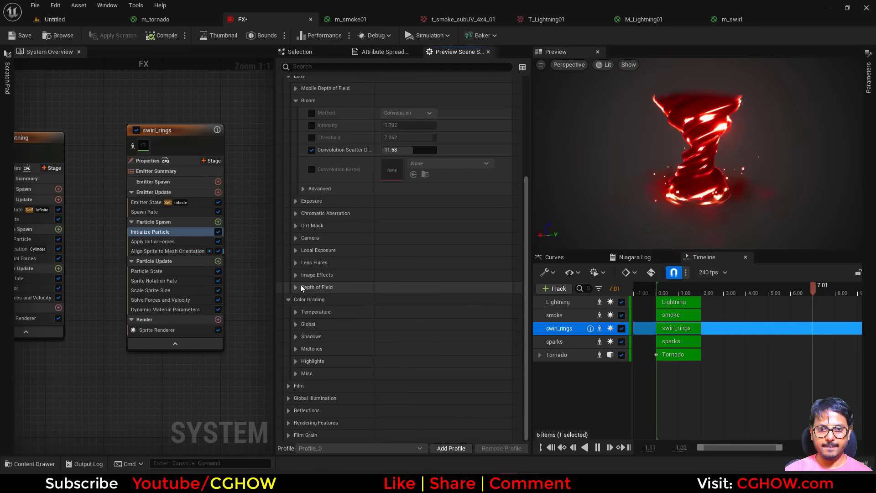
{"action": "left_click", "coordinate": [295, 361]}
{"action": "scroll", "coordinate": [327, 354], "scroll_direction": "down", "scroll_amount": 5}
{"action": "left_click", "coordinate": [311, 299]}
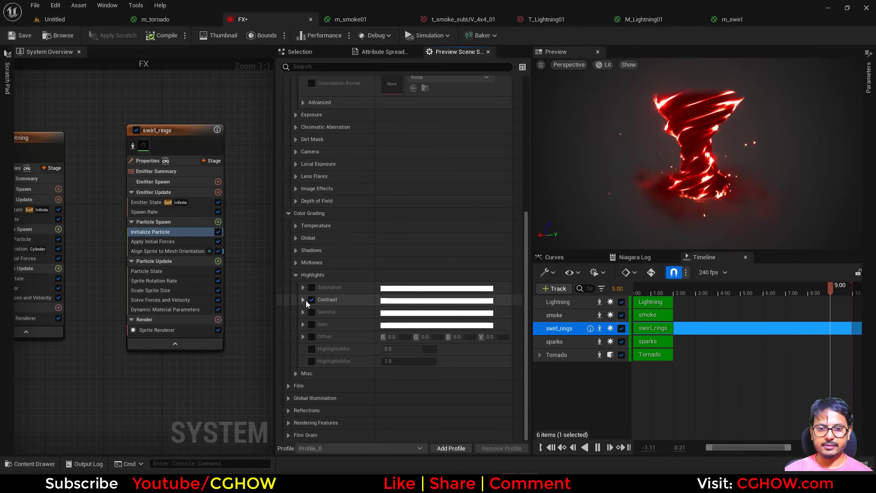
{"action": "left_click", "coordinate": [304, 300]}
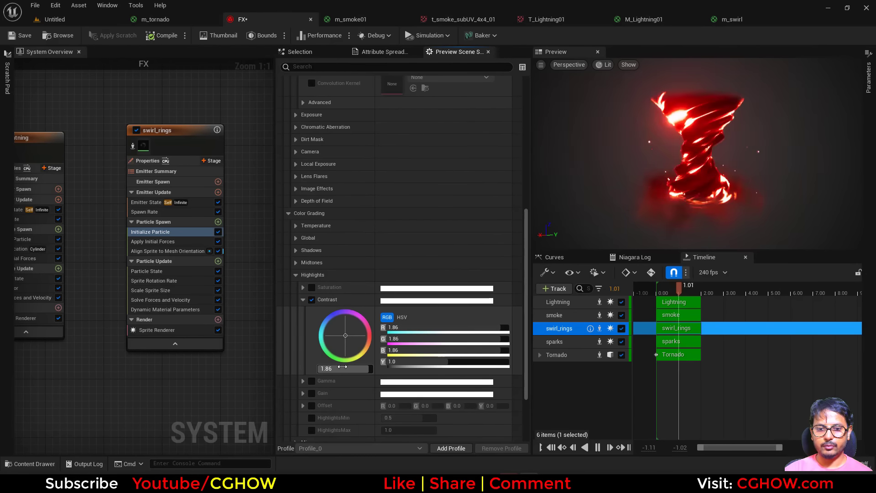
{"action": "left_click_drag", "start_coordinate": [342, 368], "coordinate": [305, 368]}
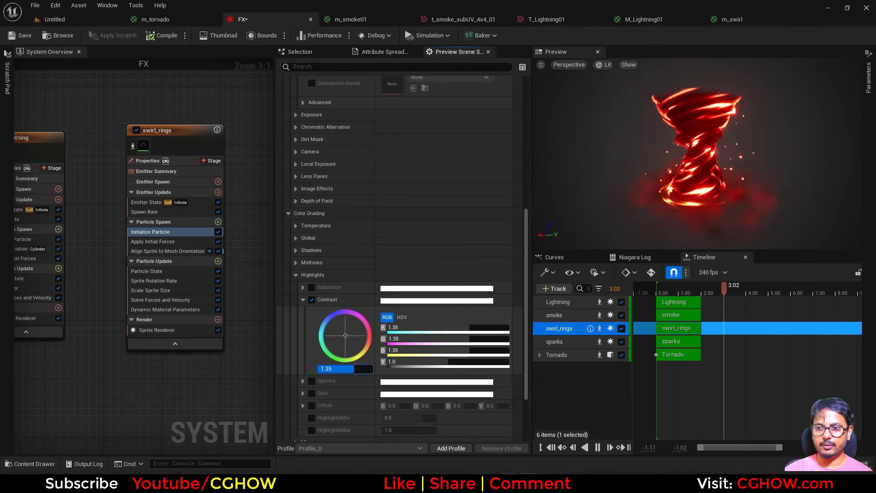
Step: Set the color grading highlights contrast to 1.44 and check the dark tornado reference post on Instagram for comparison
{"action": "left_click_drag", "start_coordinate": [359, 368], "coordinate": [357, 368]}
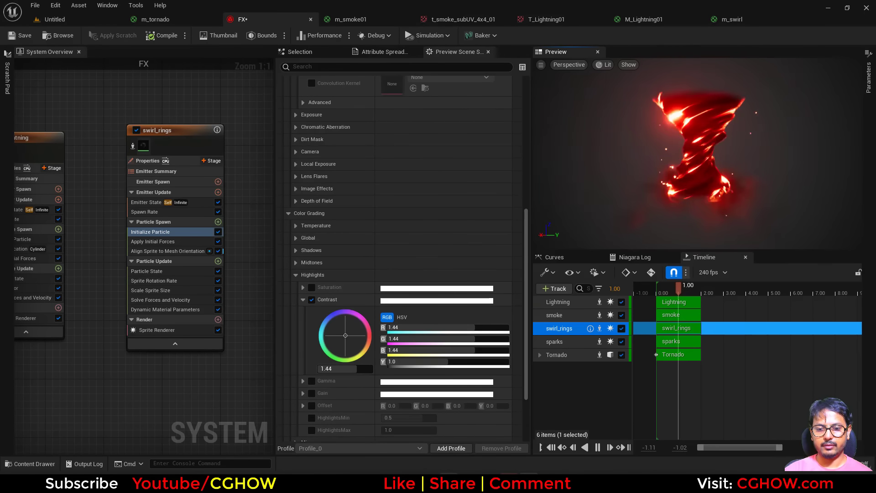
{"action": "left_click", "coordinate": [449, 482]}
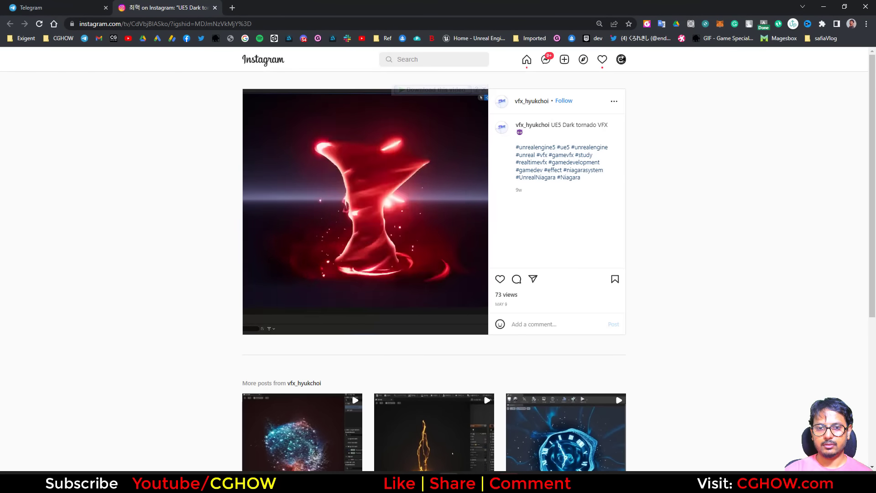
{"action": "left_click", "coordinate": [449, 482]}
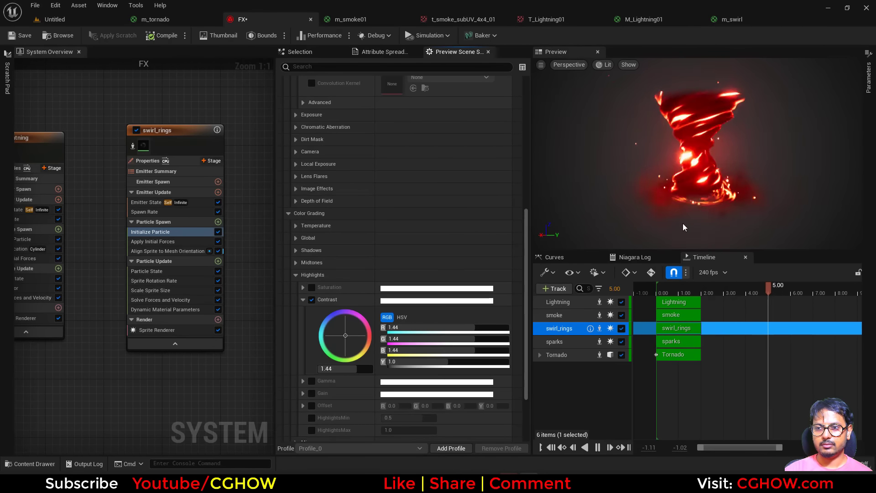
Step: Try lens flare intensities of 0.1 and 0.05 for the preview scene, and settle on 0.02
{"action": "scroll", "coordinate": [337, 264], "scroll_direction": "up", "scroll_amount": 3}
{"action": "left_click", "coordinate": [296, 235]}
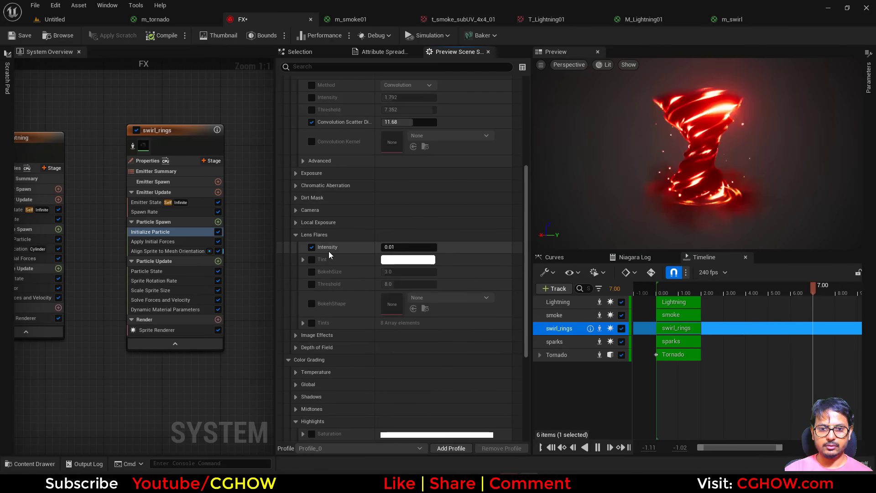
{"action": "left_click", "coordinate": [391, 247]}
{"action": "type", "text": "0.1"}
{"action": "key", "text": "Return"}
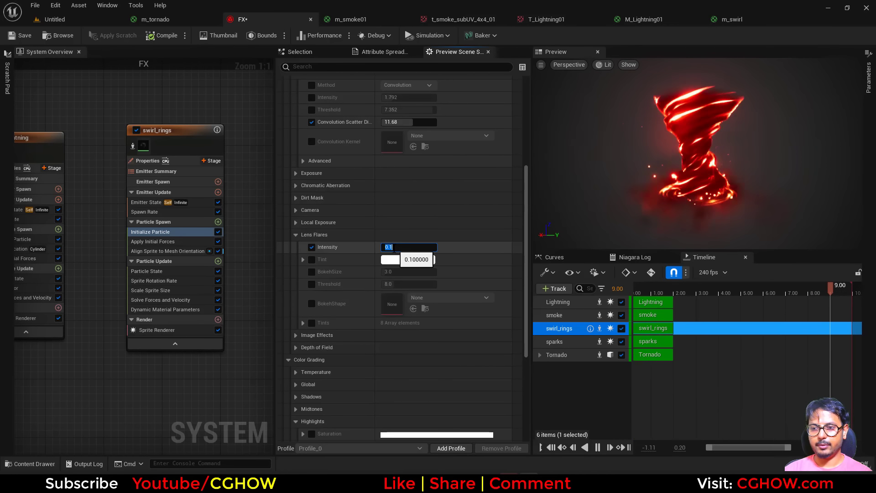
{"action": "type", "text": "0.05"}
{"action": "key", "text": "Return"}
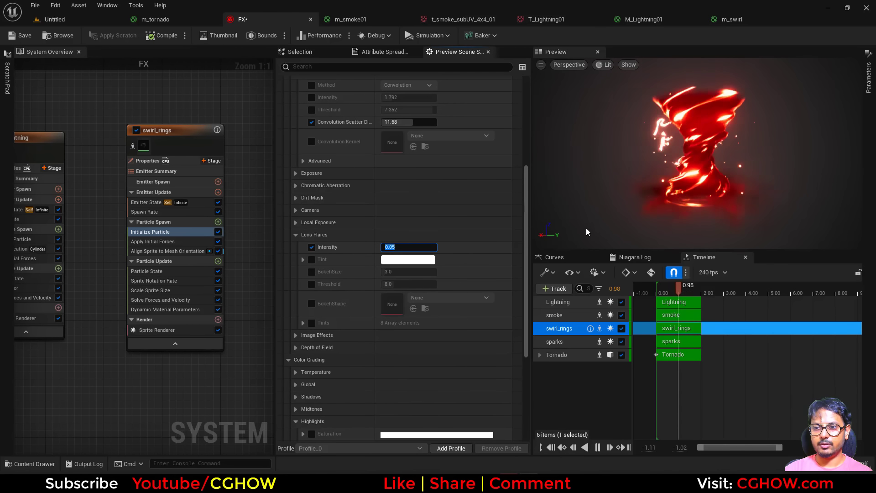
{"action": "type", "text": ".02"}
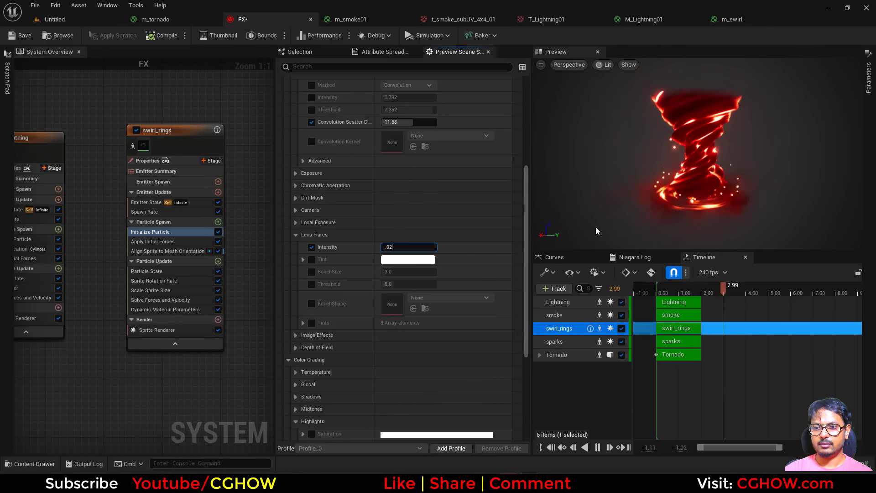
Step: Detach the tornado preview into its own window and maximize it to inspect the effect at full size
{"action": "left_click_drag", "start_coordinate": [684, 160], "coordinate": [707, 159]}
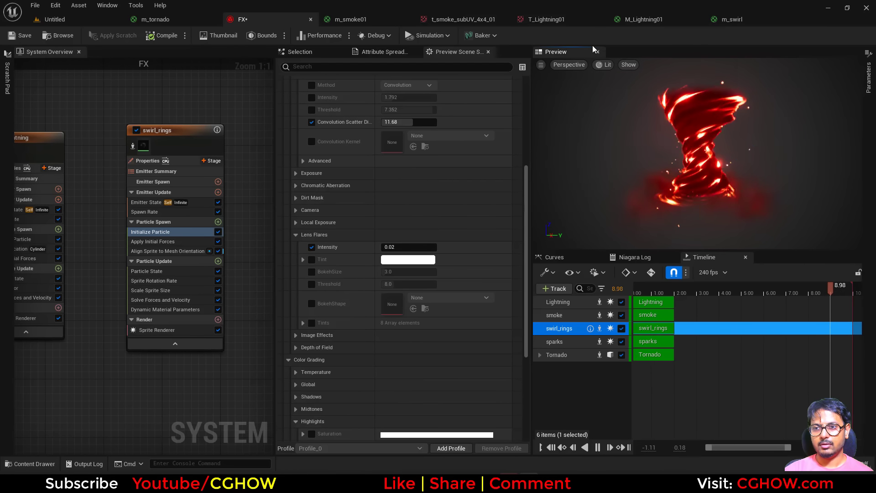
{"action": "left_click_drag", "start_coordinate": [555, 51], "coordinate": [711, 137]}
{"action": "double_click", "coordinate": [712, 137]}
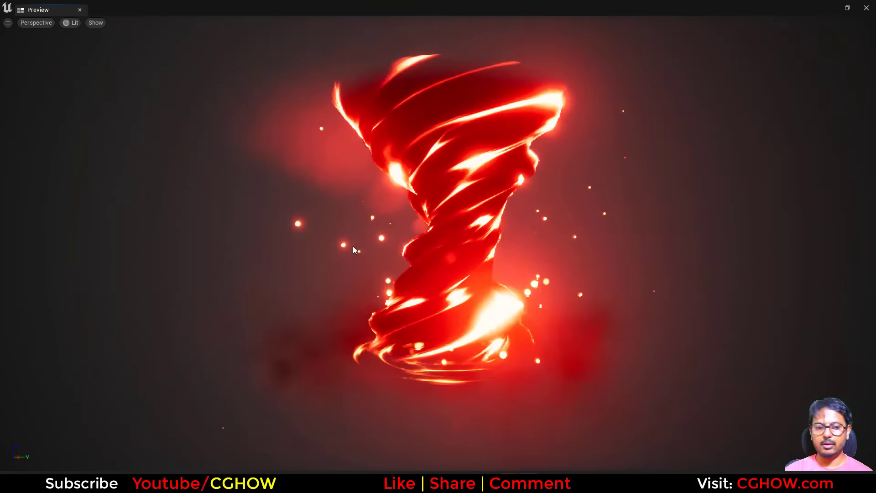